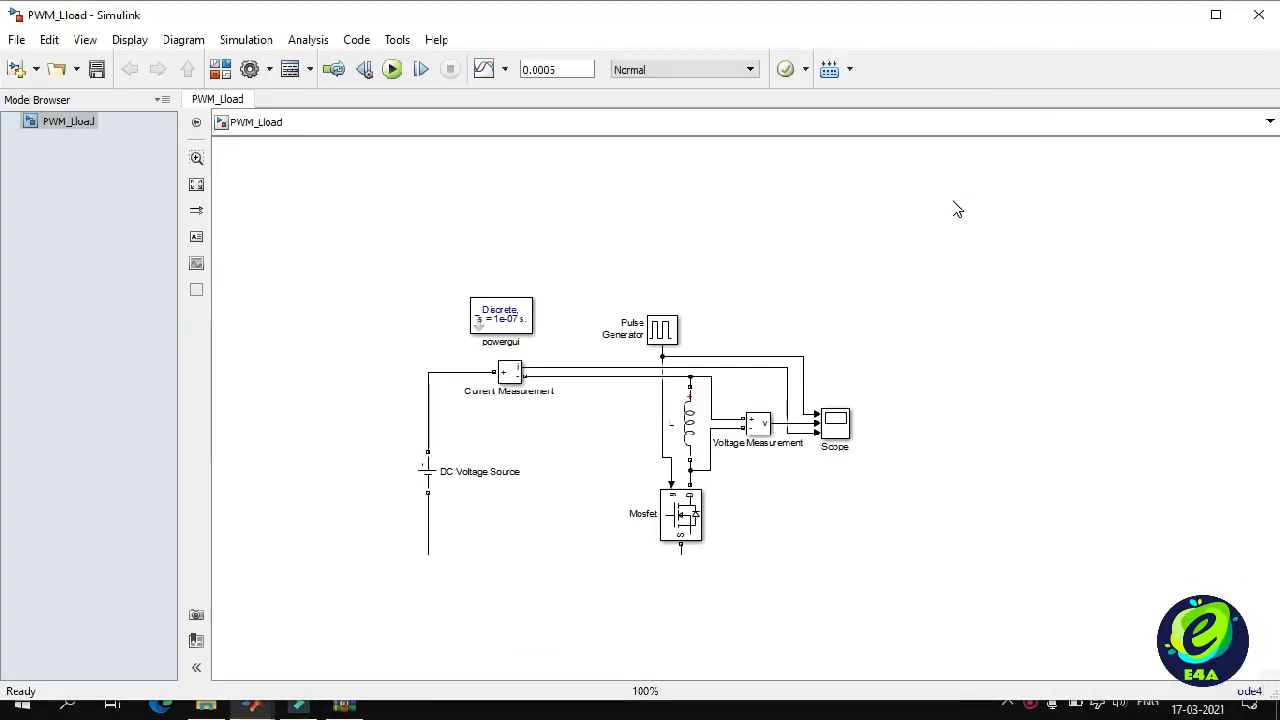
Fit the PWM_Lload diagram in a maximized window and search the Simulink block library for "Goto".
key("space")
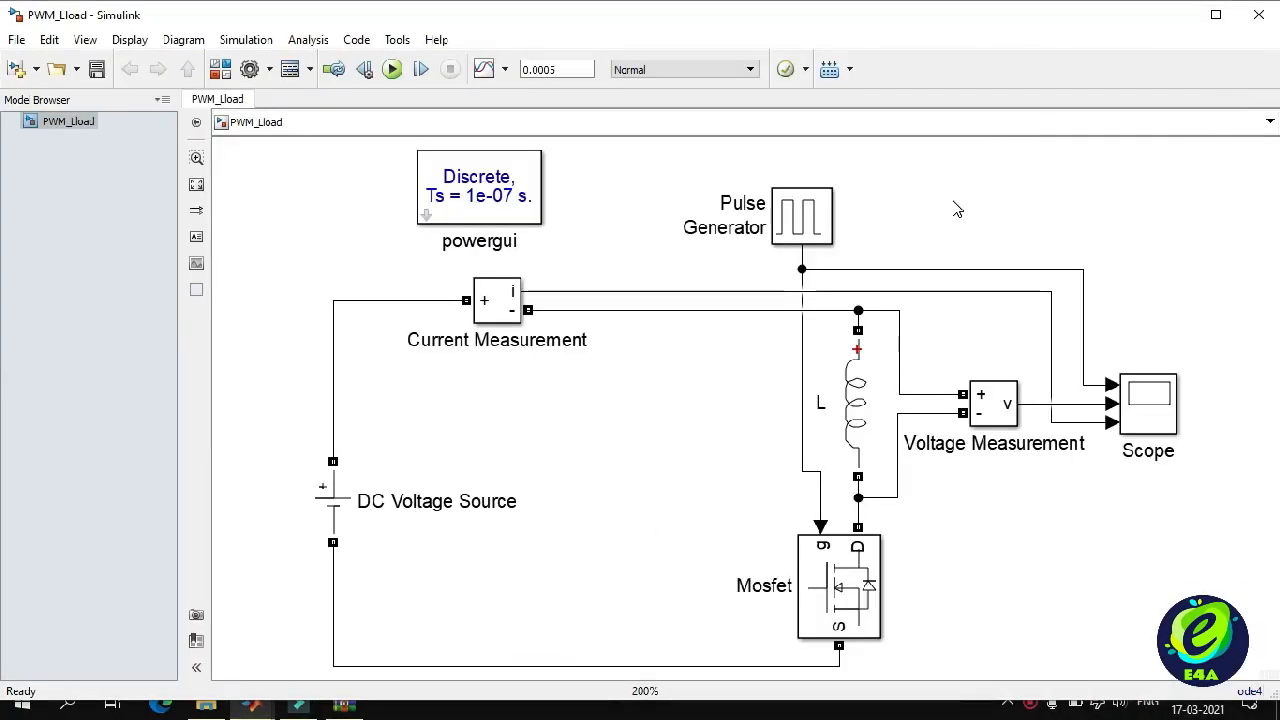
left_click(1214, 16)
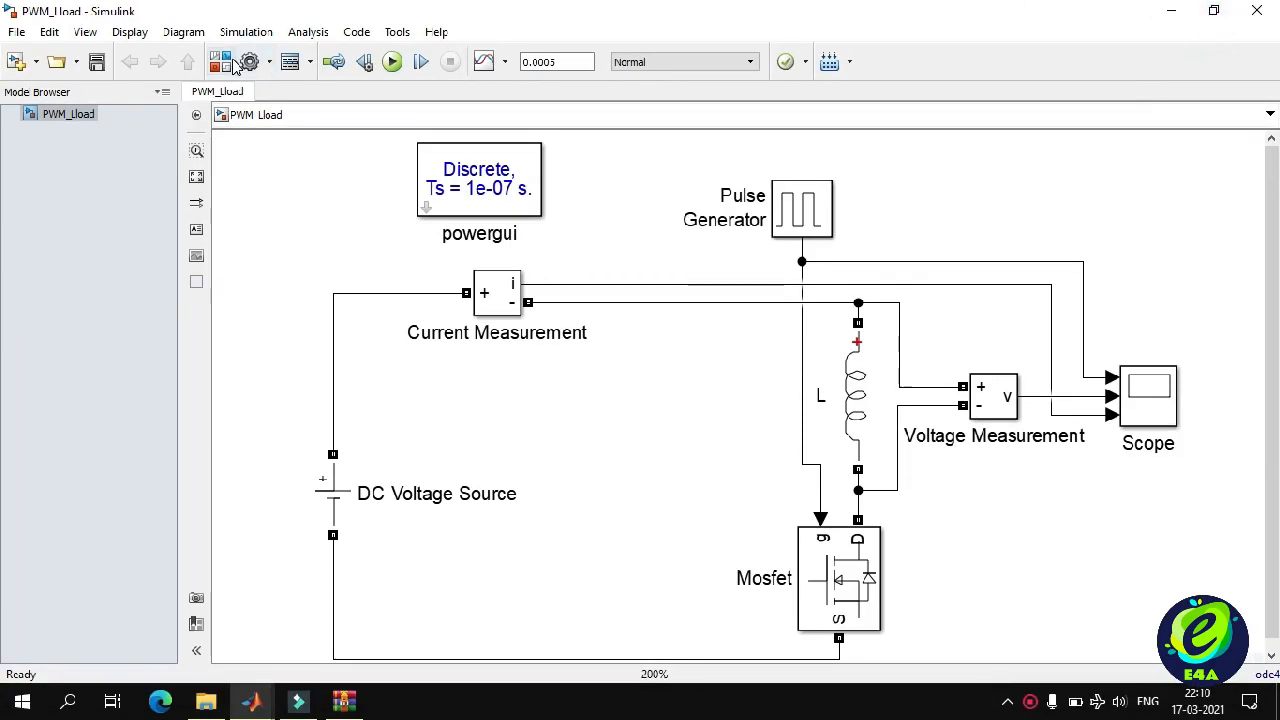
left_click(231, 62)
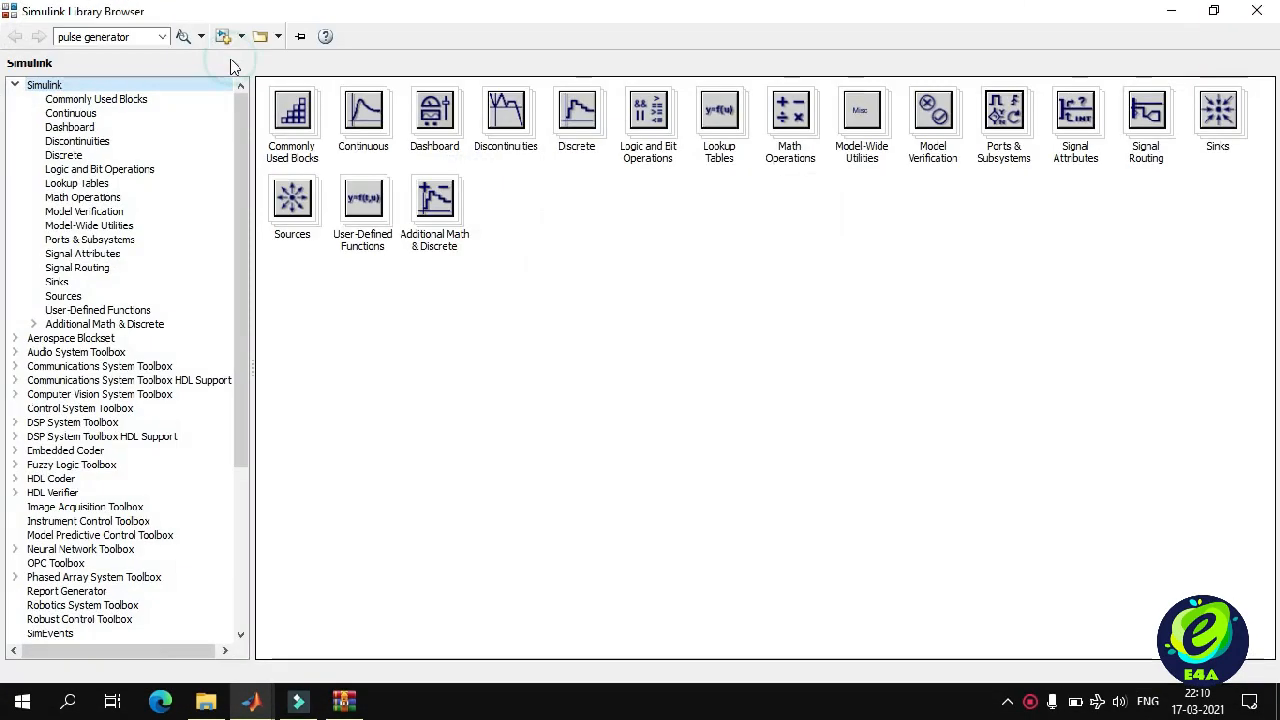
left_click(134, 34)
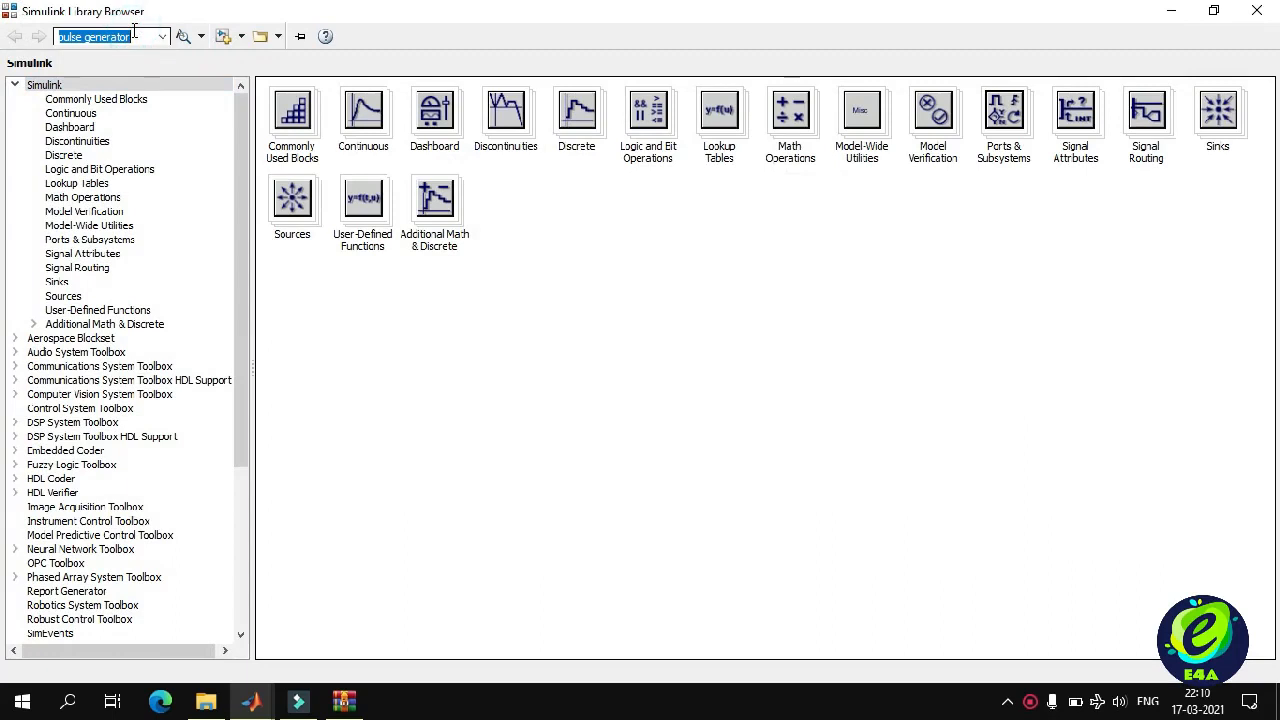
type("Goto")
key("Return")
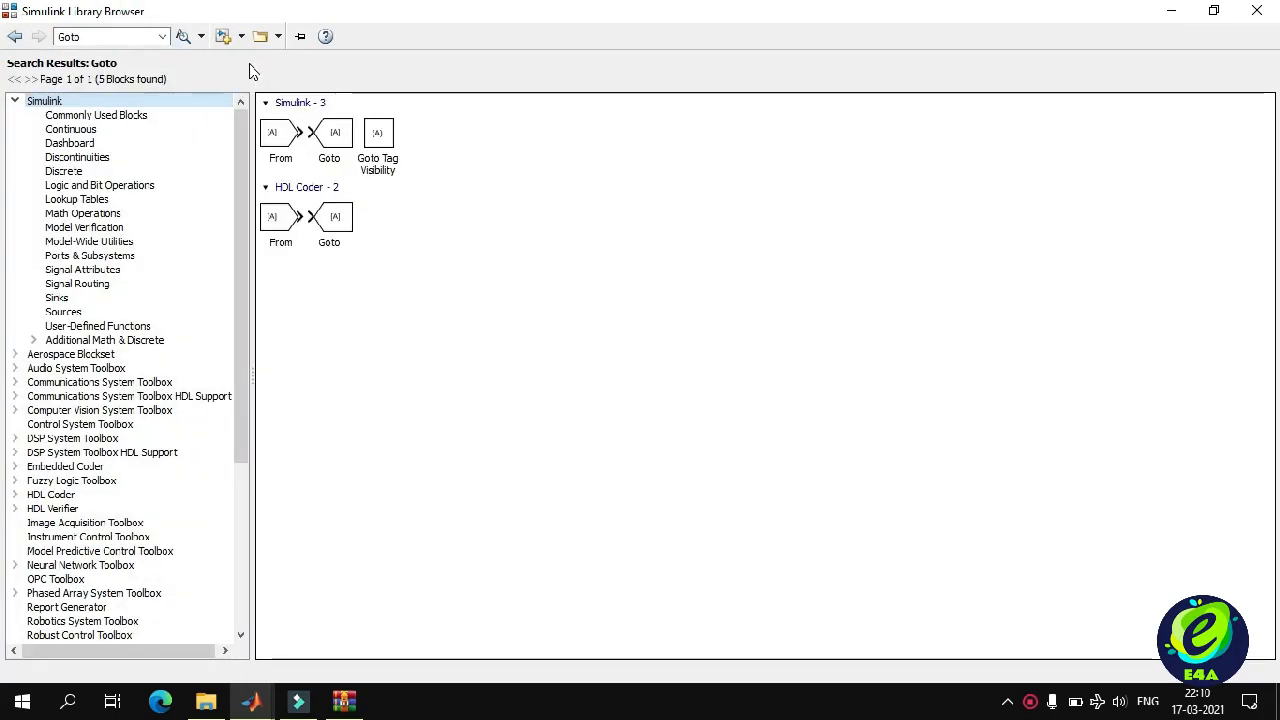
Add the From and Goto blocks from the Simulink library to the PWM_Lload model.
left_click(276, 135)
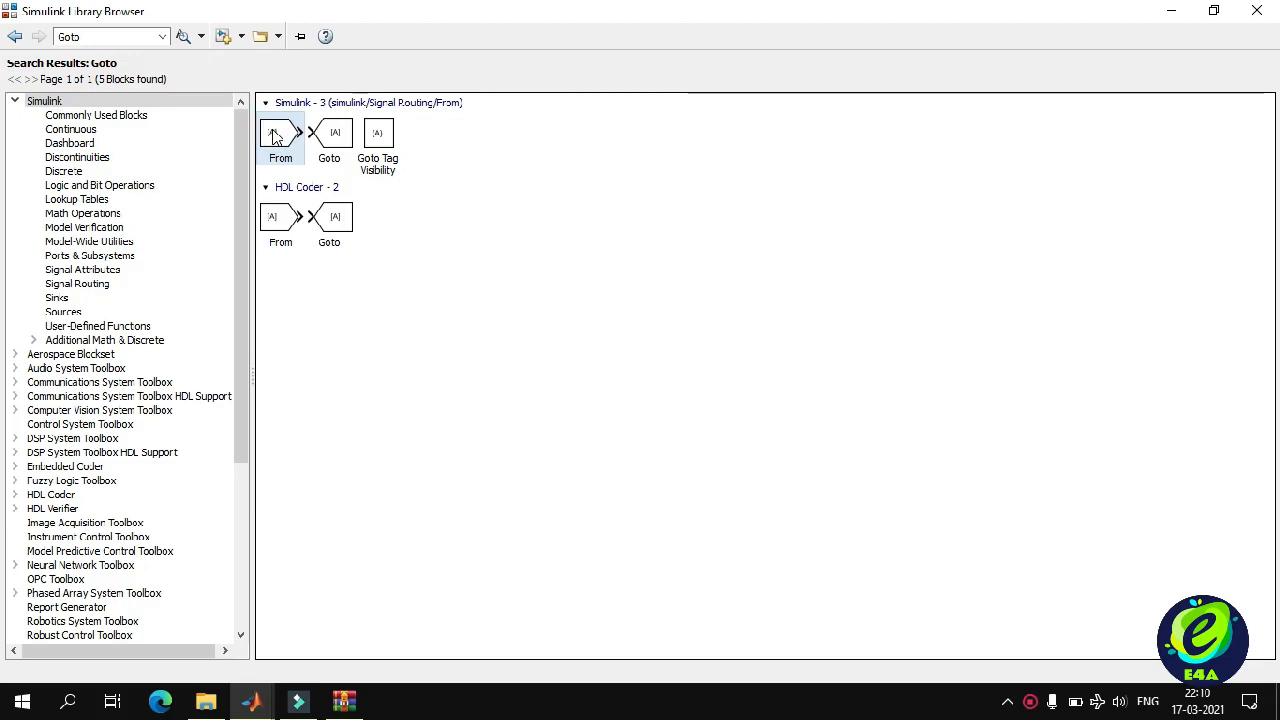
right_click(276, 135)
left_click(330, 143)
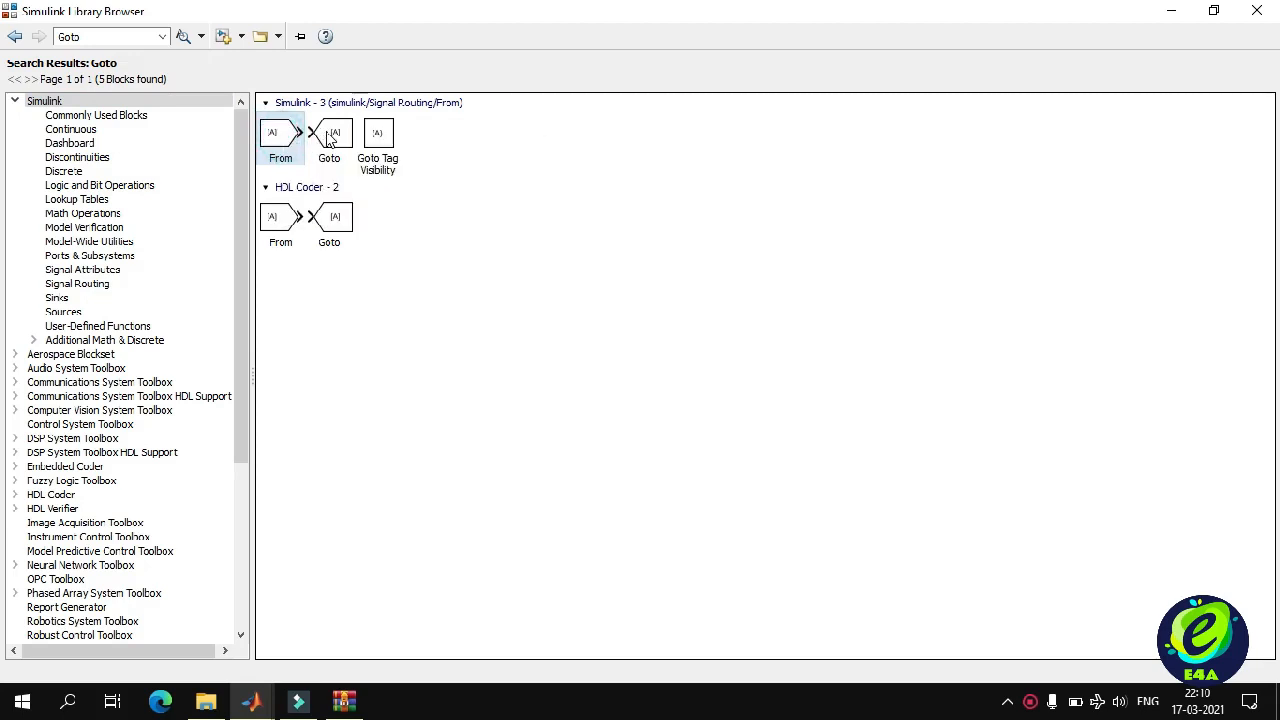
right_click(330, 138)
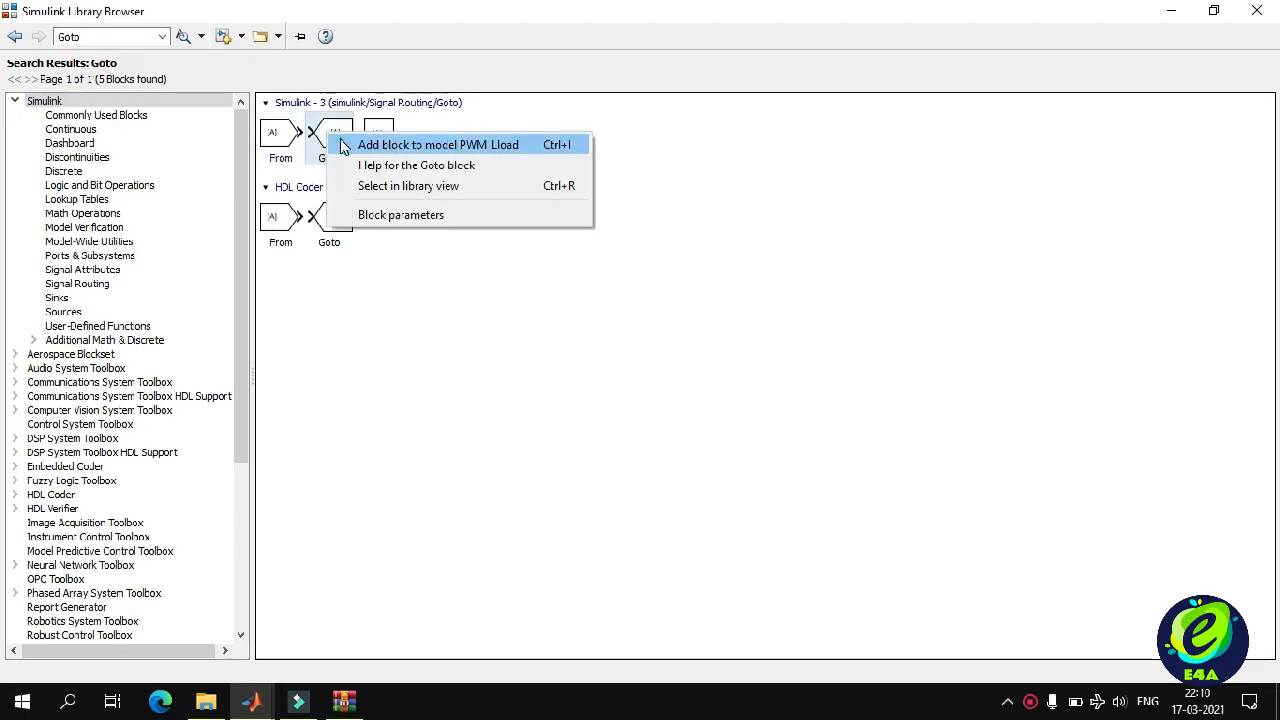
left_click(340, 144)
left_click(1166, 12)
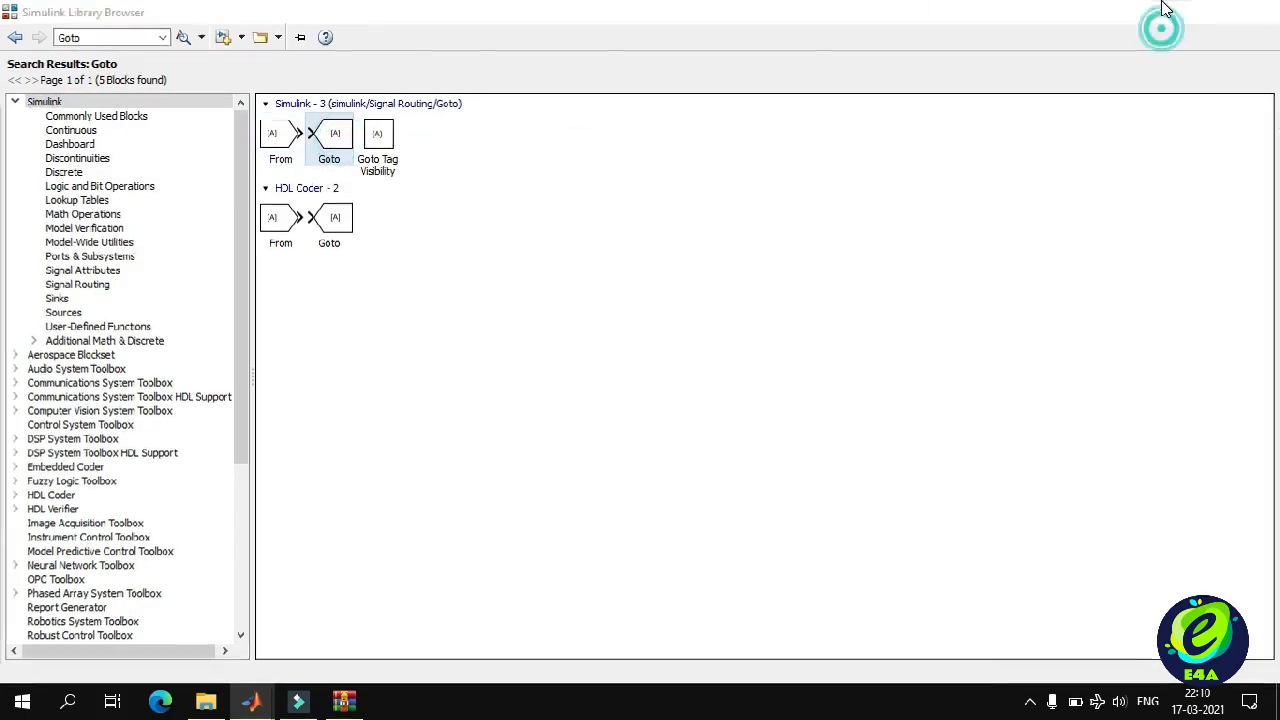
Separate the overlapping Goto and From blocks and place them side by side in the empty area right of the Pulse Generator.
left_click(757, 398)
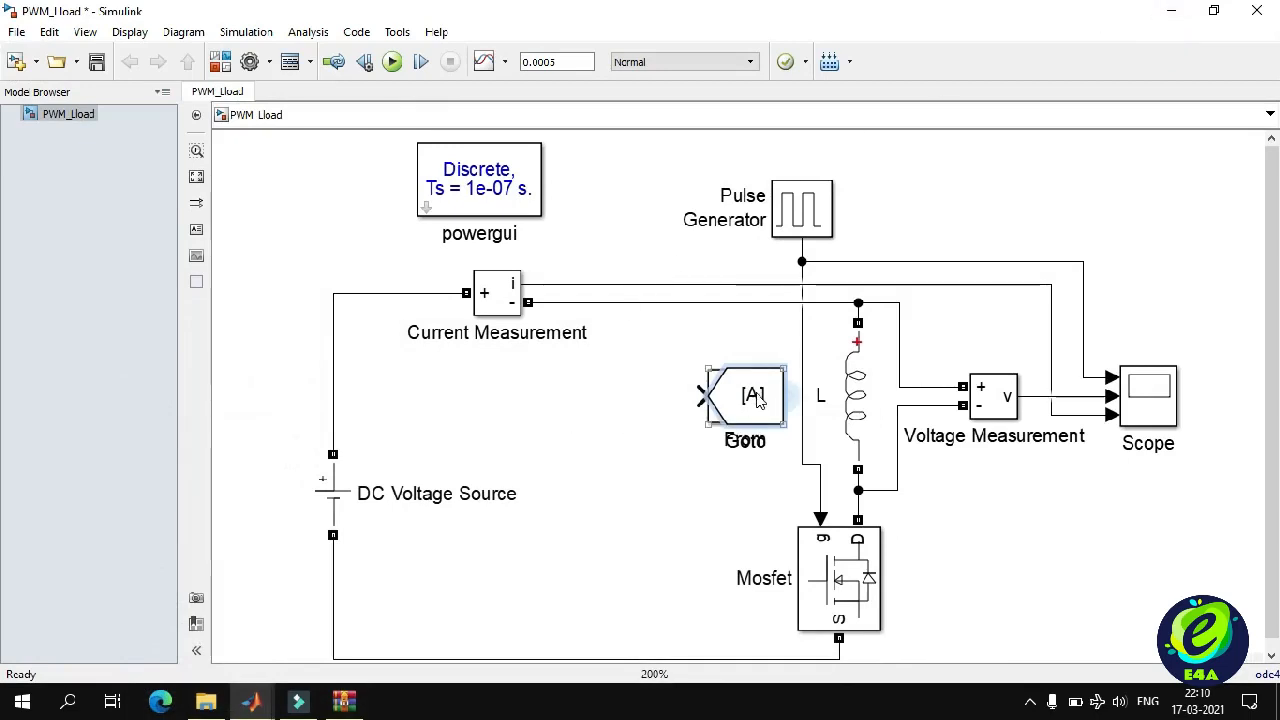
left_click_drag(757, 398, 1008, 193)
left_click_drag(731, 391, 1100, 190)
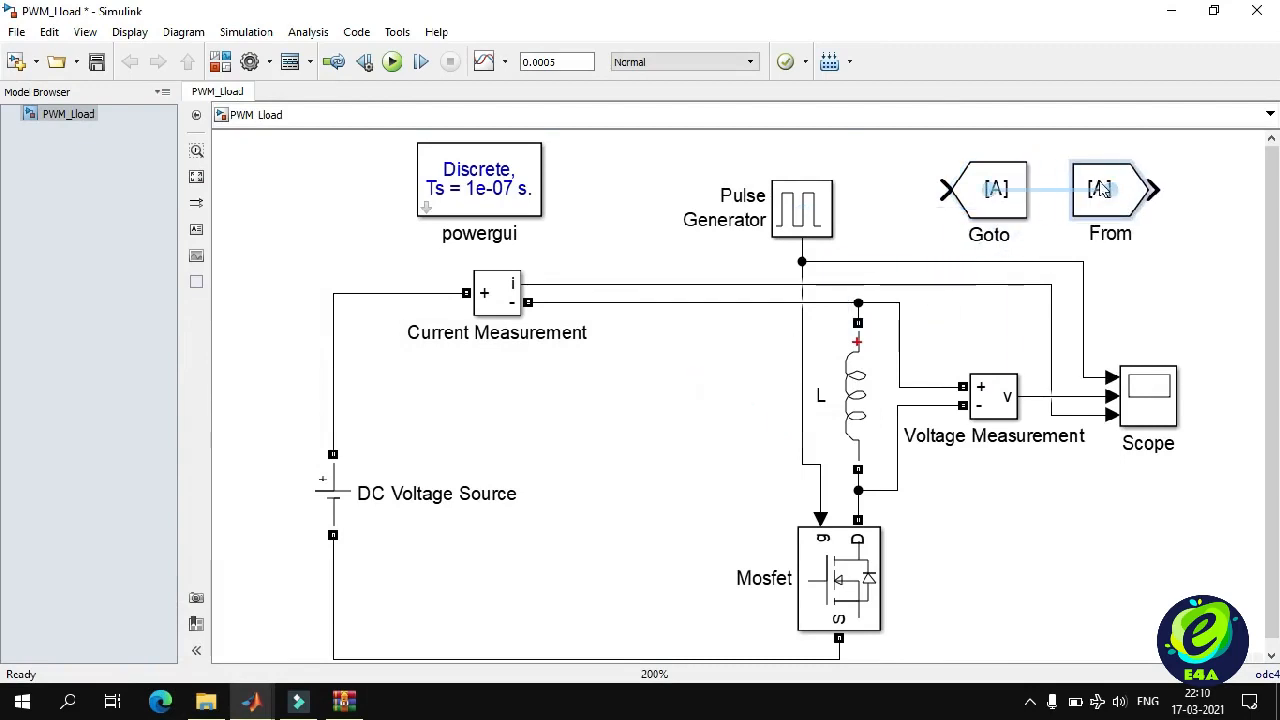
Delete the Current Measurement line to the Scope and connect its i output to the Goto block placed beside it.
left_click(1005, 285)
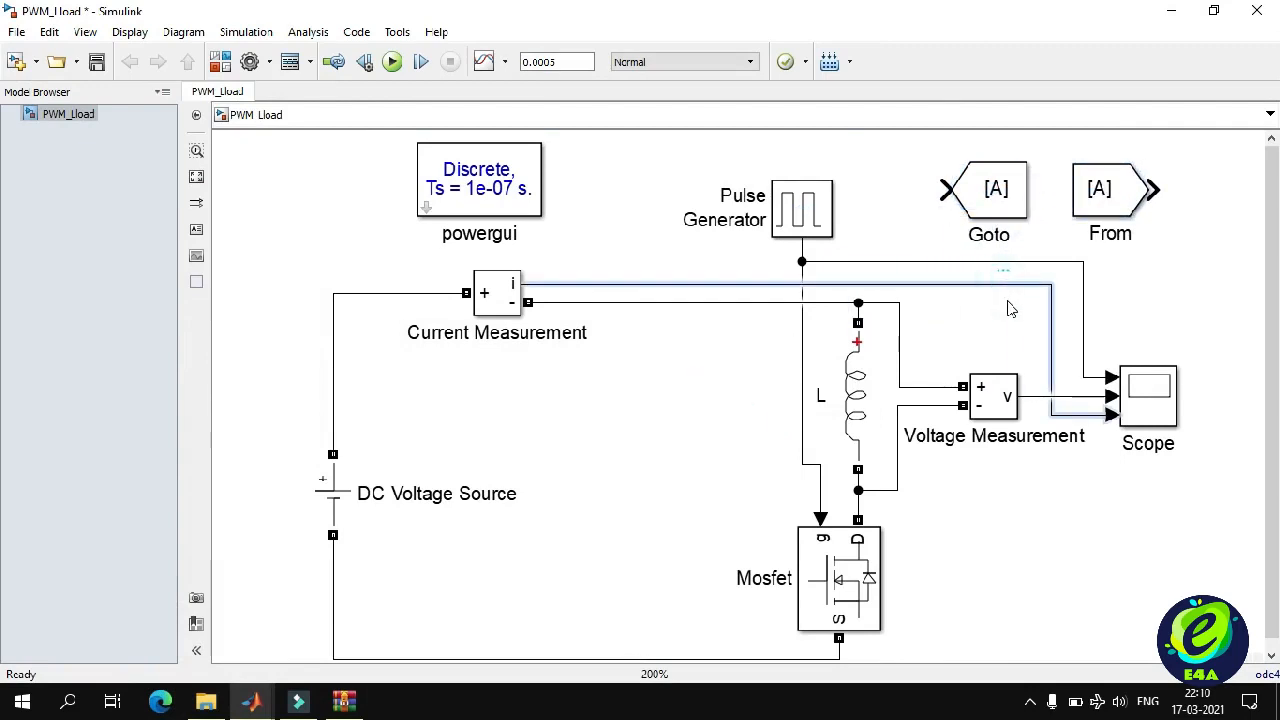
key("Delete")
left_click(992, 185)
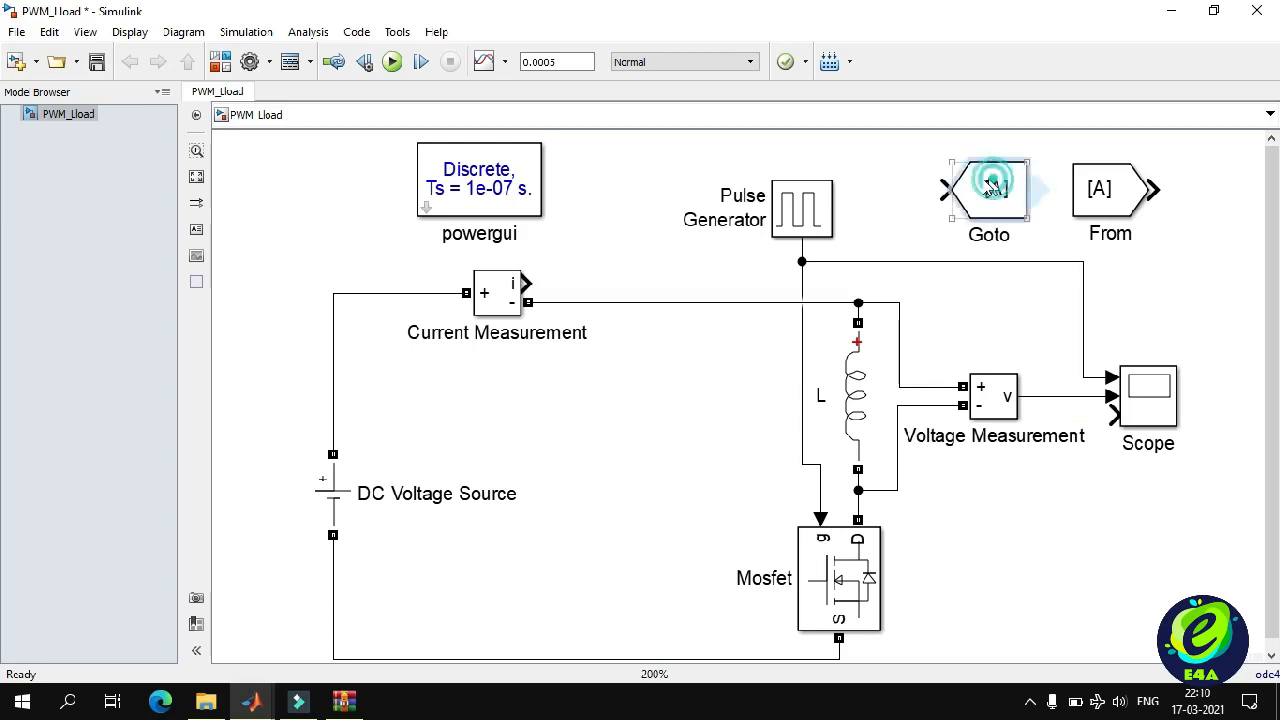
left_click_drag(992, 185, 620, 238)
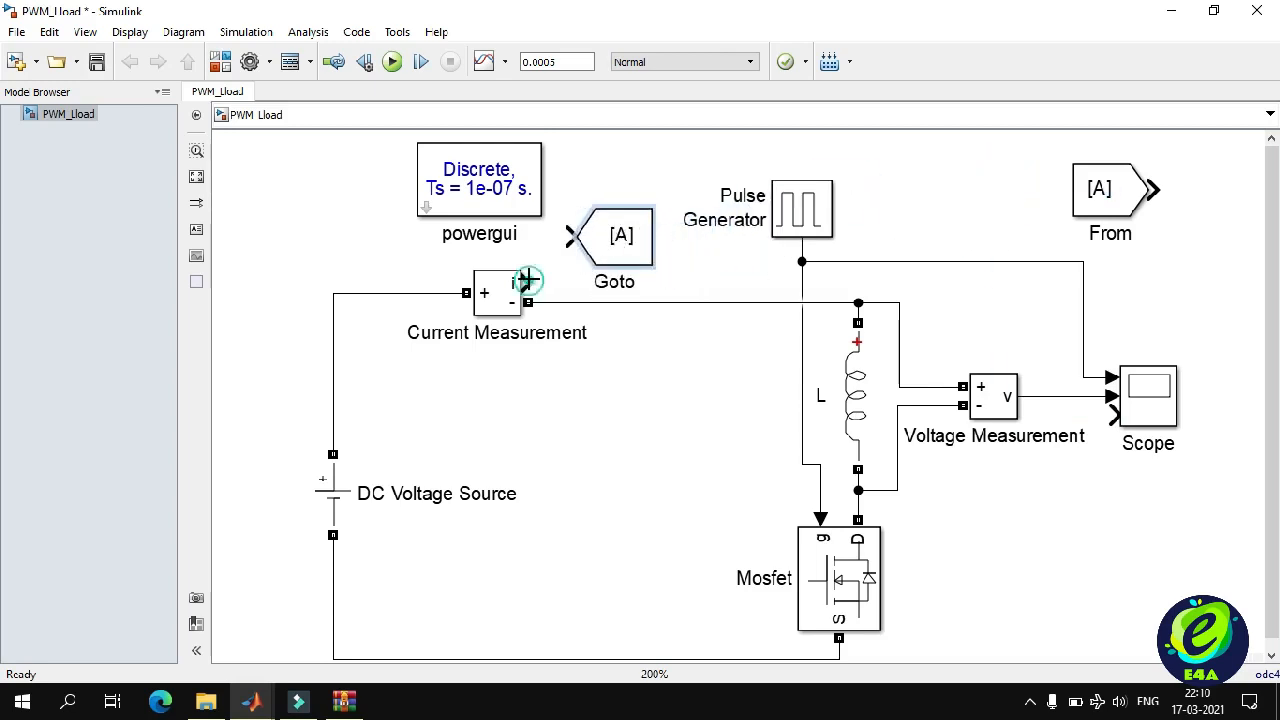
left_click_drag(527, 282, 567, 236)
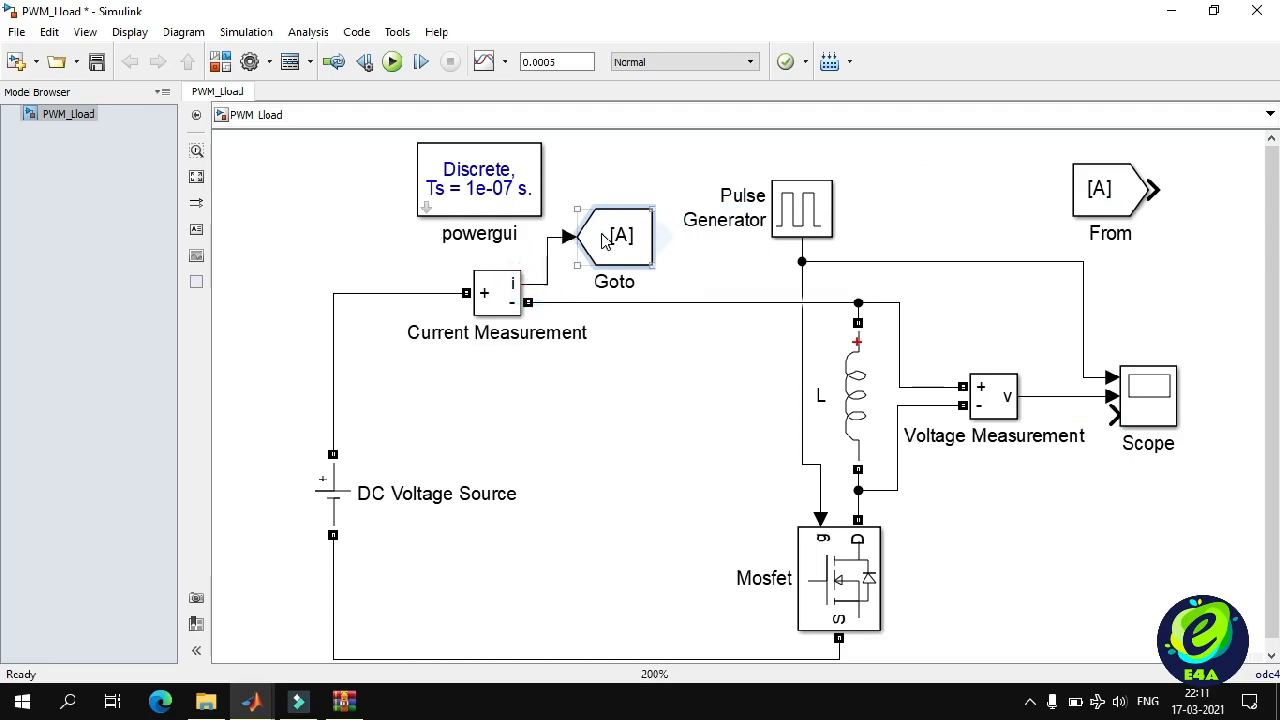
Set the tag of the Goto block on the current measurement to Ii.
double_click(612, 240)
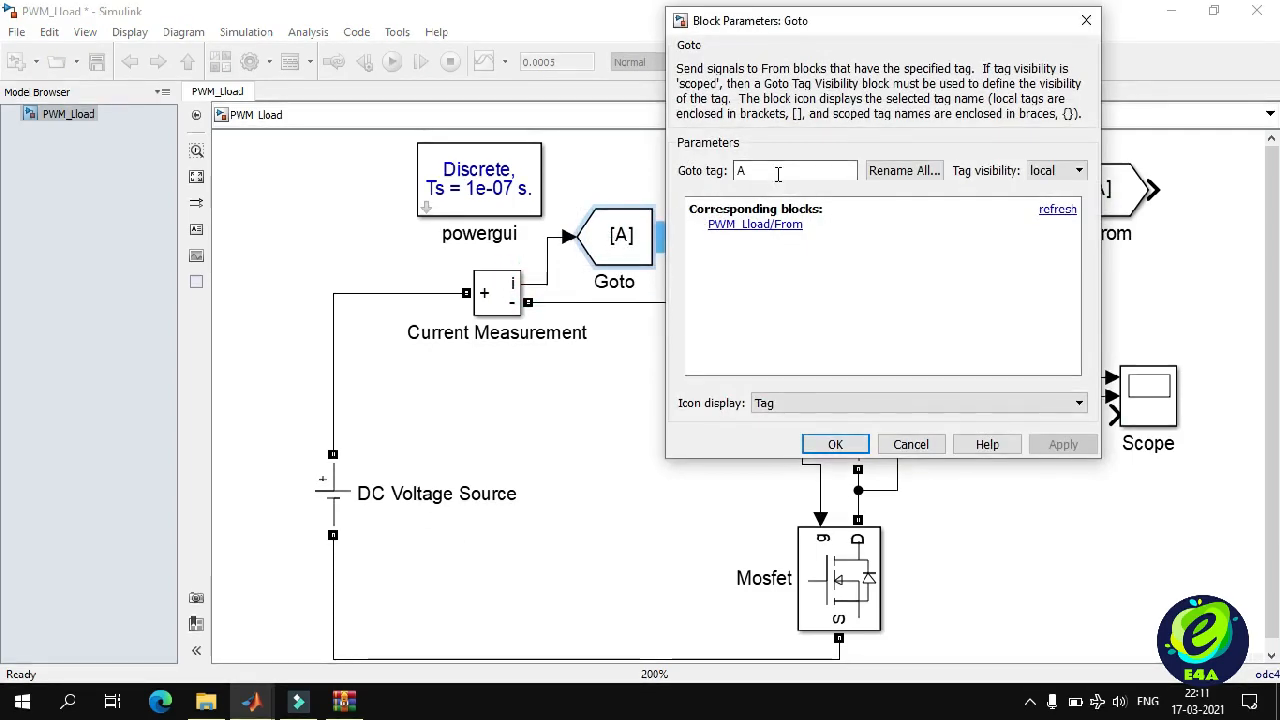
double_click(776, 172)
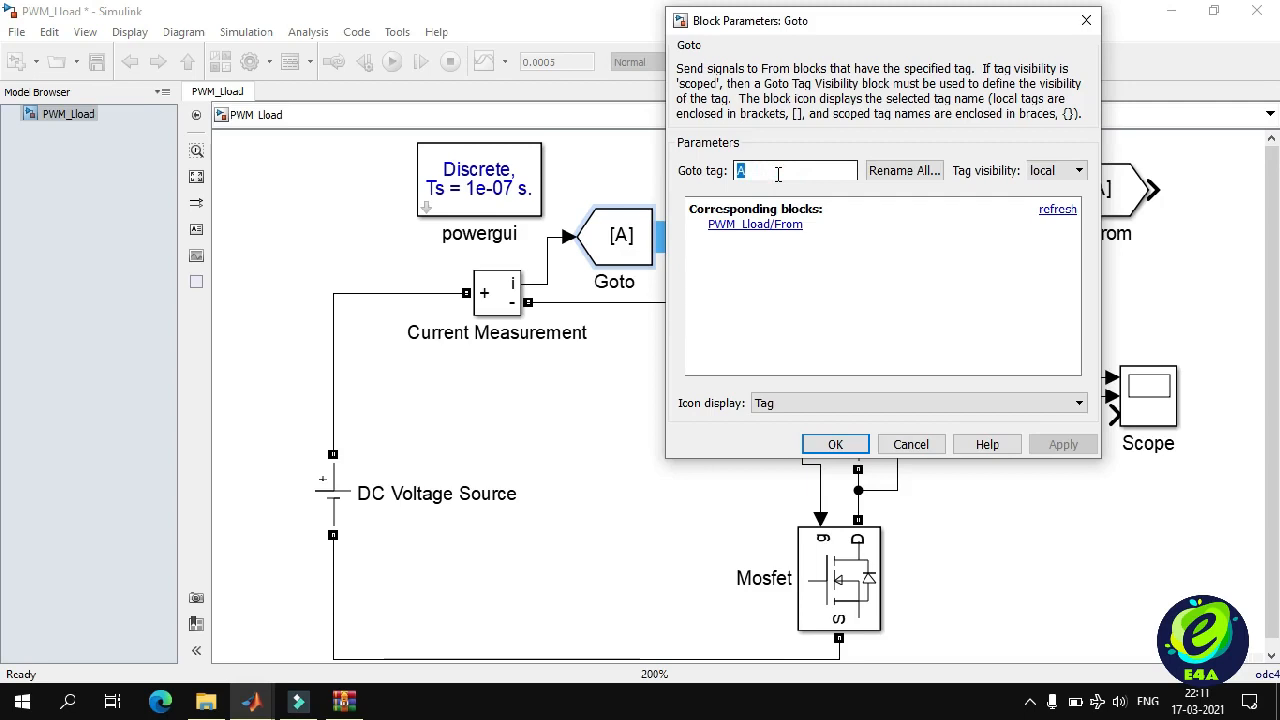
type("T")
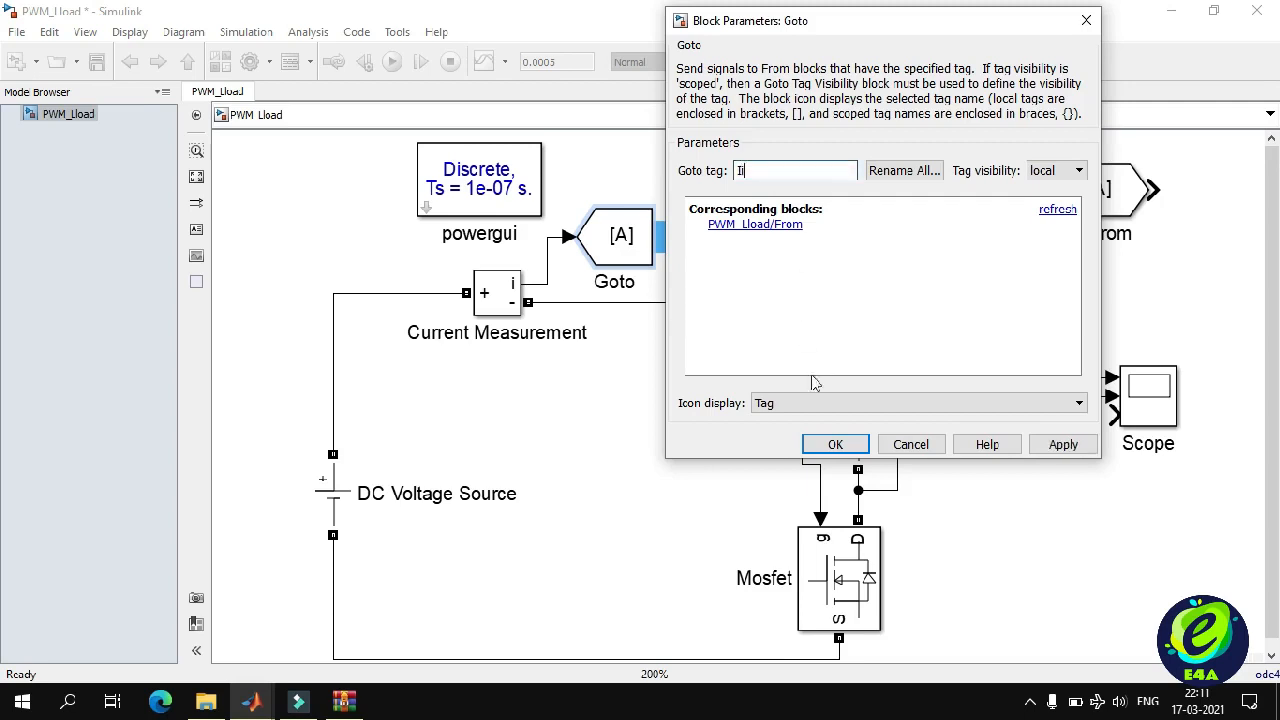
left_click(830, 445)
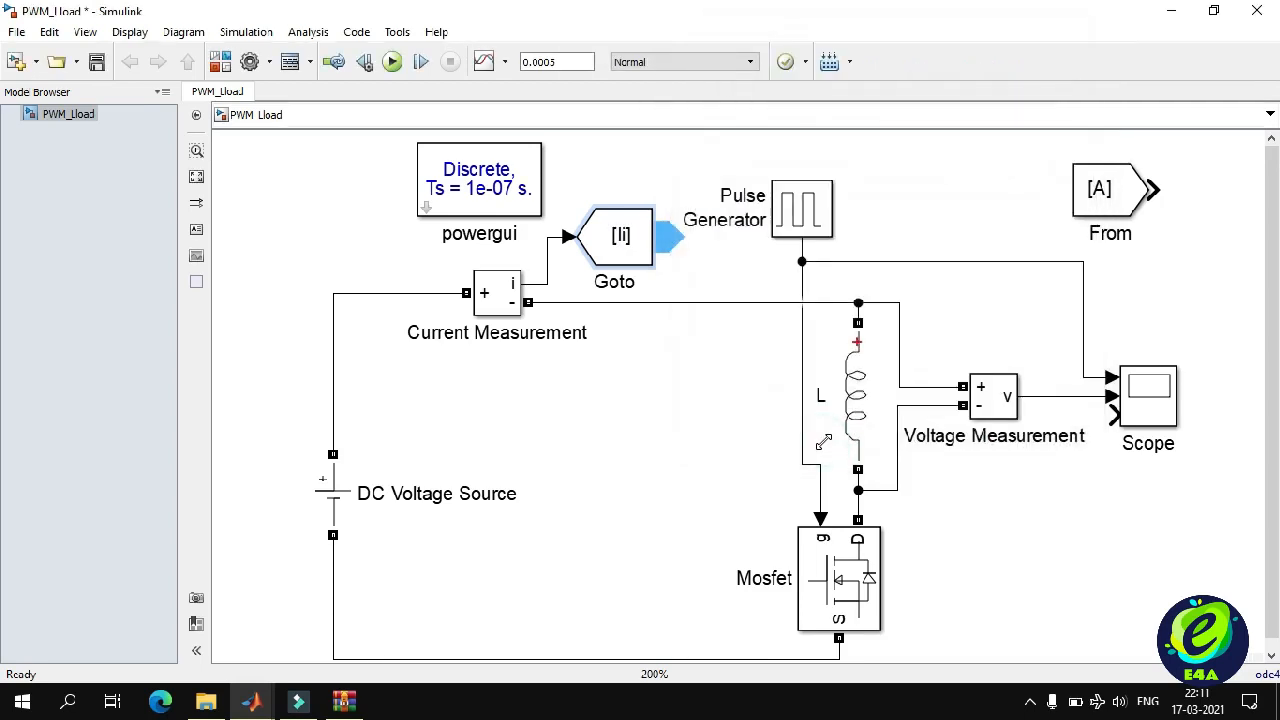
Delete the signal lines from the Pulse Generator to the Scope and to the Mosfet gate.
left_click(944, 263)
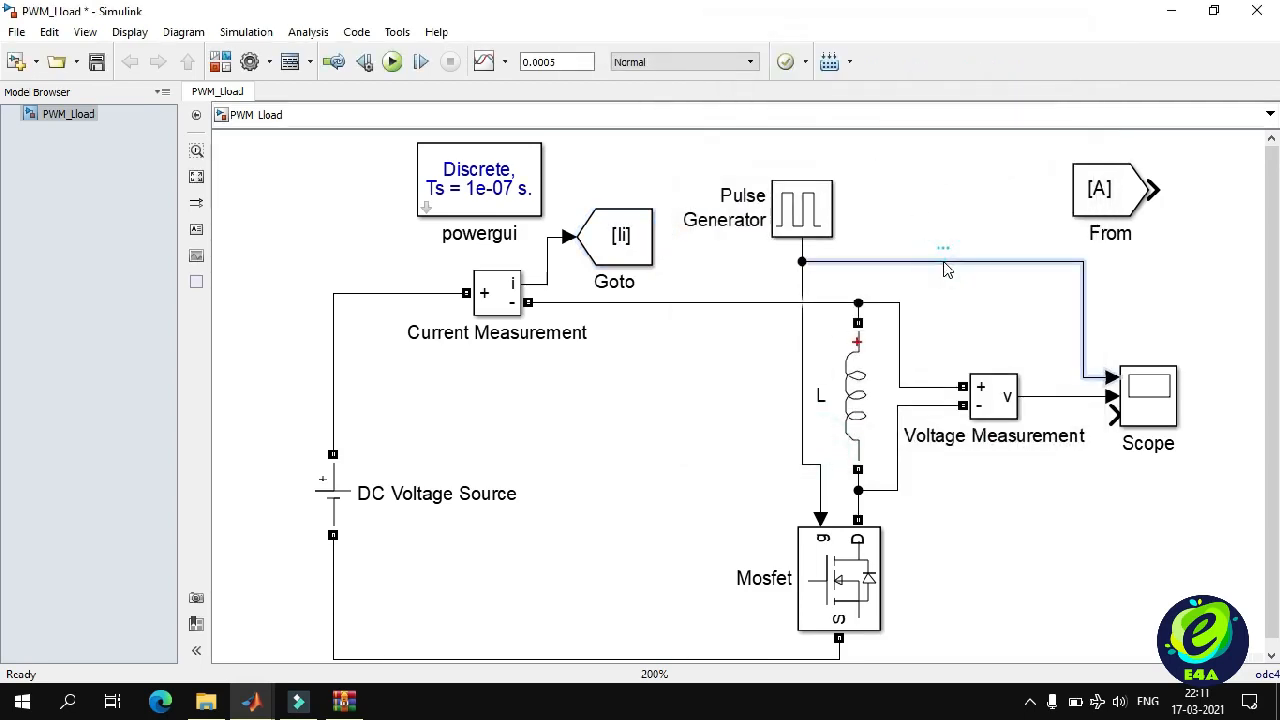
key("Delete")
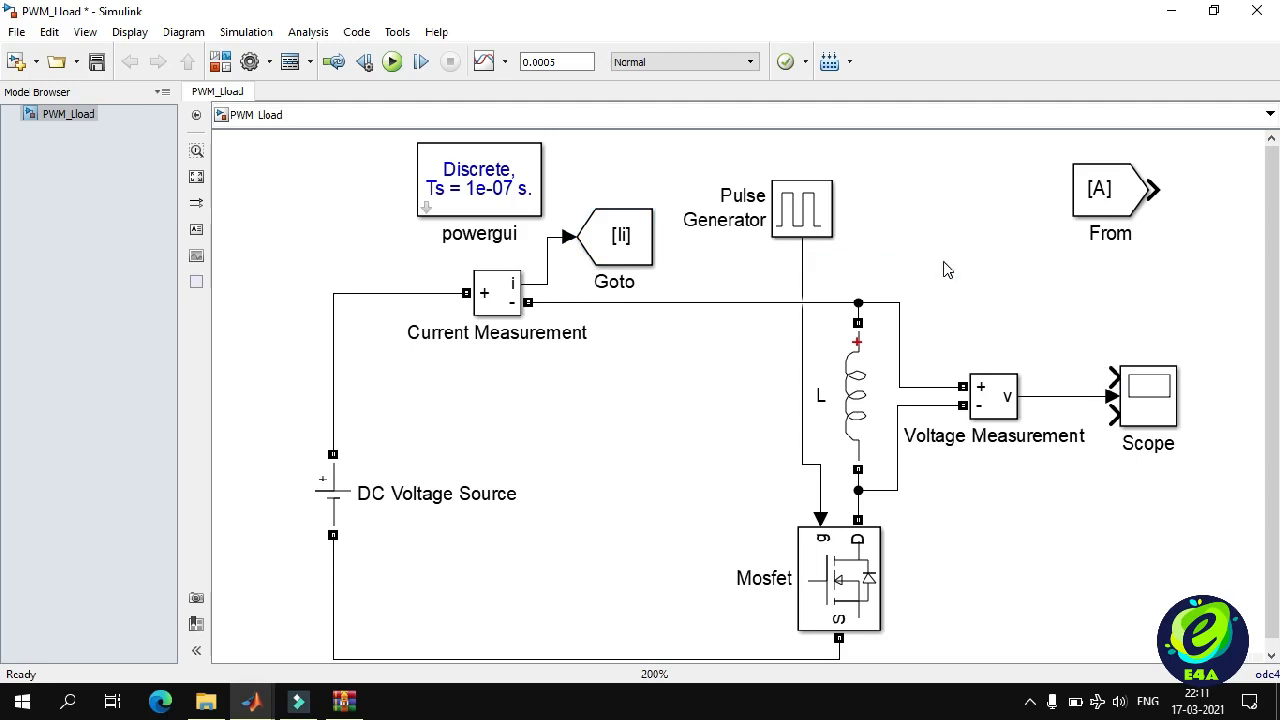
left_click(801, 384)
key("Delete")
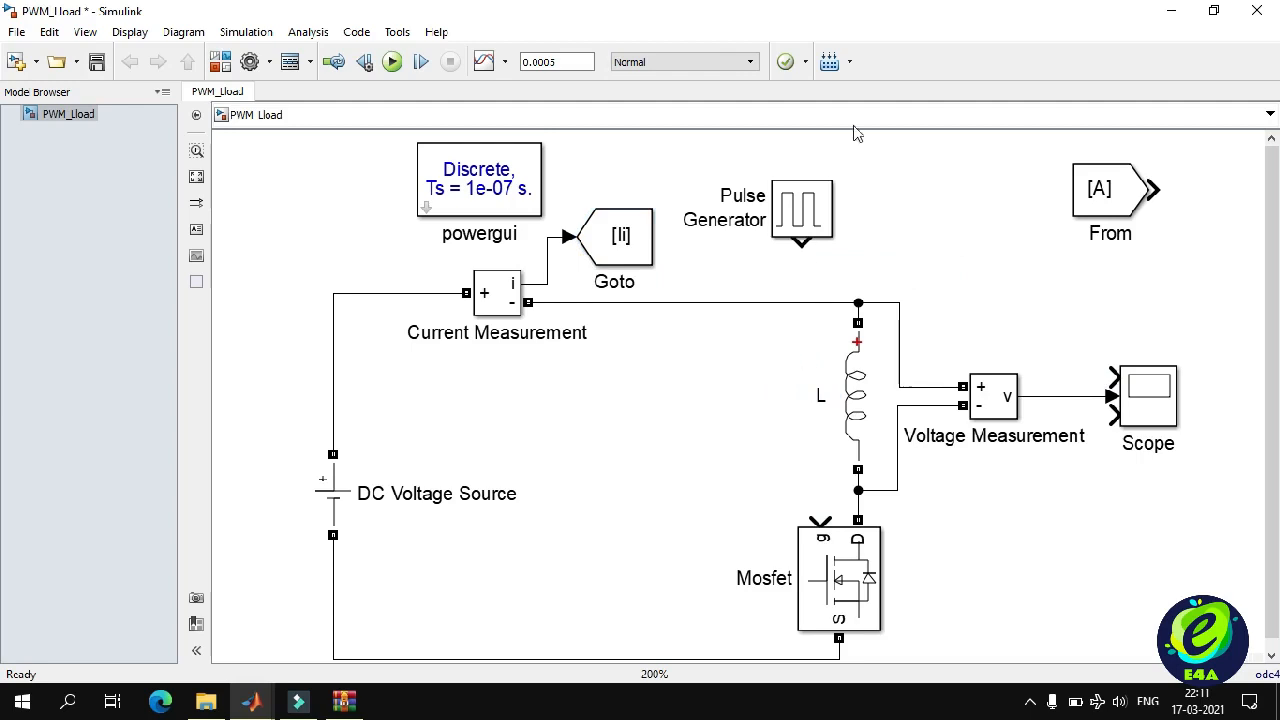
Rotate the Pulse Generator block until its output port faces right.
left_click(812, 215)
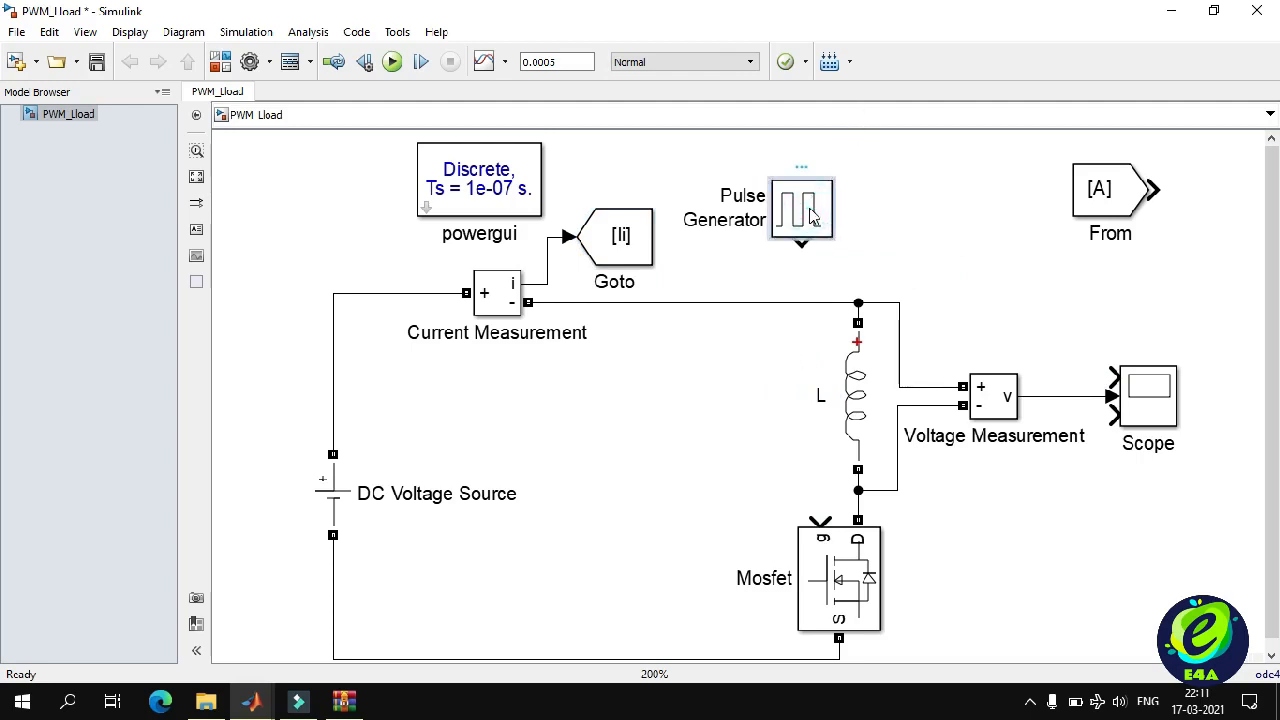
key("ctrl+r")
key("ctrl+r")
key("ctrl+r")
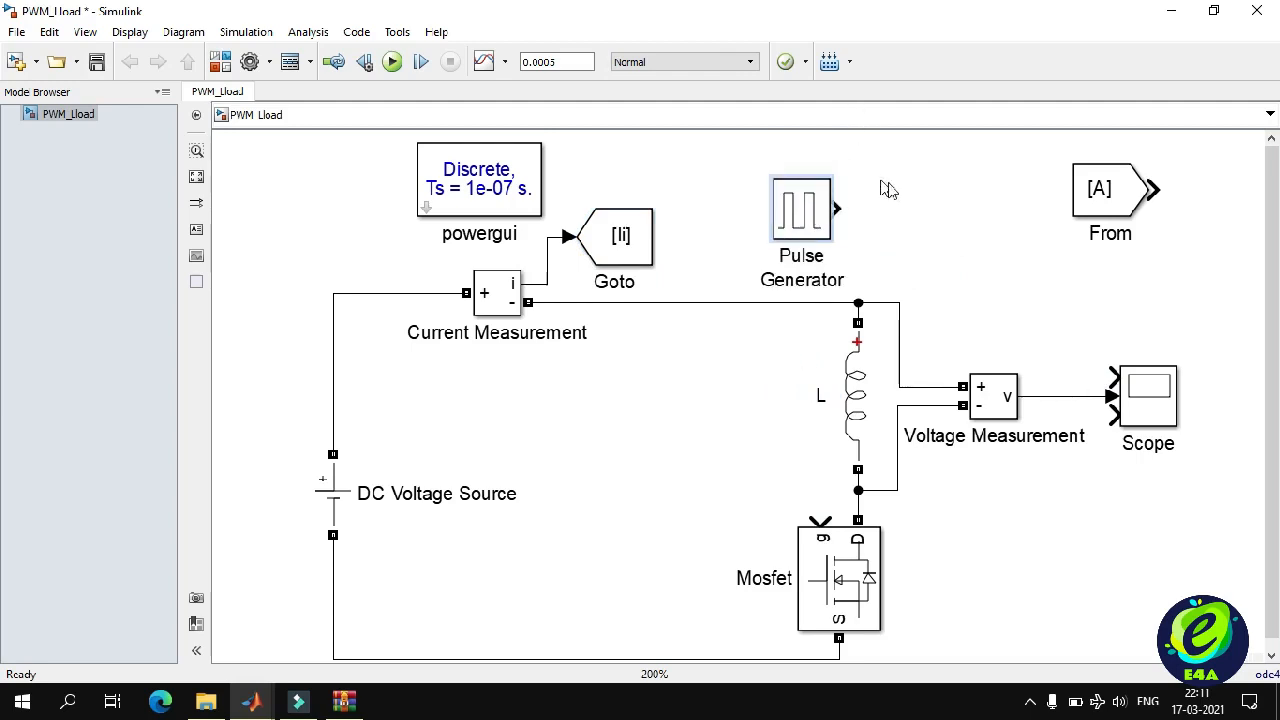
Duplicate the Ii Goto block and connect the copy to the Pulse Generator output.
left_click(621, 250)
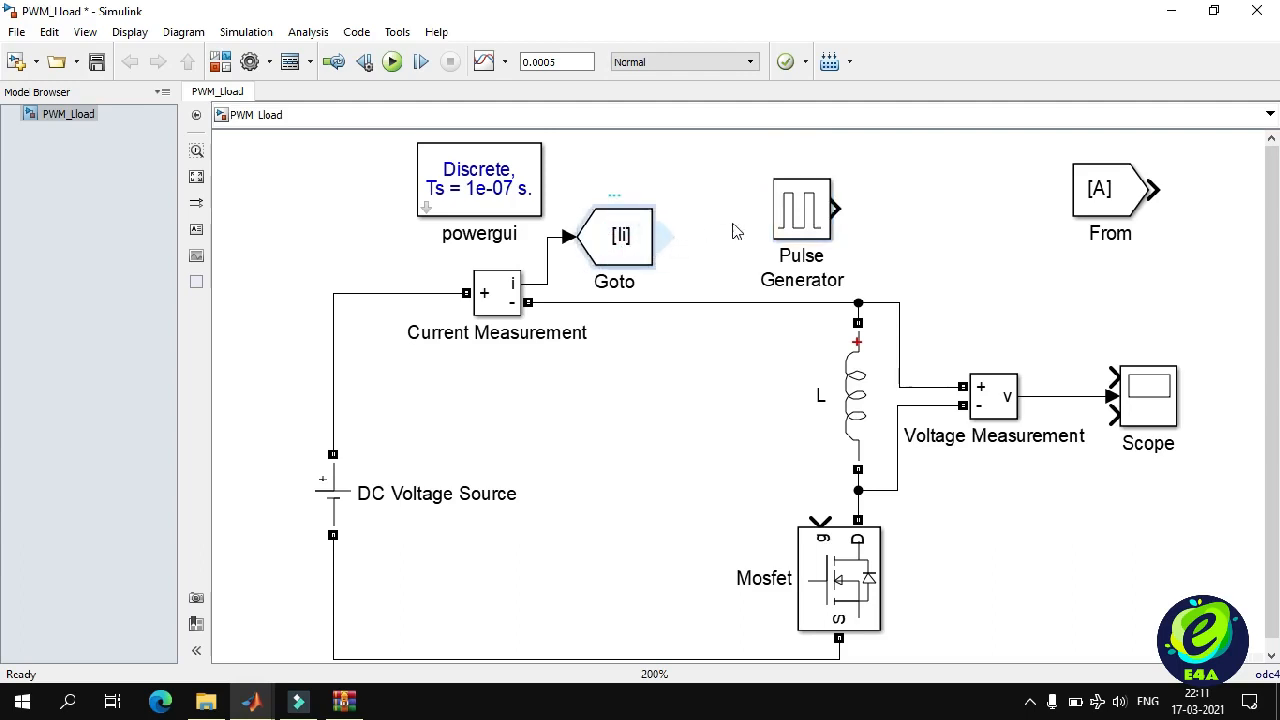
key("ctrl+c")
key("ctrl+v")
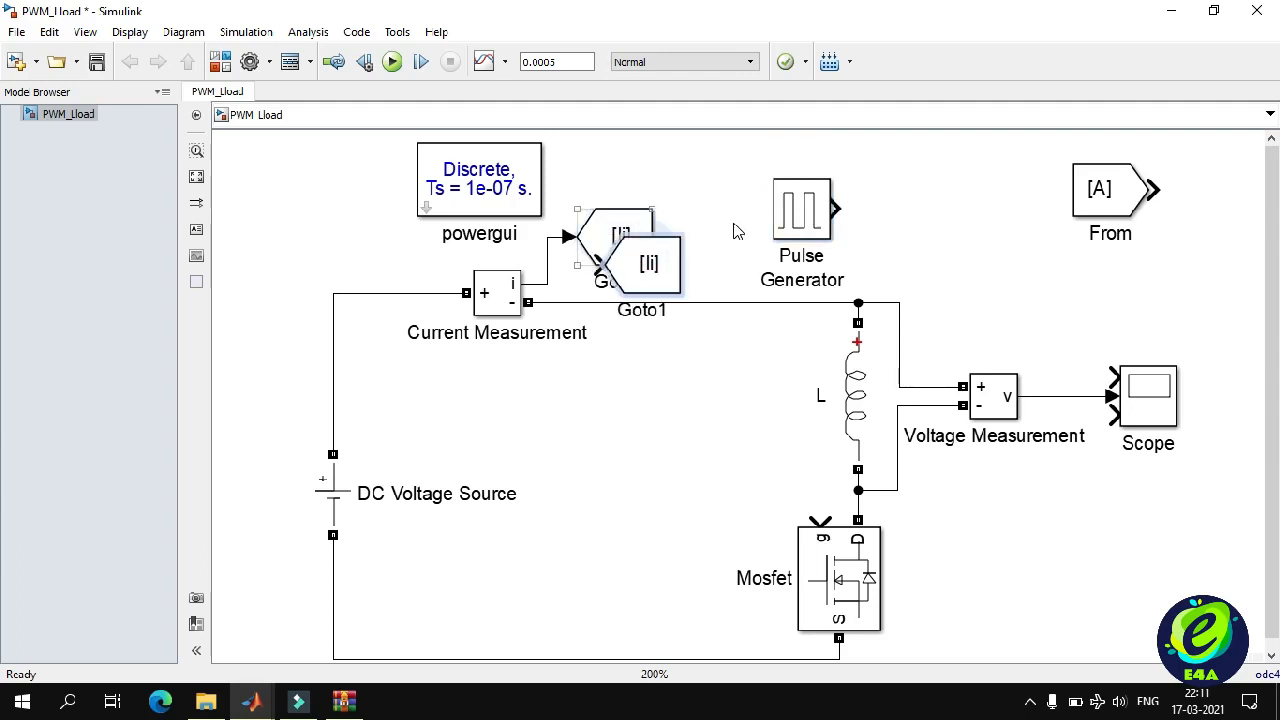
left_click_drag(660, 268, 953, 210)
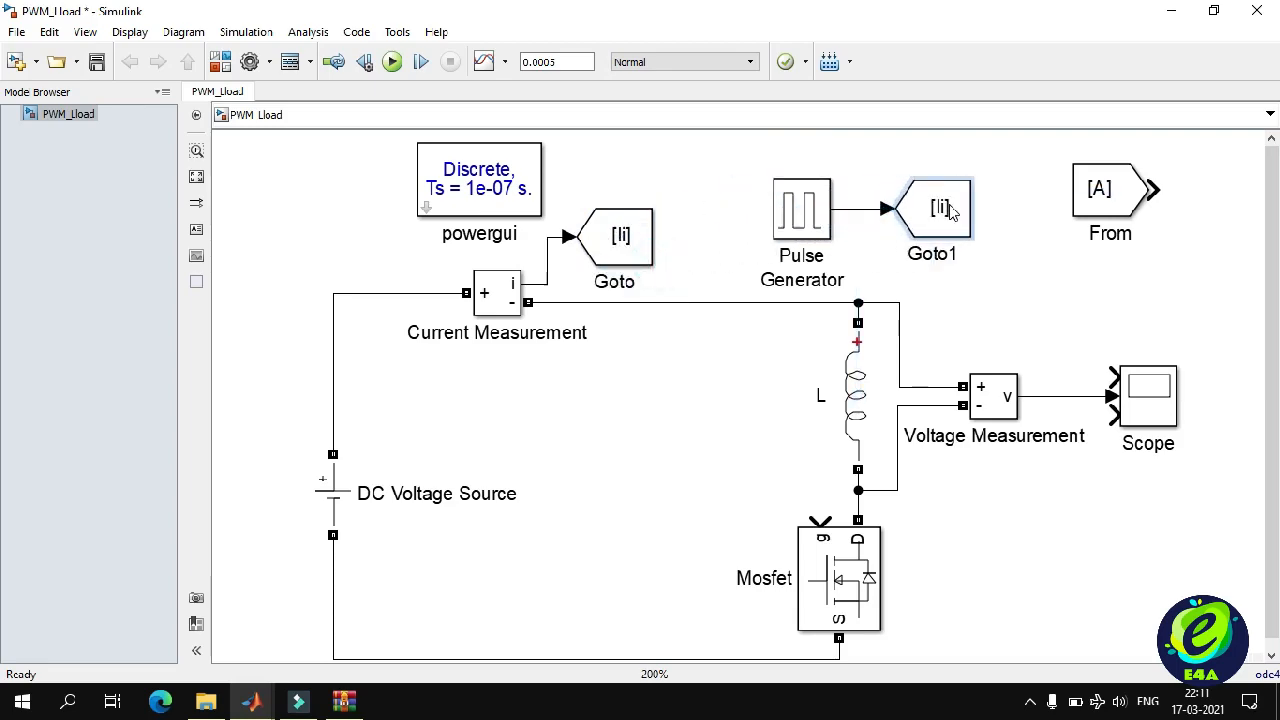
Set the tag of the Goto block on the Pulse Generator to PWM.
double_click(952, 210)
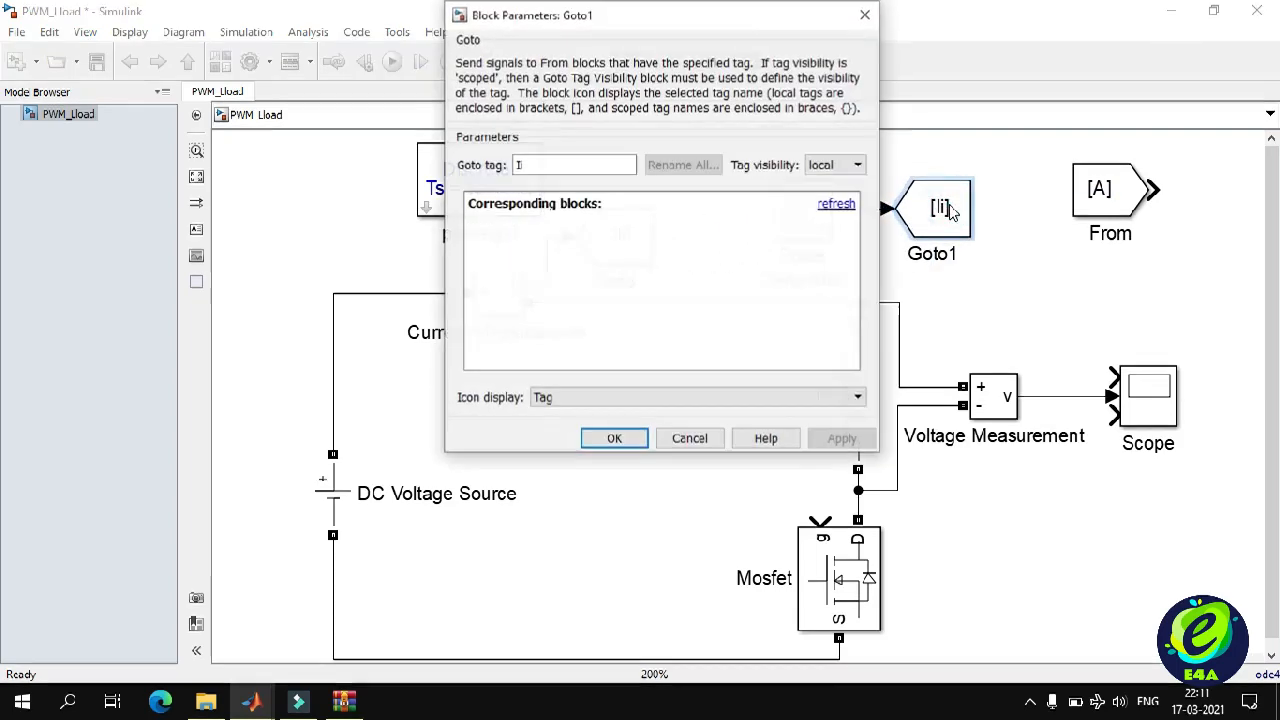
left_click(576, 165)
double_click(576, 165)
type("PW")
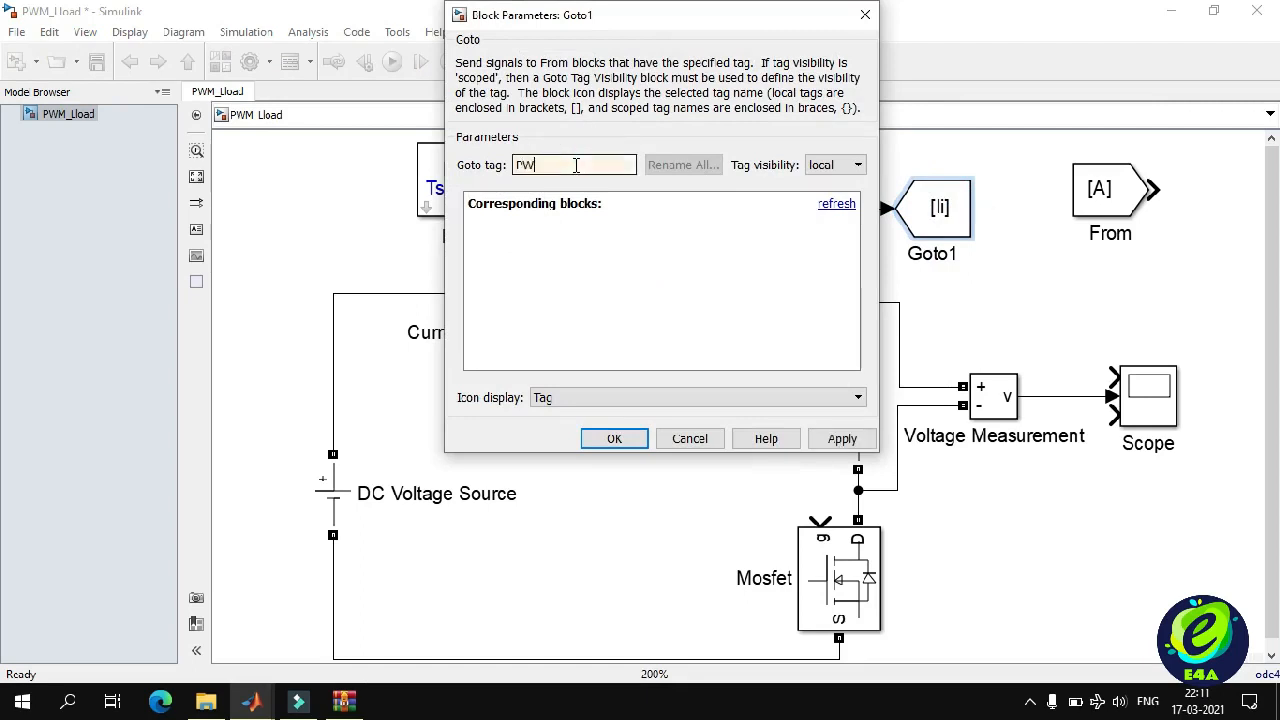
type("M")
key("Return")
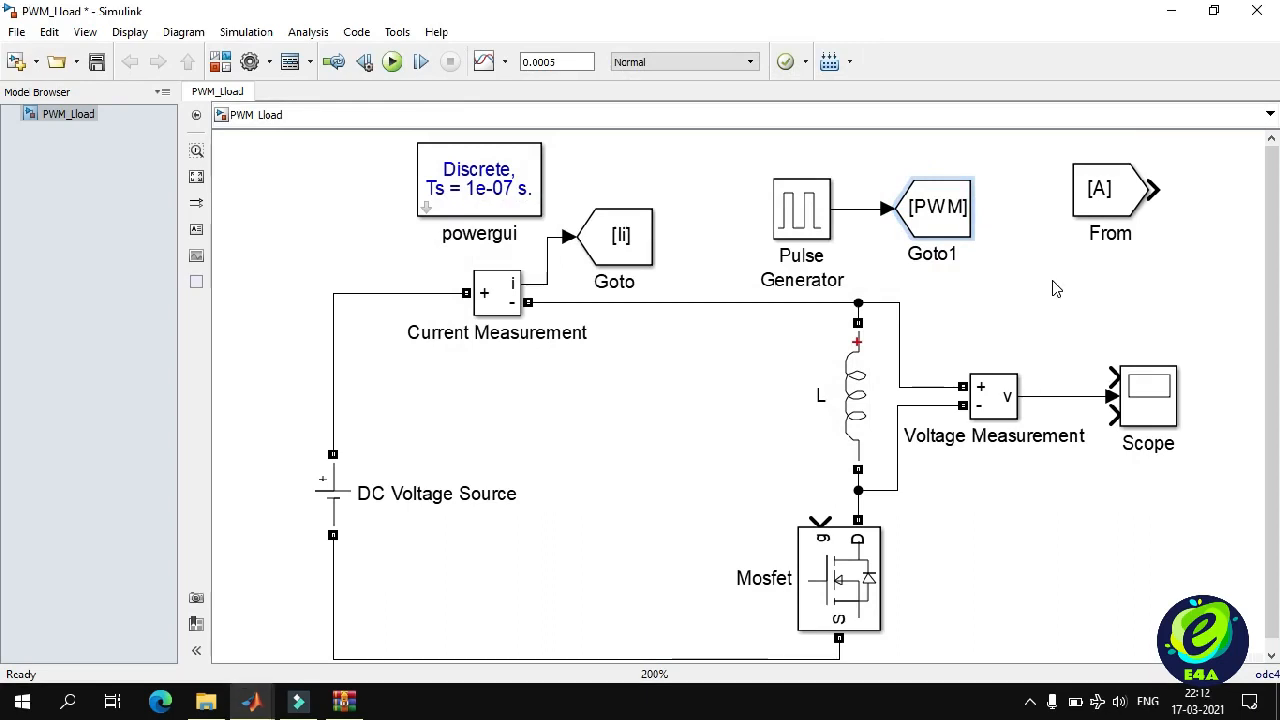
Replace the Voltage Measurement output's line to the Scope with a connected copy of the PWM Goto block, moving the Scope below it.
left_click(1061, 398)
key("Delete")
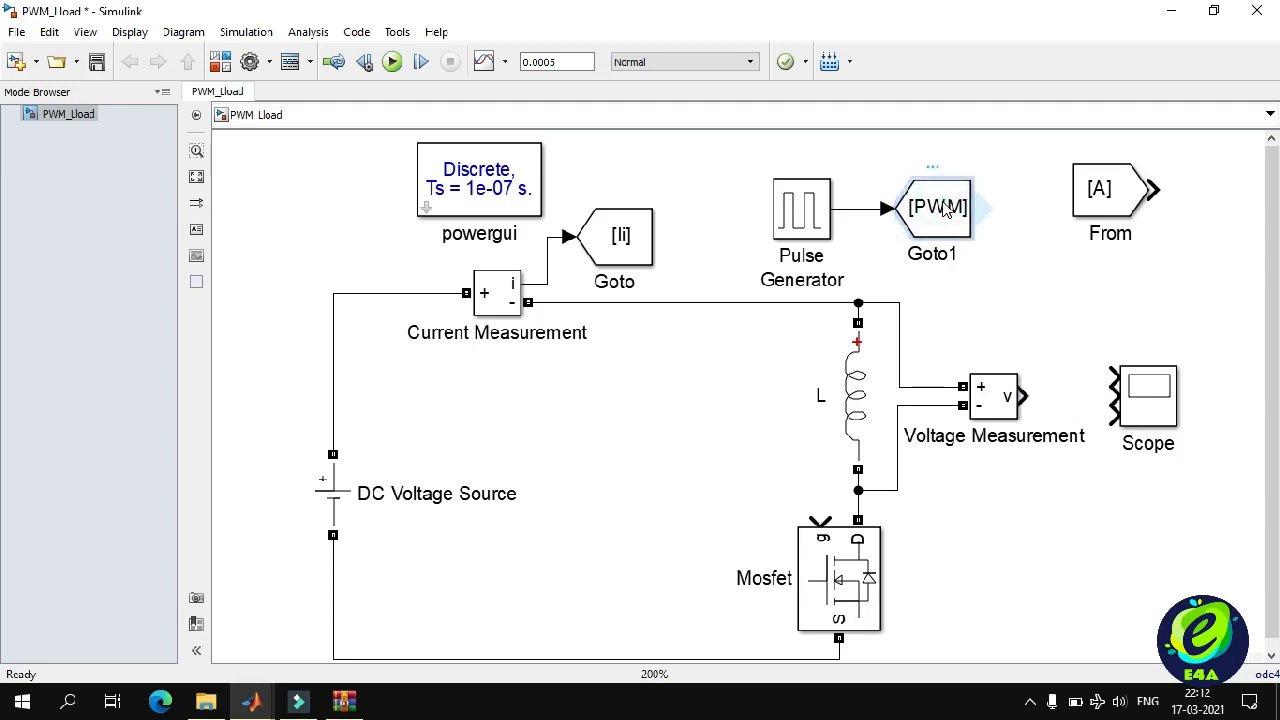
left_click_drag(945, 207, 1092, 398)
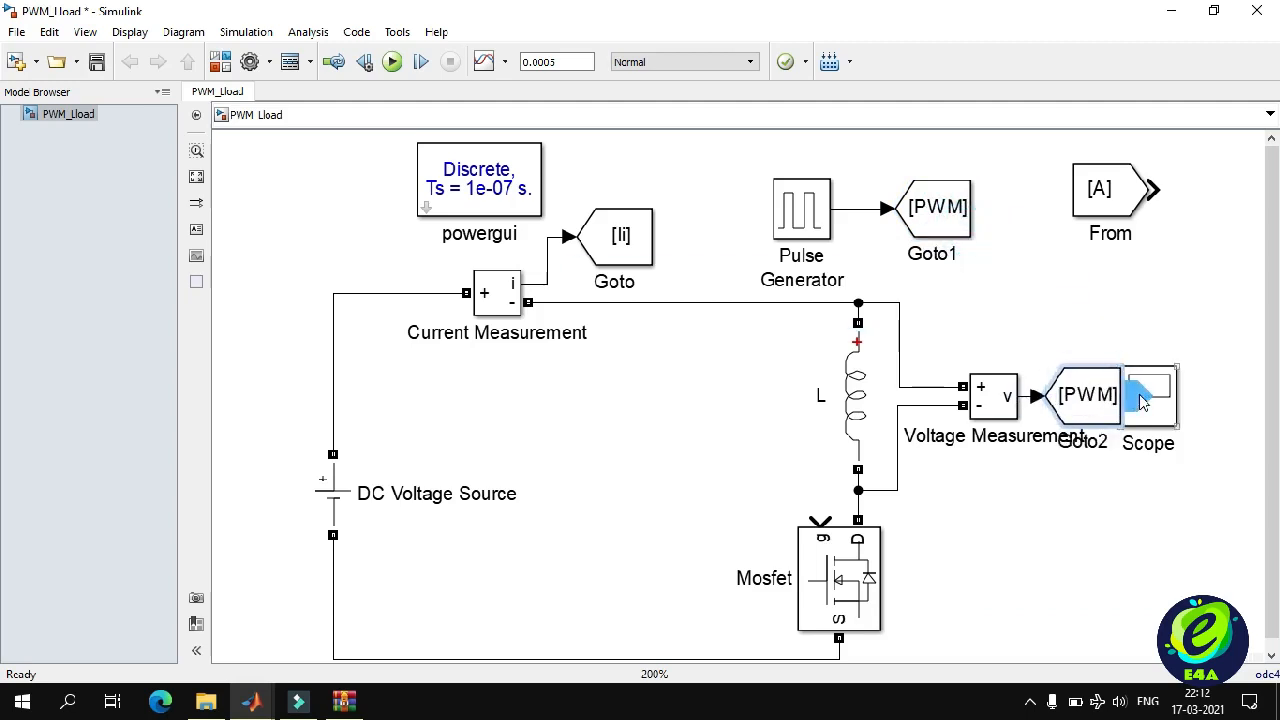
left_click_drag(1172, 413, 1180, 545)
left_click_drag(1097, 398, 1172, 398)
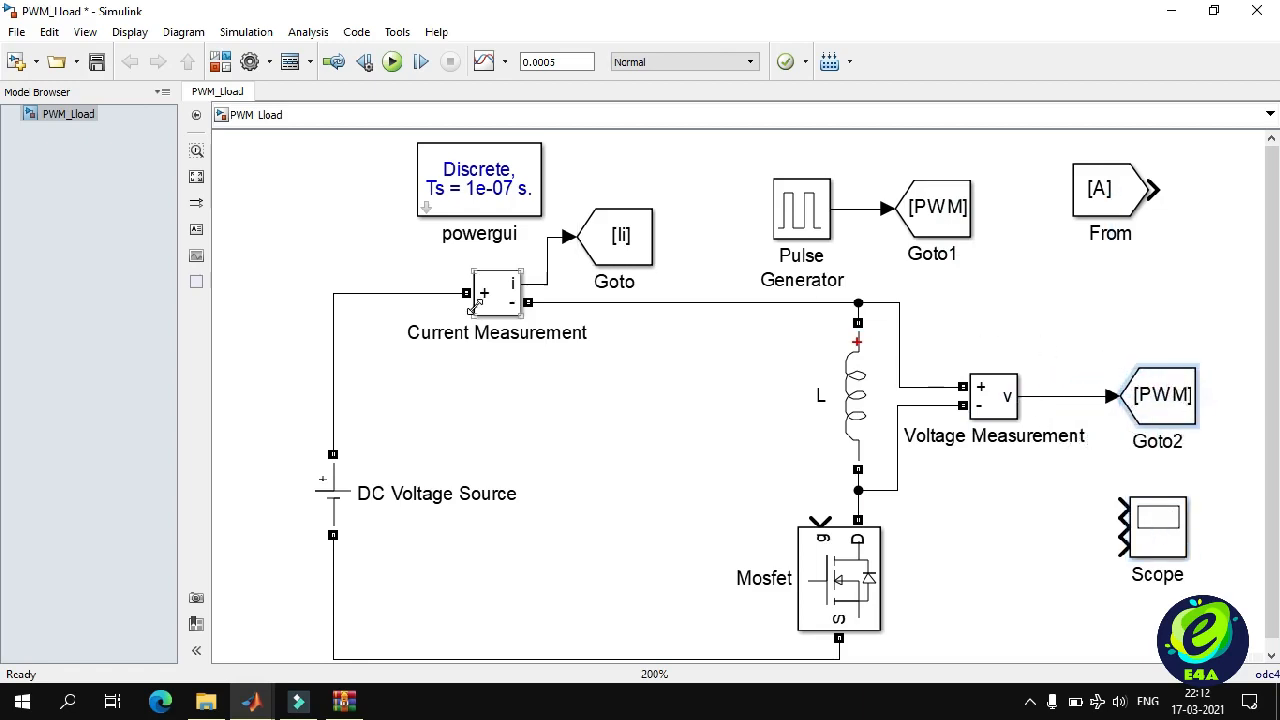
Rename the Current Measurement block as Ii and the Voltage Measurement block as Vl.
left_click(489, 341)
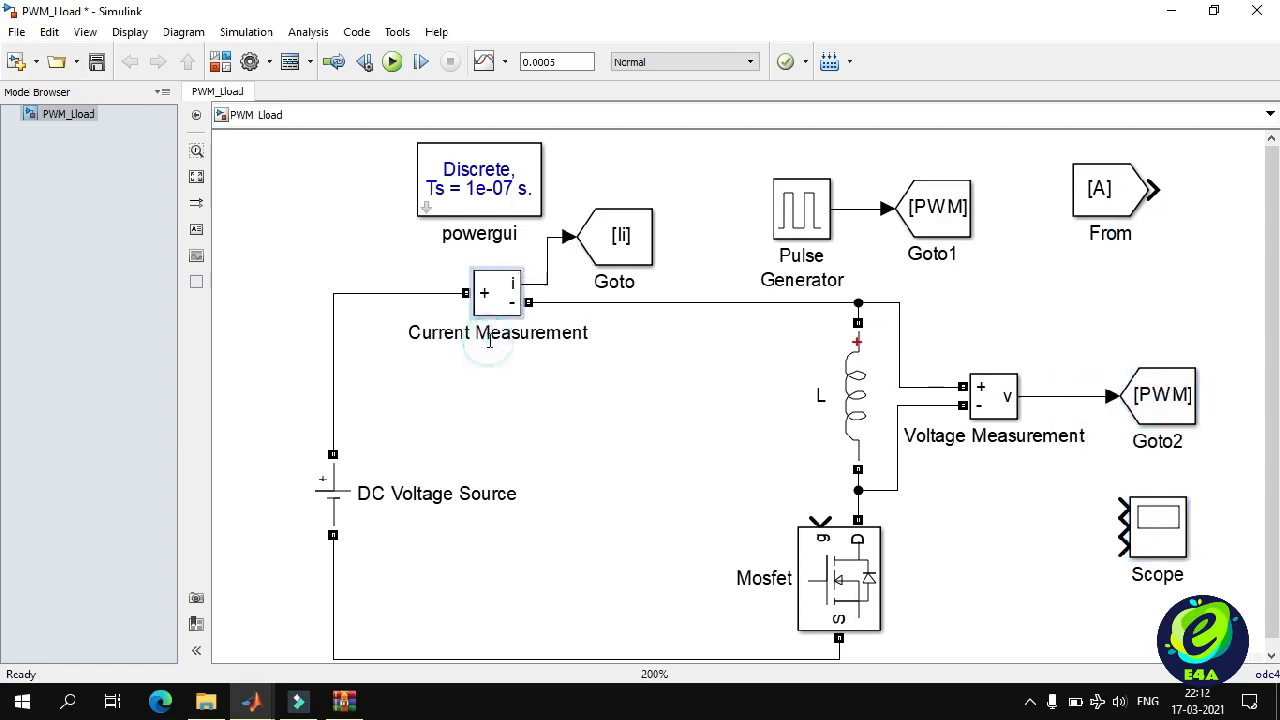
double_click(503, 341)
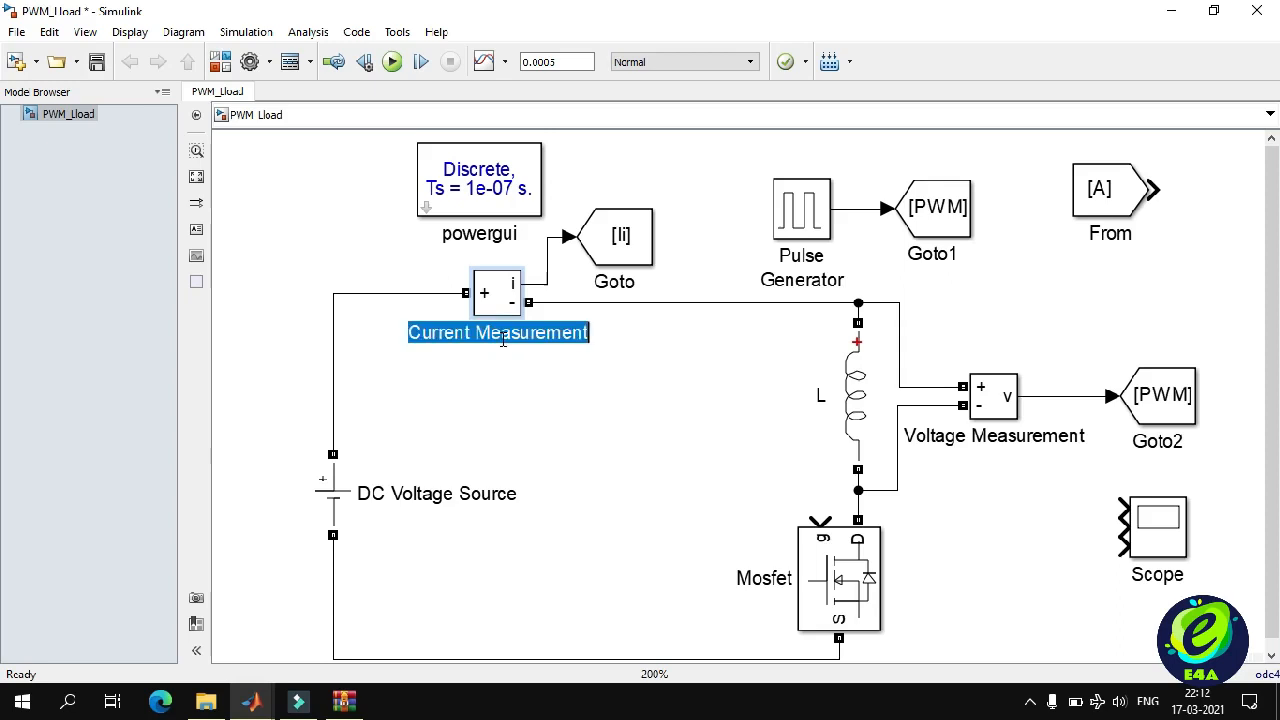
key("BackSpace")
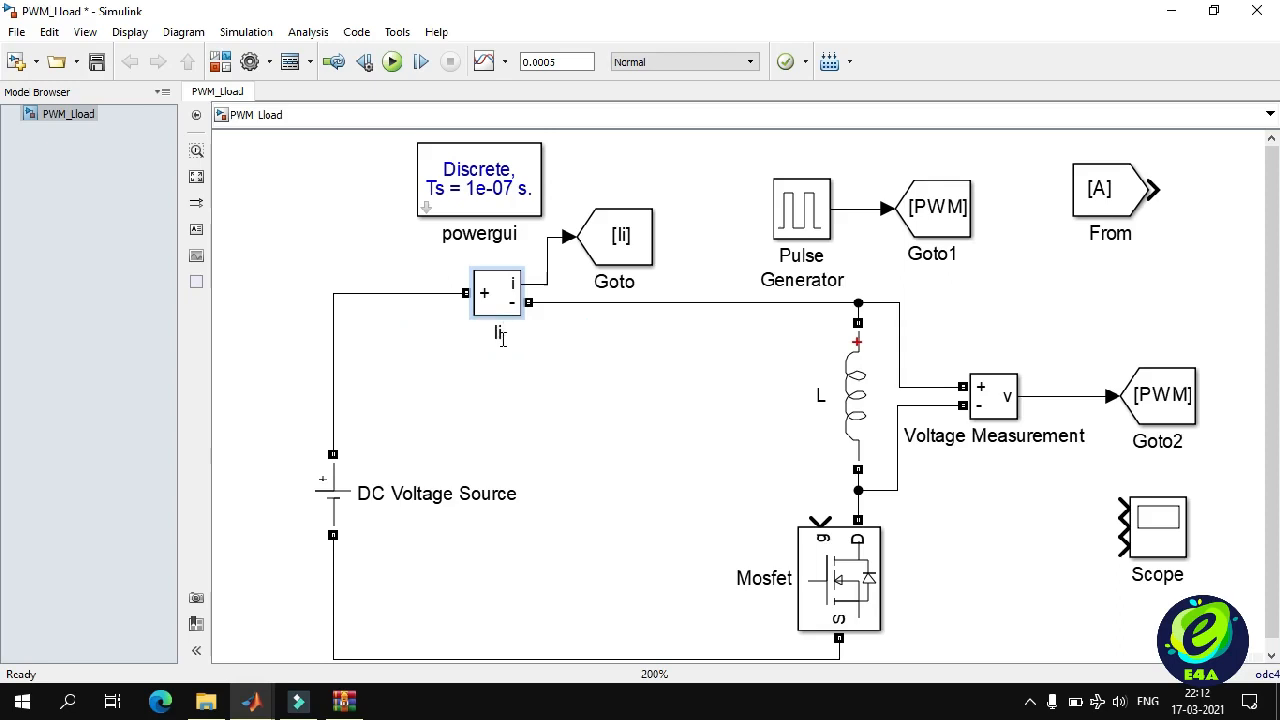
left_click(948, 438)
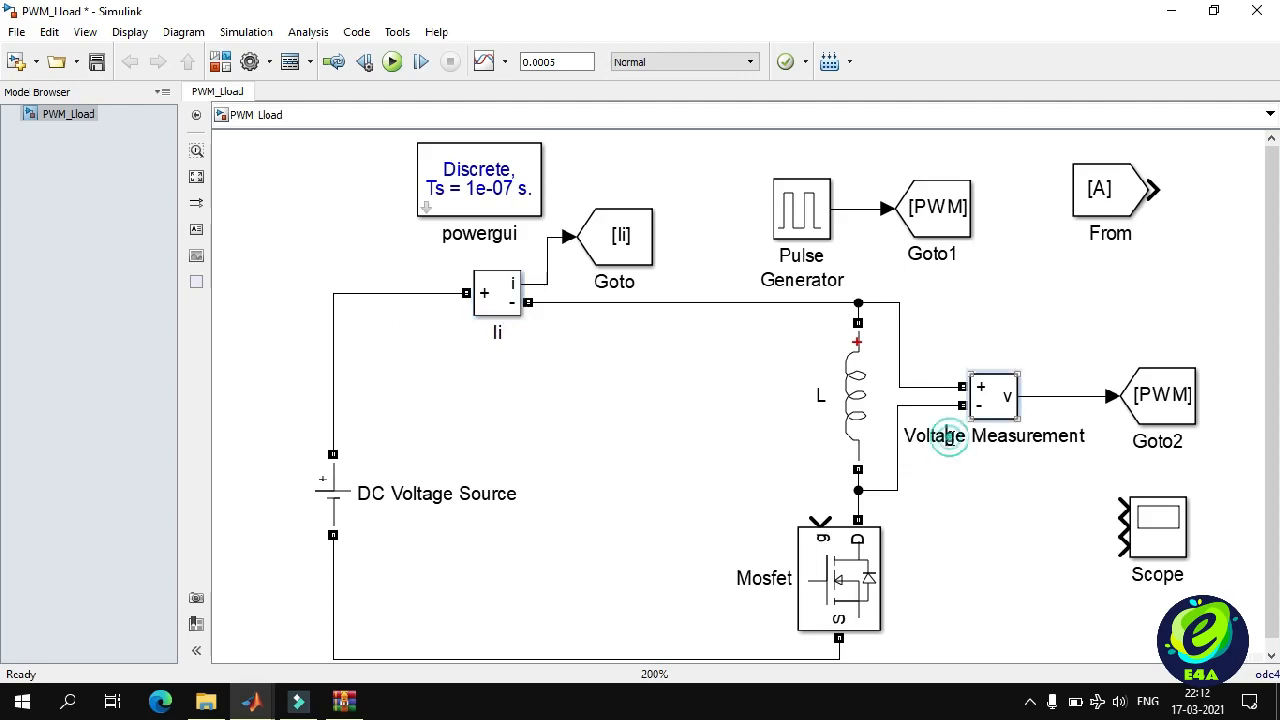
double_click(948, 438)
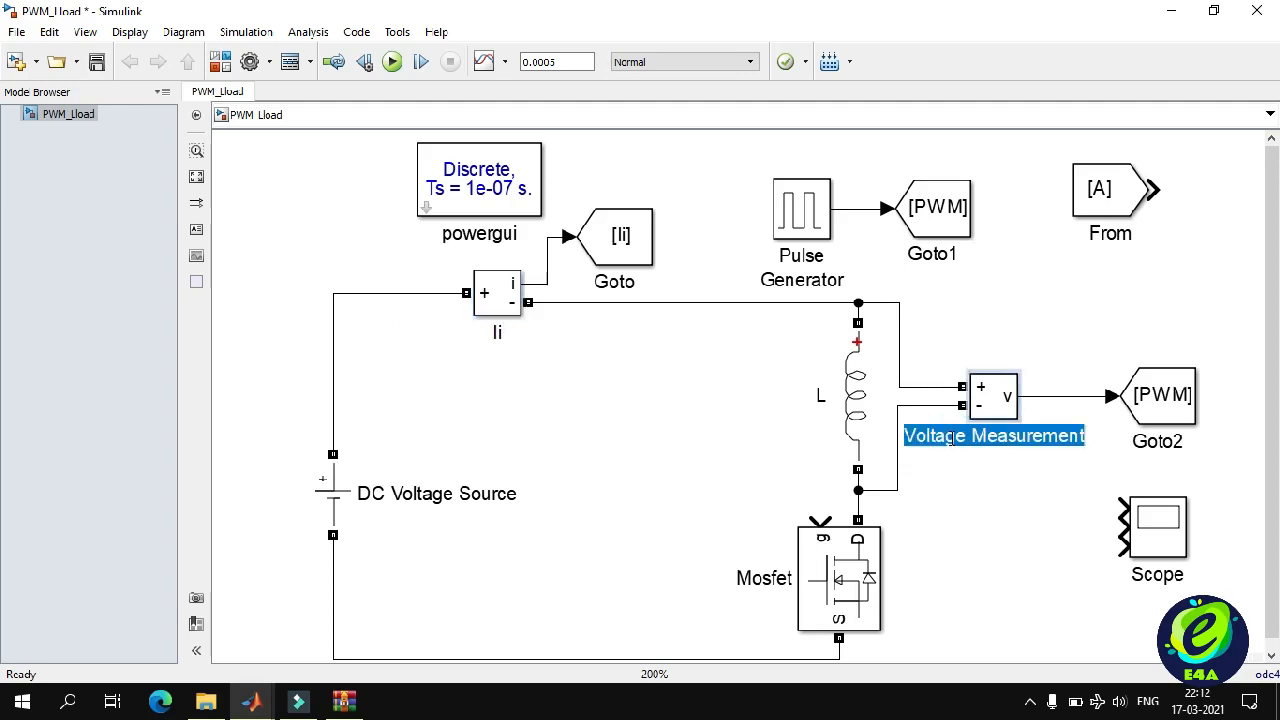
type("Vl")
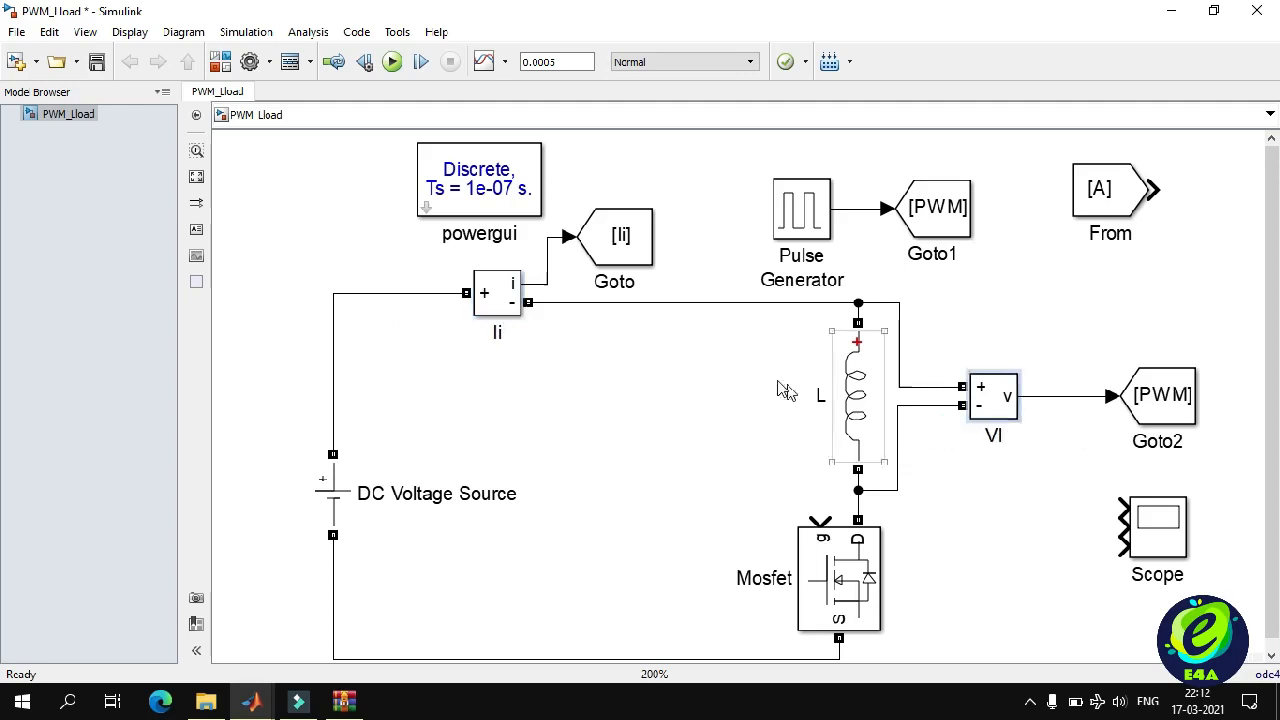
left_click(706, 416)
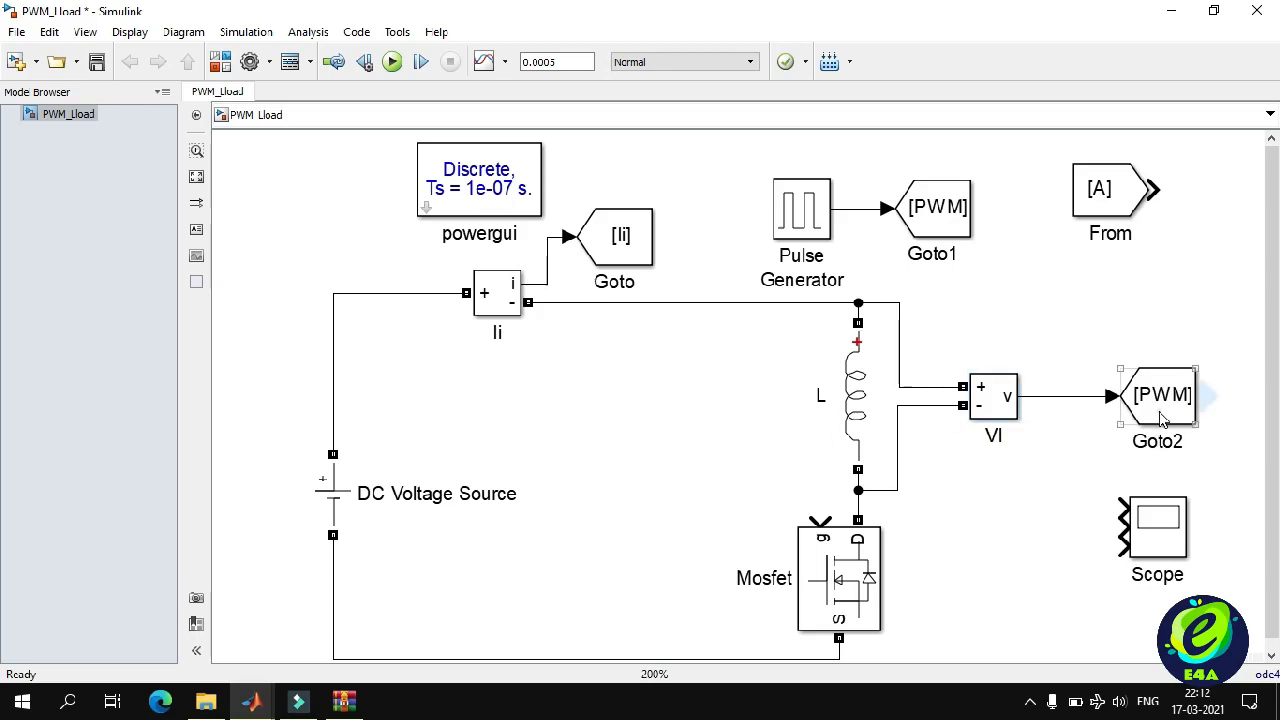
Set the tag of the Goto block on the Vl measurement output to Vl.
double_click(1160, 405)
double_click(774, 330)
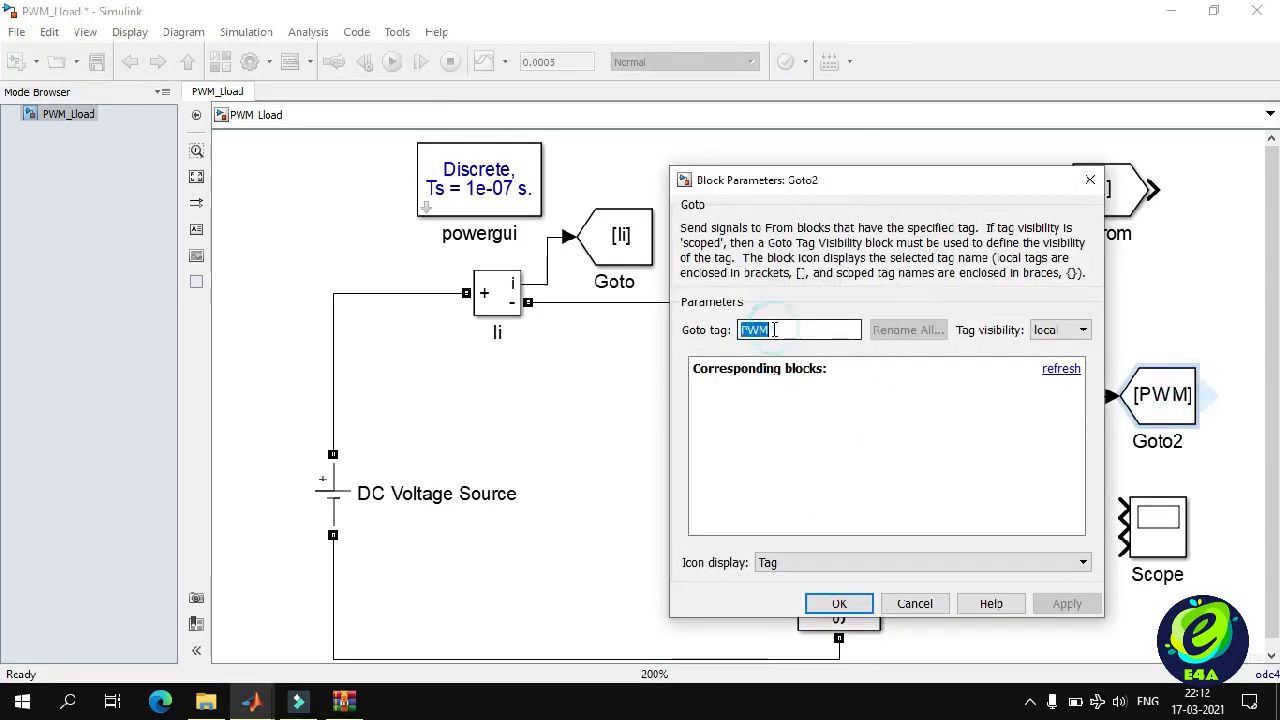
type("Vl")
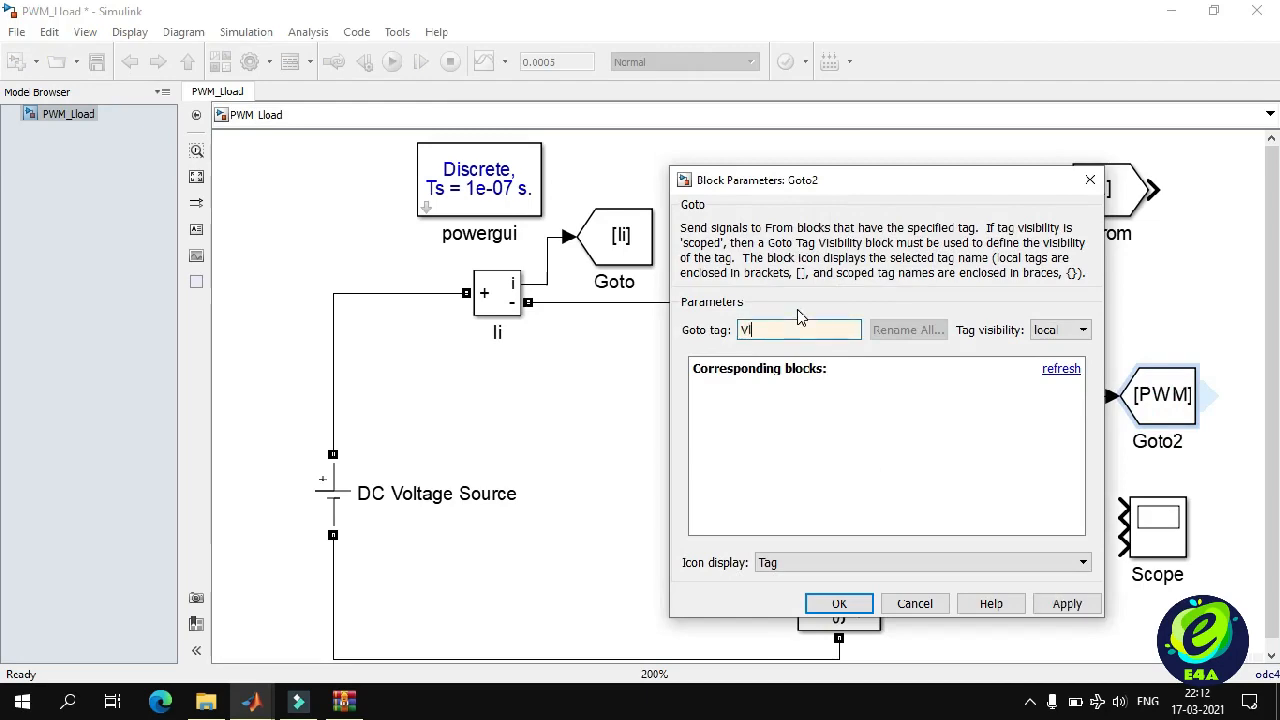
left_click(828, 605)
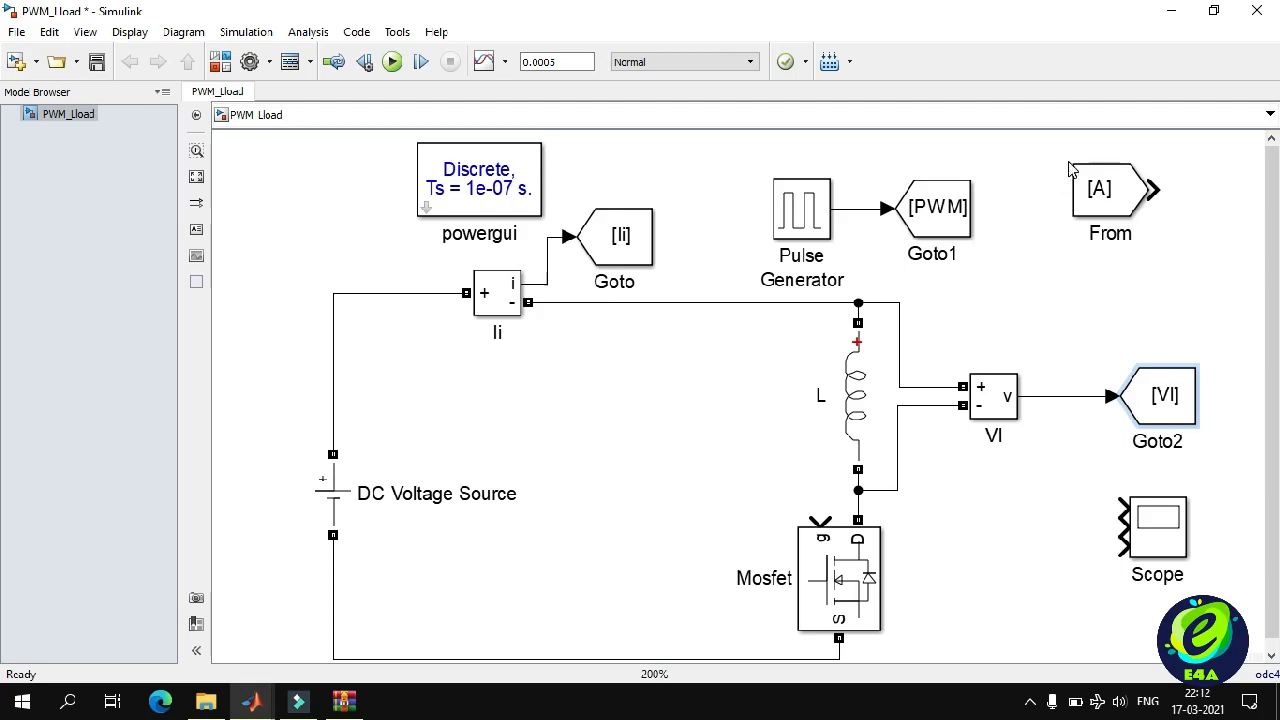
Place the From block beside the Mosfet, connect it to the gate input, and set its Goto tag to PWM.
left_click_drag(1100, 189, 820, 520)
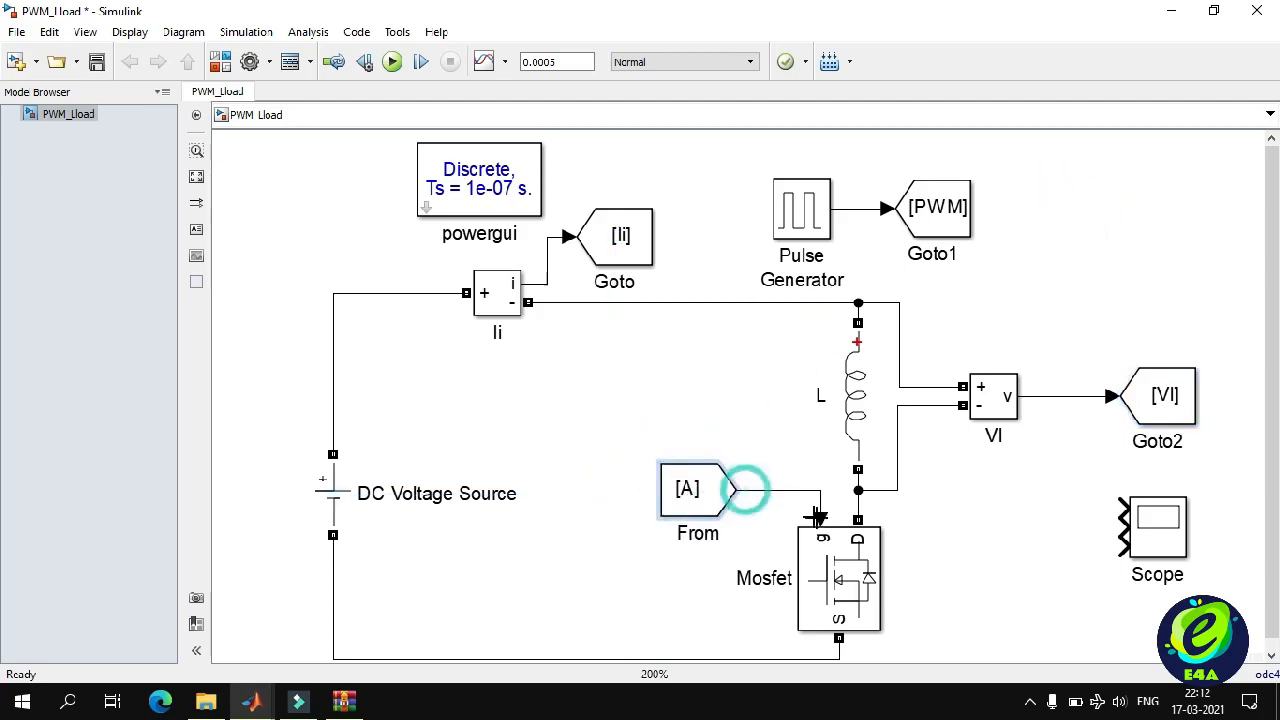
double_click(698, 503)
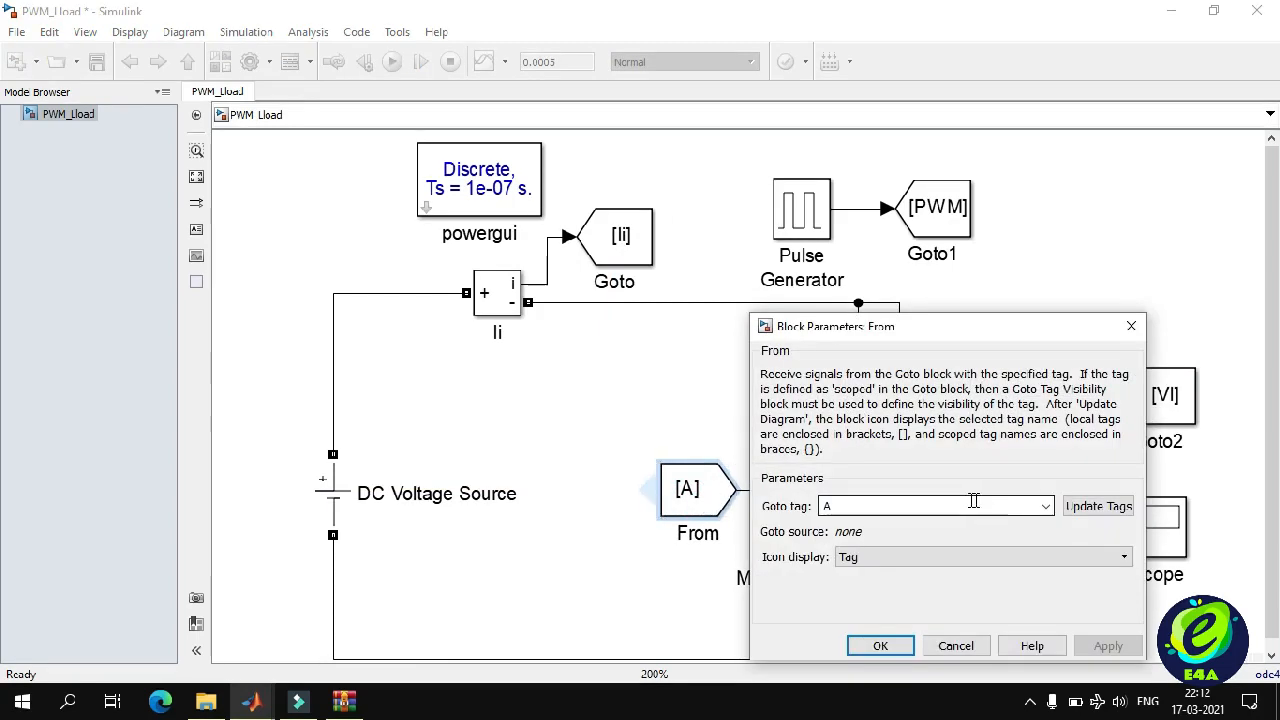
left_click(1045, 506)
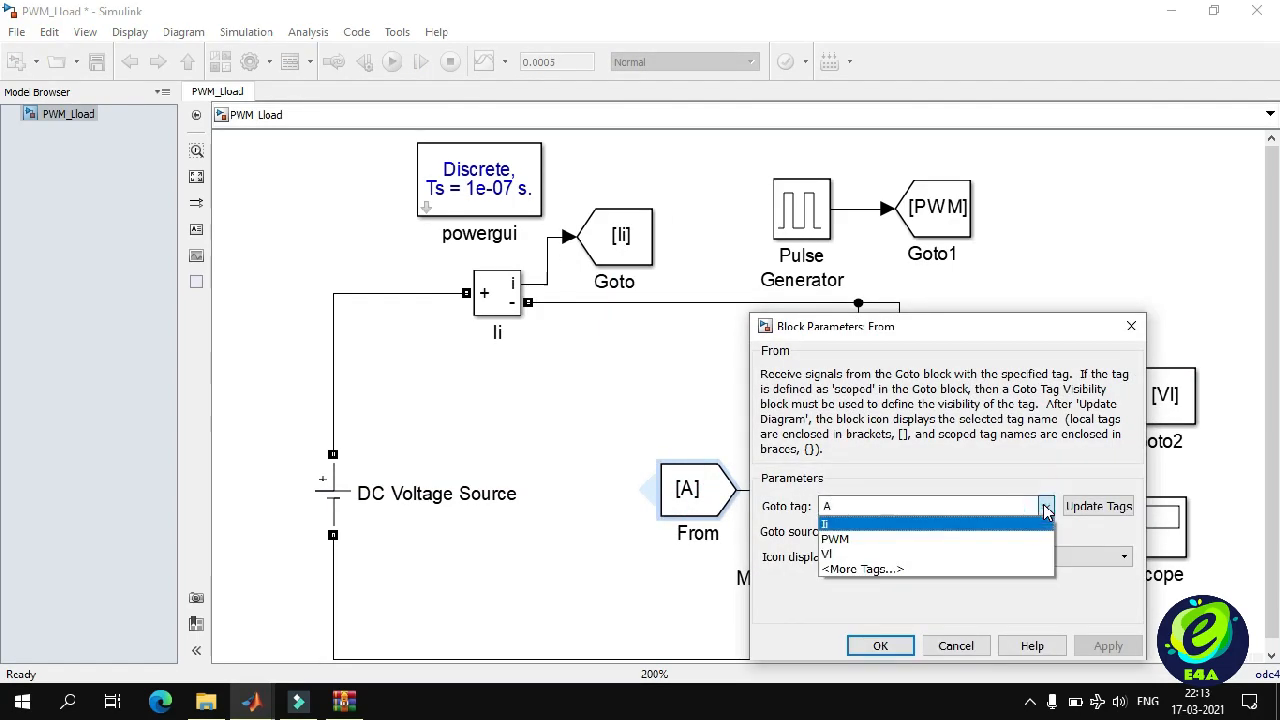
left_click(993, 541)
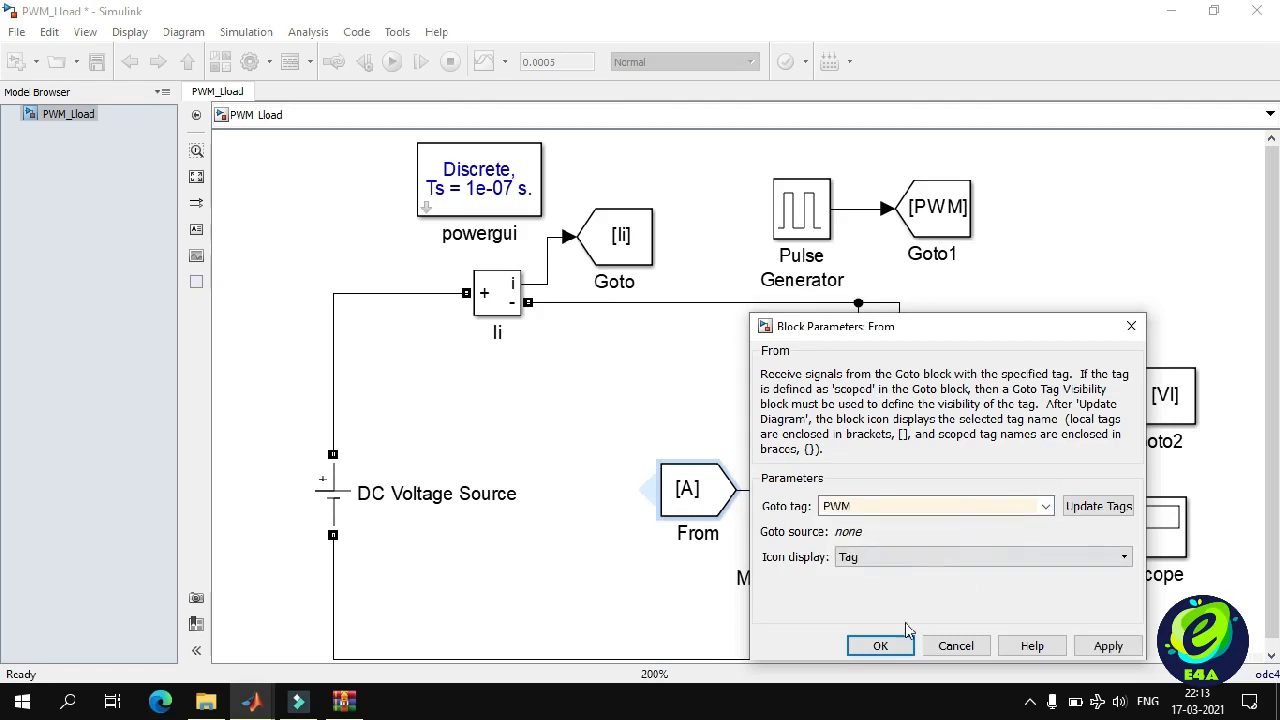
left_click(884, 645)
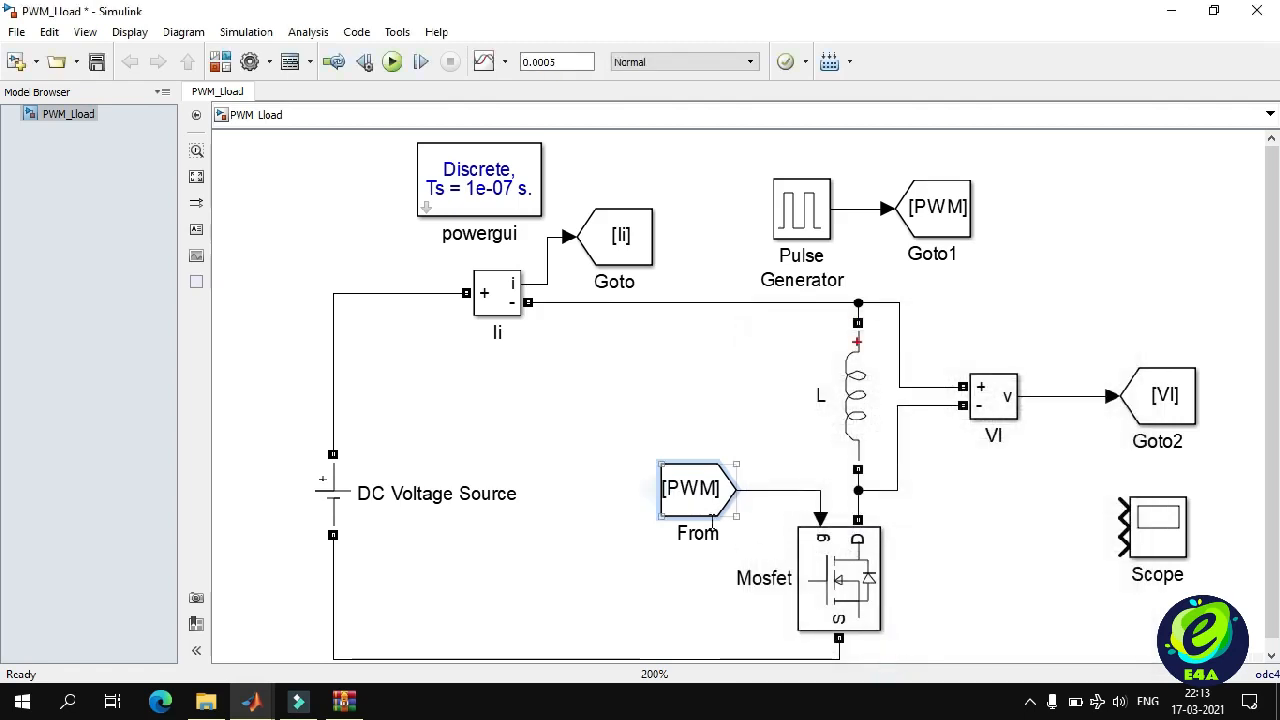
Duplicate the PWM From block and connect the copy to the first input of the Scope.
left_click(683, 500)
key("ctrl+c")
key("ctrl+v")
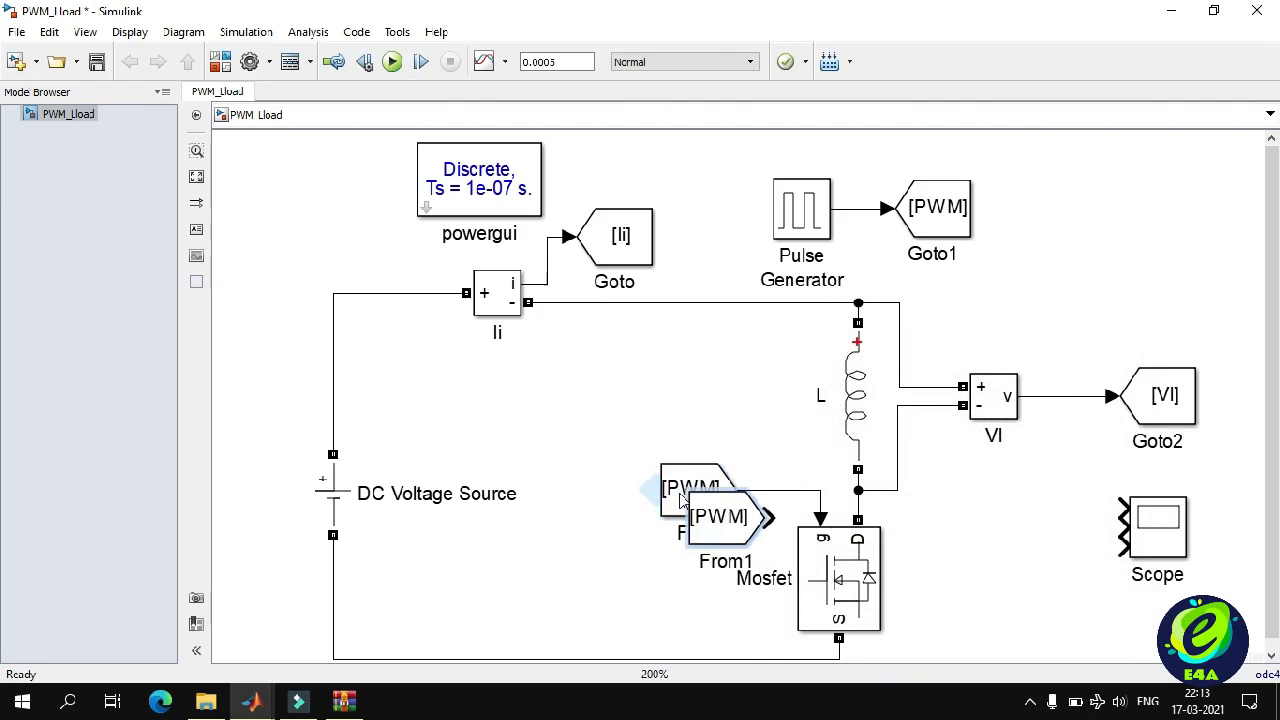
left_click_drag(719, 519, 1042, 505)
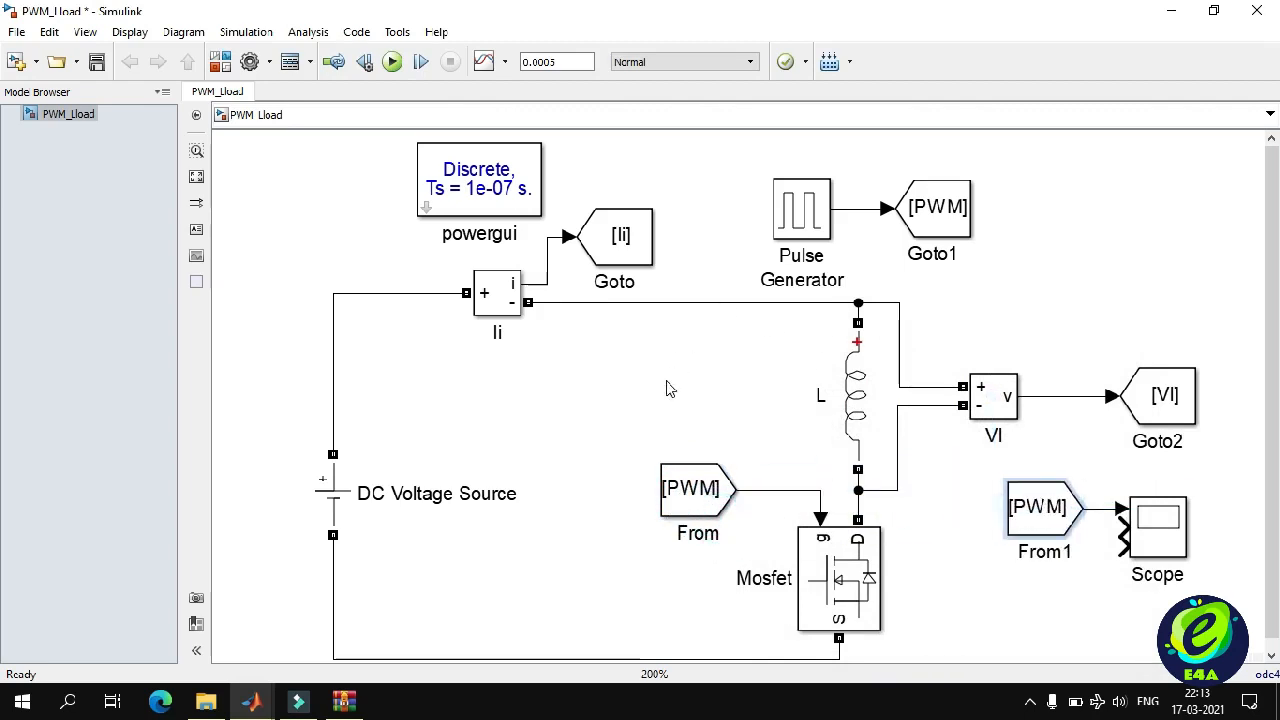
left_click(1155, 397)
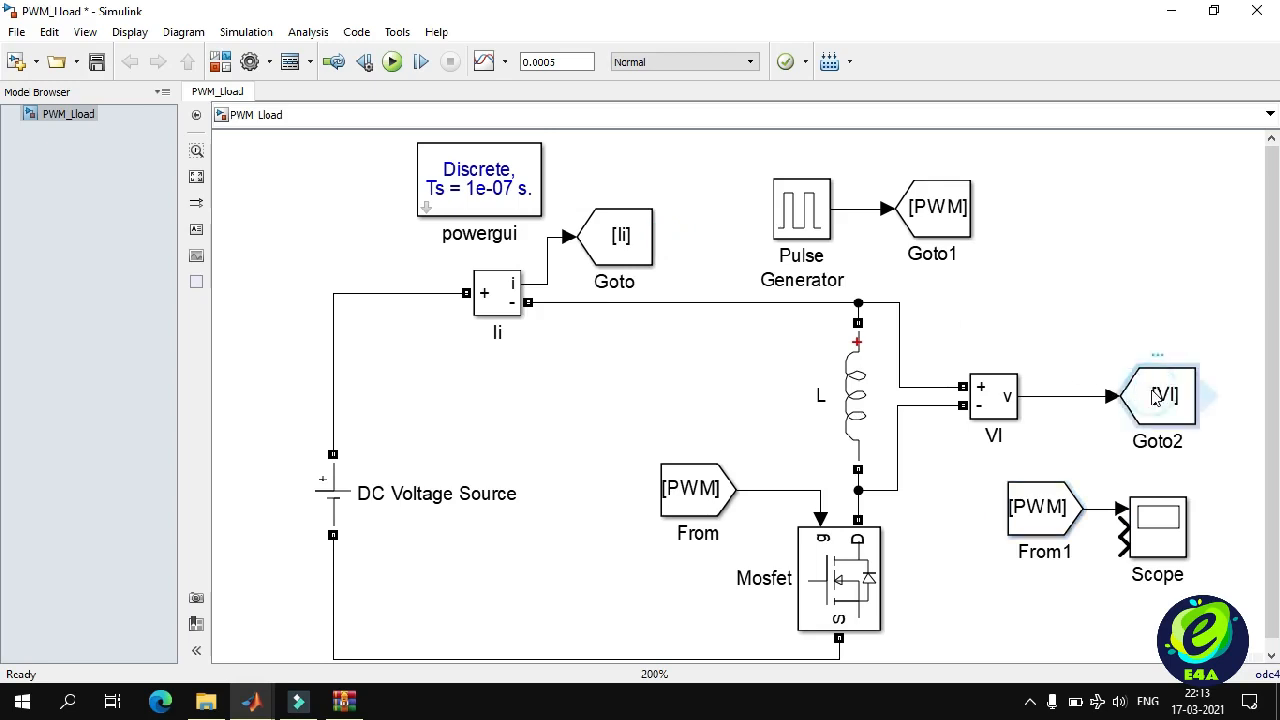
key("ctrl+c")
key("ctrl+v")
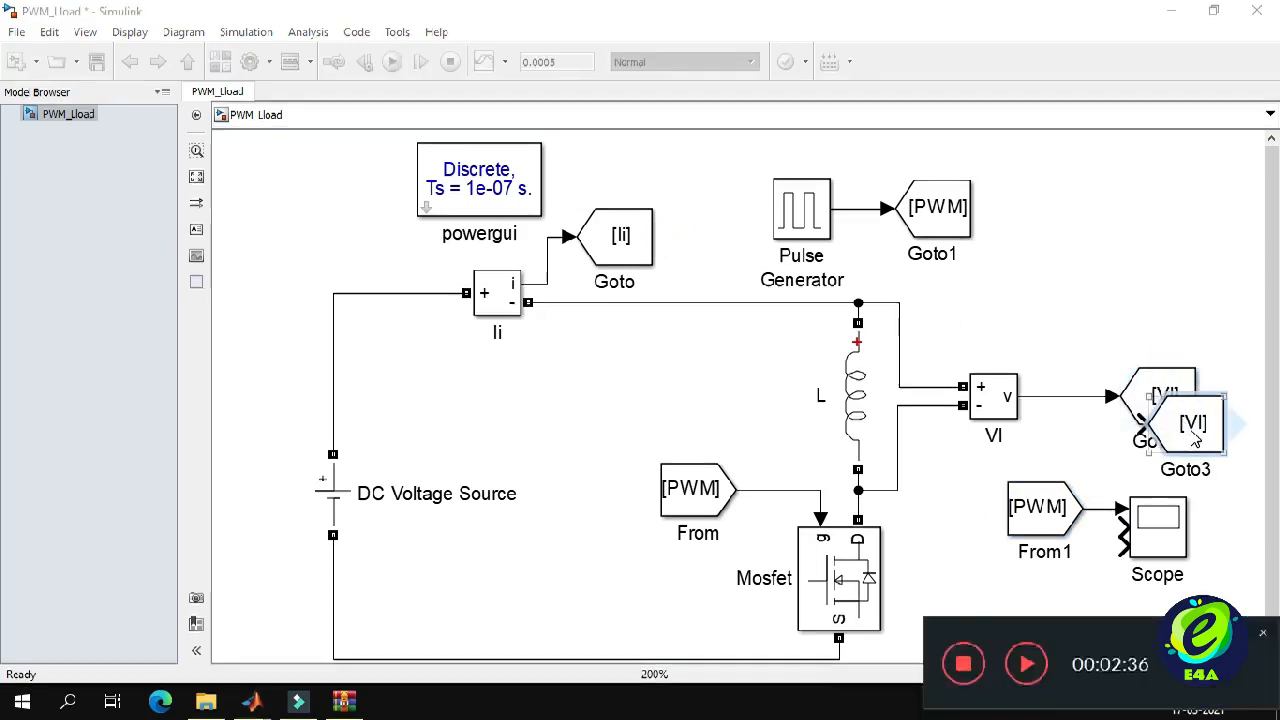
key("Delete")
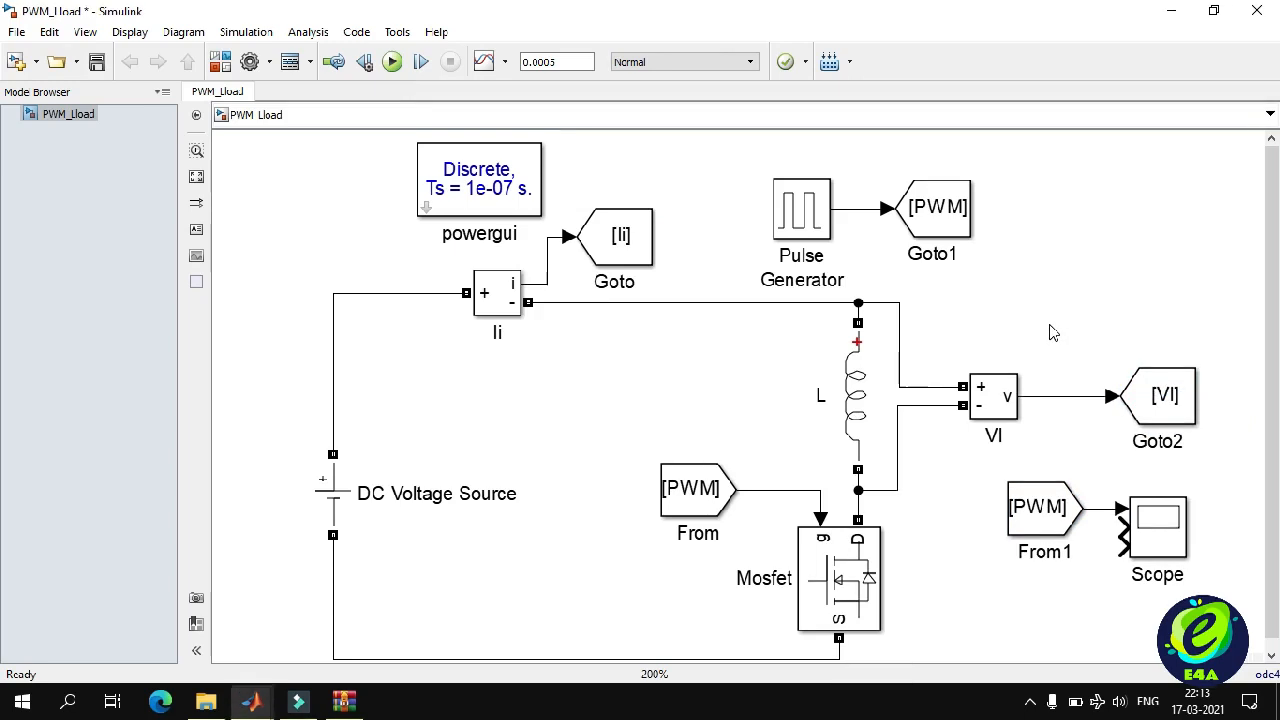
Enlarge the Scope, shrink its From block, and connect two copies of that block to the remaining Scope inputs.
left_click(1150, 543)
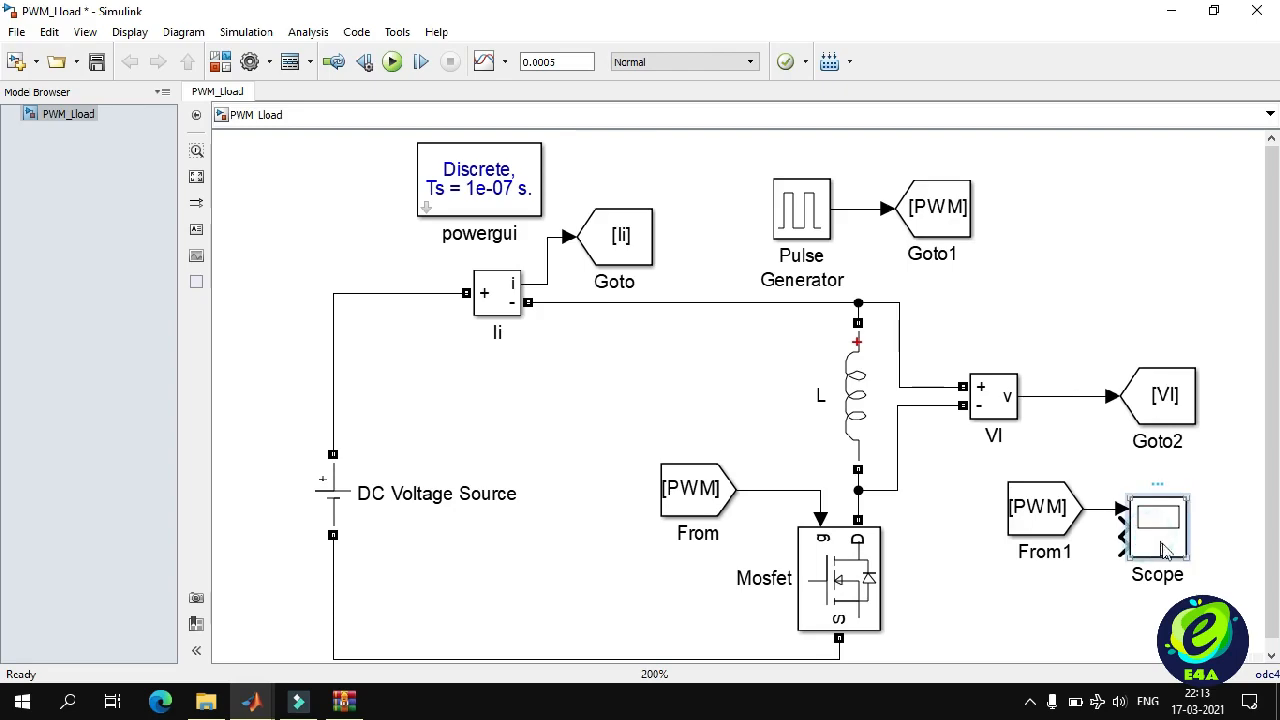
left_click_drag(1183, 558, 1225, 597)
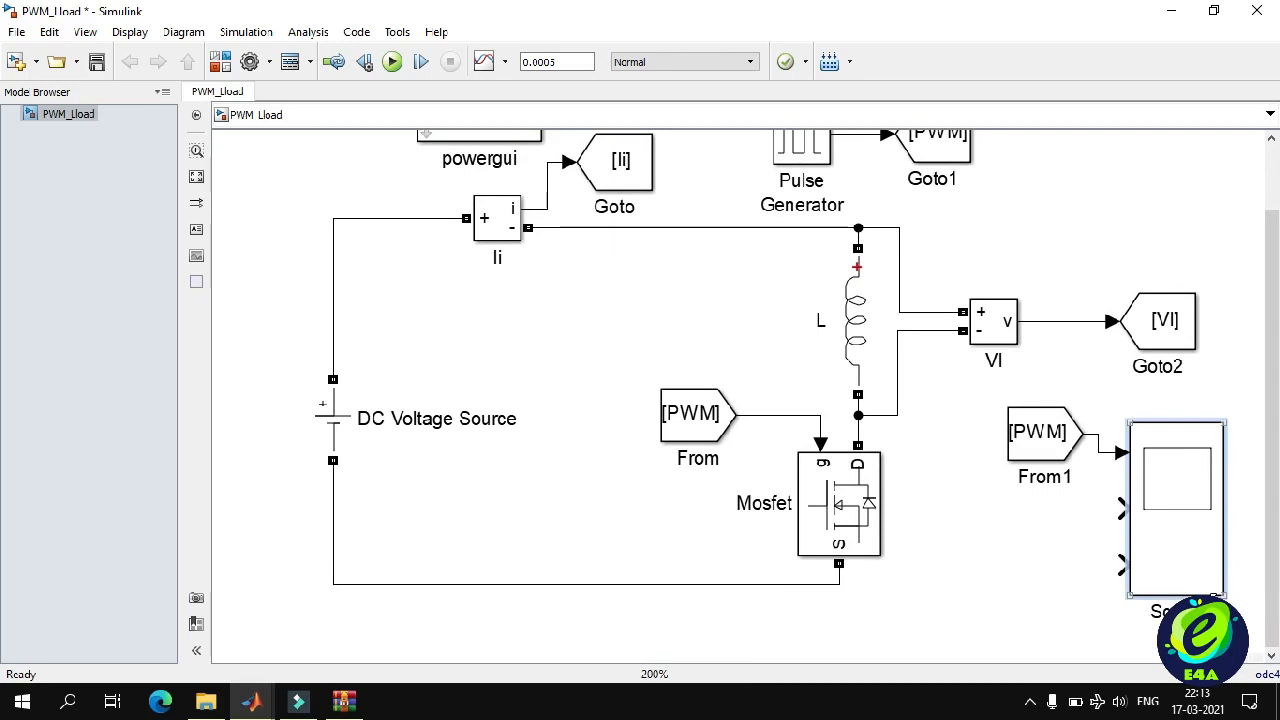
left_click(1040, 432)
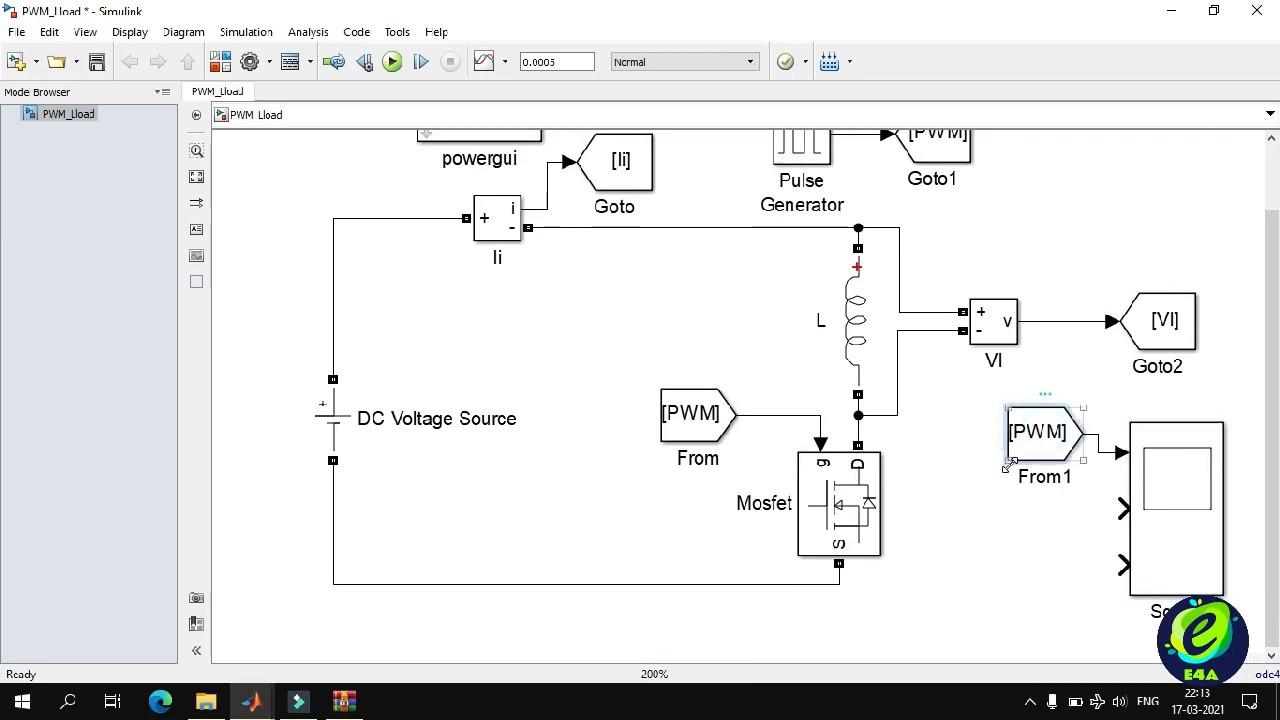
left_click_drag(1005, 468, 1041, 582)
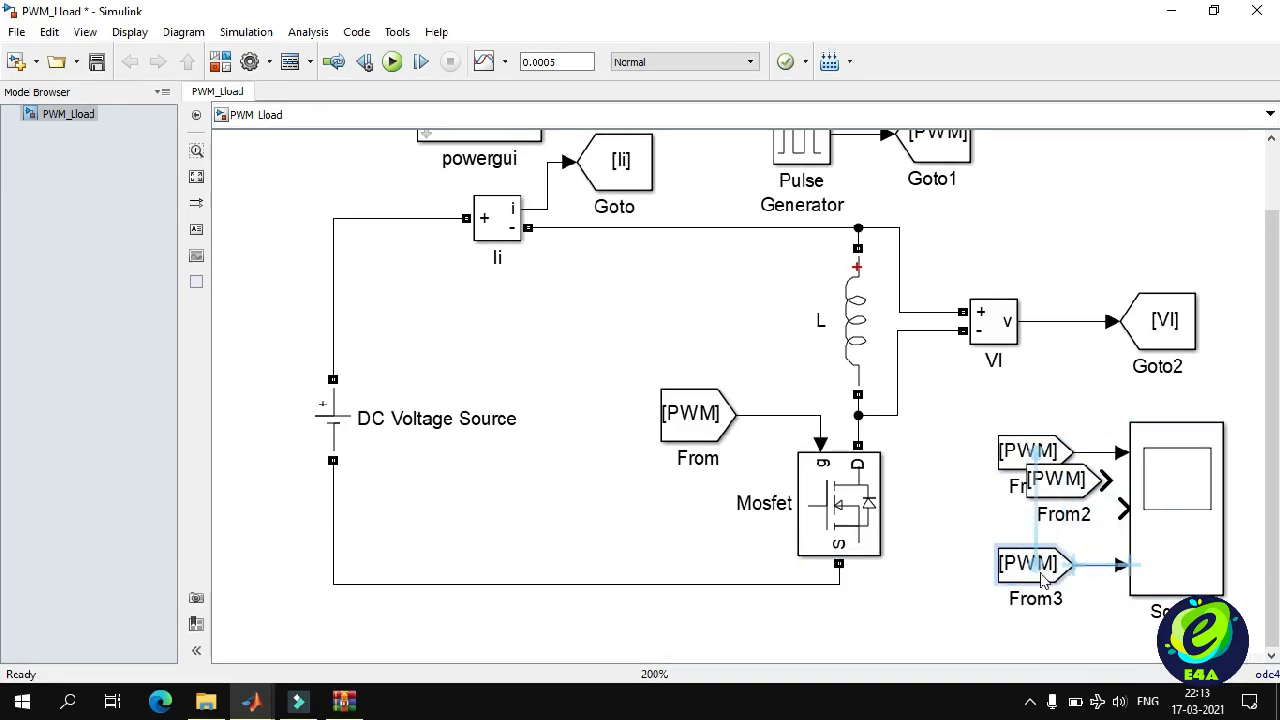
left_click_drag(1070, 482, 1040, 512)
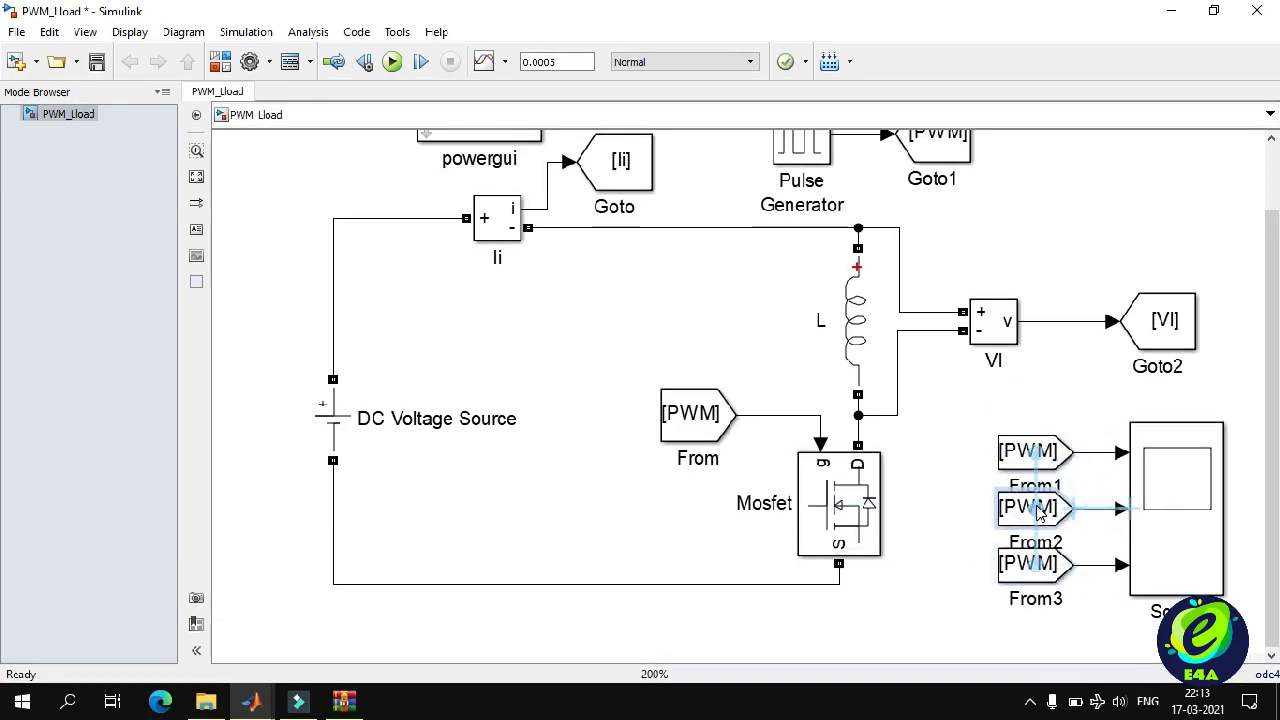
Move the name labels of the three From blocks at the Scope above their blocks.
left_click(1038, 487)
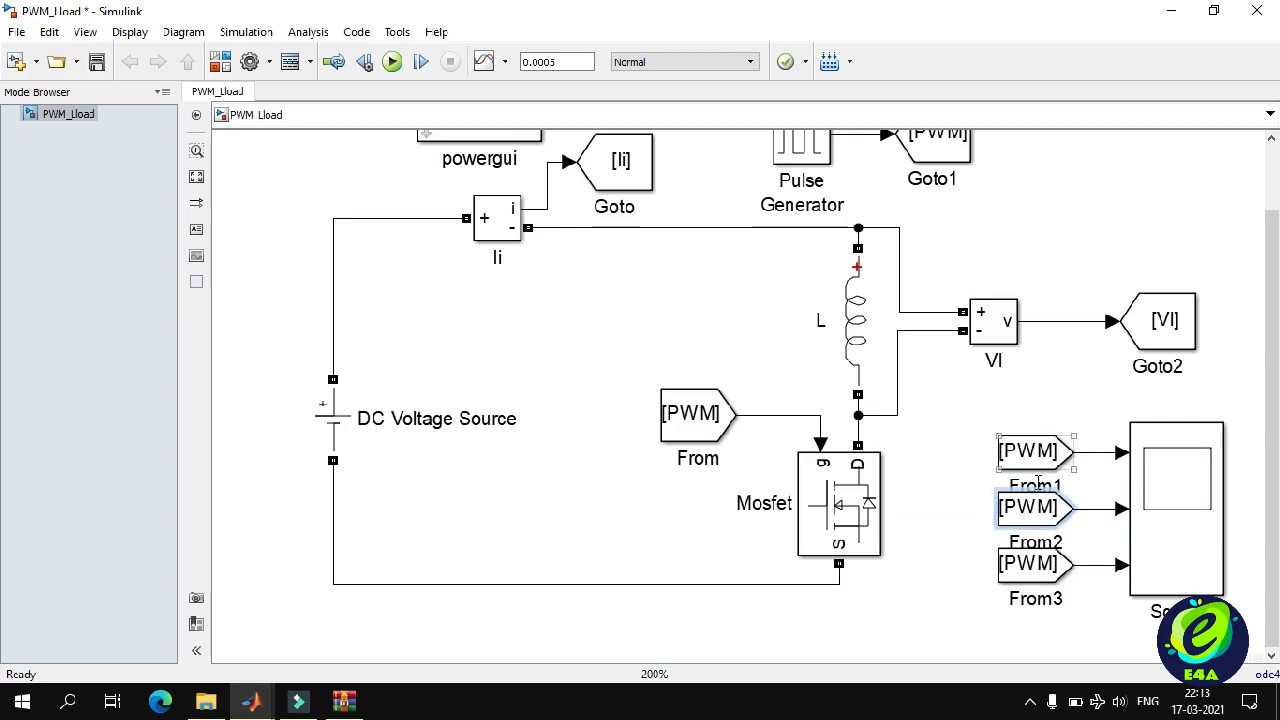
left_click(981, 473)
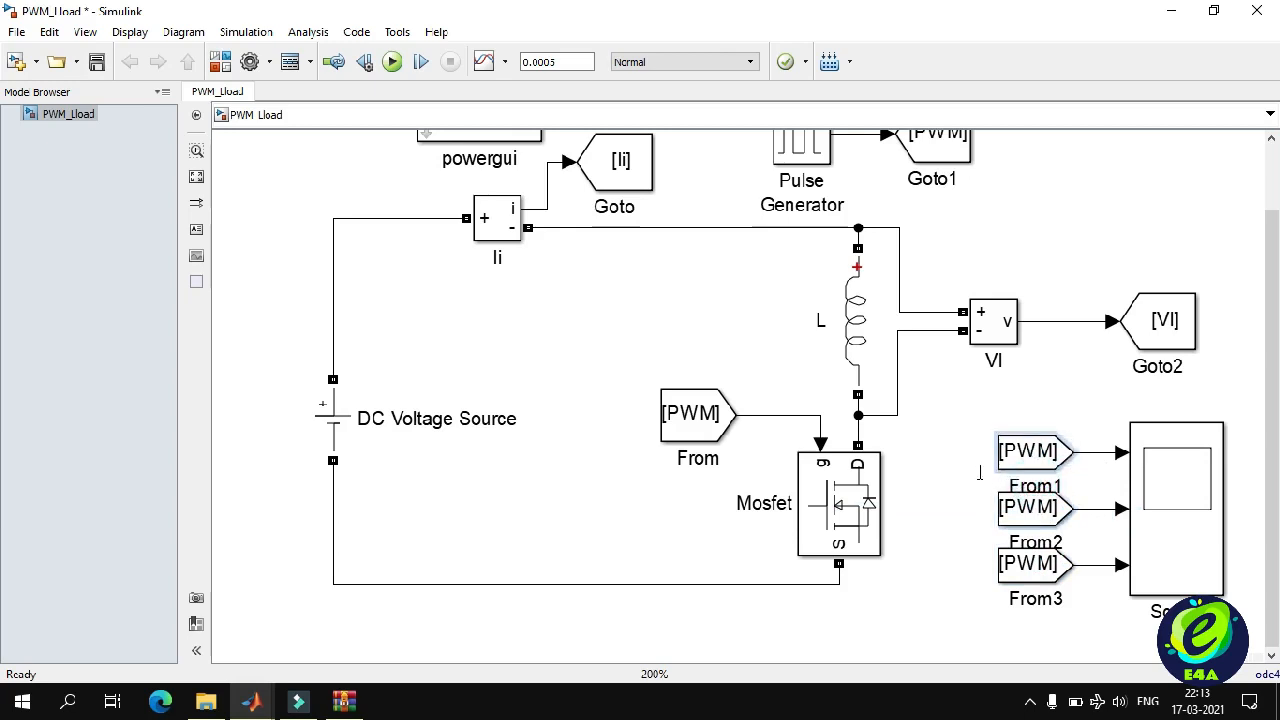
left_click(1012, 478)
left_click_drag(1018, 478, 953, 455)
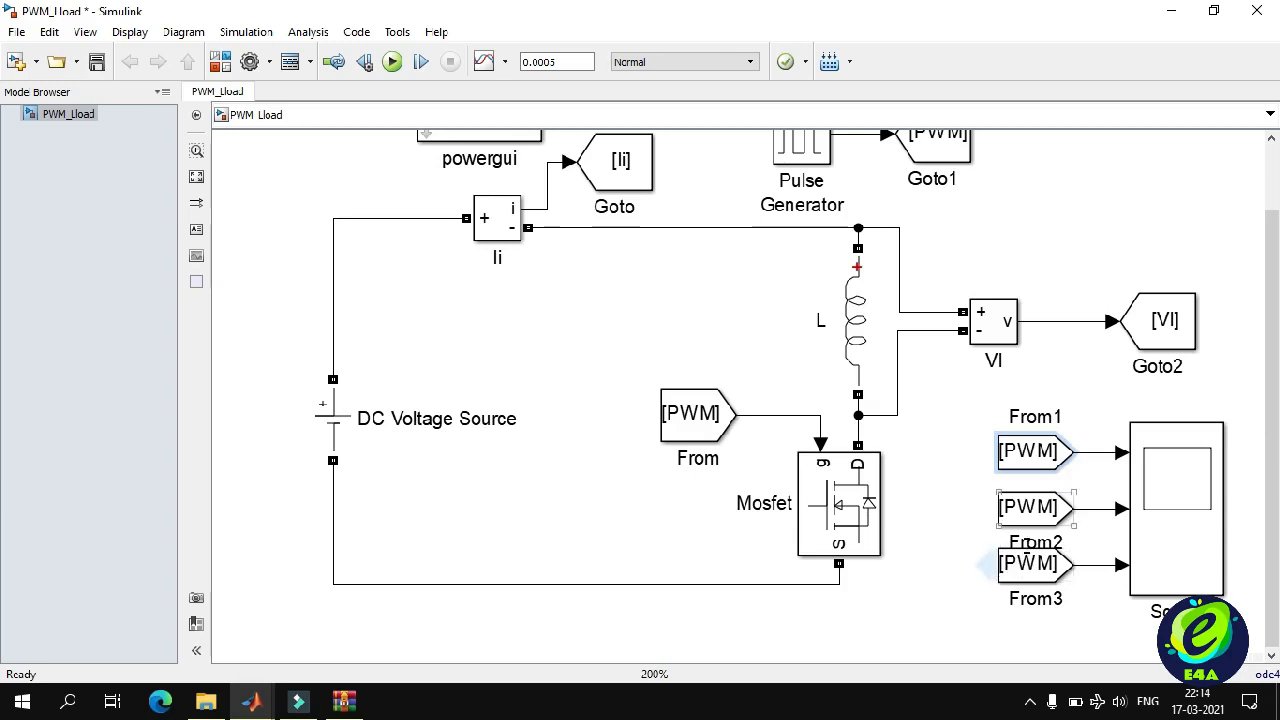
left_click_drag(1026, 542, 1002, 490)
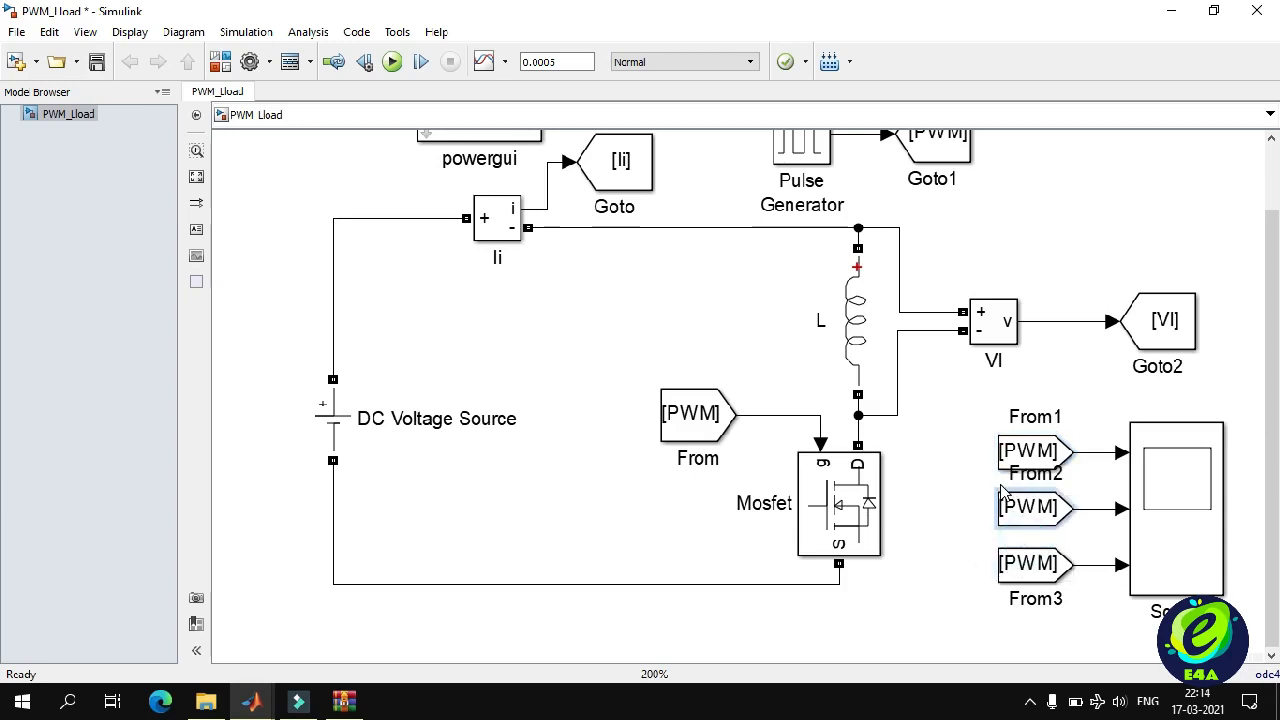
left_click(1003, 563)
left_click_drag(1024, 605, 1024, 546)
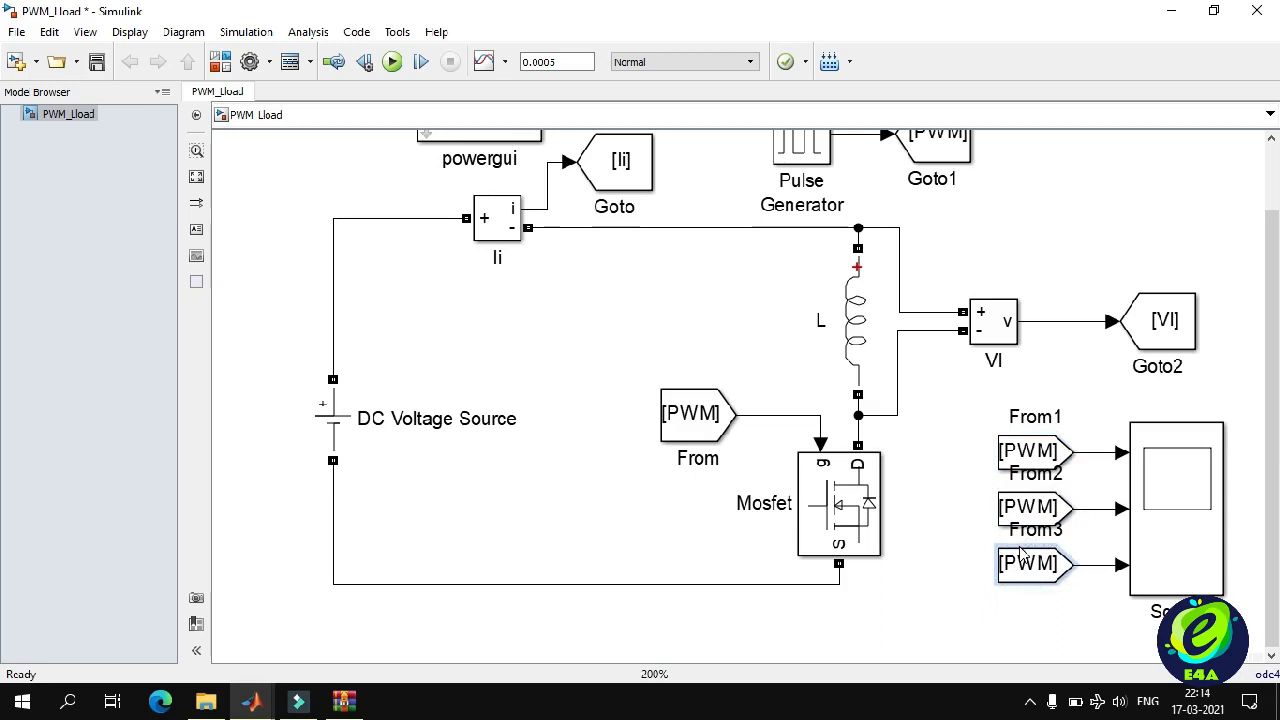
Enlarge the Scope further and align From1, From2 and From3 with its inputs so the connecting lines run straight.
left_click(1153, 556)
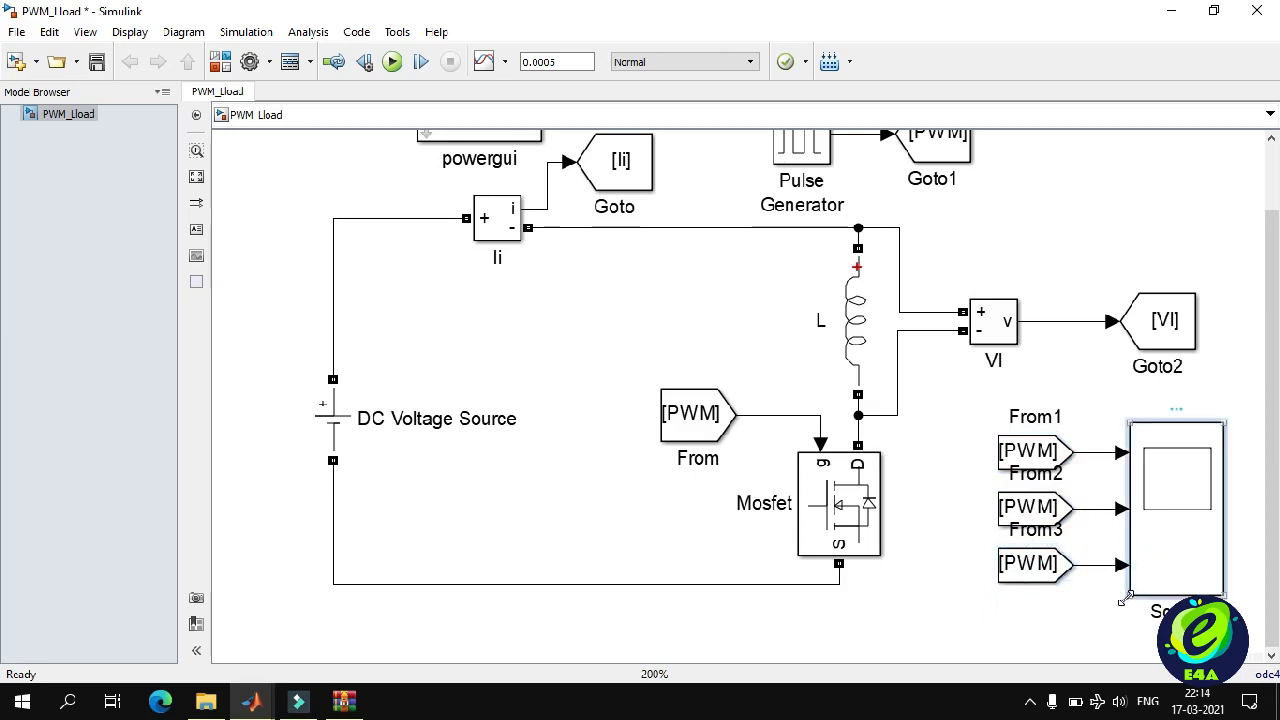
left_click_drag(1122, 600, 1108, 638)
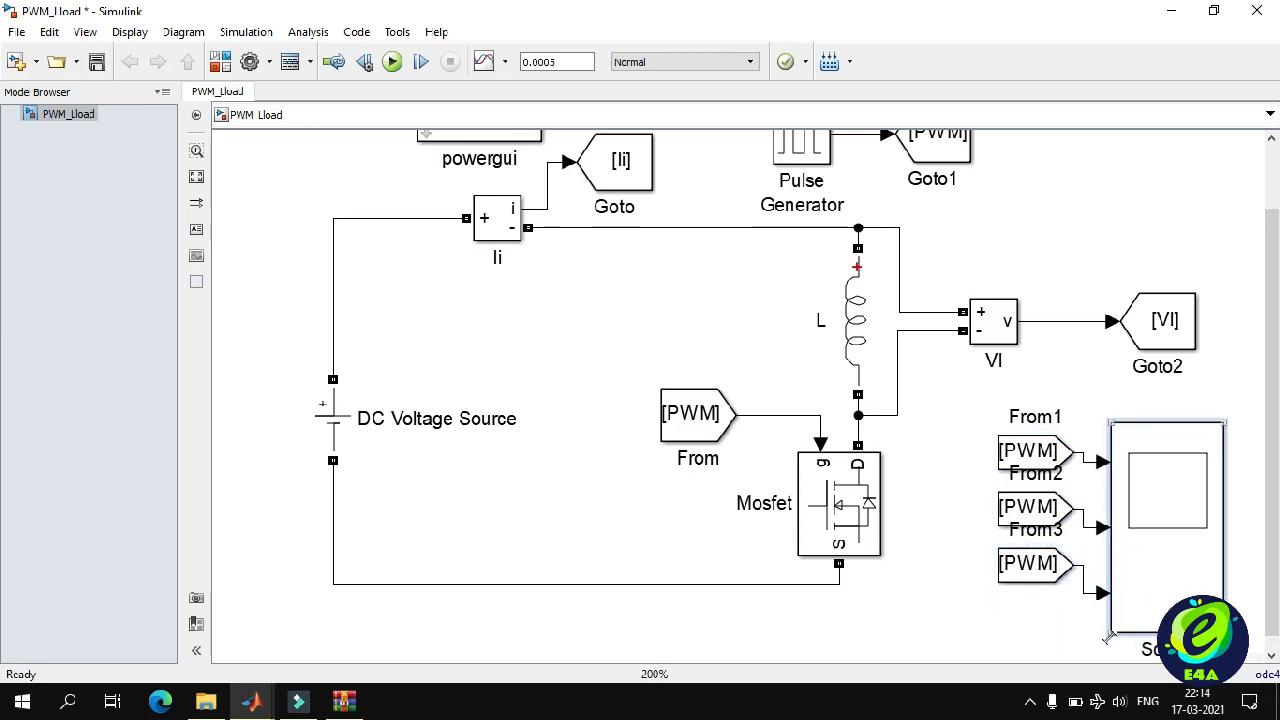
left_click(1024, 578)
left_click_drag(1024, 587, 1027, 615)
left_click(1035, 512)
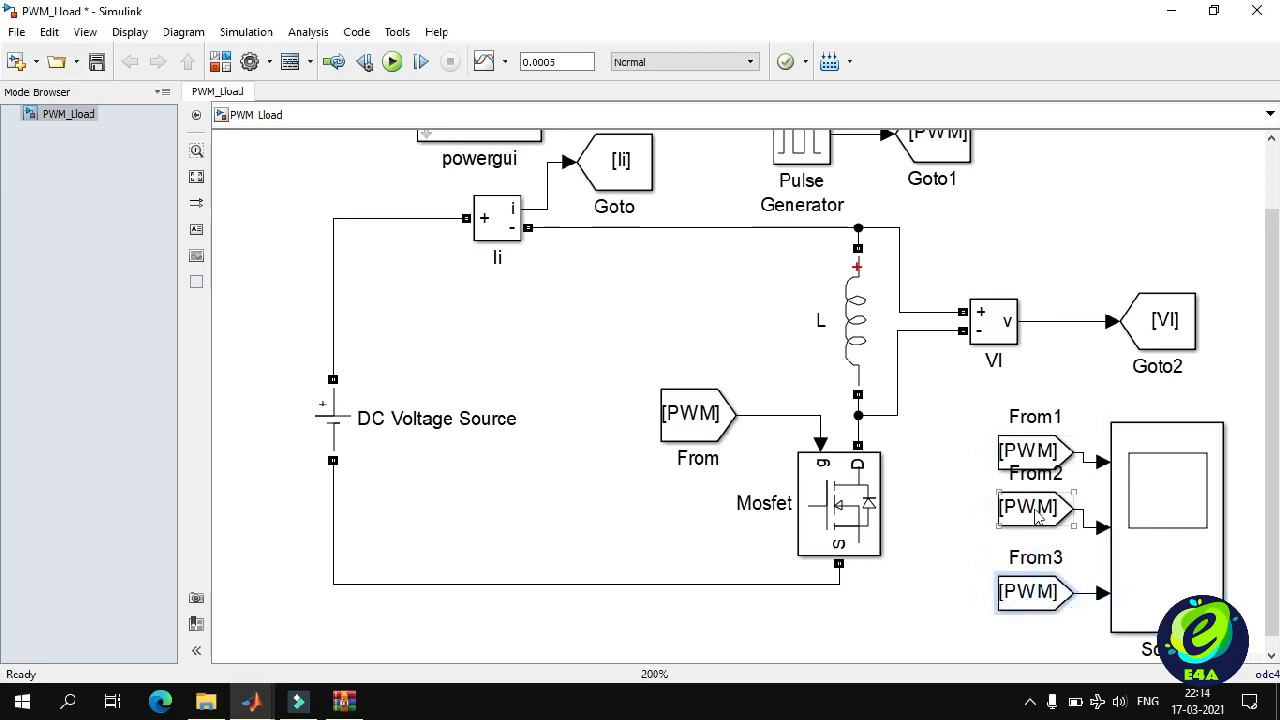
left_click_drag(1037, 512, 1038, 530)
left_click(1037, 455)
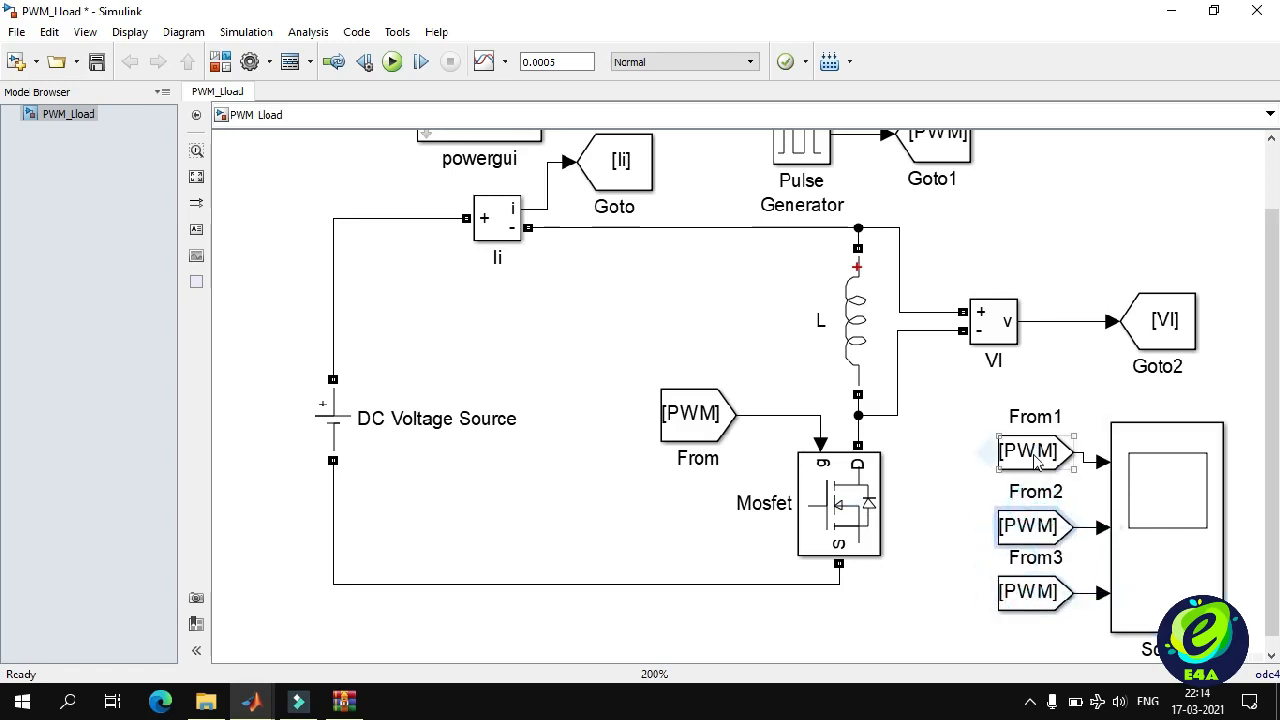
left_click_drag(1037, 458, 1037, 467)
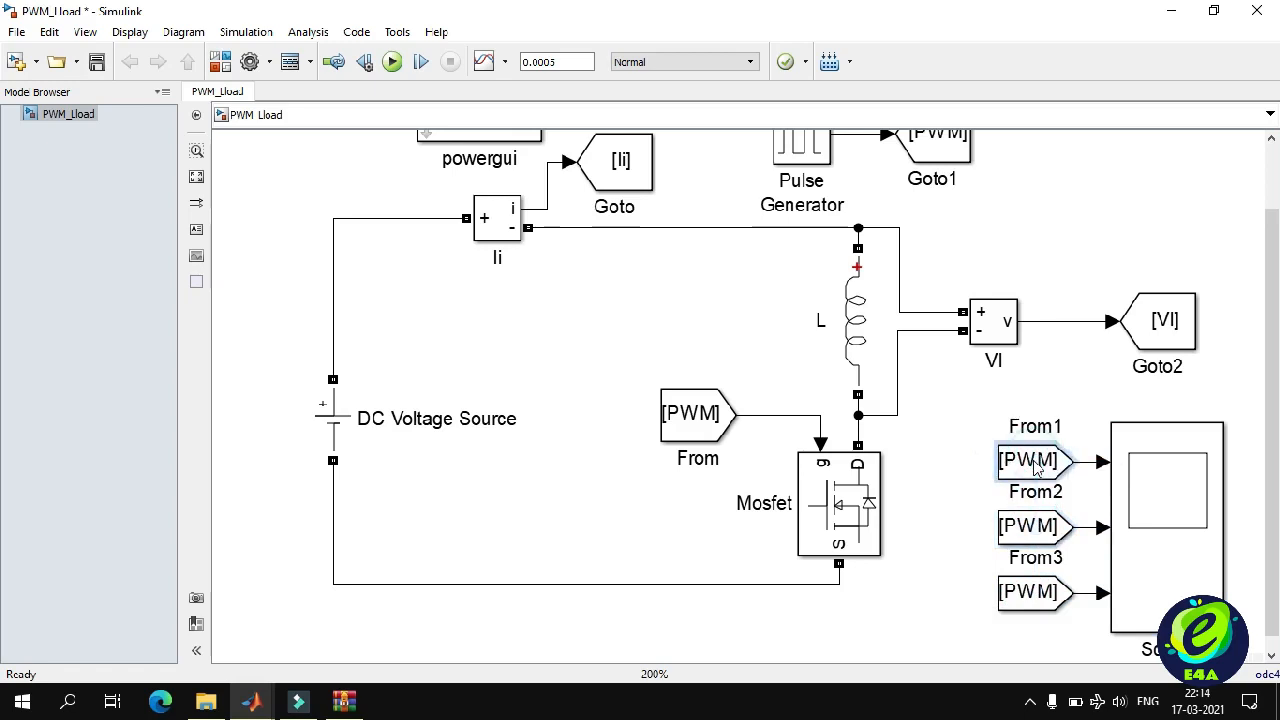
Shrink the From block that feeds the Mosfet gate.
key("space")
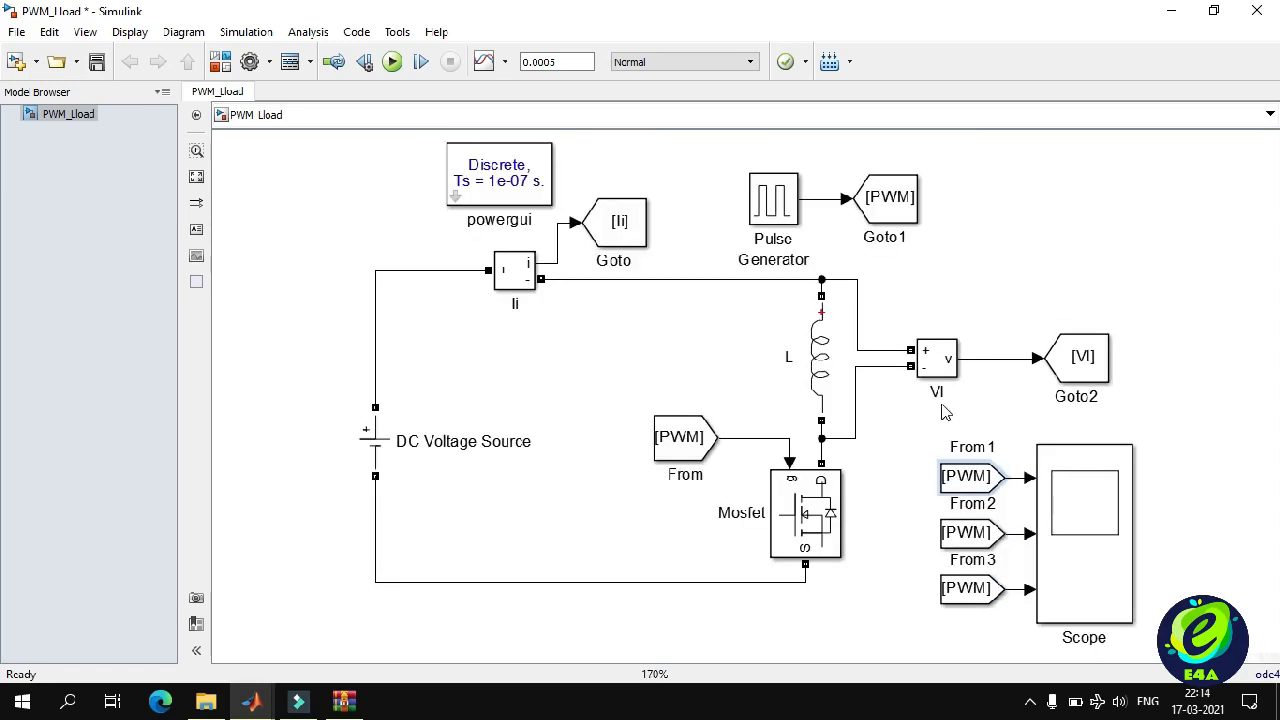
left_click(663, 436)
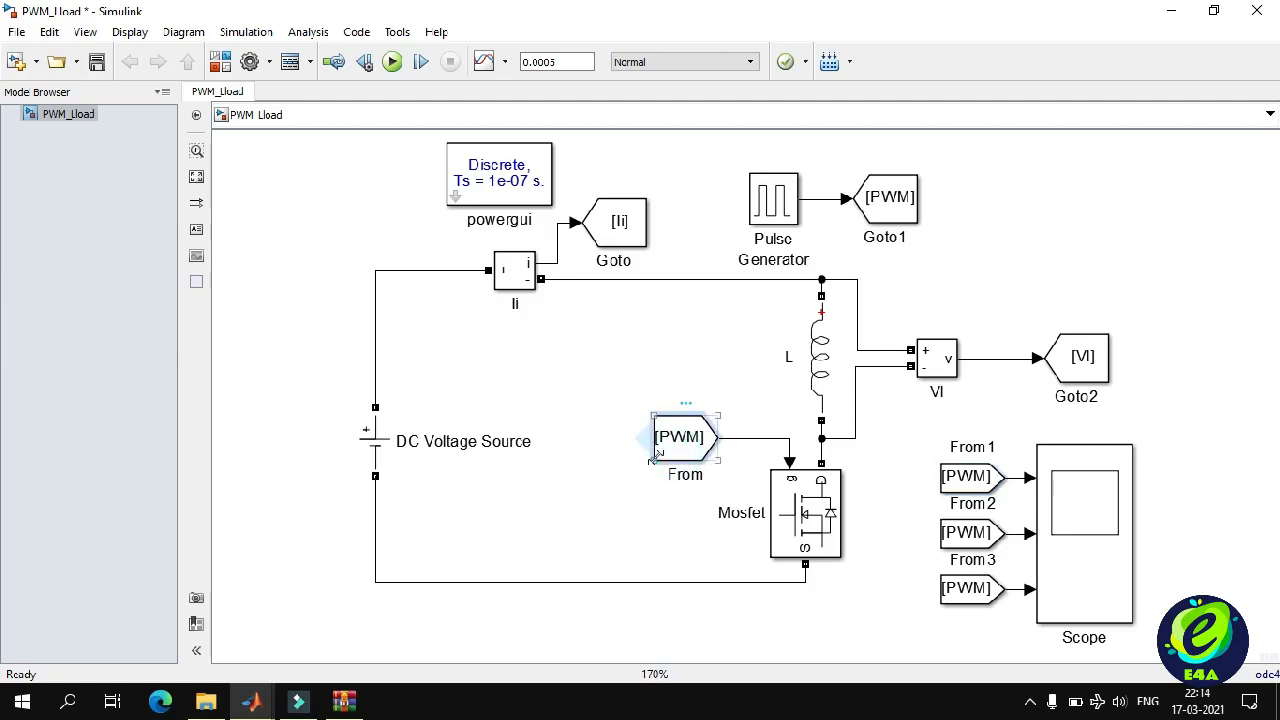
left_click(637, 437)
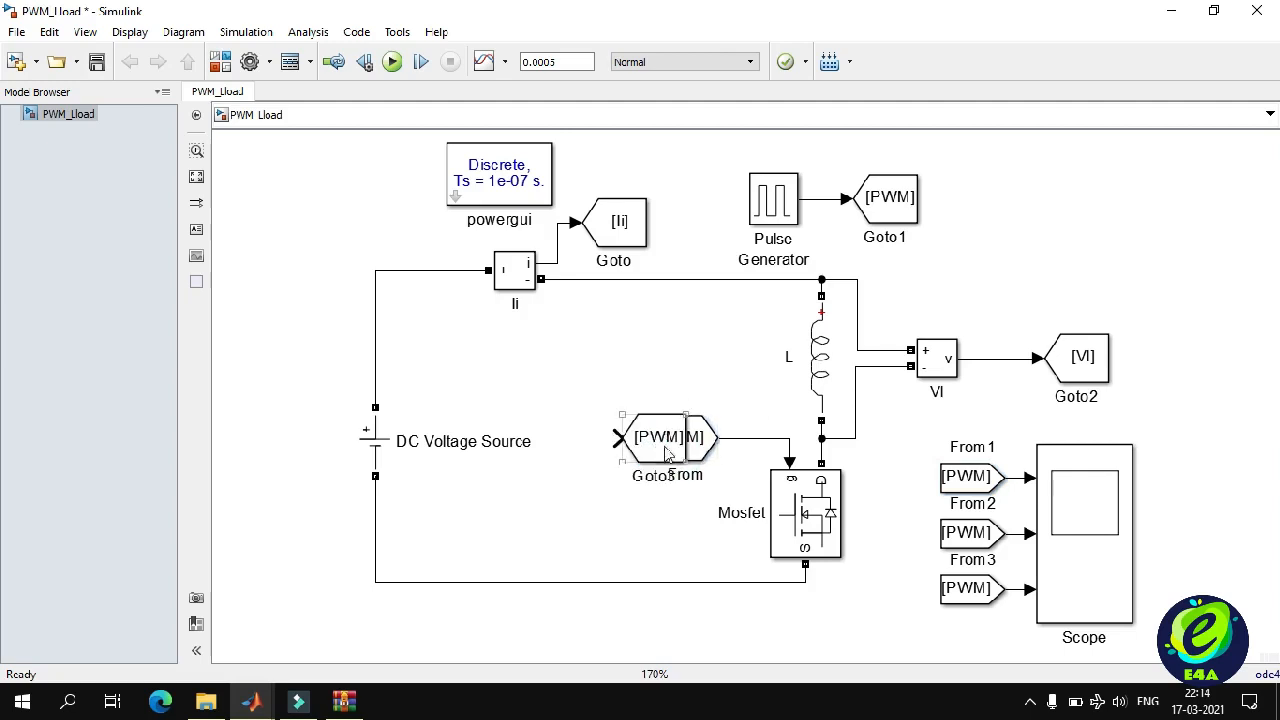
key("ctrl+z")
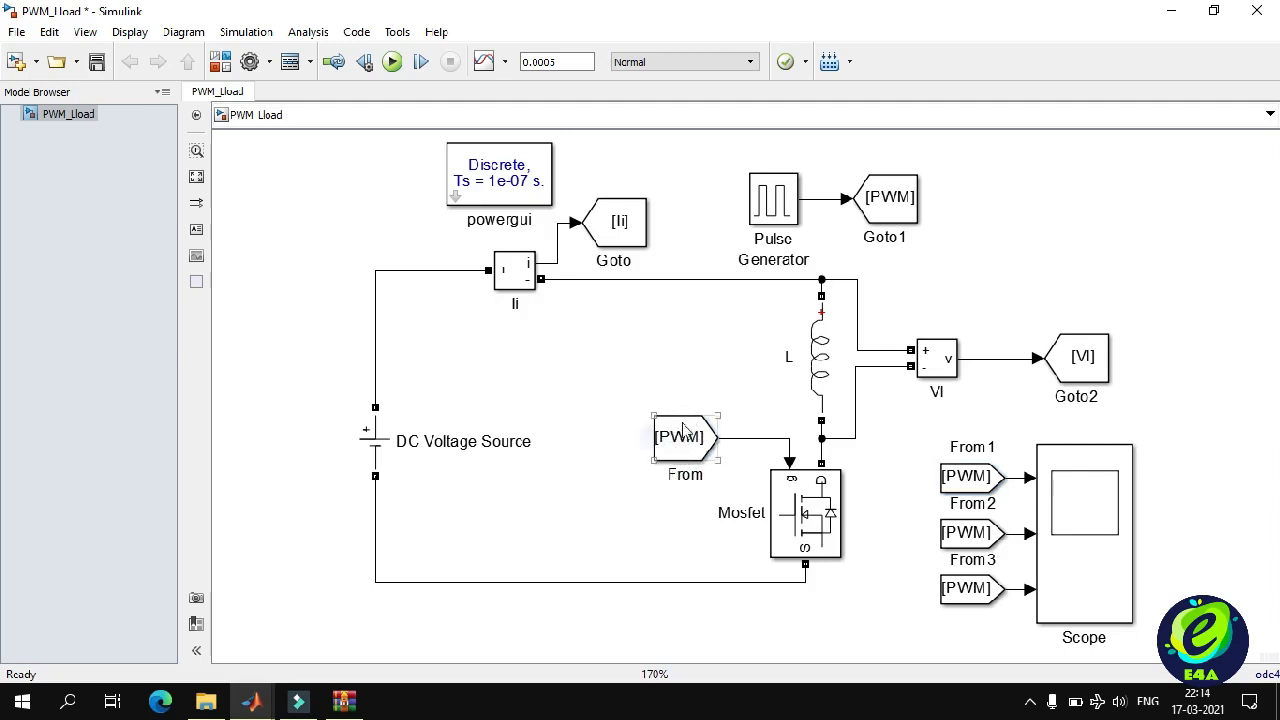
left_click_drag(653, 460, 660, 447)
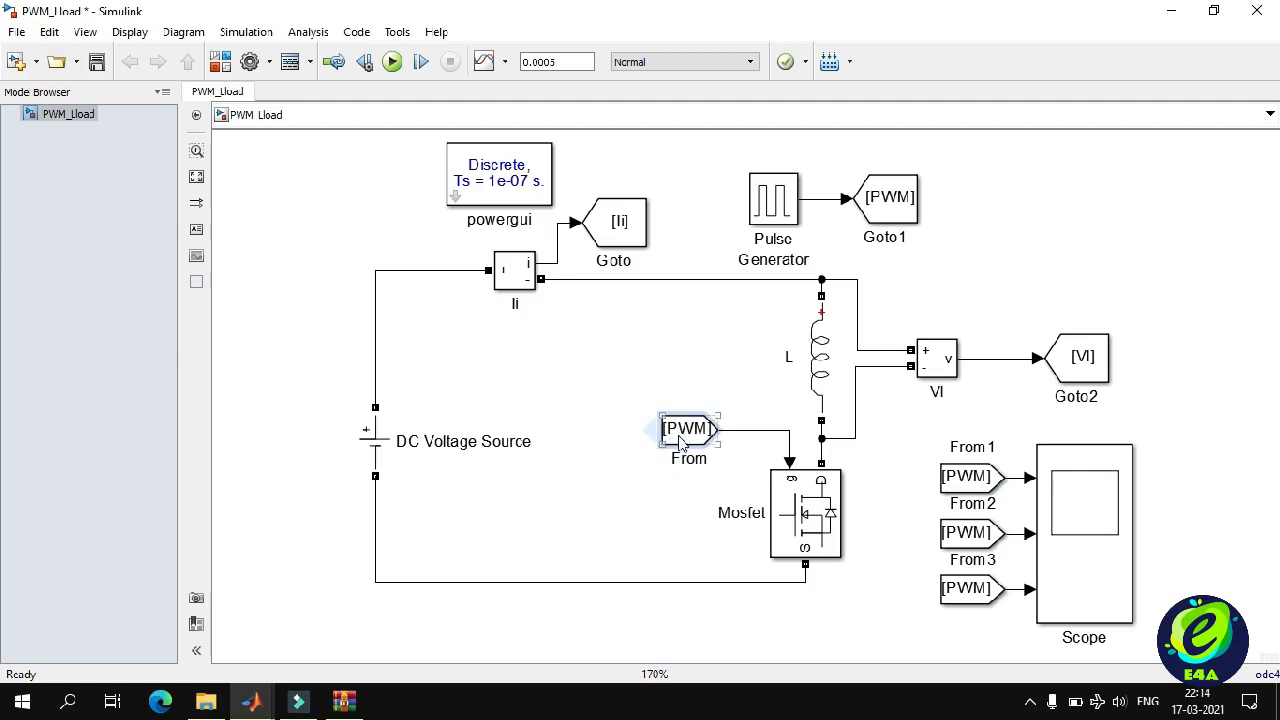
Rotate the Mosfet gate's From block through a full turn and place it beside the Mosfet, just above its gate input.
key("ctrl+r")
left_click_drag(681, 439, 756, 399)
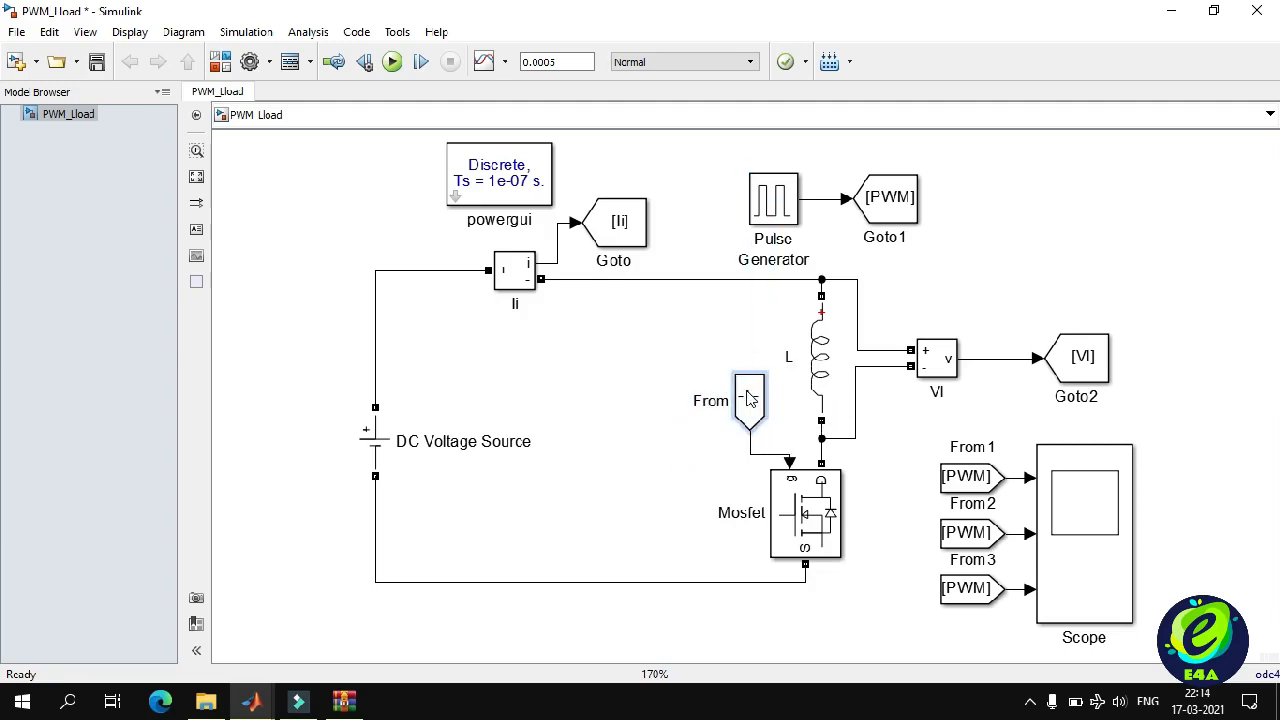
key("ctrl+r")
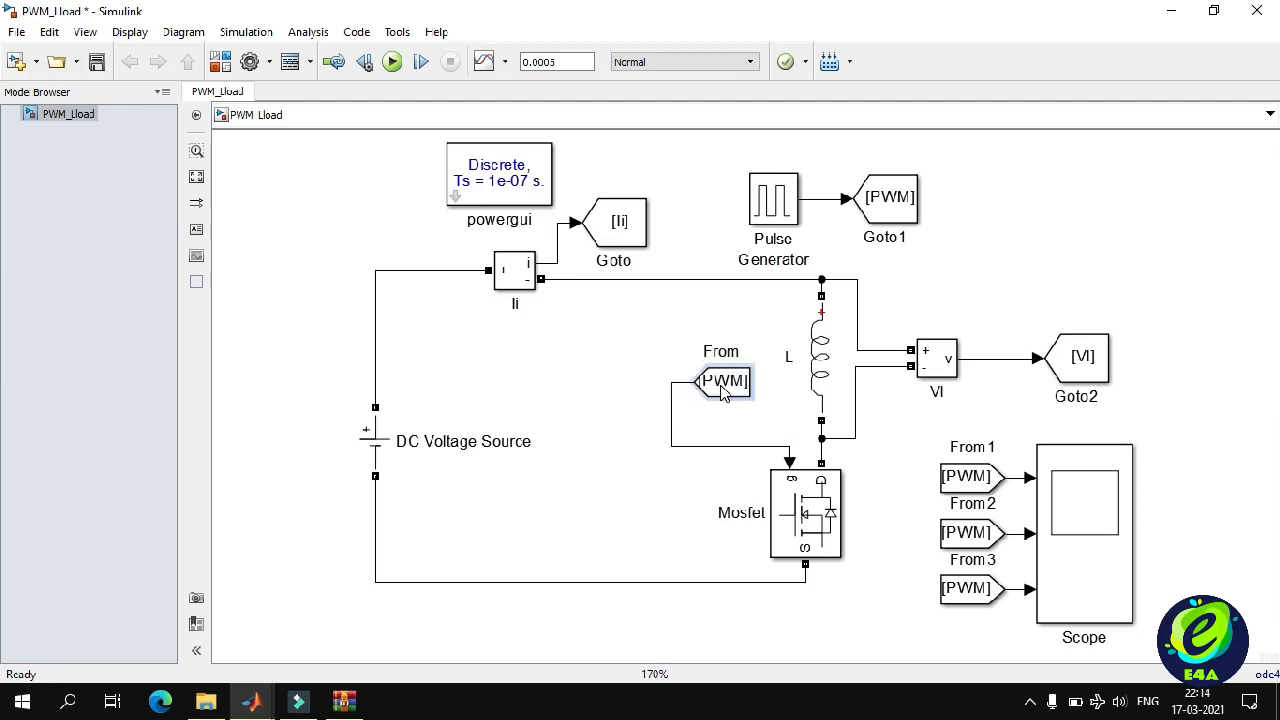
key("ctrl+r")
key("ctrl+r")
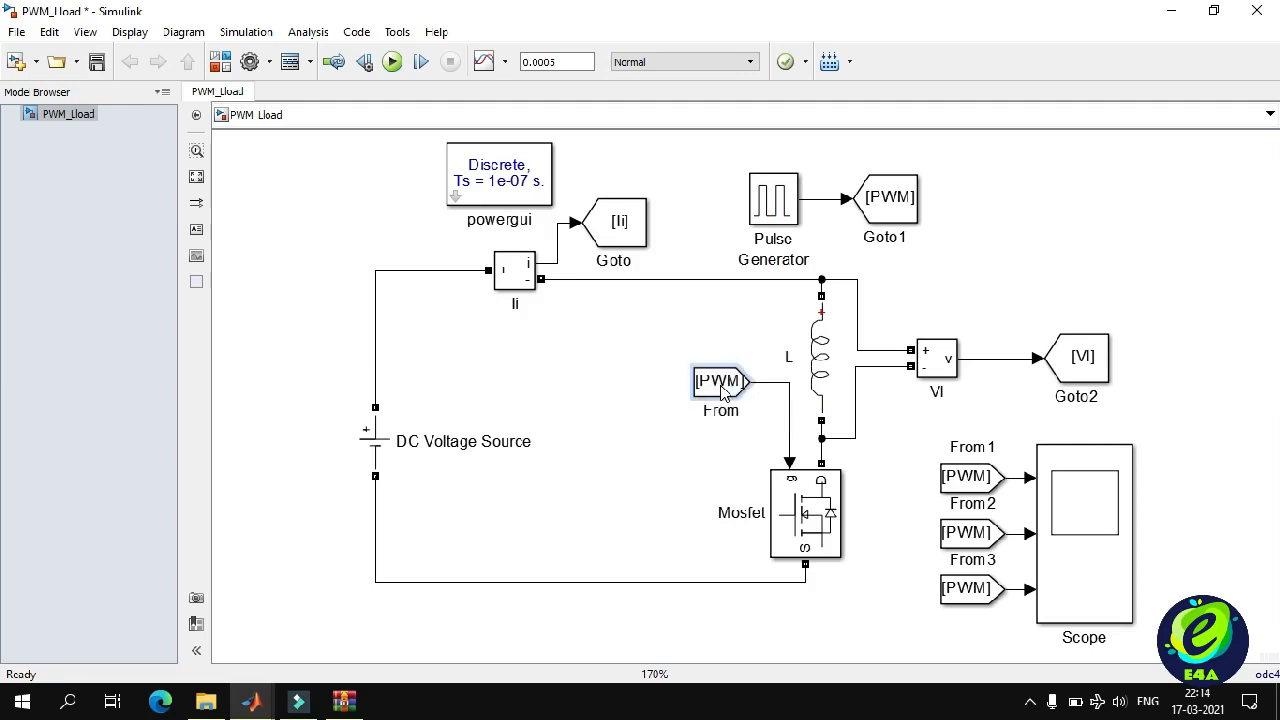
left_click_drag(722, 390, 670, 458)
Shrink the Ii, PWM and Vl Goto blocks, shifting the Ii one slightly away from its sensor and the Vl one closer.
left_click(622, 224)
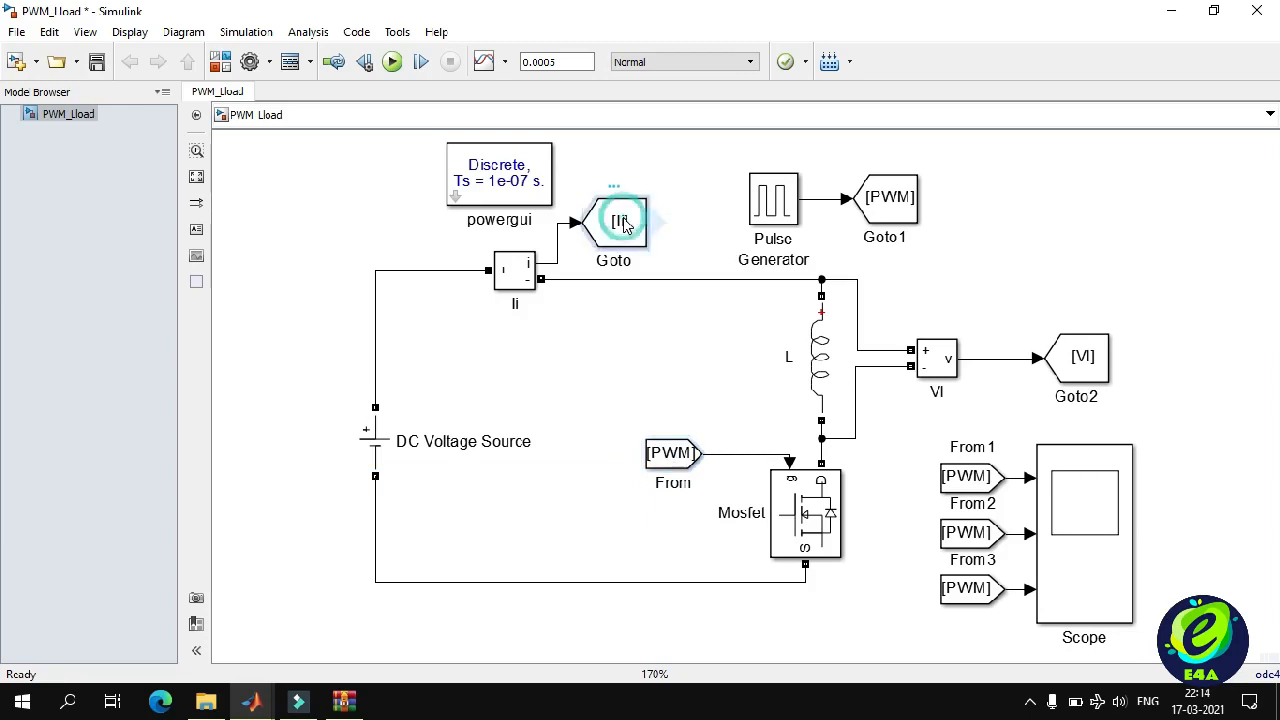
left_click_drag(645, 247, 662, 218)
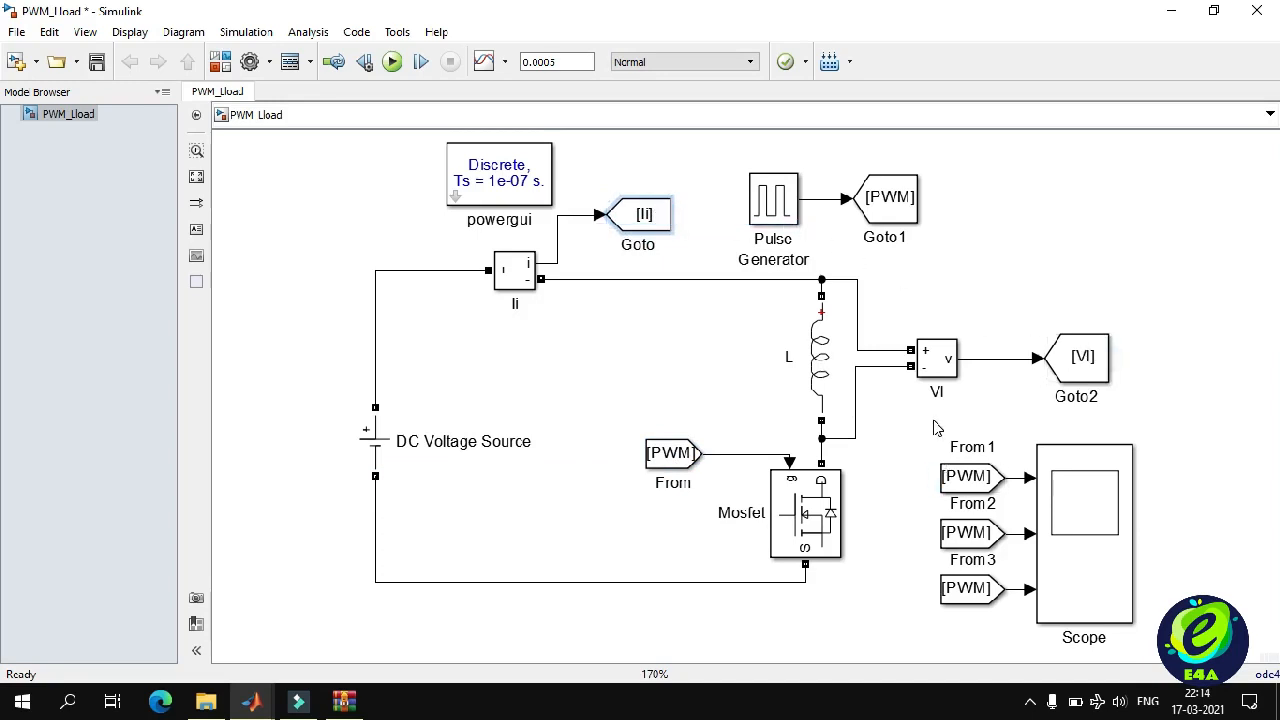
left_click(892, 205)
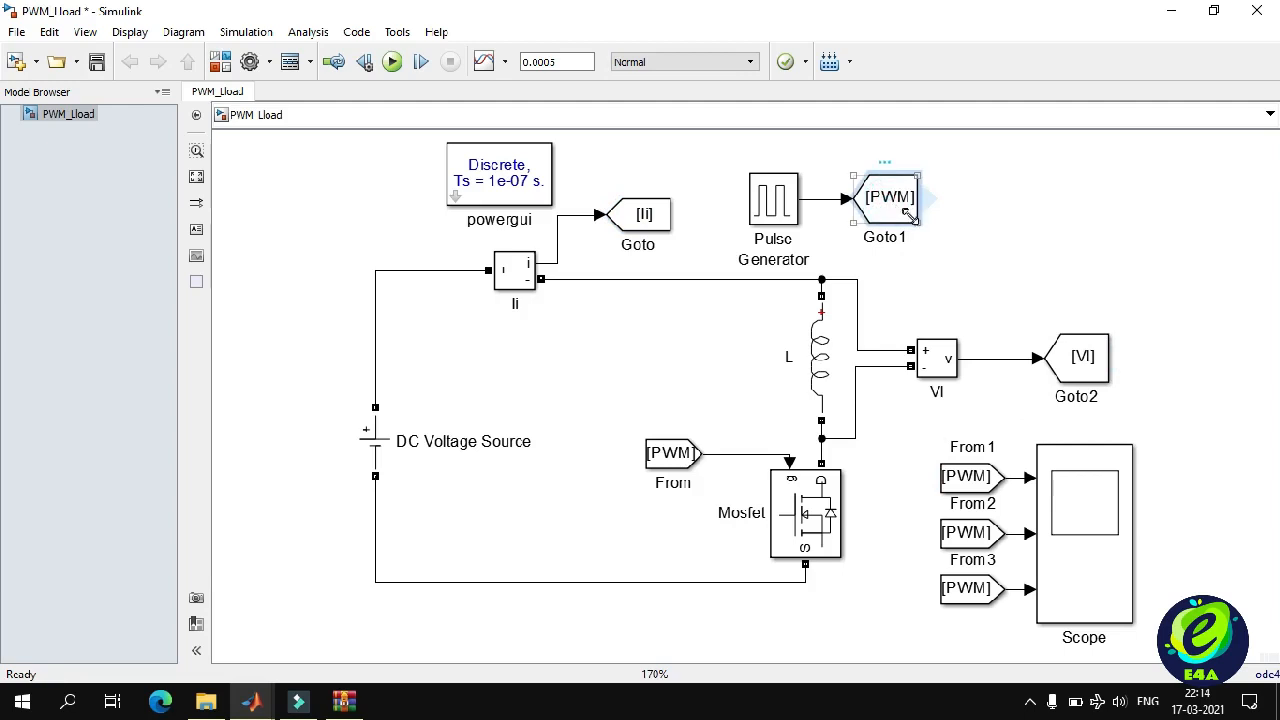
left_click_drag(914, 222, 897, 201)
left_click(897, 193)
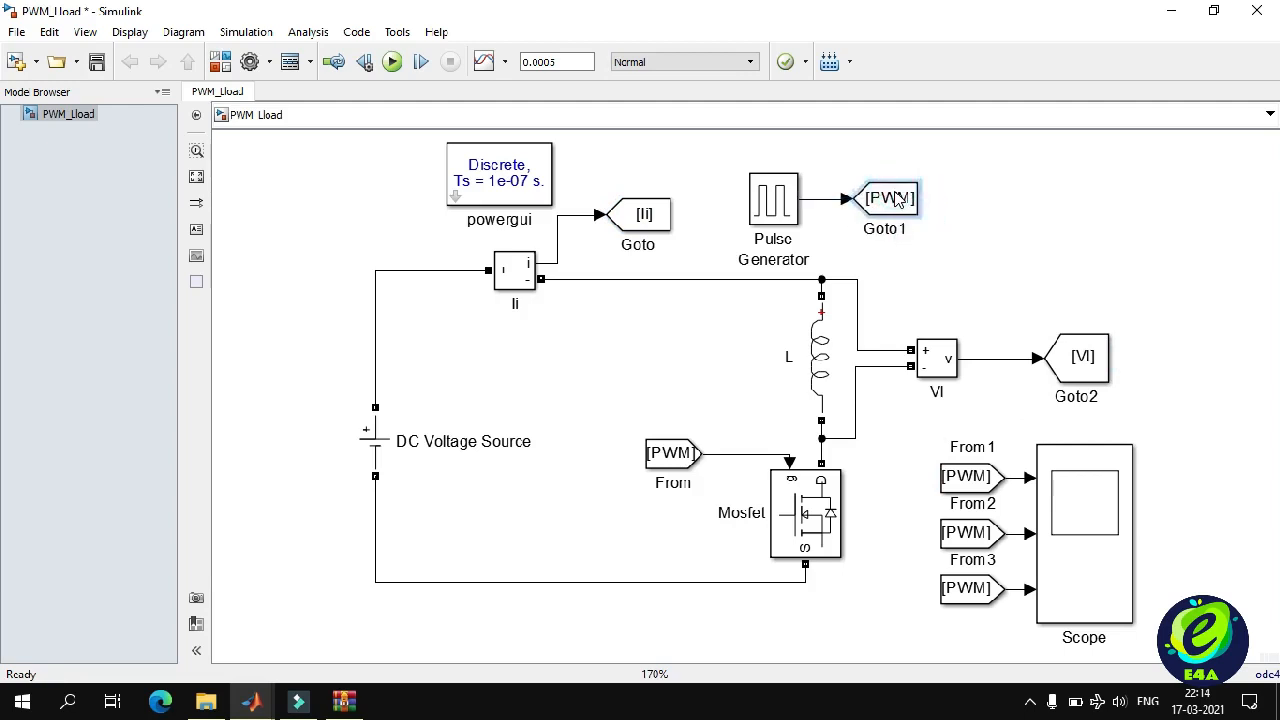
left_click(1082, 352)
left_click_drag(1107, 382, 1077, 373)
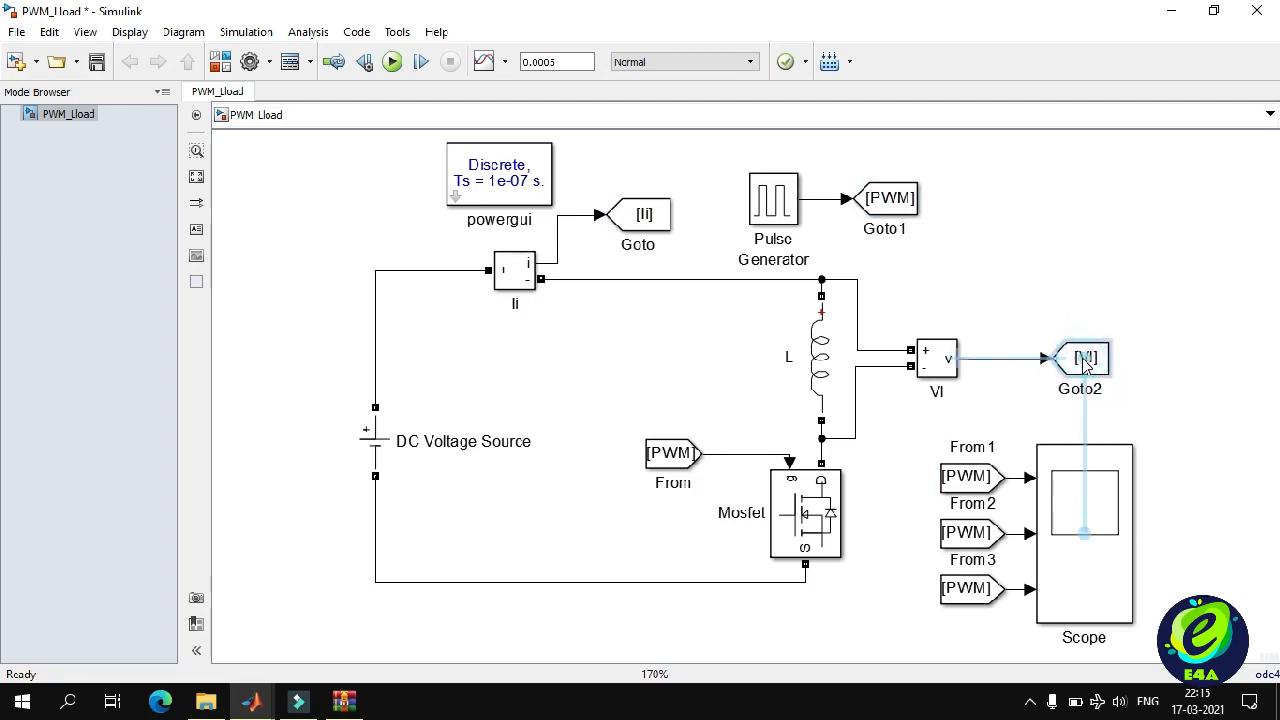
Set the Goto tag of From2 at the Scope's middle input to Vl.
left_click(940, 578)
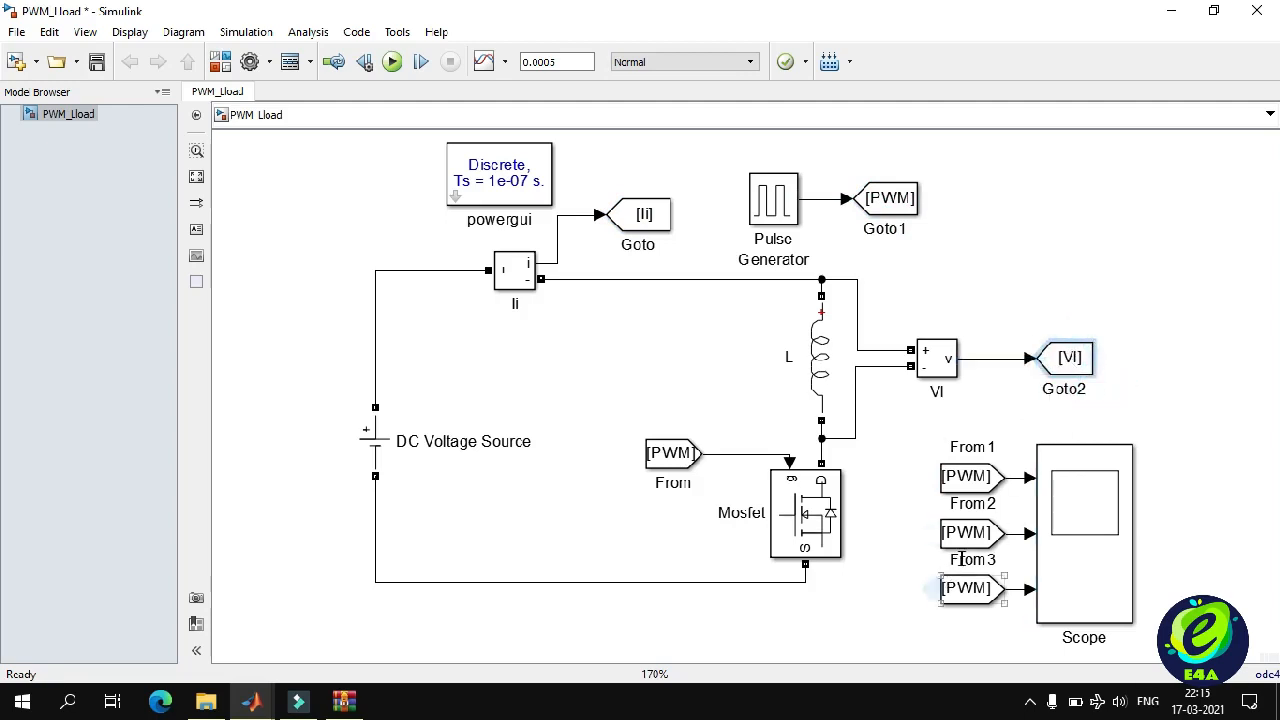
left_click(966, 540)
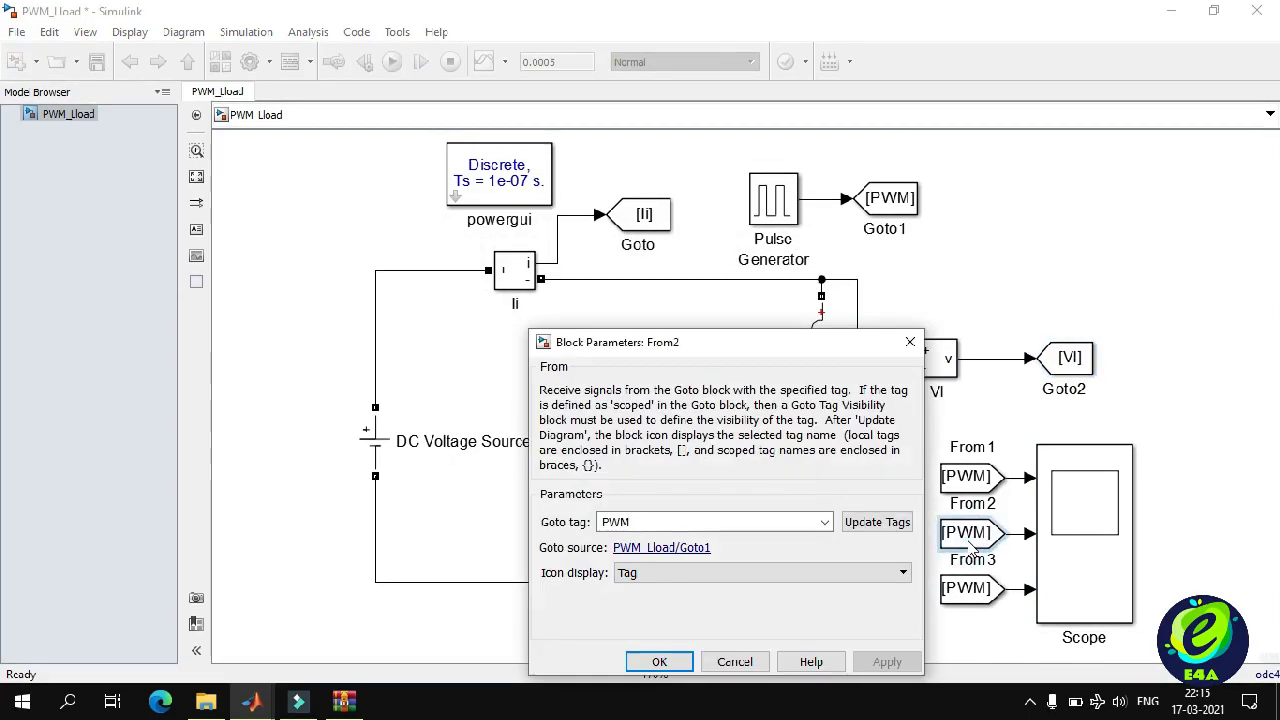
left_click(825, 522)
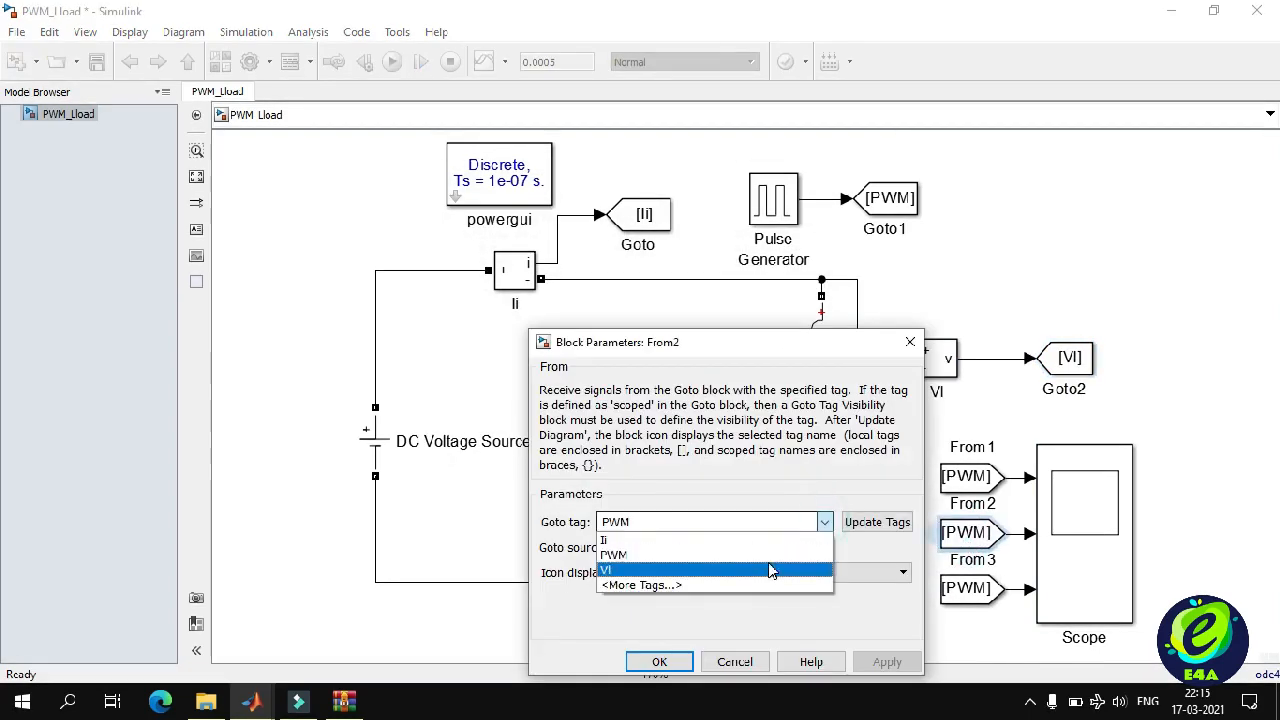
left_click(758, 579)
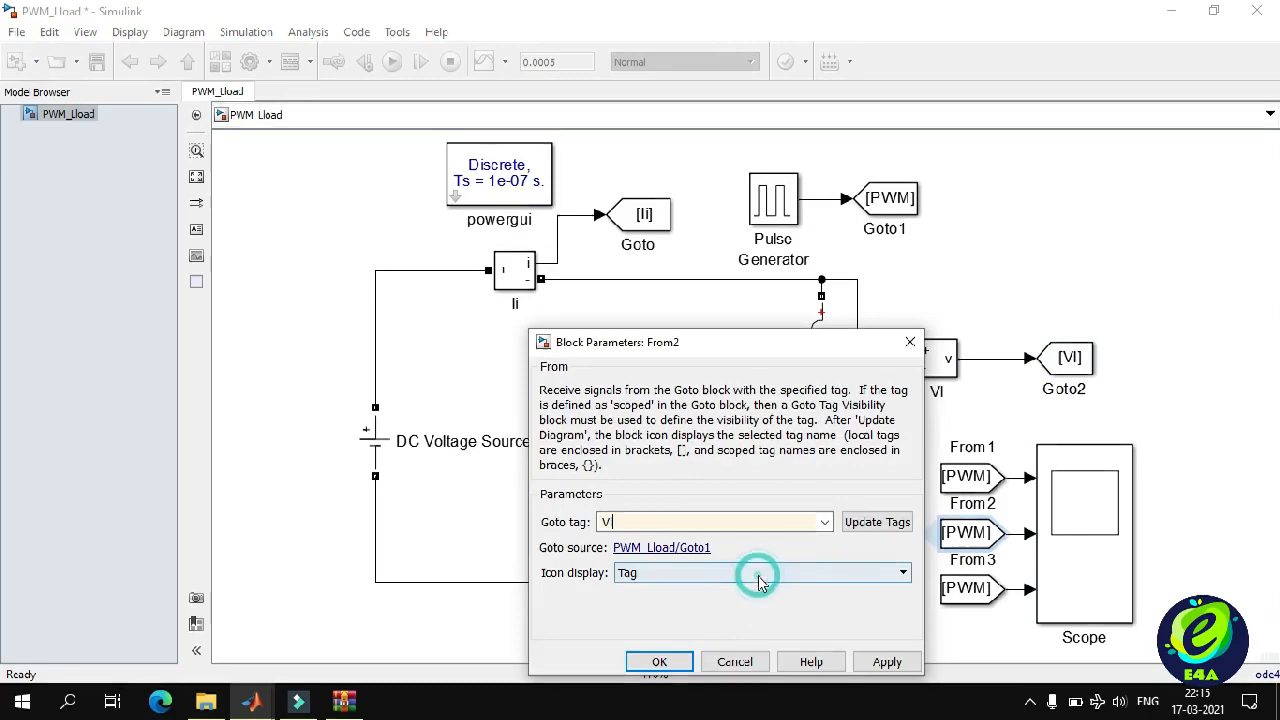
left_click(668, 660)
Set the Goto tag of From3 at the Scope's lowest input to Ii.
double_click(965, 590)
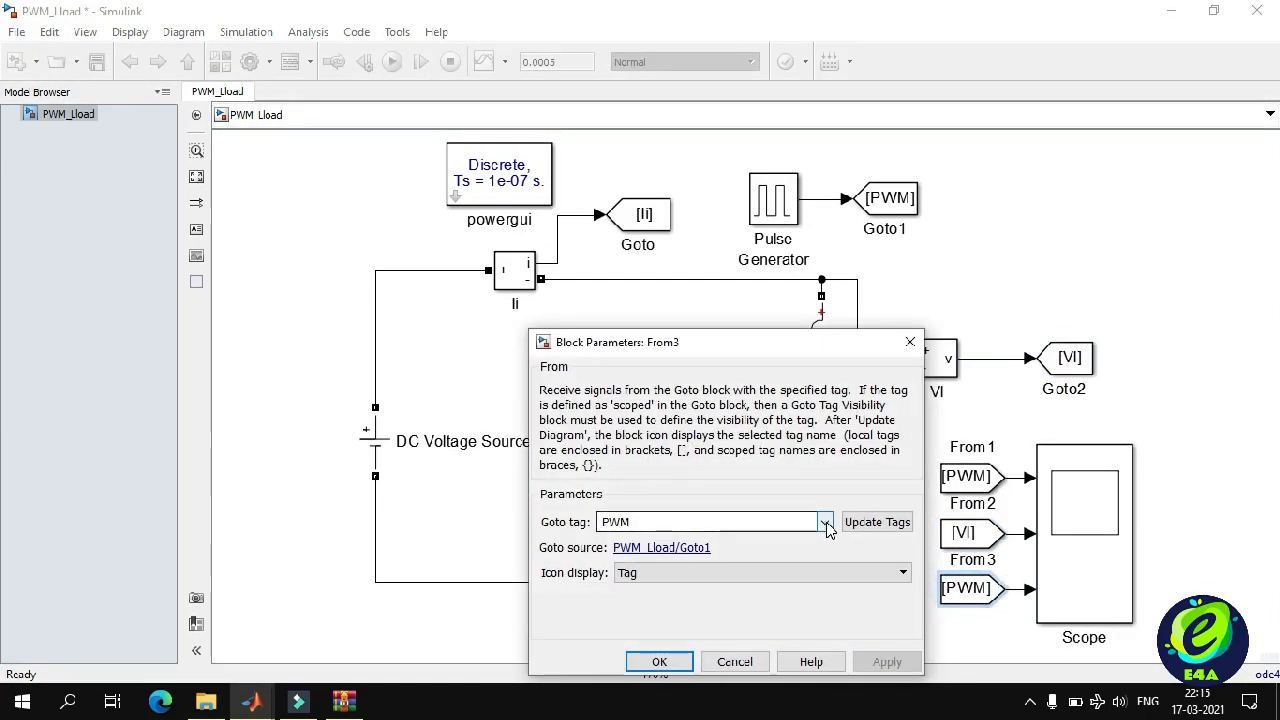
left_click(824, 521)
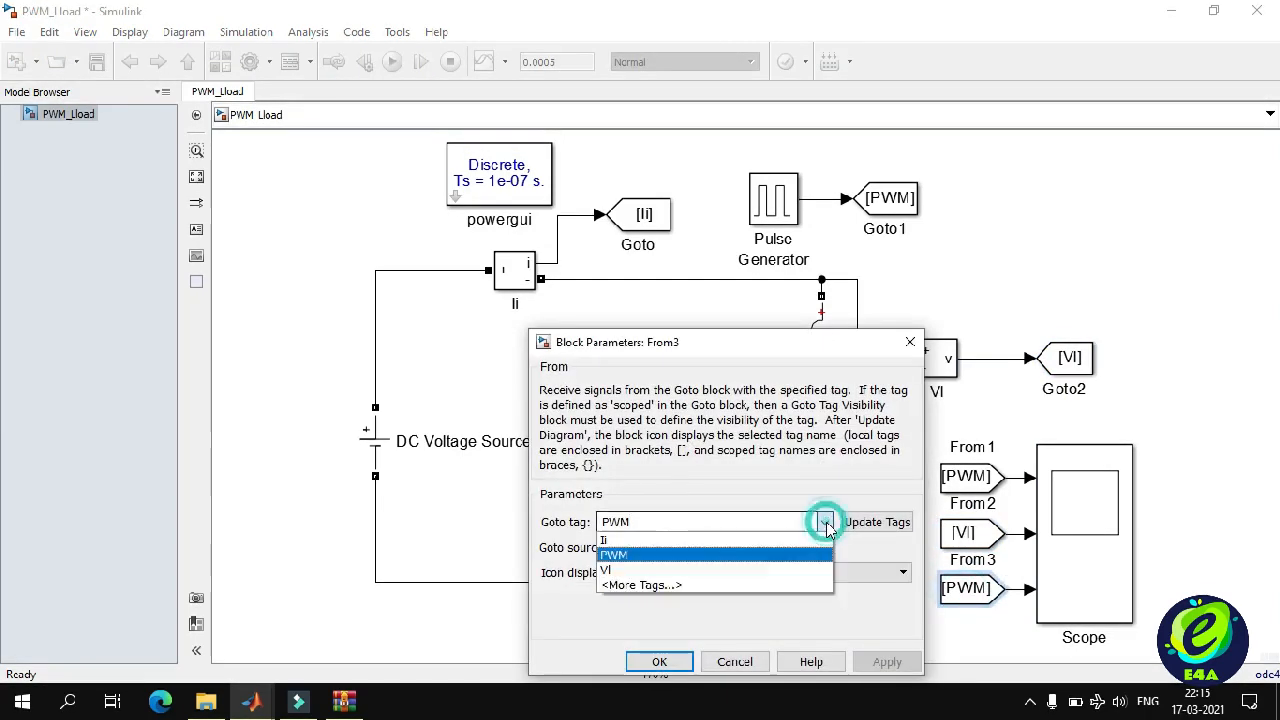
left_click(706, 545)
left_click(659, 661)
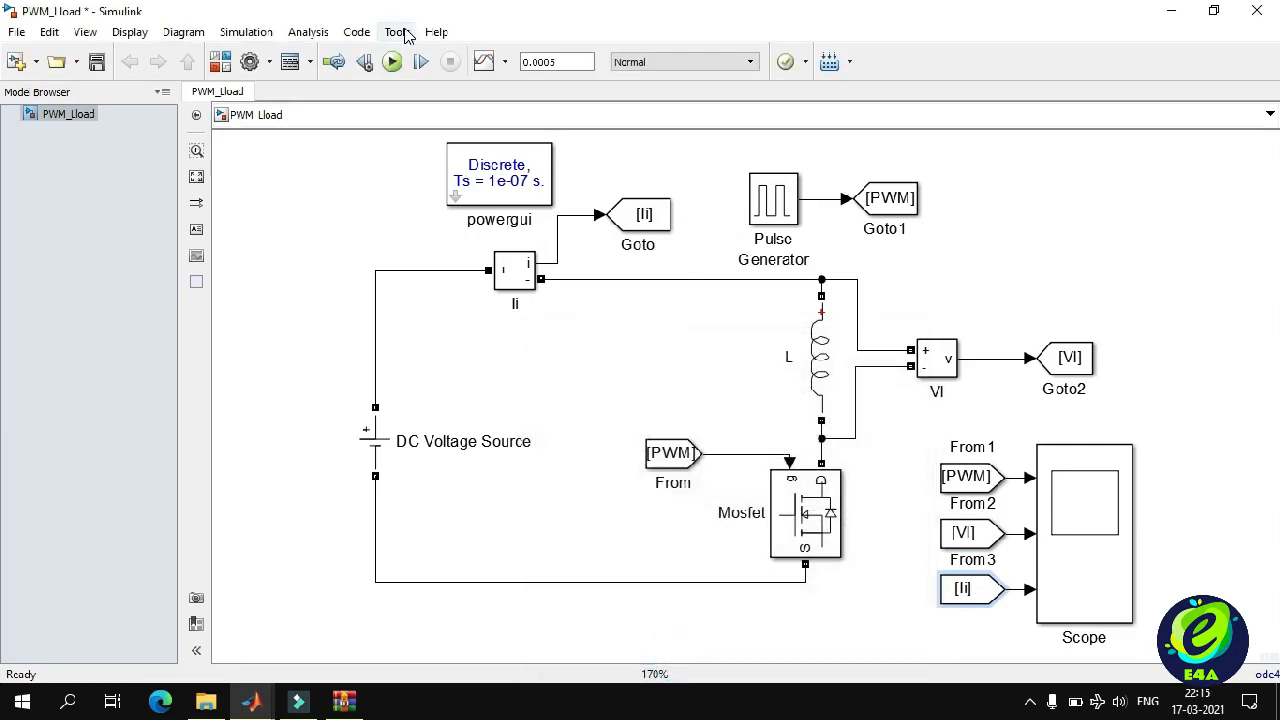
Run the simulation and open the Scope to view the PWM, Vl and Ii waveforms.
left_click(392, 61)
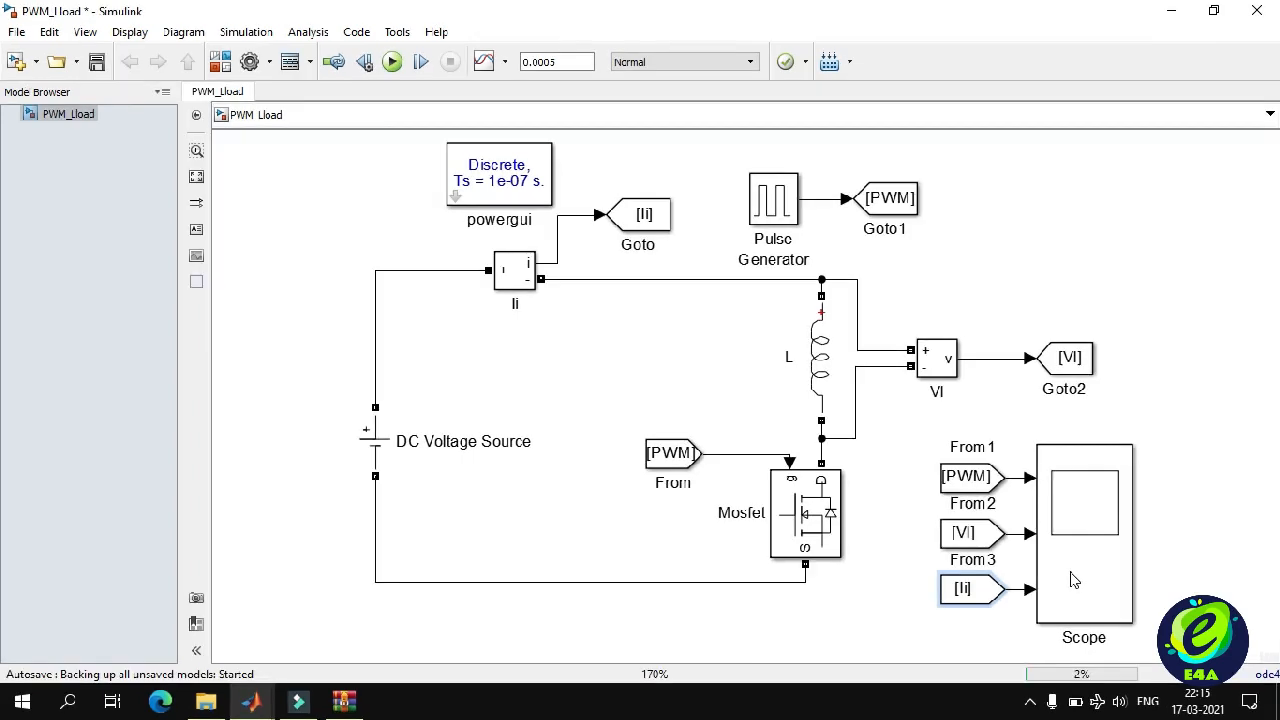
key("ctrl+t")
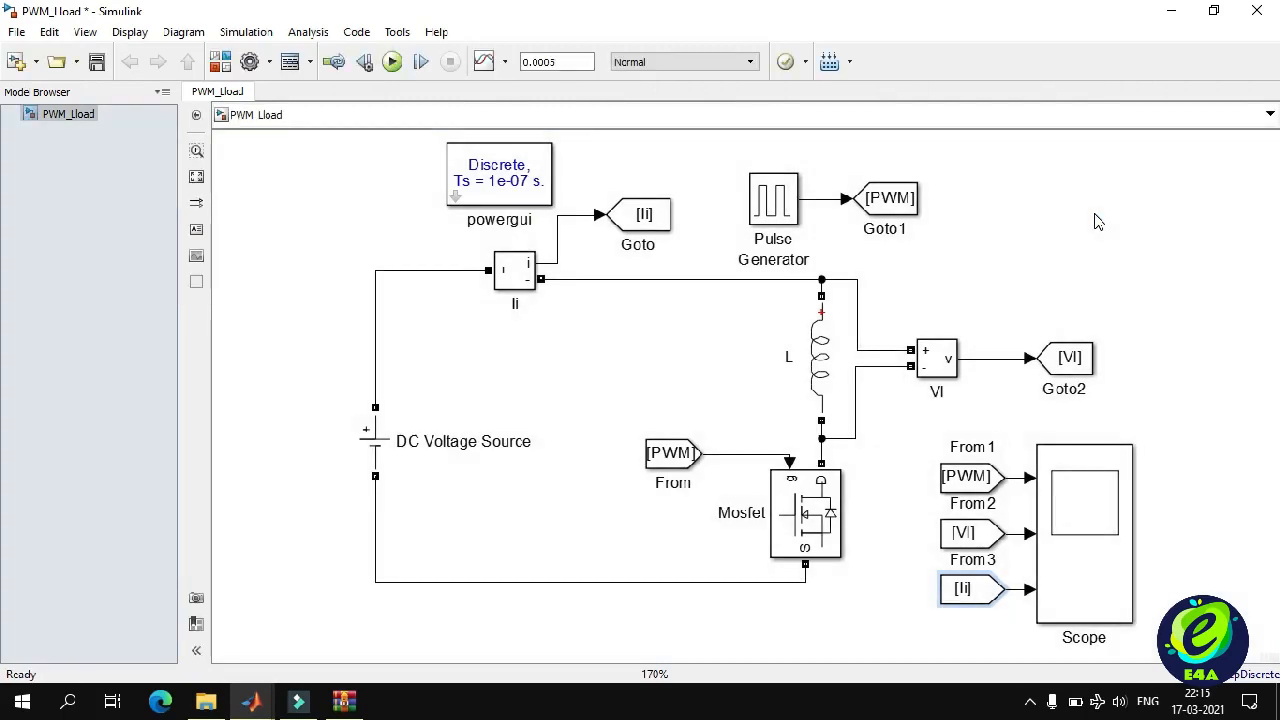
left_click(1076, 535)
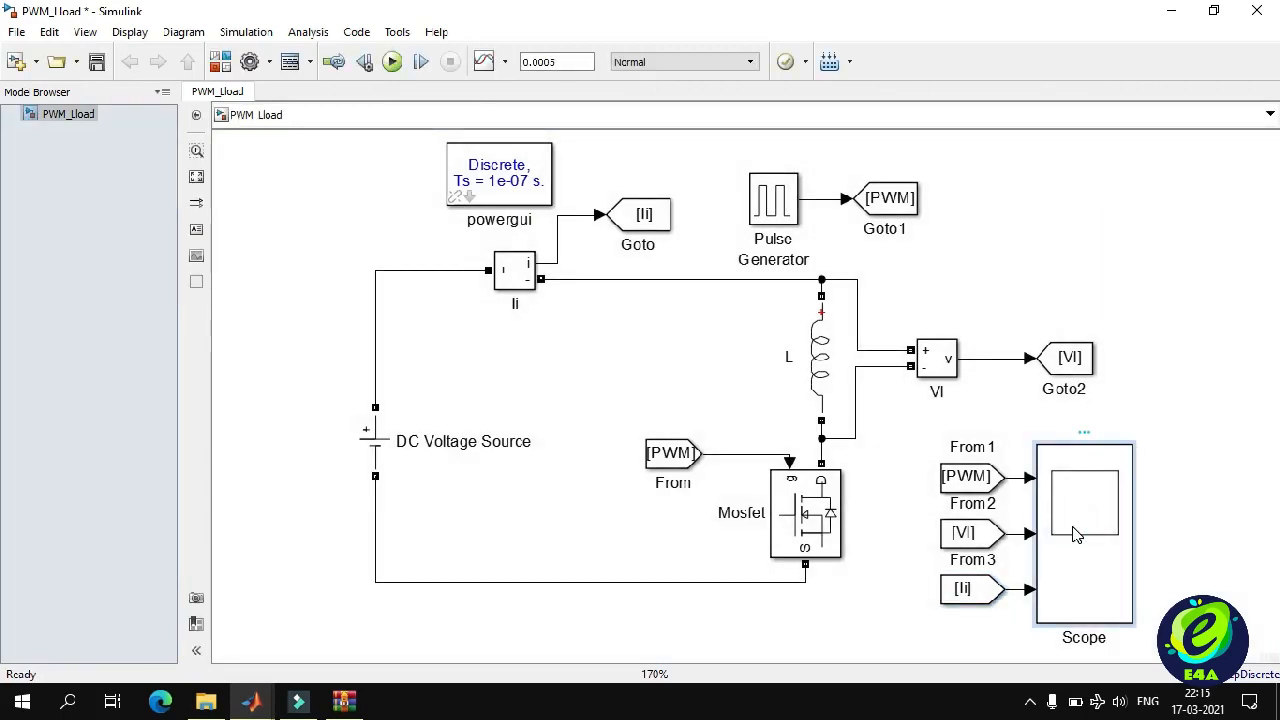
double_click(1076, 535)
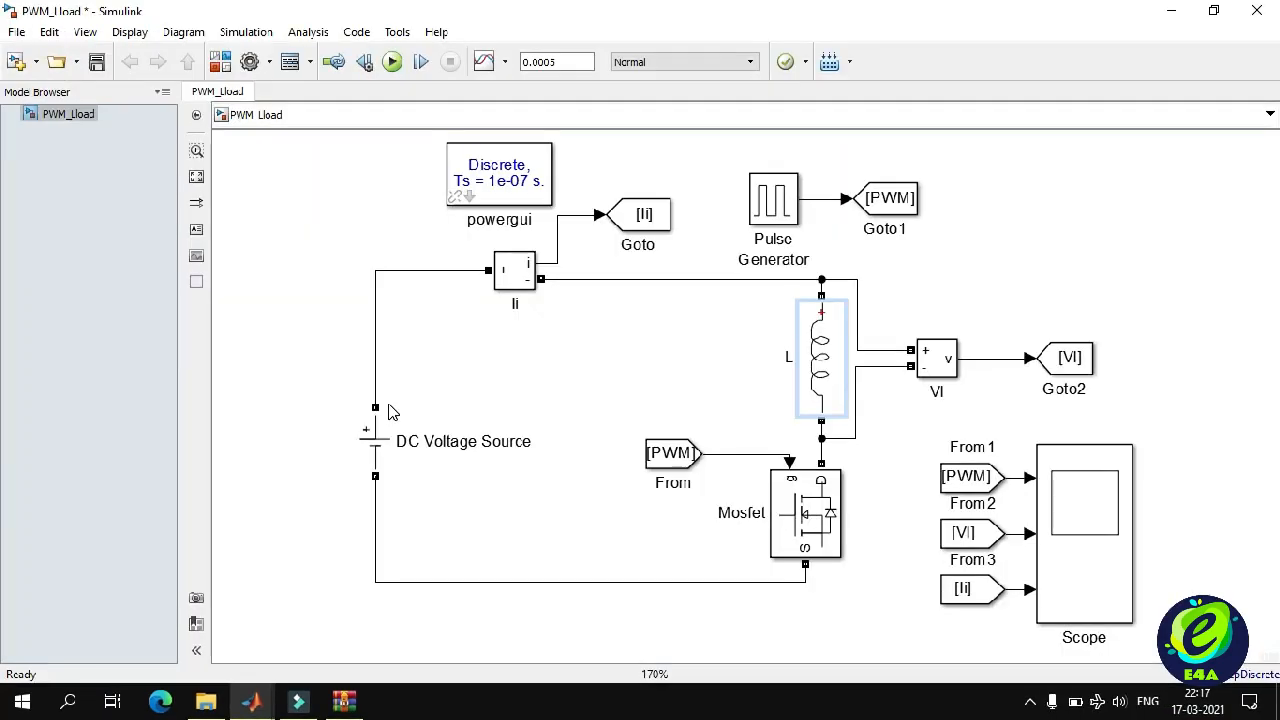
Switch to the Simulink Library Browser and search for "linear transformer".
mouse_move(253, 705)
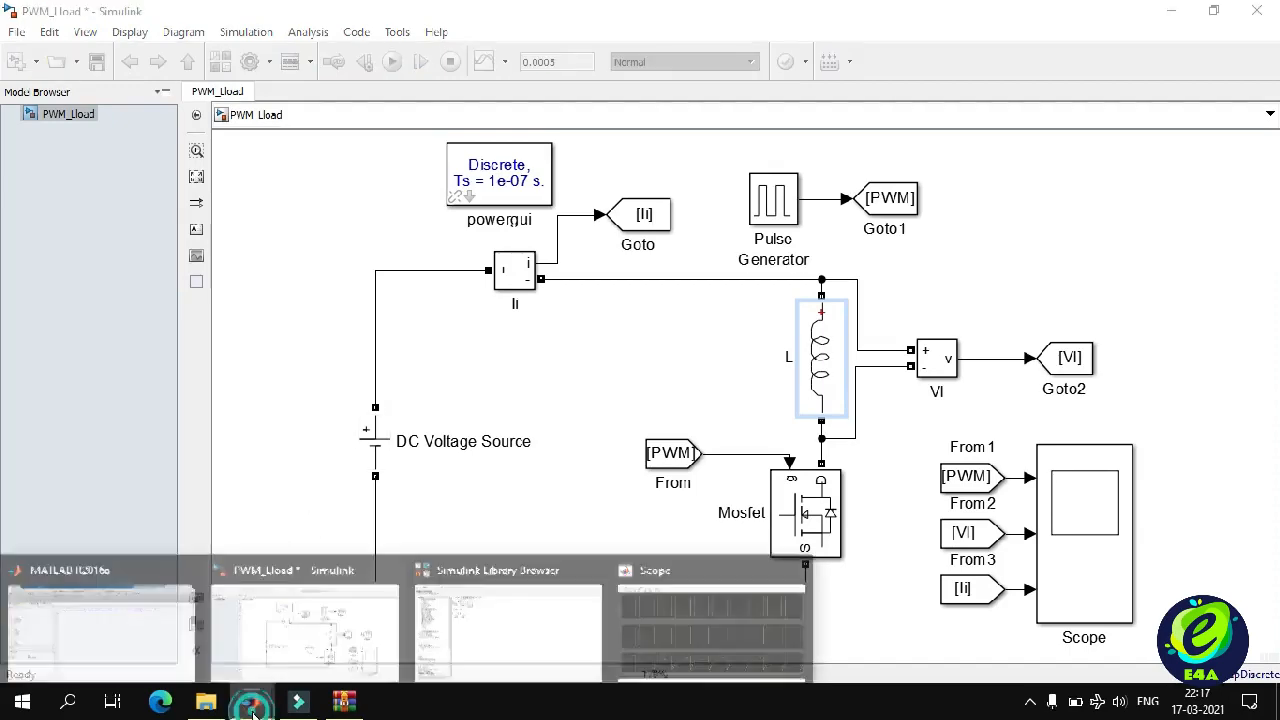
left_click(518, 613)
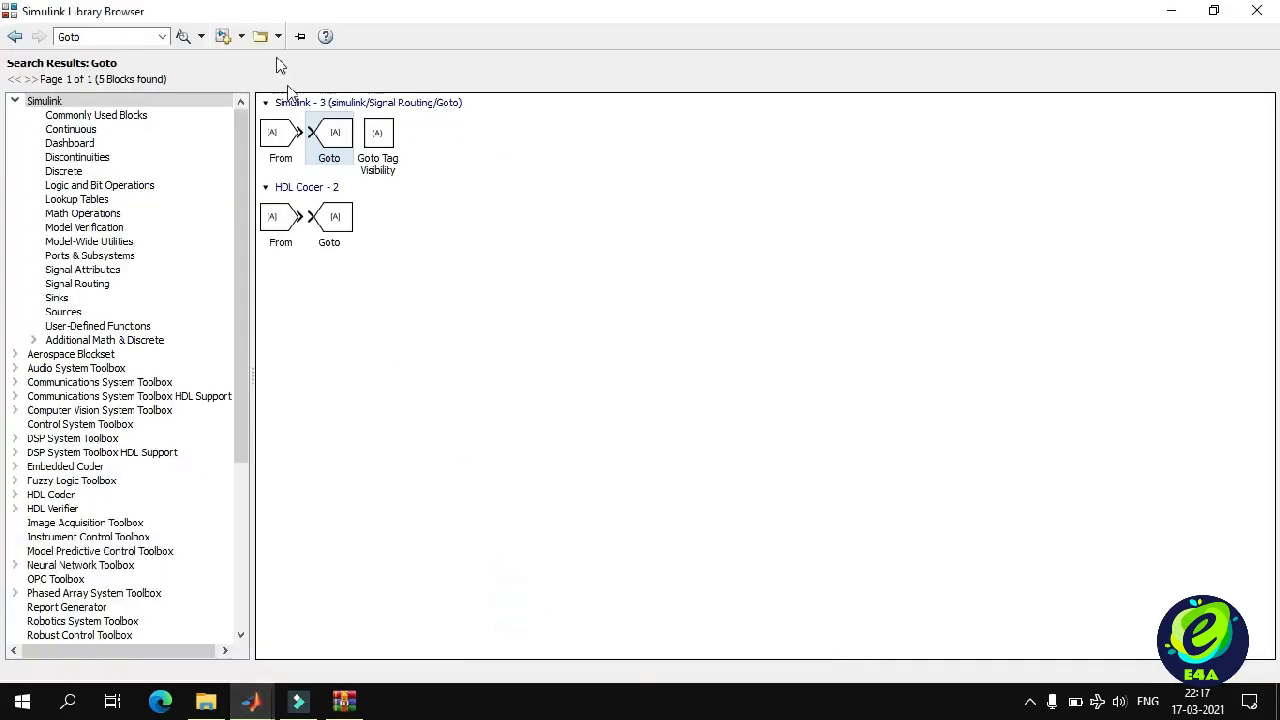
double_click(115, 37)
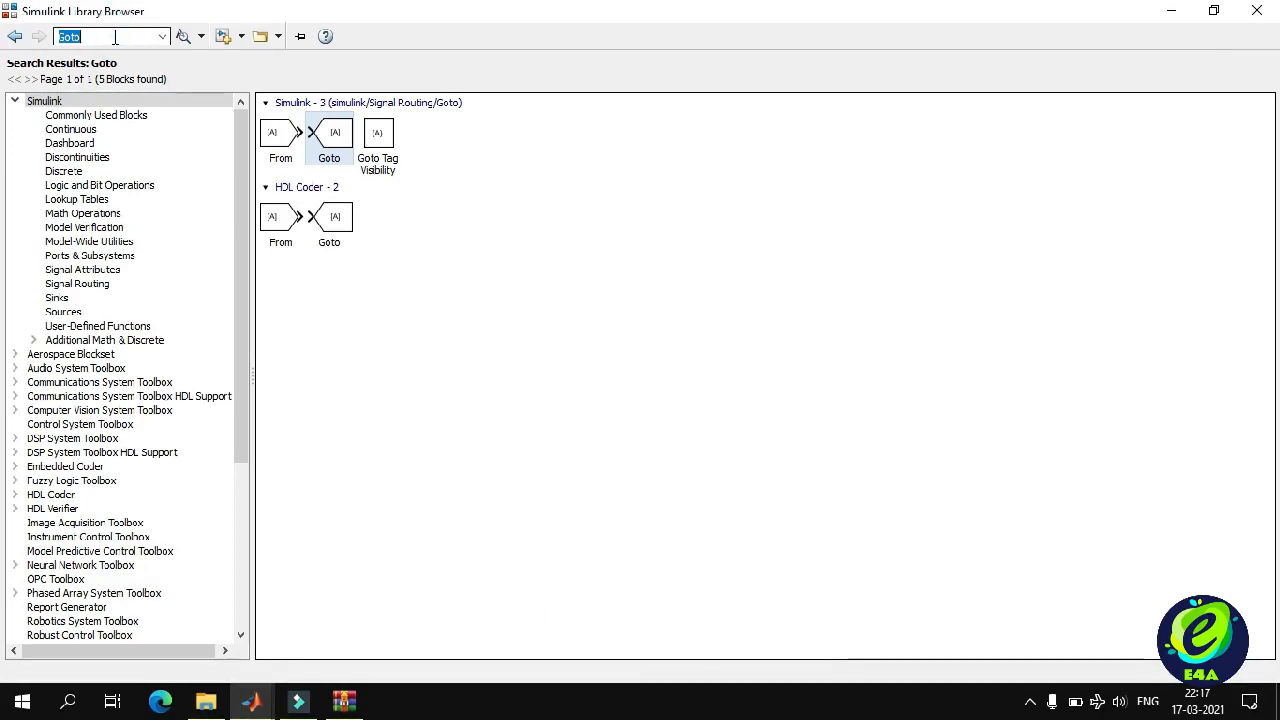
type("inear transfor")
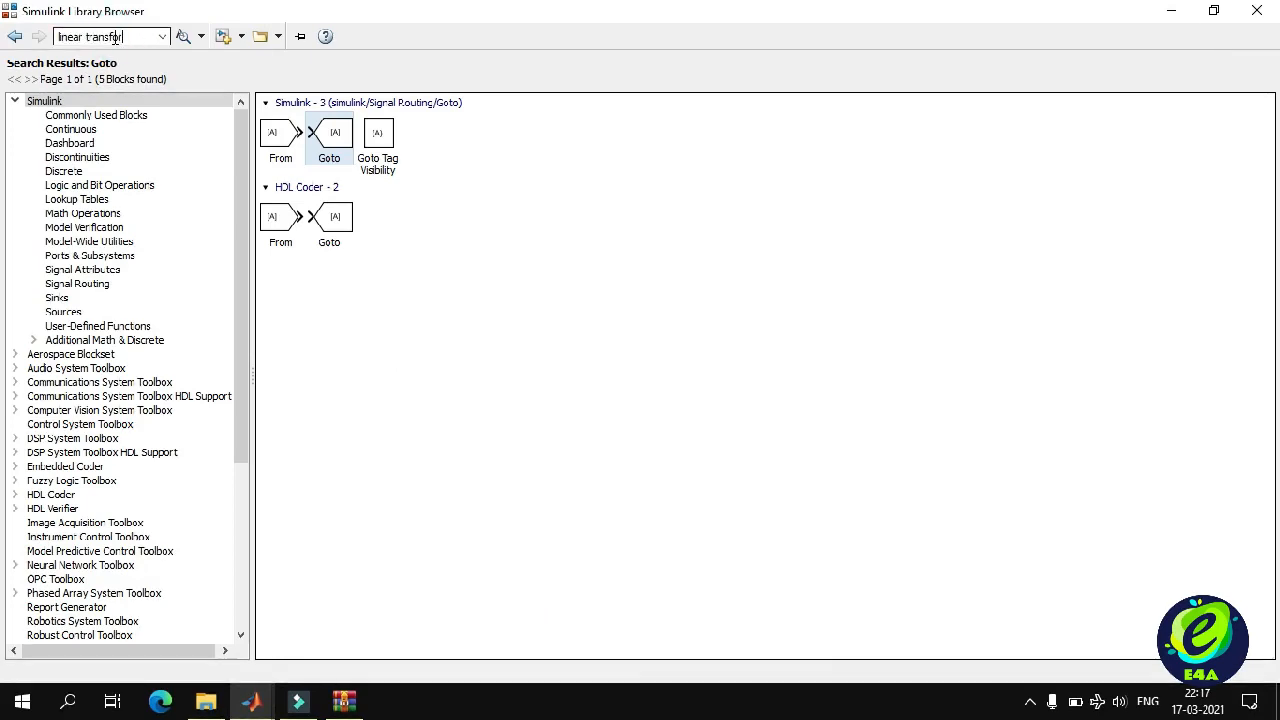
type("inear transformer")
key("Return")
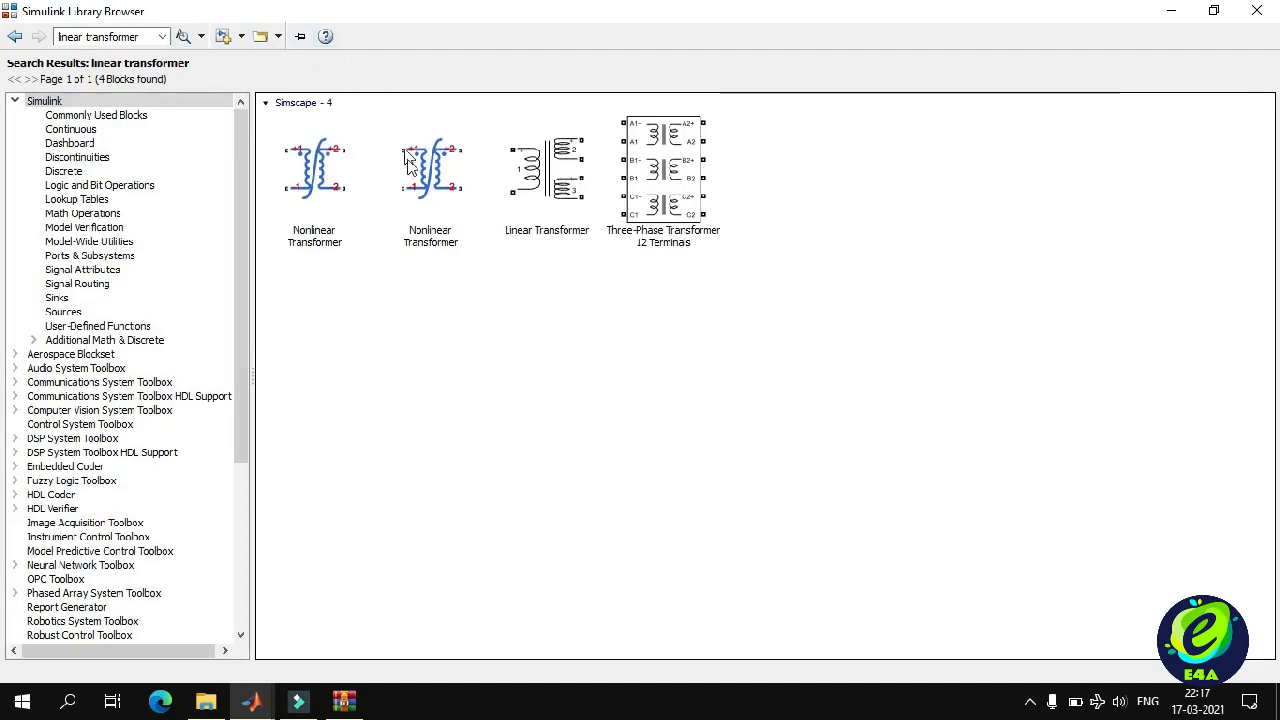
Add the Linear Transformer block to the PWM_Lload model and place it in the empty area above Goto2.
left_click(545, 215)
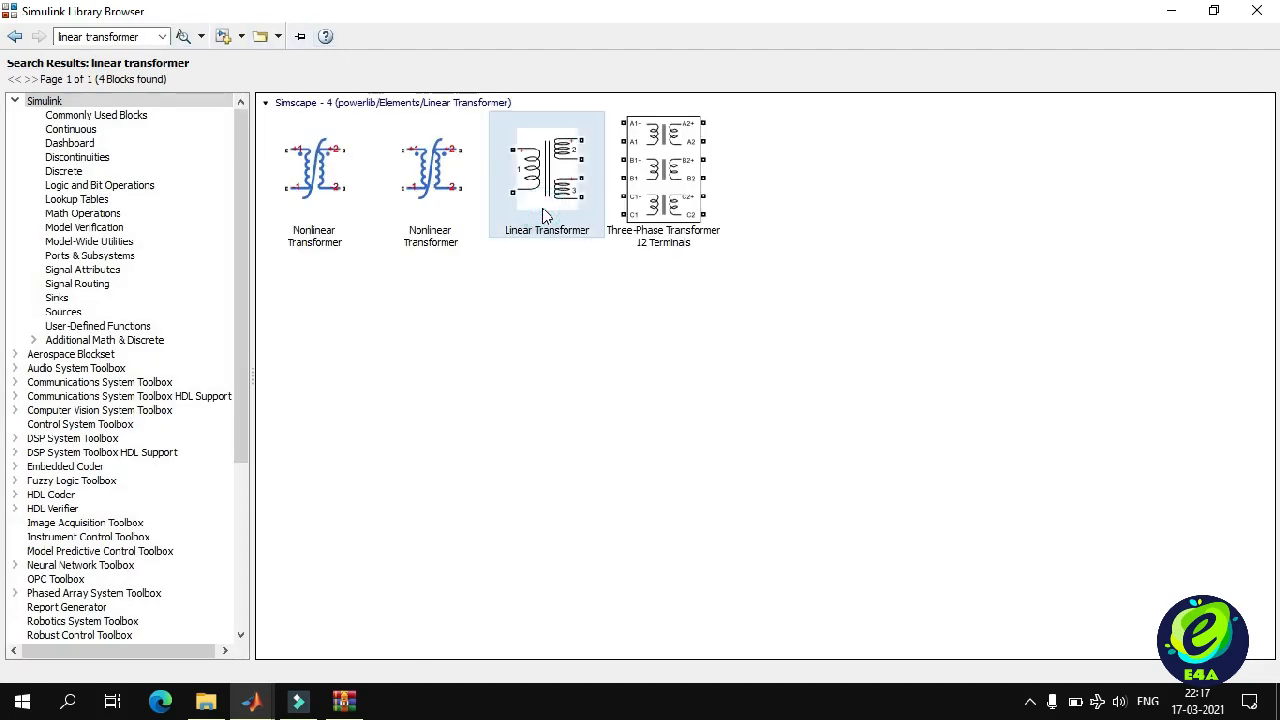
right_click(545, 215)
left_click(556, 220)
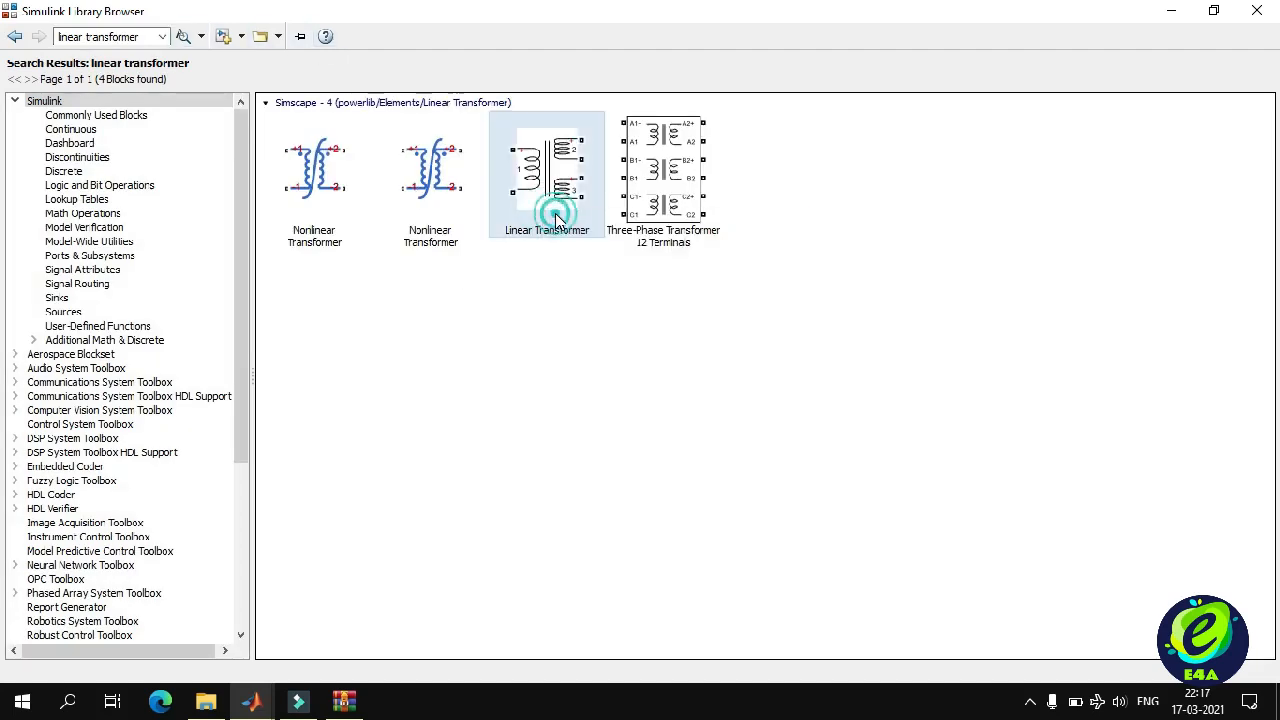
left_click(1171, 10)
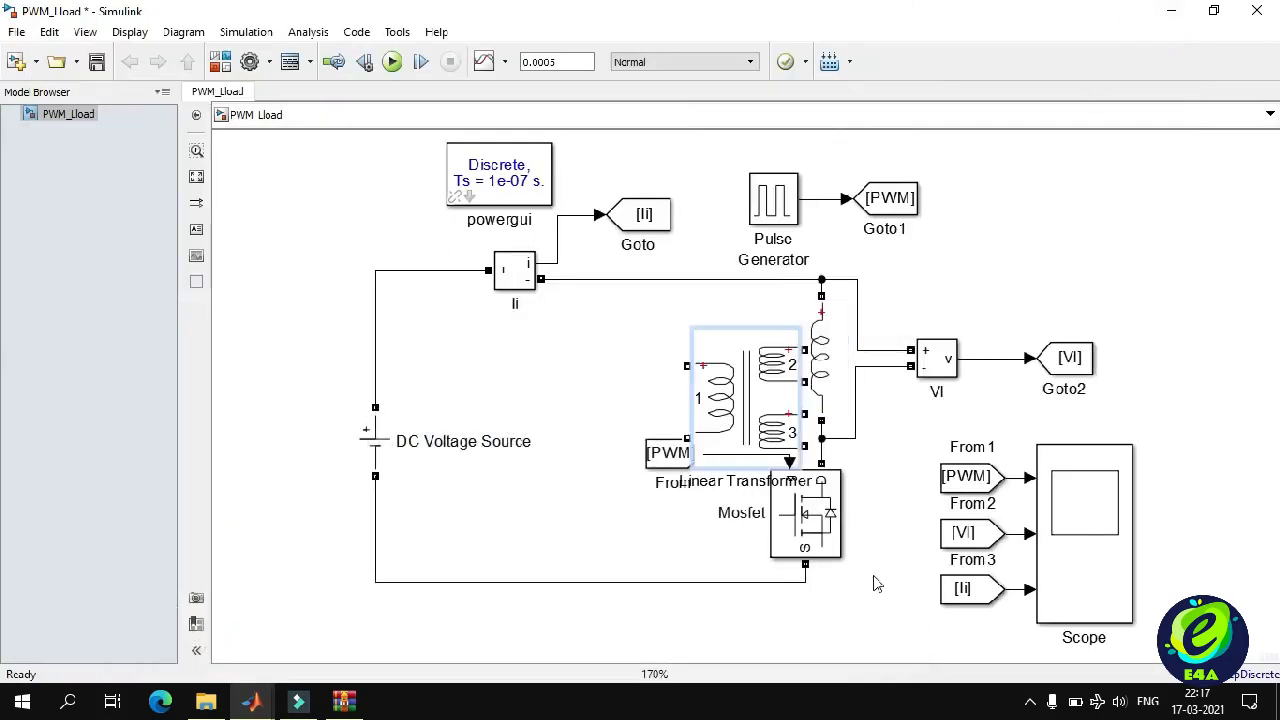
left_click_drag(752, 400, 1098, 226)
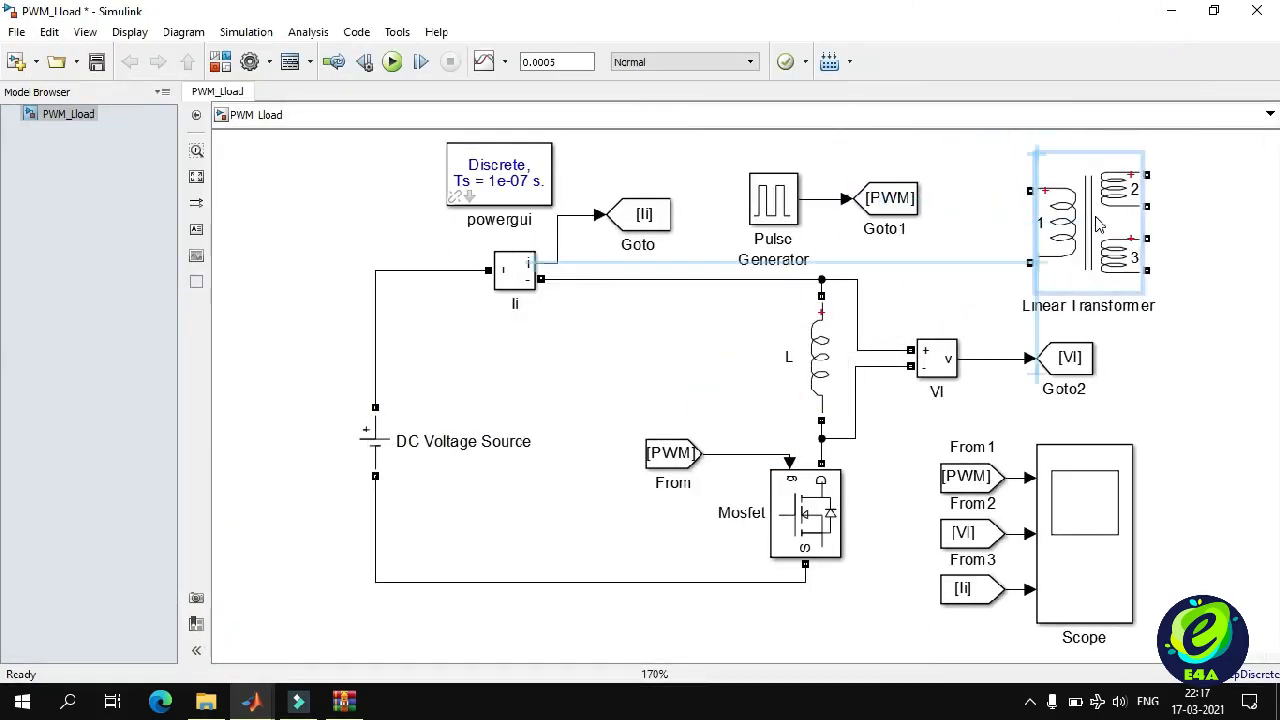
Set the Linear Transformer's units to SI and its nominal power and frequency to [ 1000 100e3 ].
double_click(1098, 226)
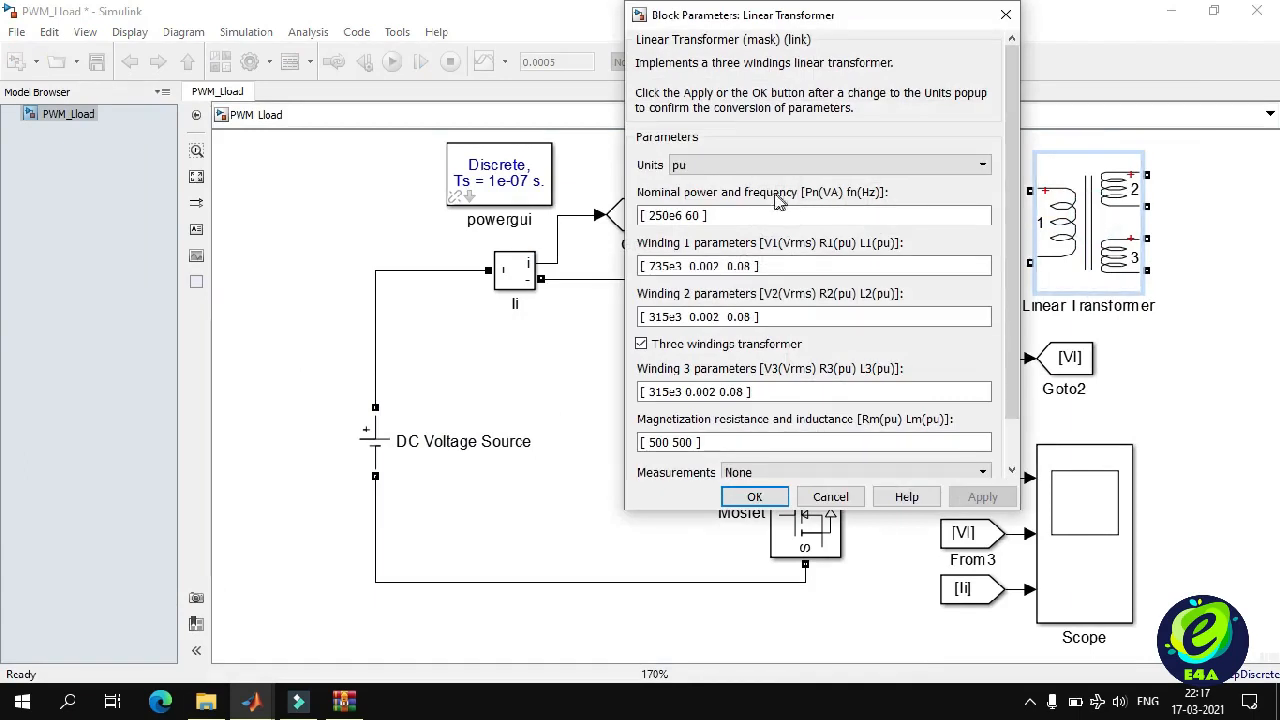
left_click(742, 165)
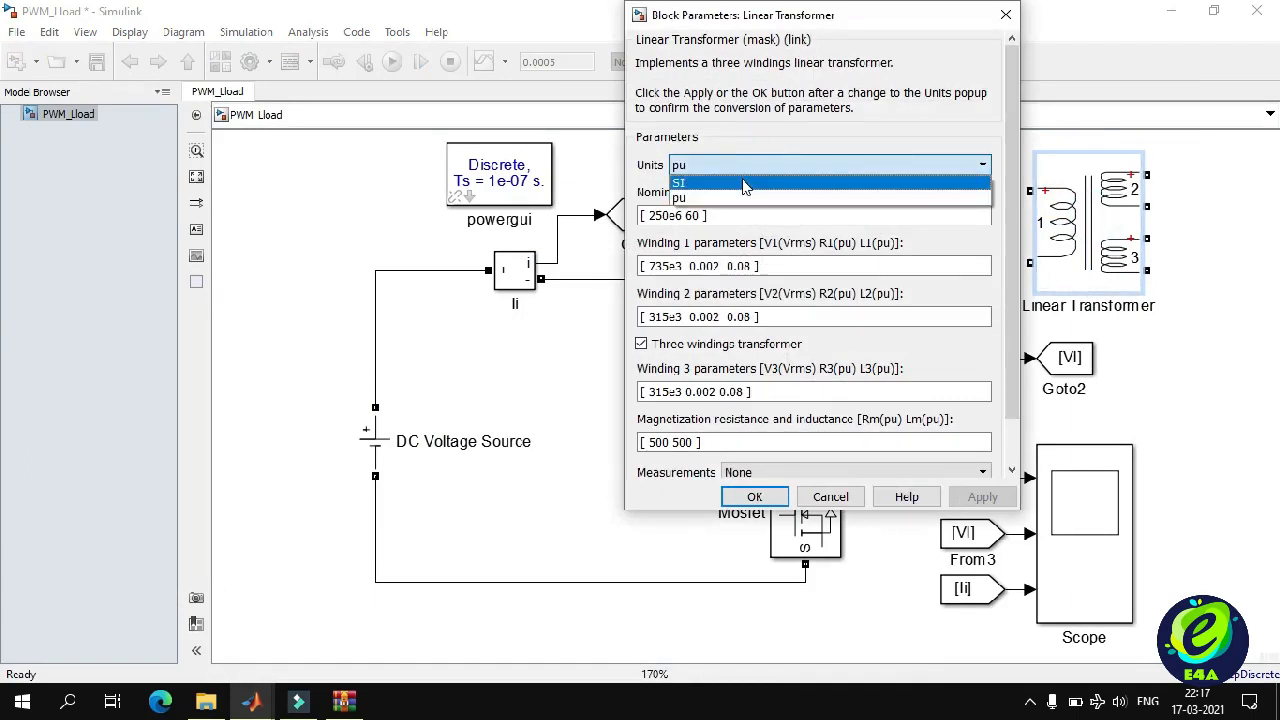
left_click(744, 188)
left_click(732, 212)
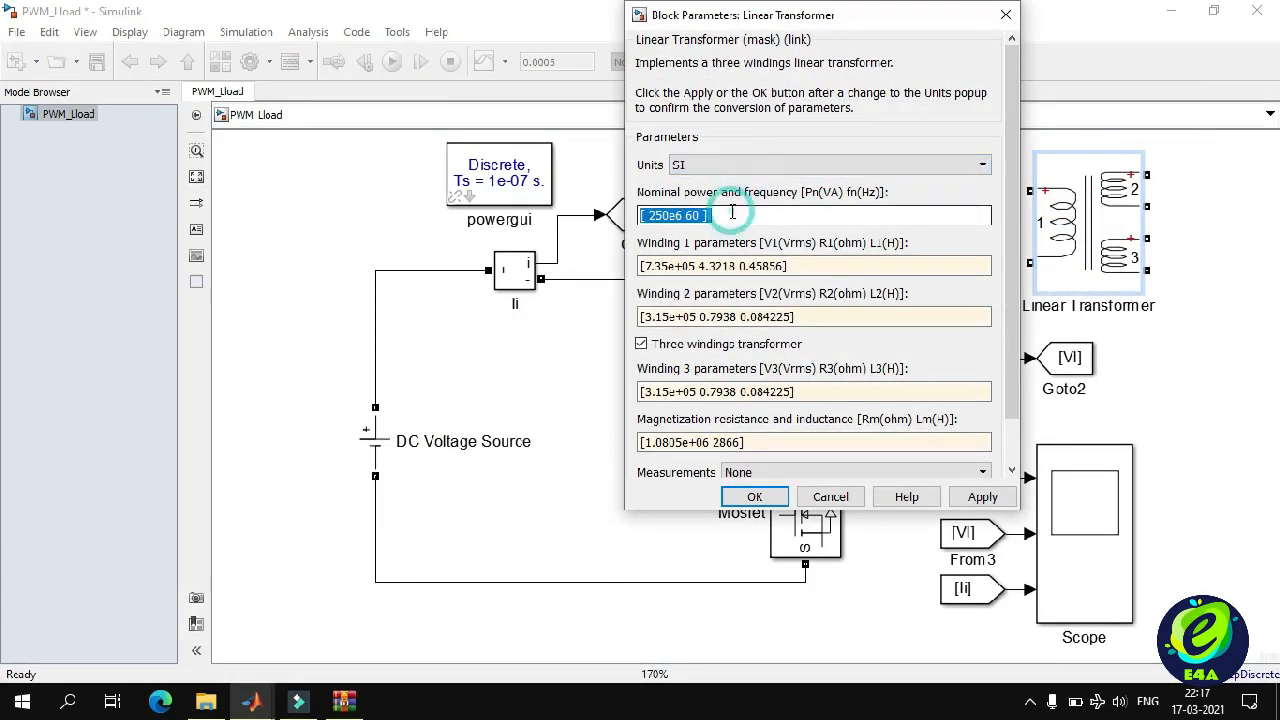
left_click(732, 212)
key("ctrl+shift+Left")
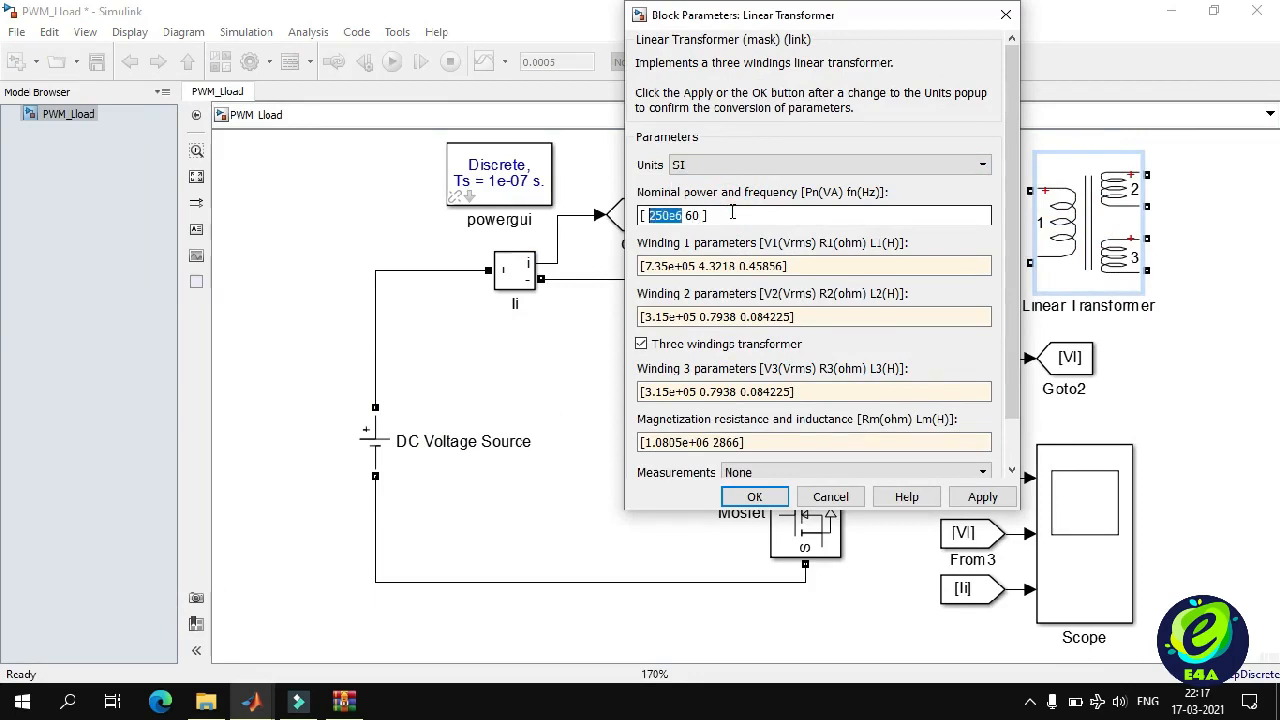
type("1000 100e3")
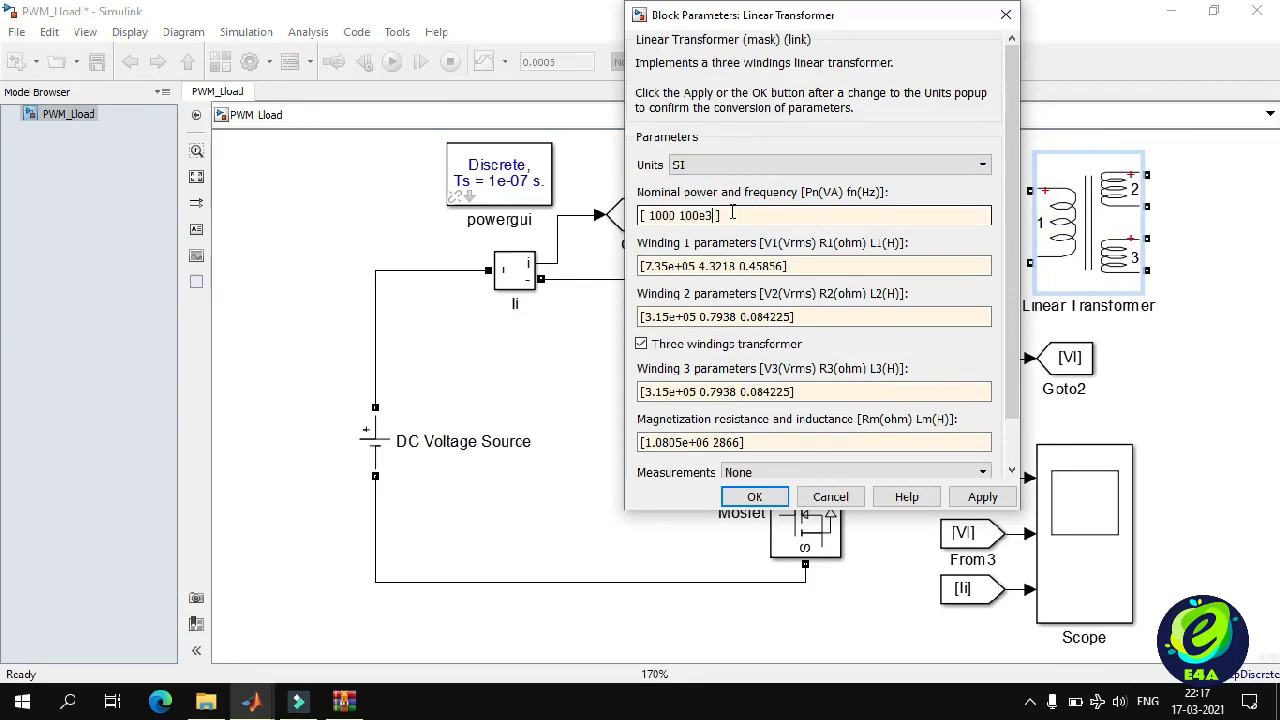
Set the Linear Transformer's winding 1 parameters to [500 0 0].
left_click(811, 267)
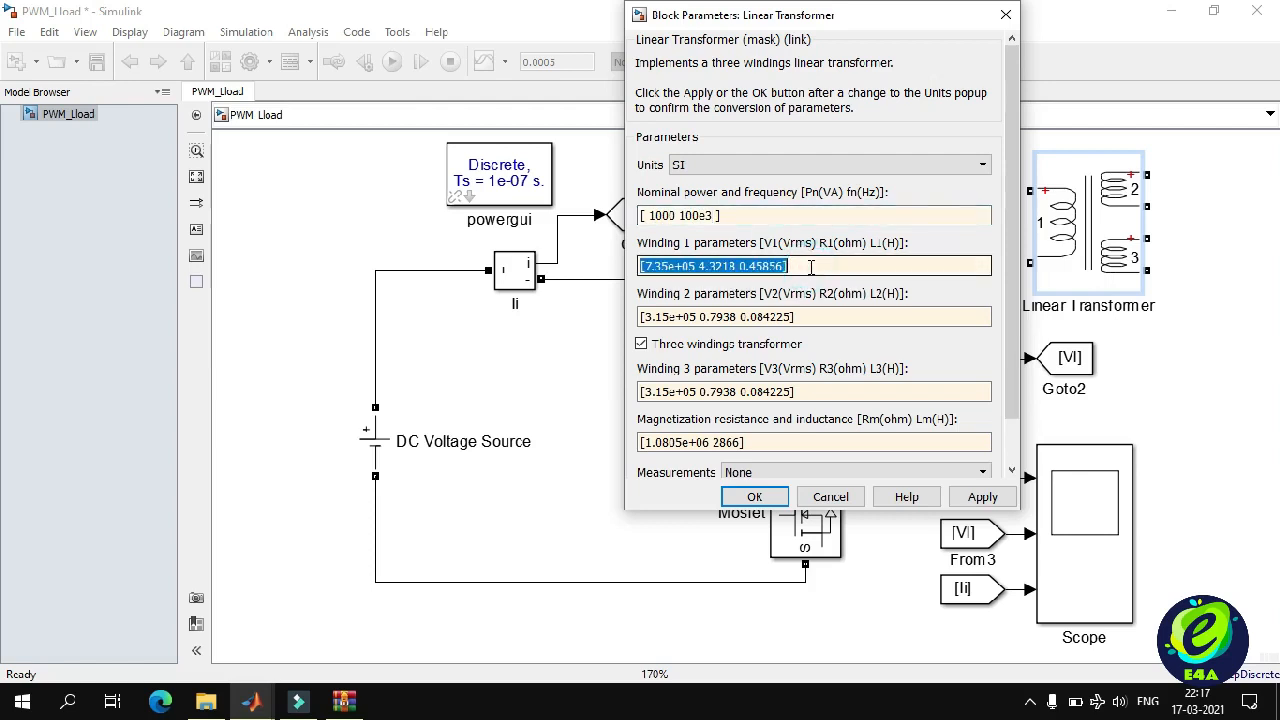
left_click(811, 267)
key("ctrl+shift+Left")
key("ctrl+shift+Left")
key("ctrl+shift+Left")
key("ctrl+shift+Left")
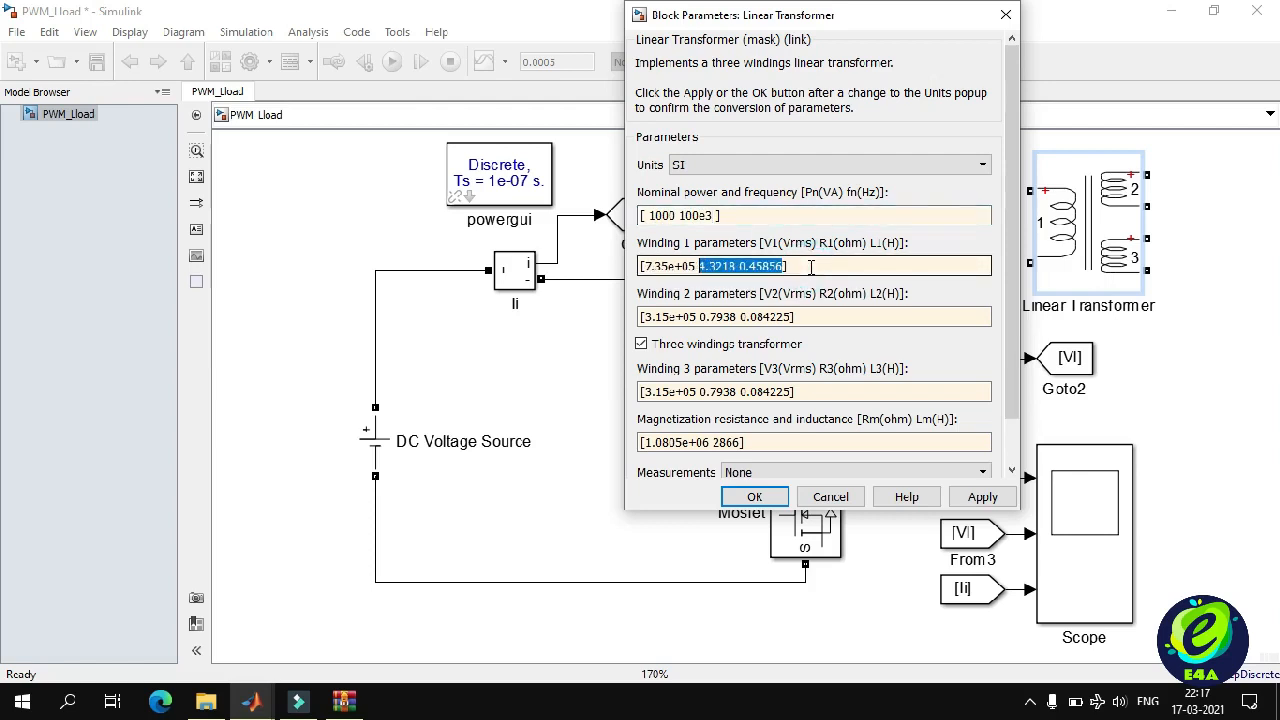
key("ctrl+shift+Left")
key("ctrl+shift+Left")
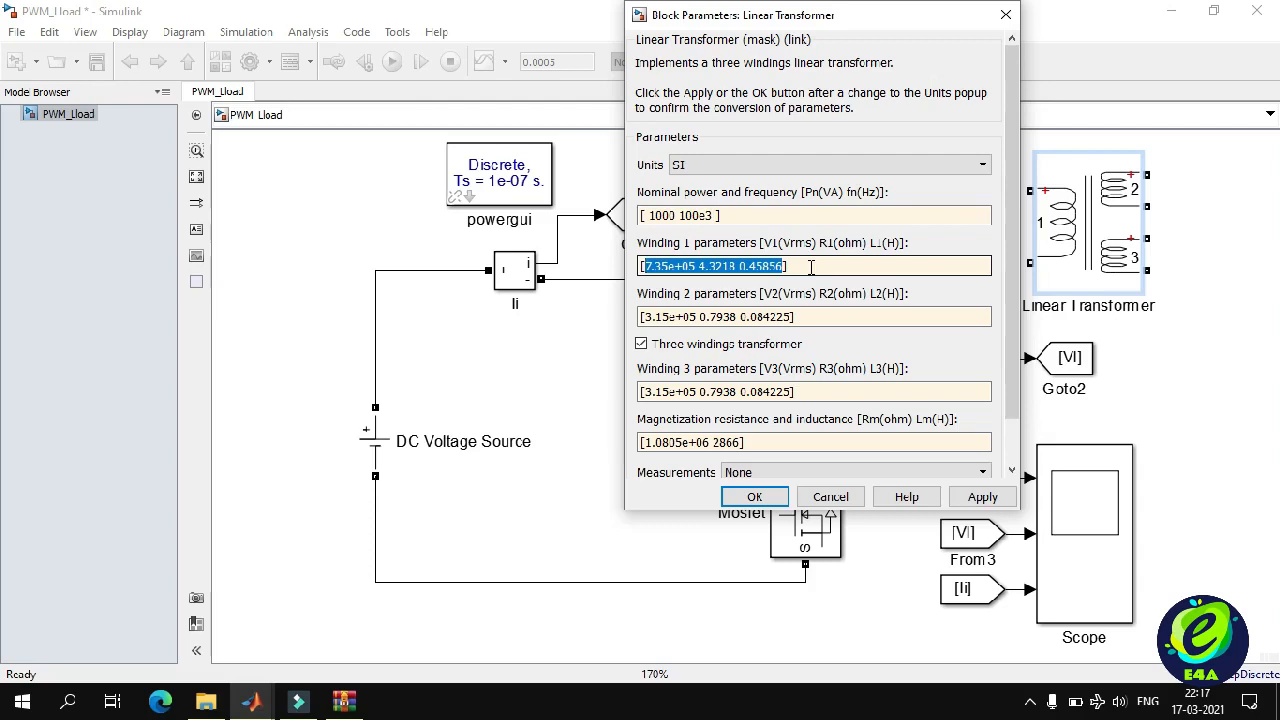
type("50")
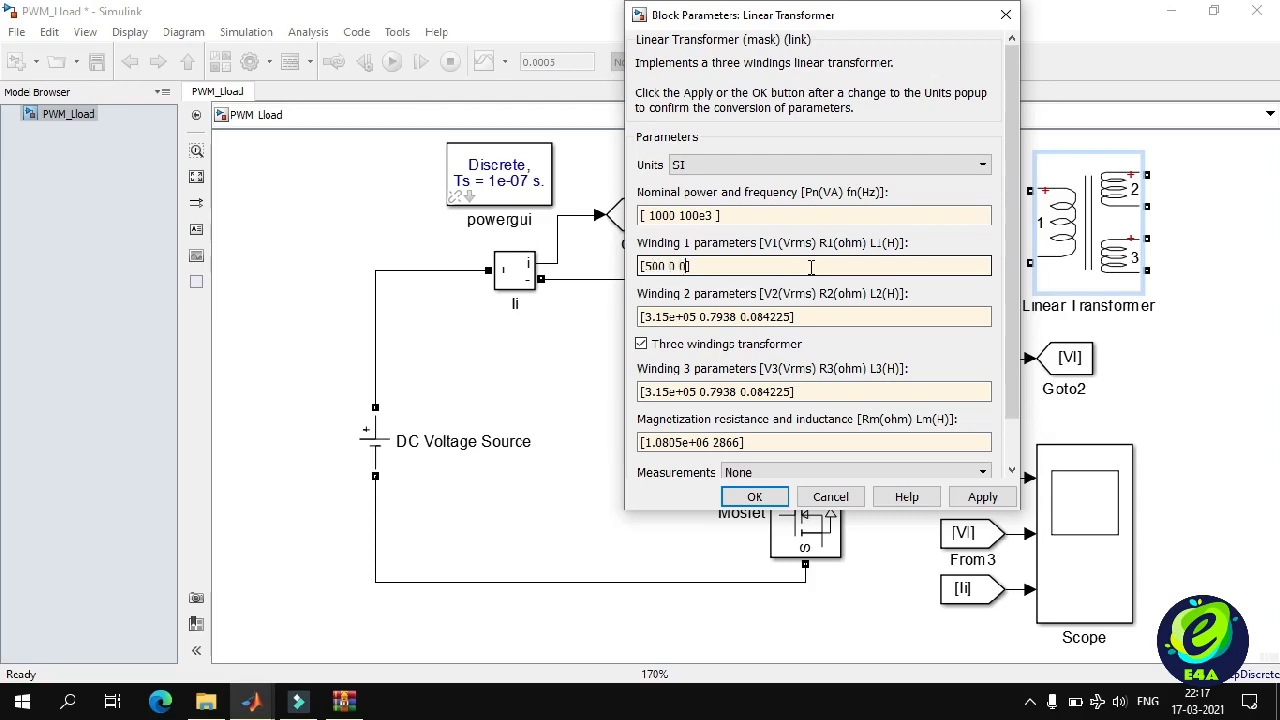
type("0 0 0")
Copy the winding 1 values into the winding 2 parameters so they read [500 0 0].
key("ctrl+shift+Left")
key("ctrl+shift+Left")
key("ctrl+shift+Left")
key("ctrl+shift+Left")
key("ctrl+c")
key("Tab")
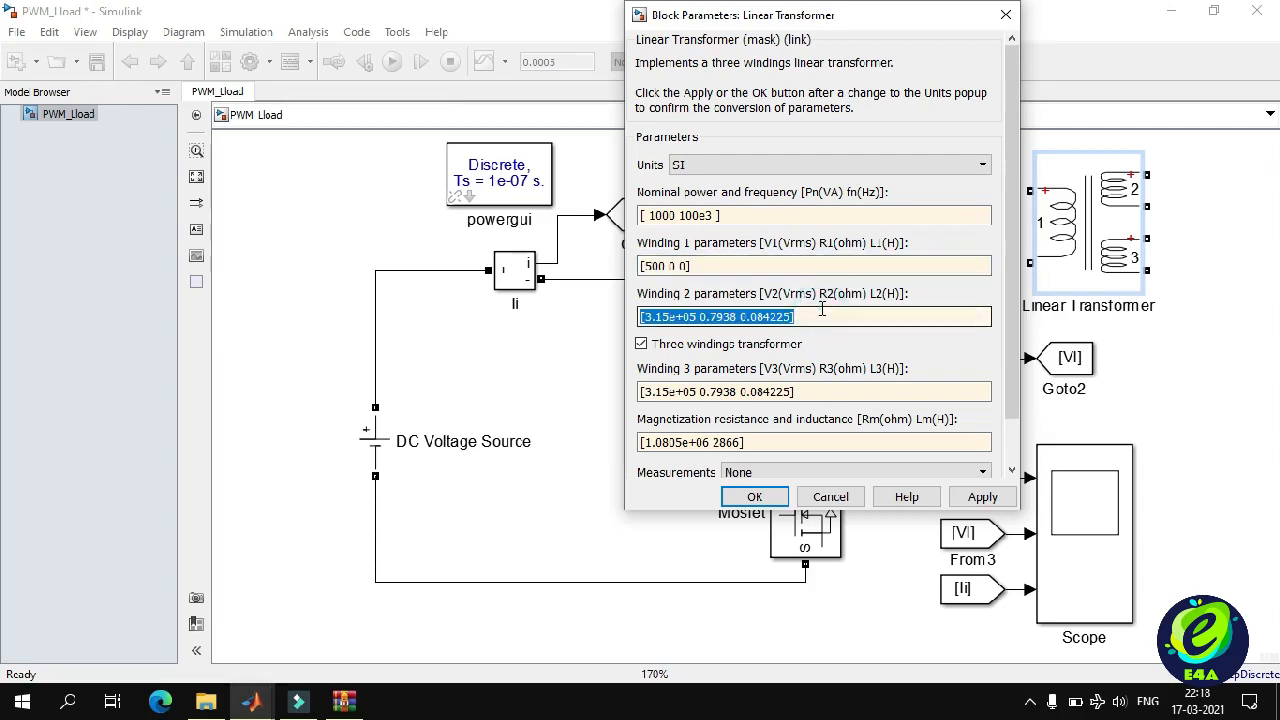
key("ctrl+v")
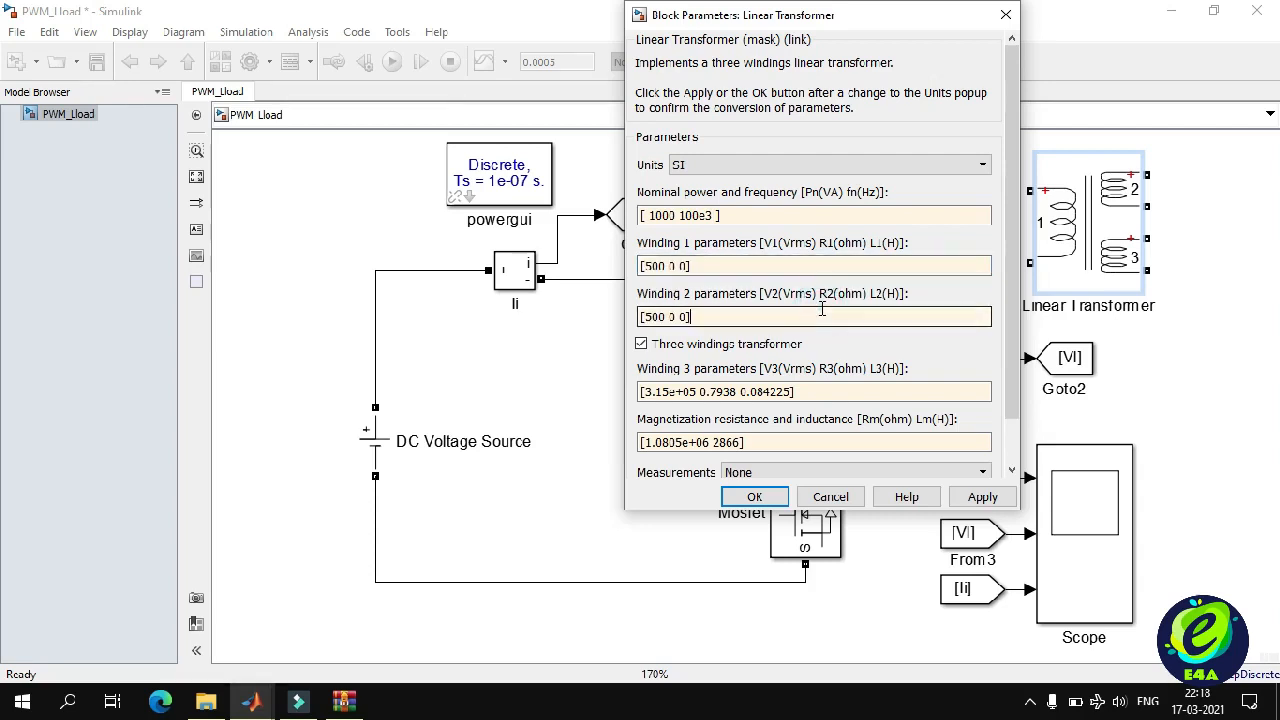
Disable the three windings option, set the magnetization resistance and inductance to [10e3 1e-3], and accept the transformer parameters.
left_click(642, 345)
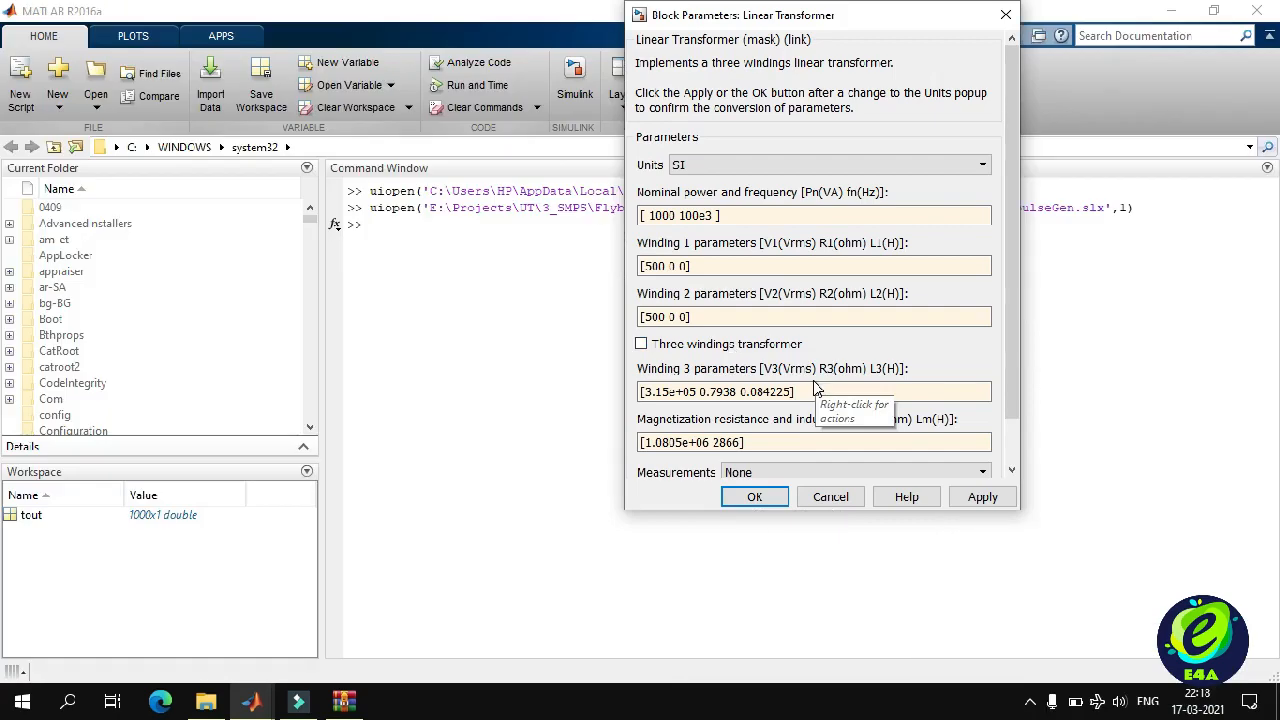
left_click(806, 390)
triple_click(775, 437)
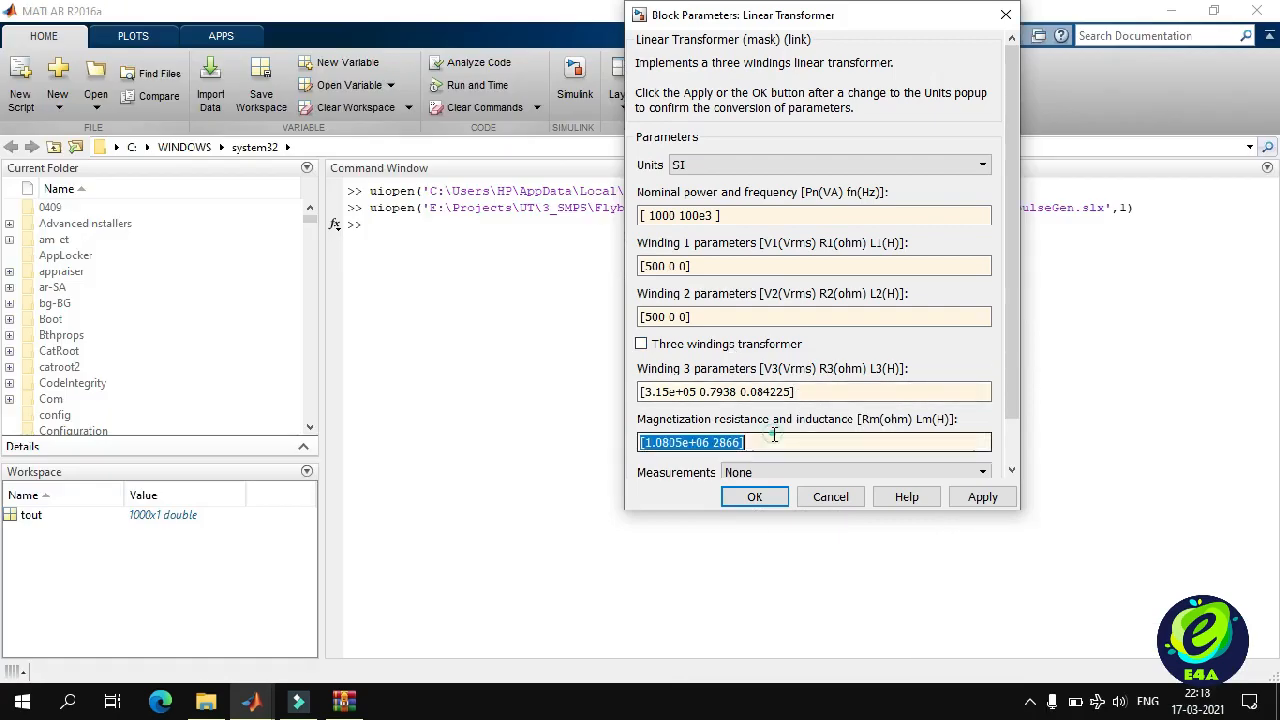
type("[10e3 1e-3]")
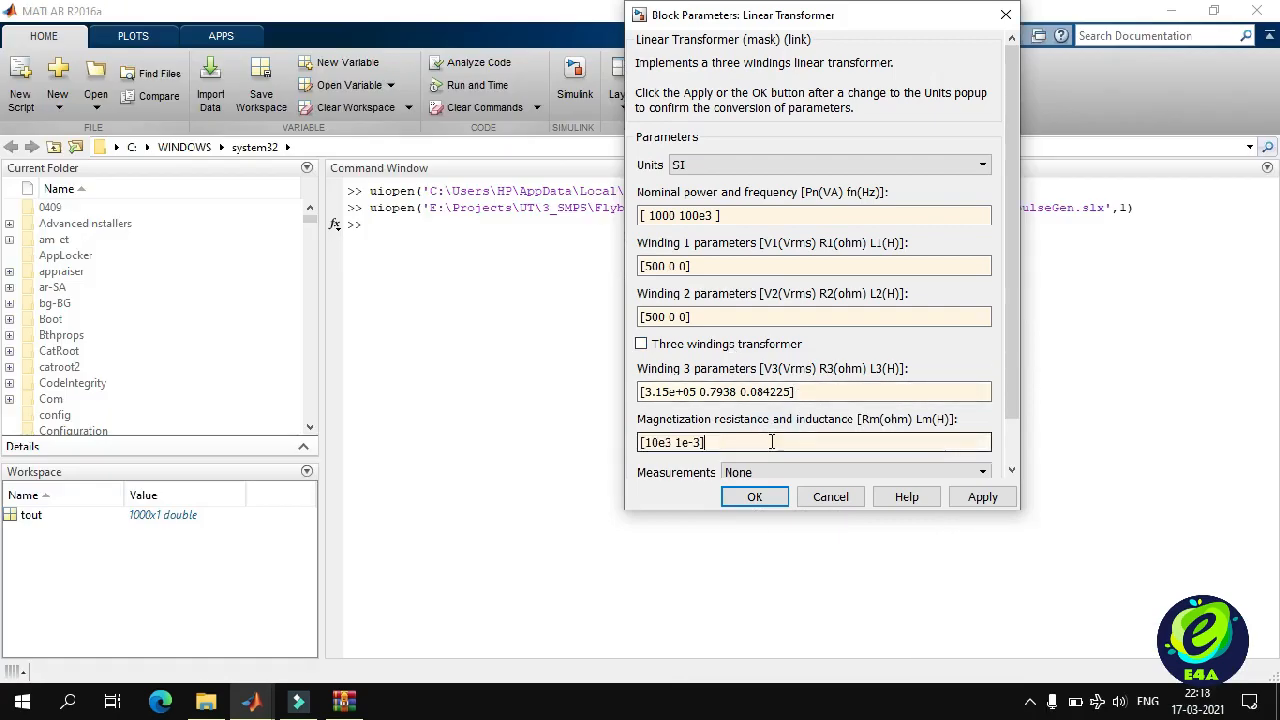
left_click(752, 495)
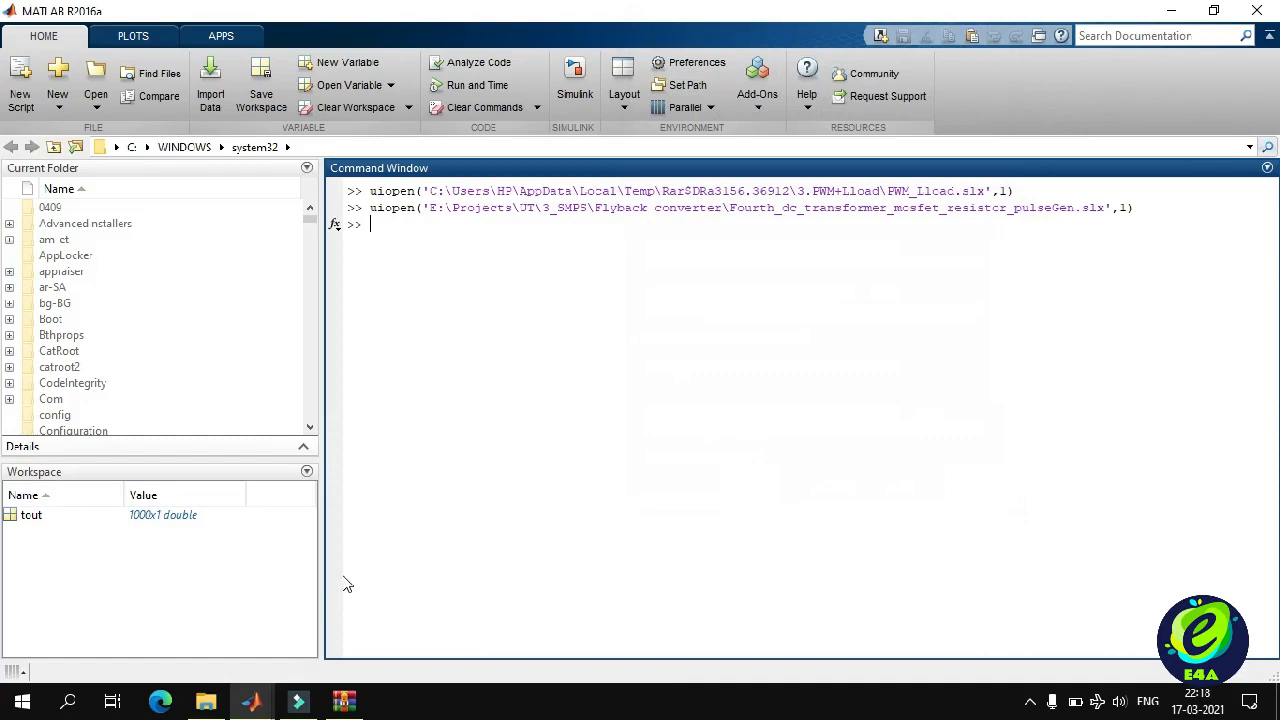
Switch back to the PWM_Lload model window and set the Mosfet's FET resistance Ron to 0.01 ohms.
left_click(251, 703)
left_click(308, 630)
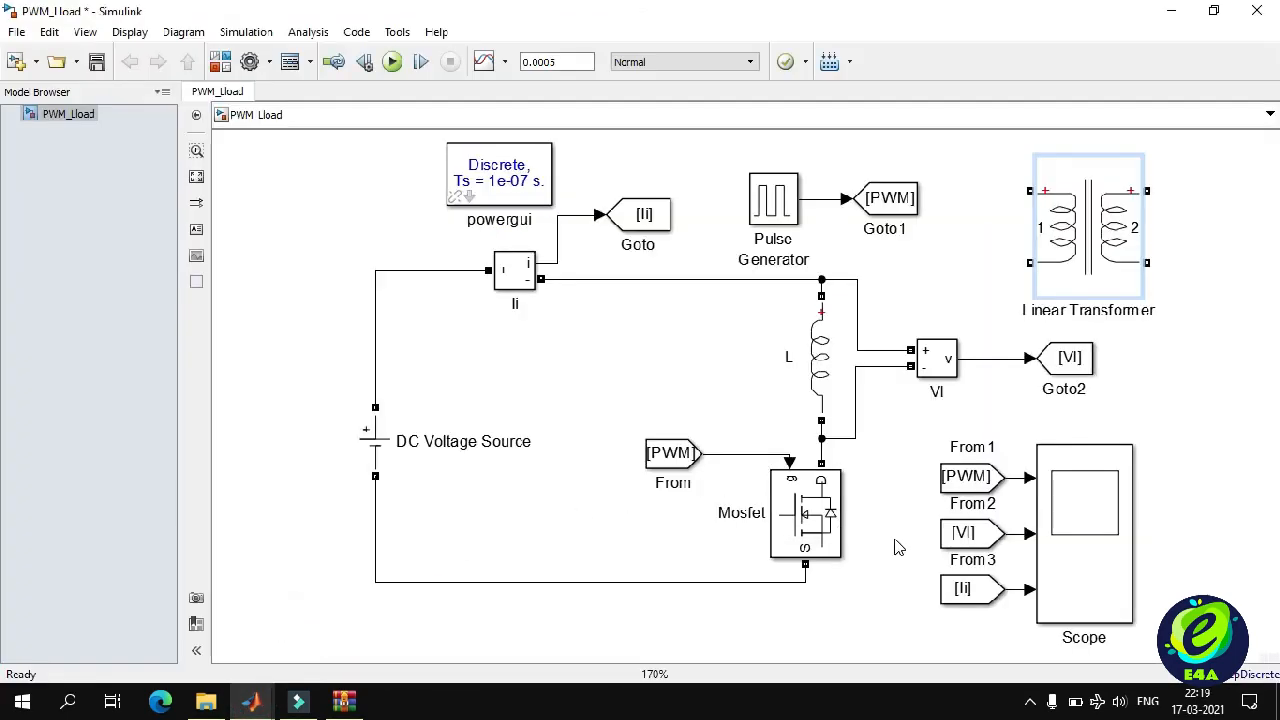
left_click(832, 550)
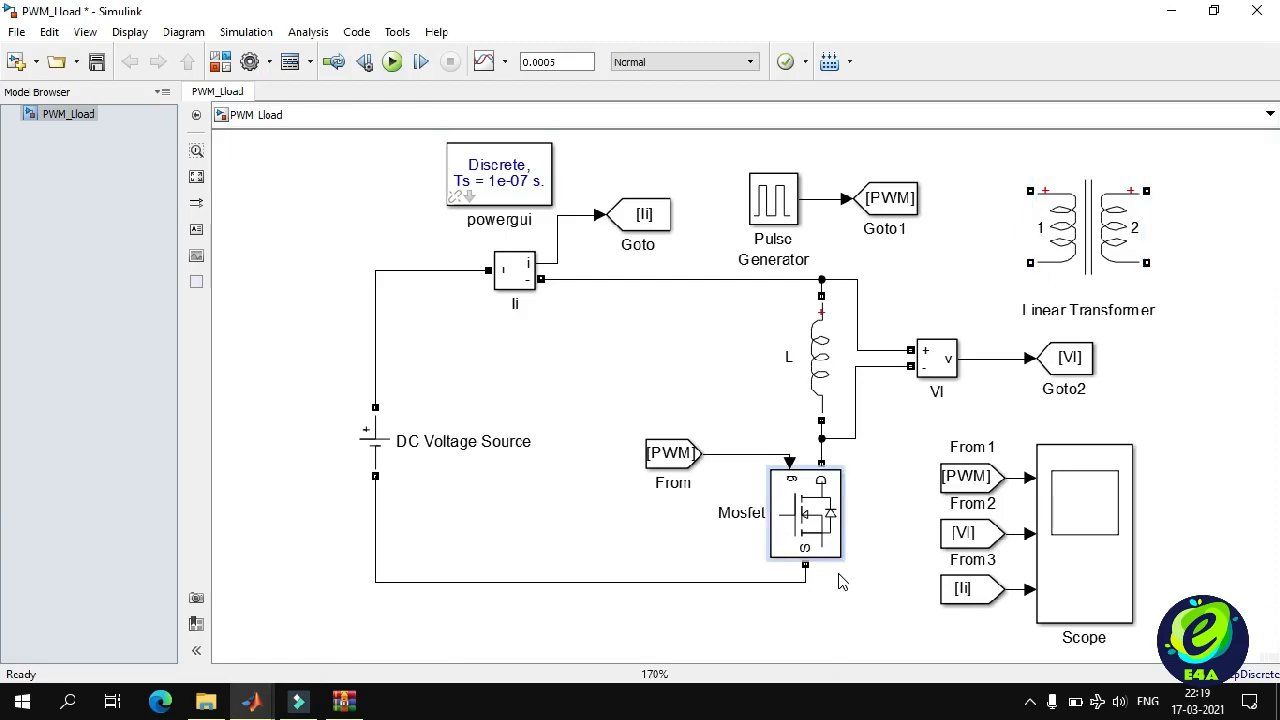
double_click(817, 537)
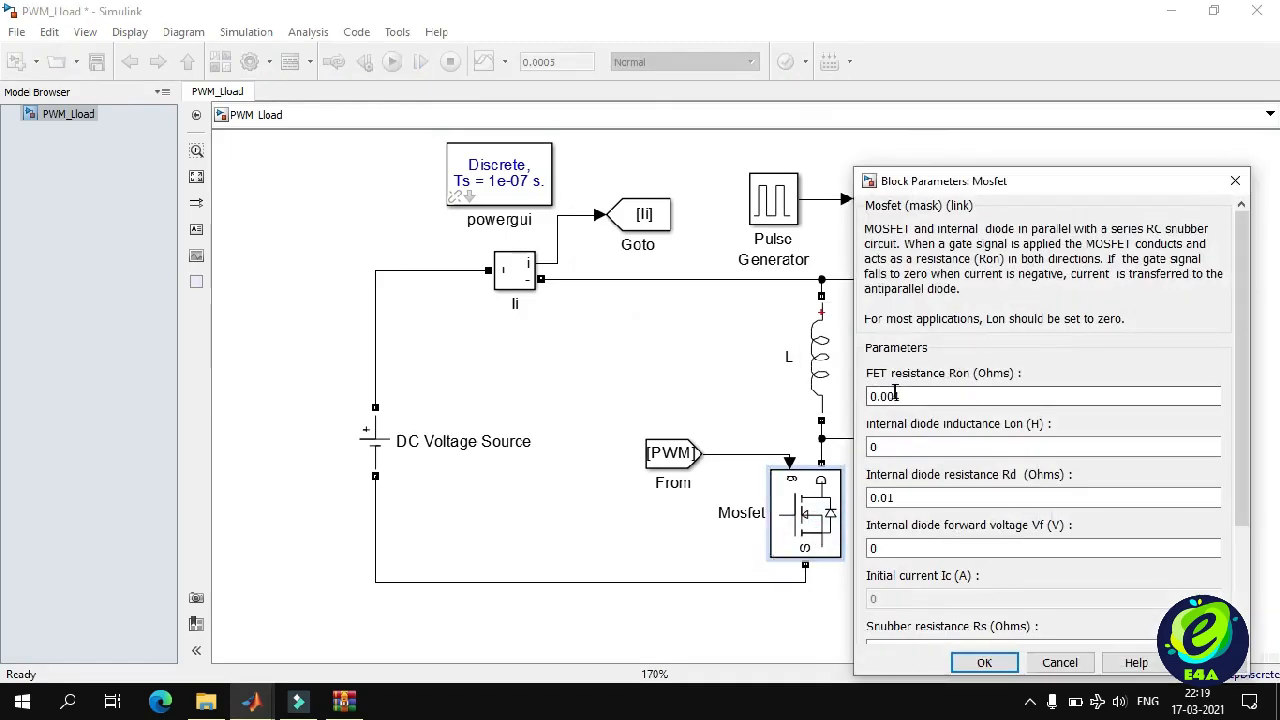
double_click(920, 397)
key("Left")
key("BackSpace")
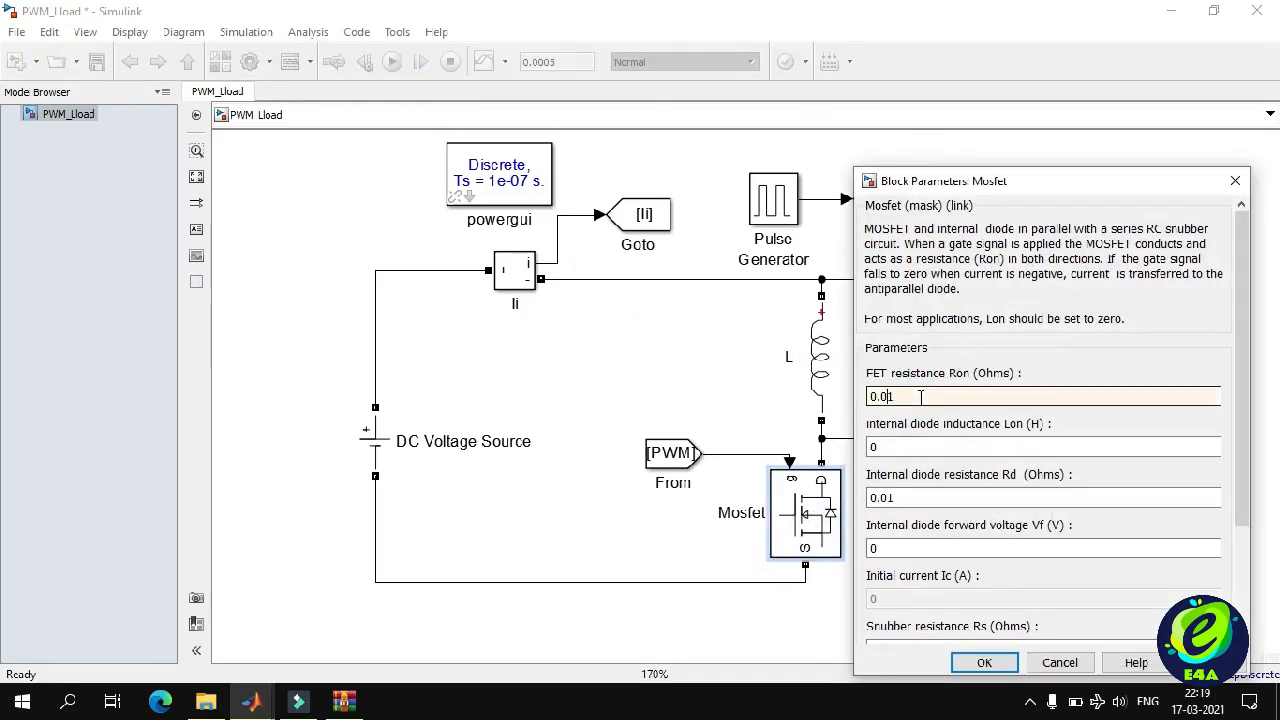
left_click(984, 663)
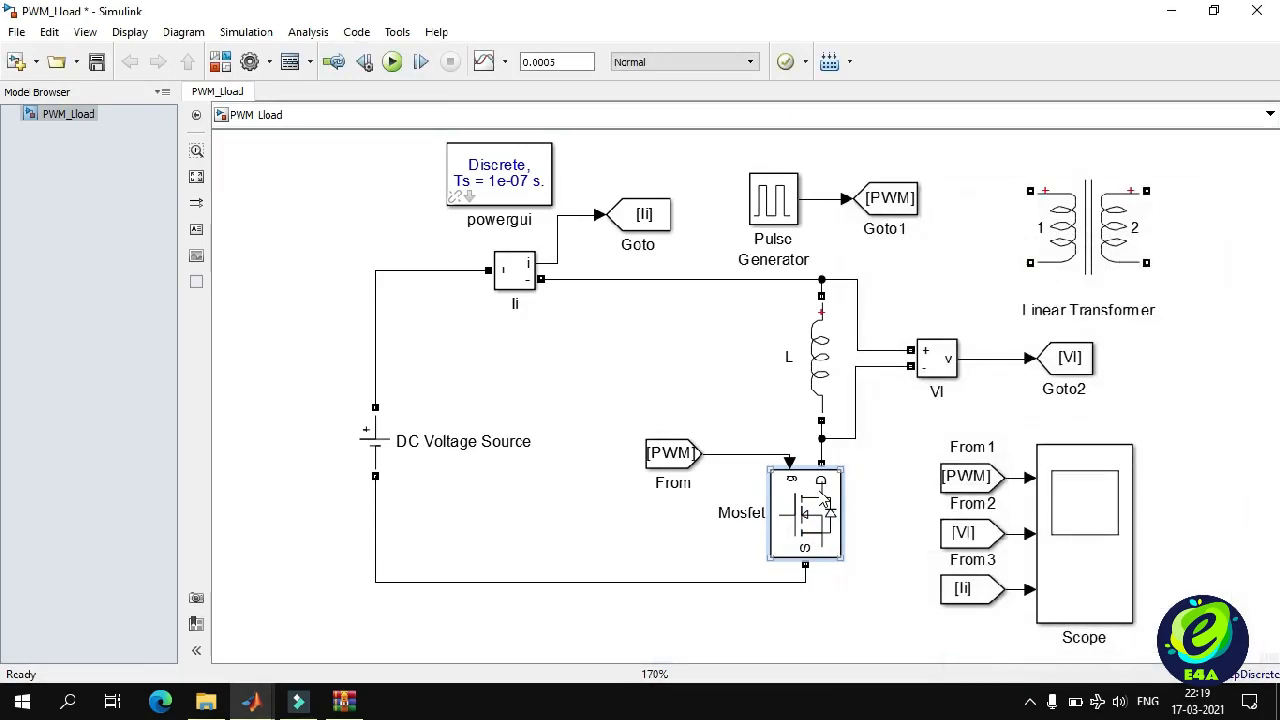
Set the Pulse Generator's pulse width to 30 % of the period.
left_click(774, 203)
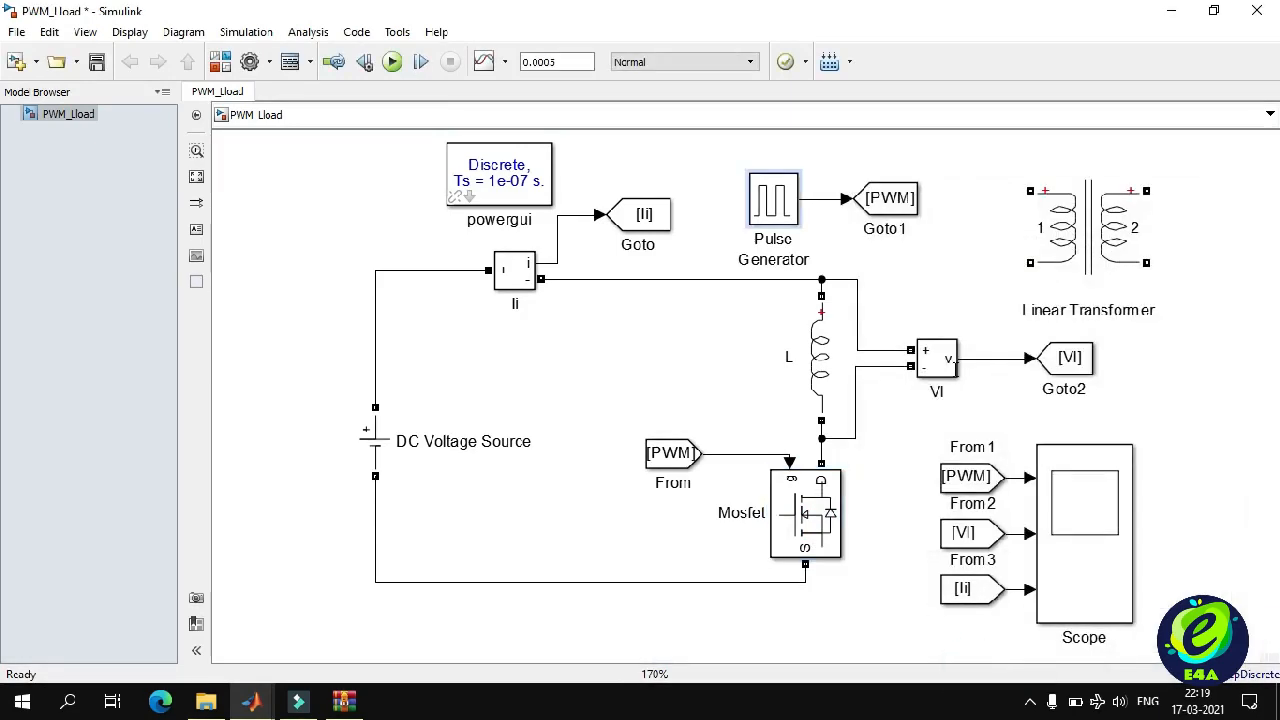
double_click(780, 205)
scroll(884, 434, "down", 3)
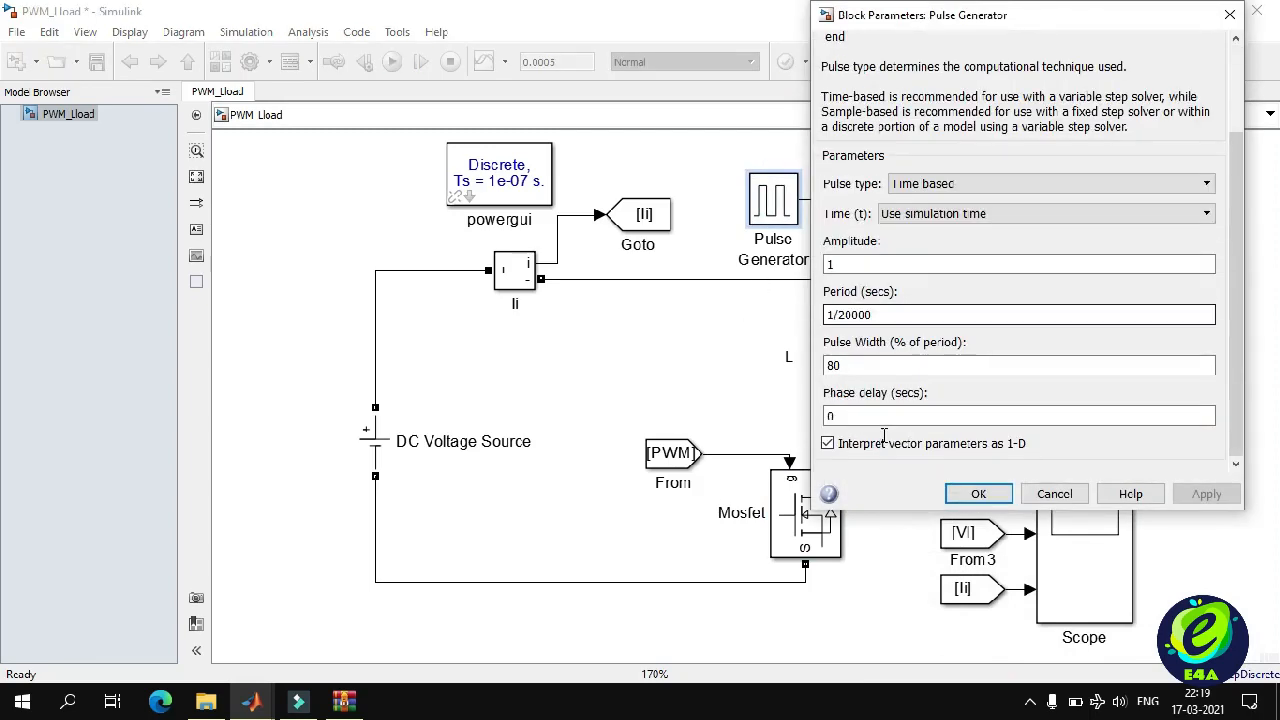
double_click(887, 364)
type("3")
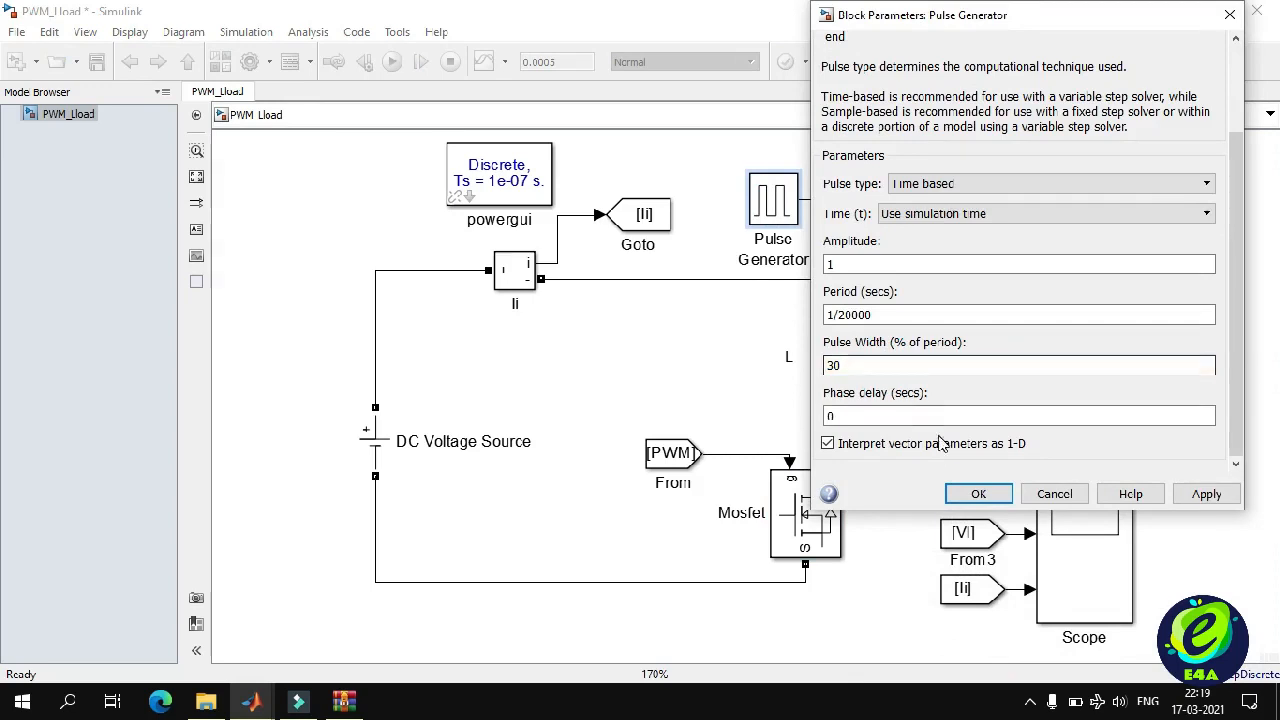
left_click(975, 493)
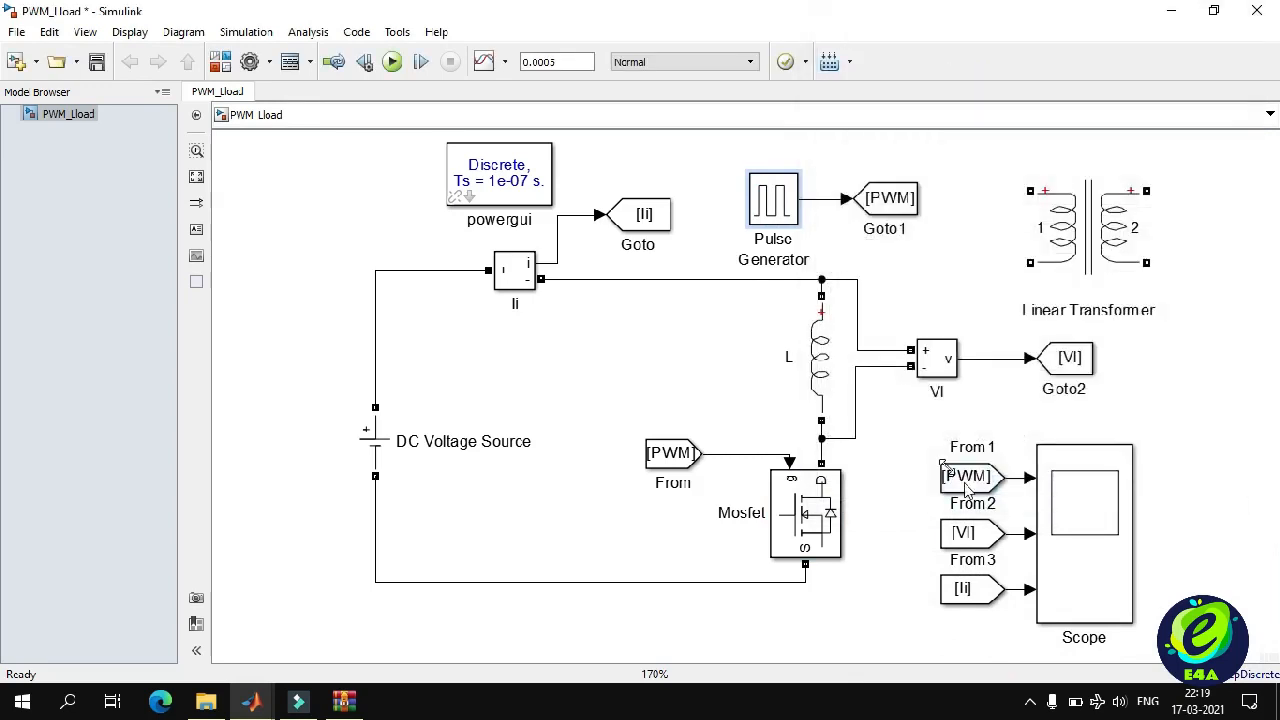
Delete the inductor L and move the Linear Transformer into its place above the Mosfet.
left_click(843, 395)
left_click(851, 413)
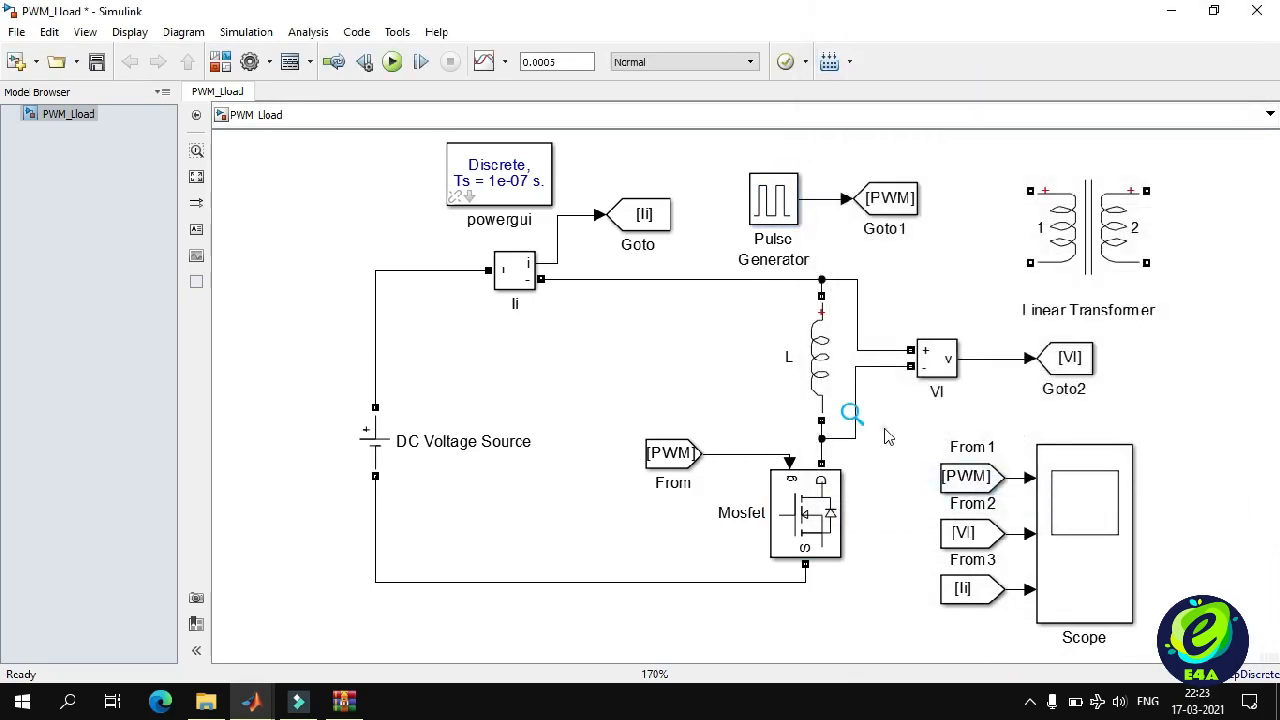
left_click(820, 352)
left_click(820, 352)
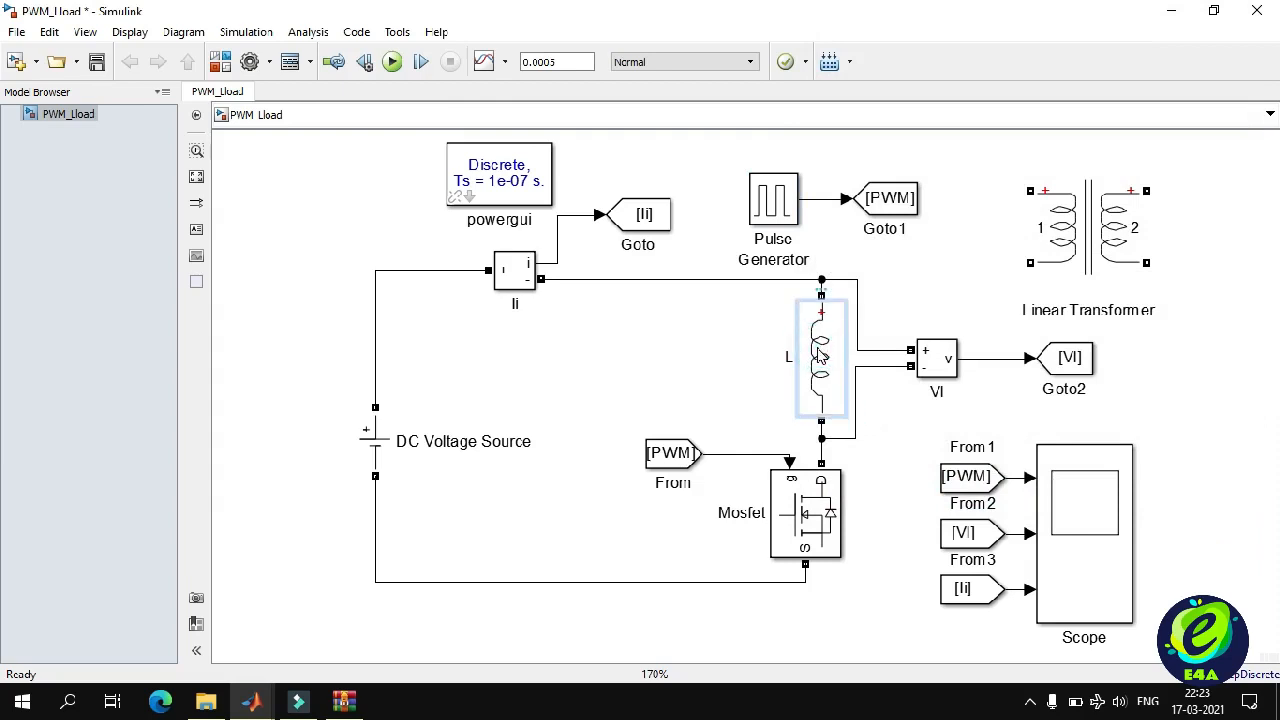
key("Delete")
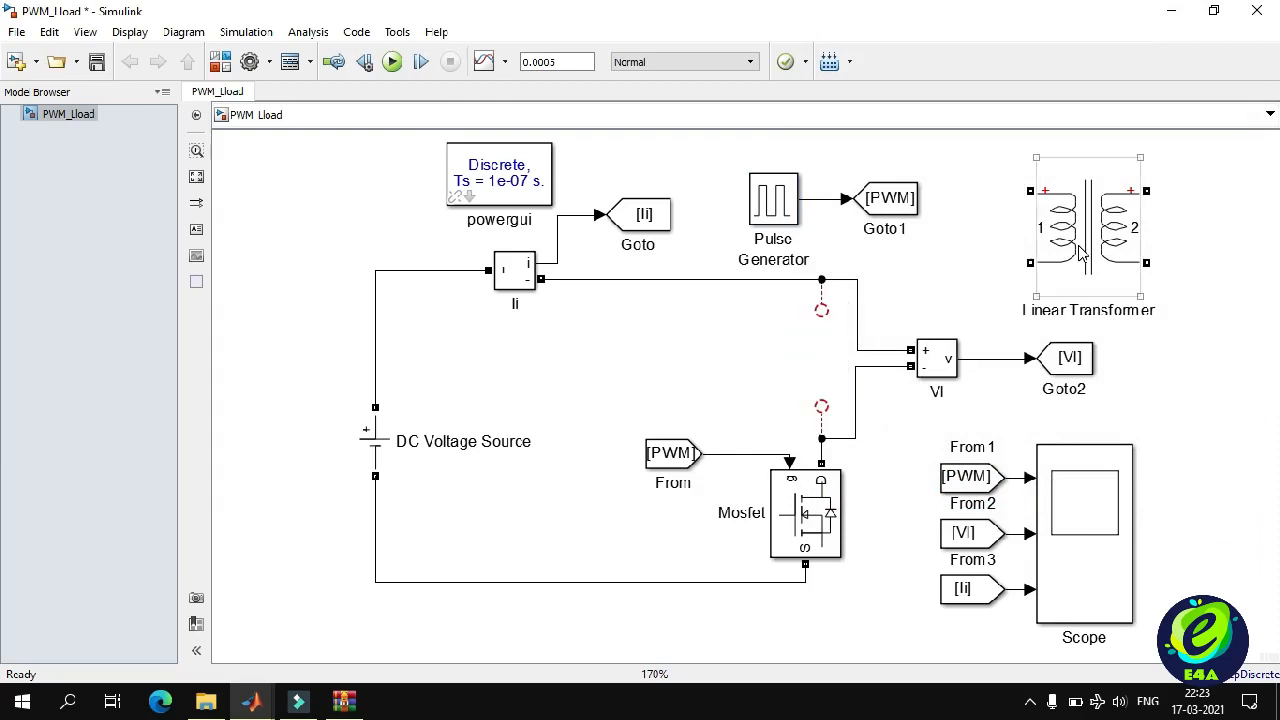
left_click_drag(1078, 245, 760, 376)
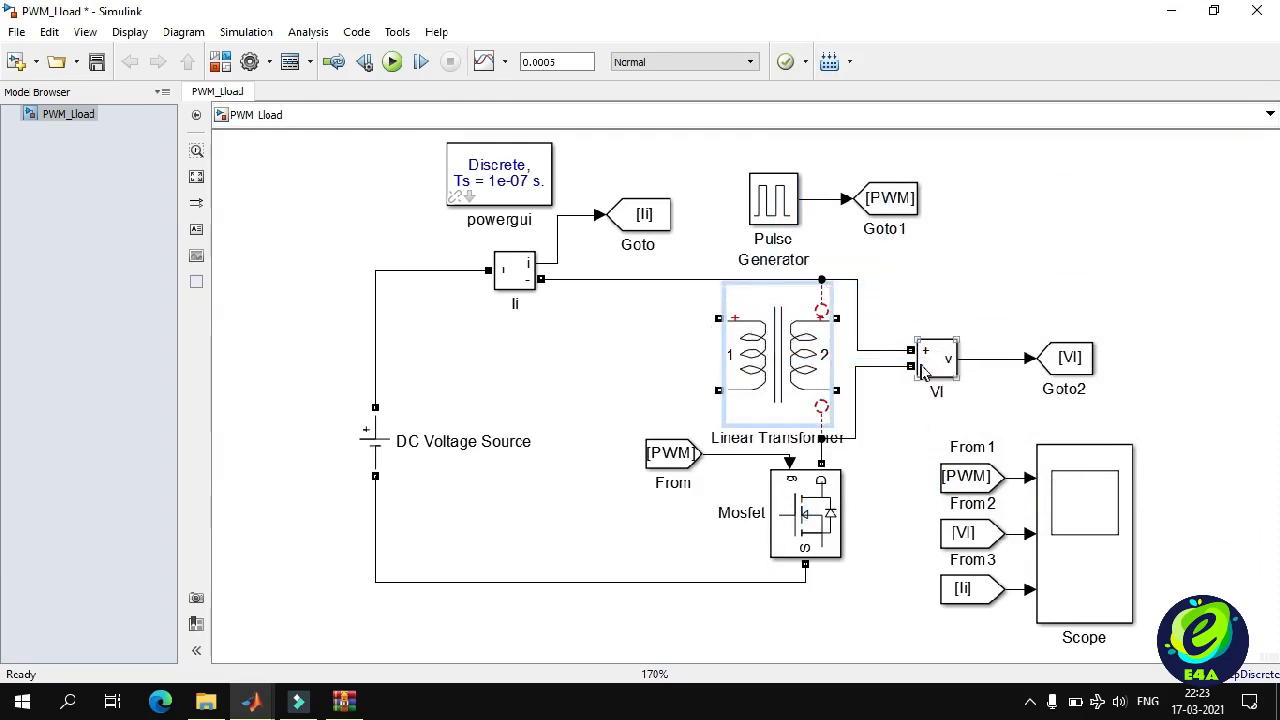
Move the Vl measurement block to the transformer's primary side and connect the loose circuit lines to the two winding 1 terminals.
left_click_drag(937, 368, 686, 361)
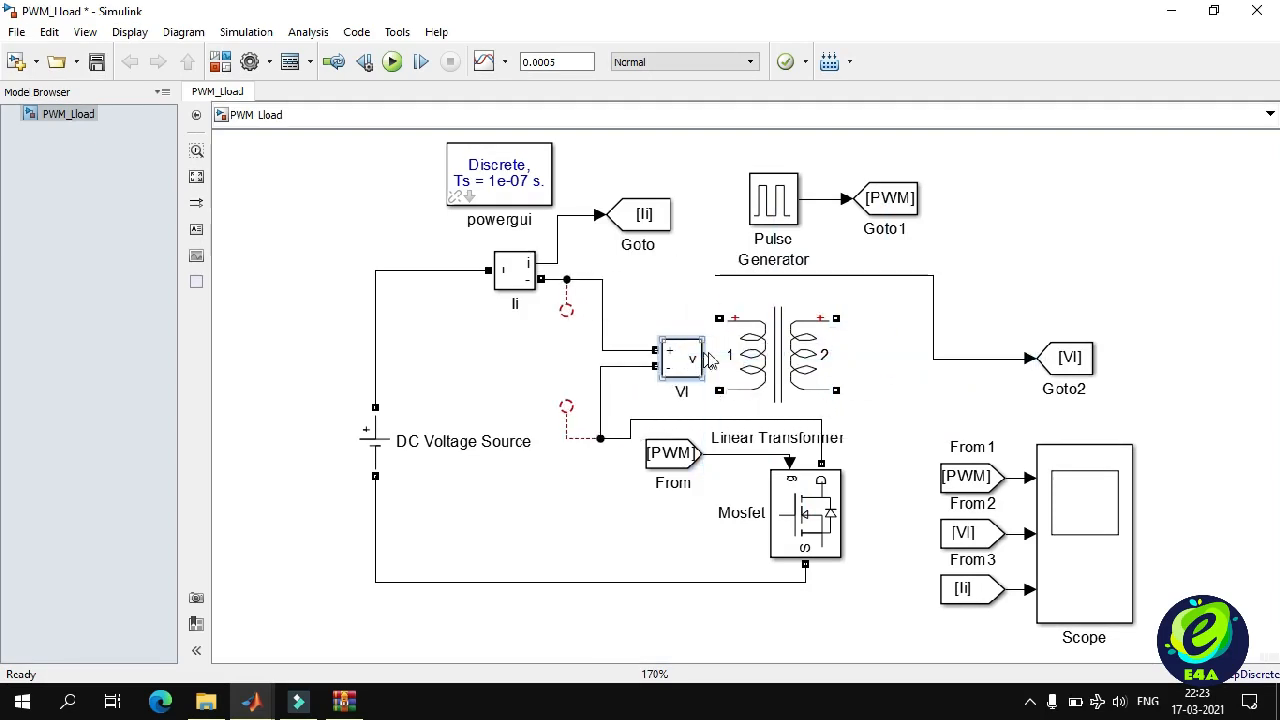
left_click_drag(786, 360, 810, 360)
left_click_drag(566, 306, 748, 316)
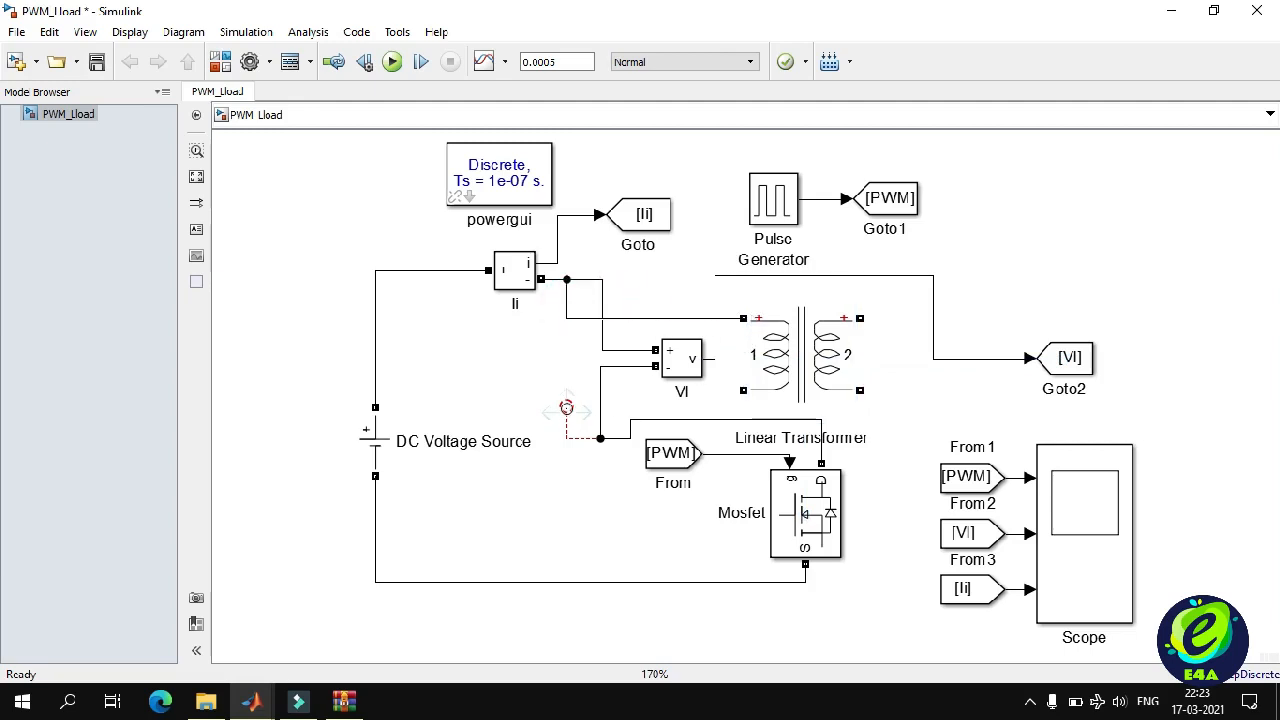
mouse_move(566, 407)
left_mouse_down()
mouse_move(623, 434)
mouse_move(740, 392)
left_mouse_up()
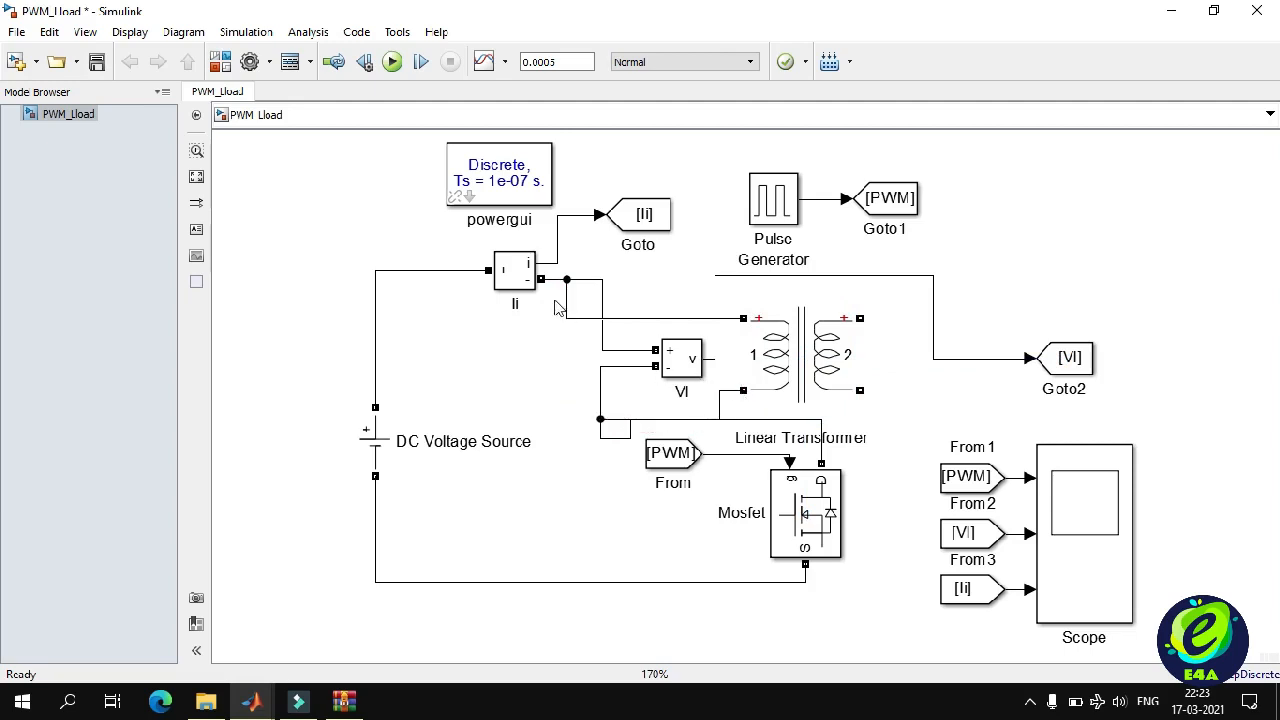
Shift the Ii and powergui blocks toward the DC source side and reroute both Vl input lines further from the transformer.
left_click_drag(512, 268, 432, 268)
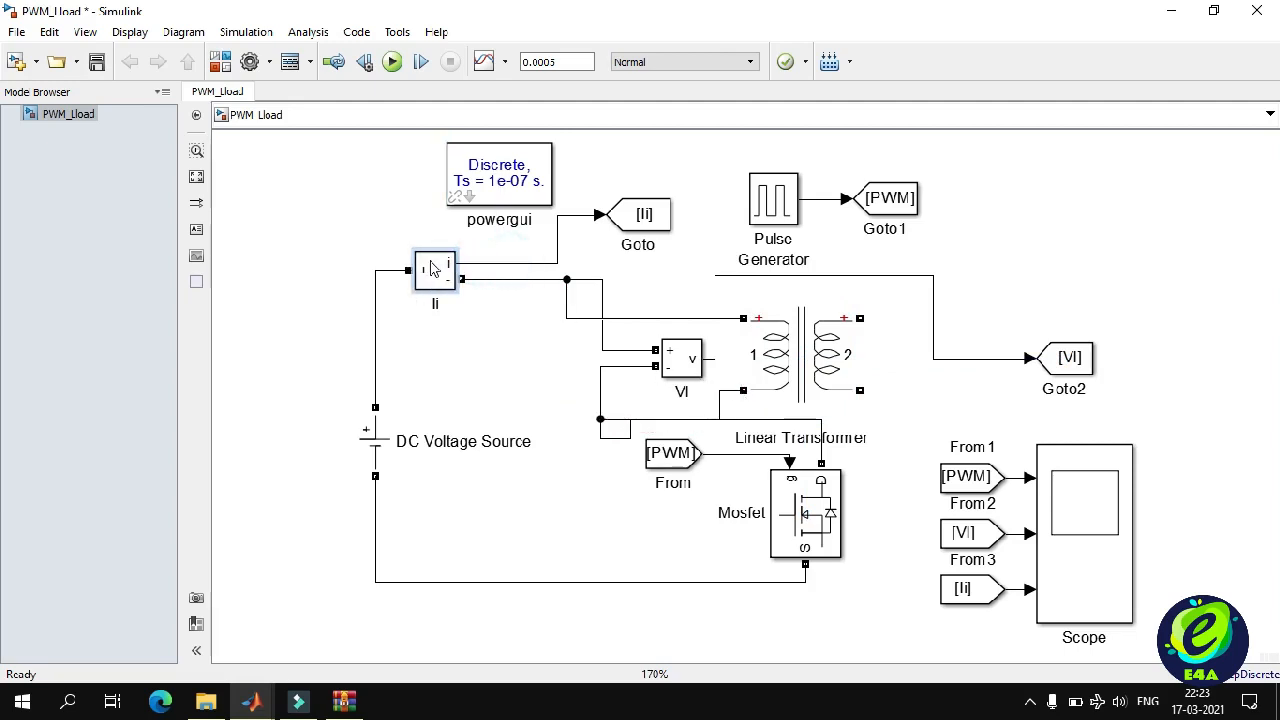
left_click_drag(500, 187, 425, 195)
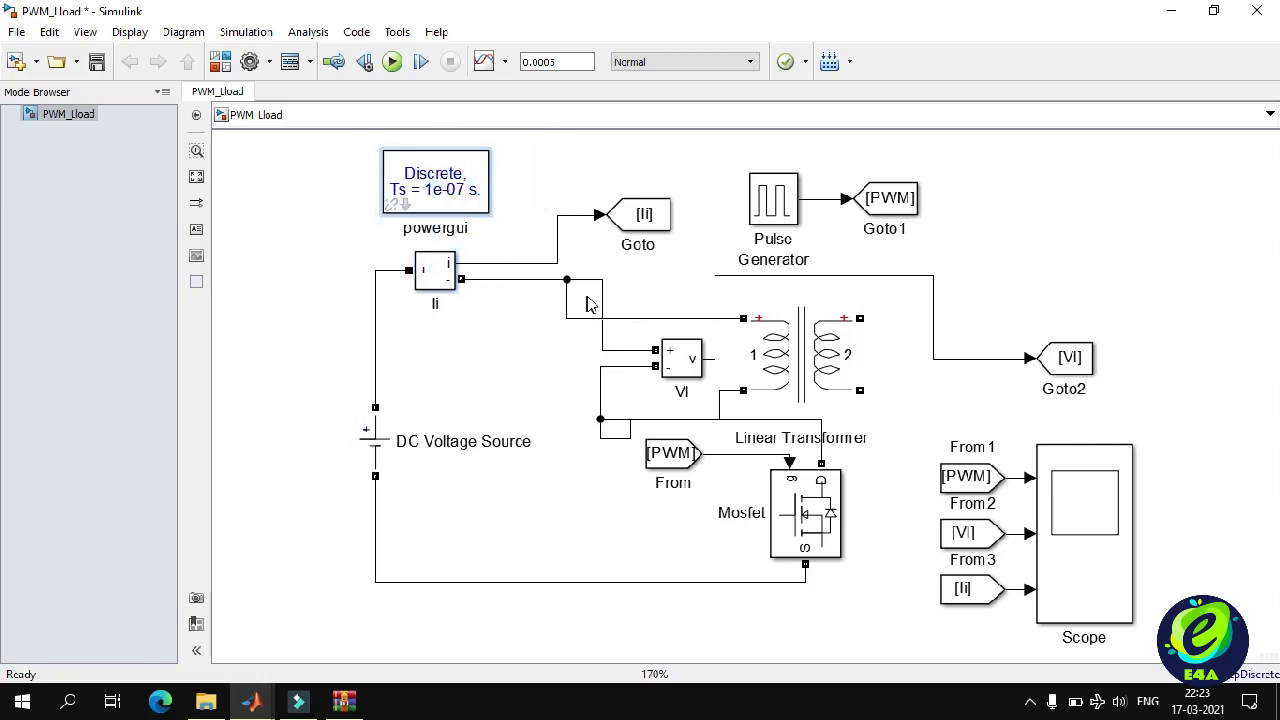
left_click_drag(604, 305, 495, 291)
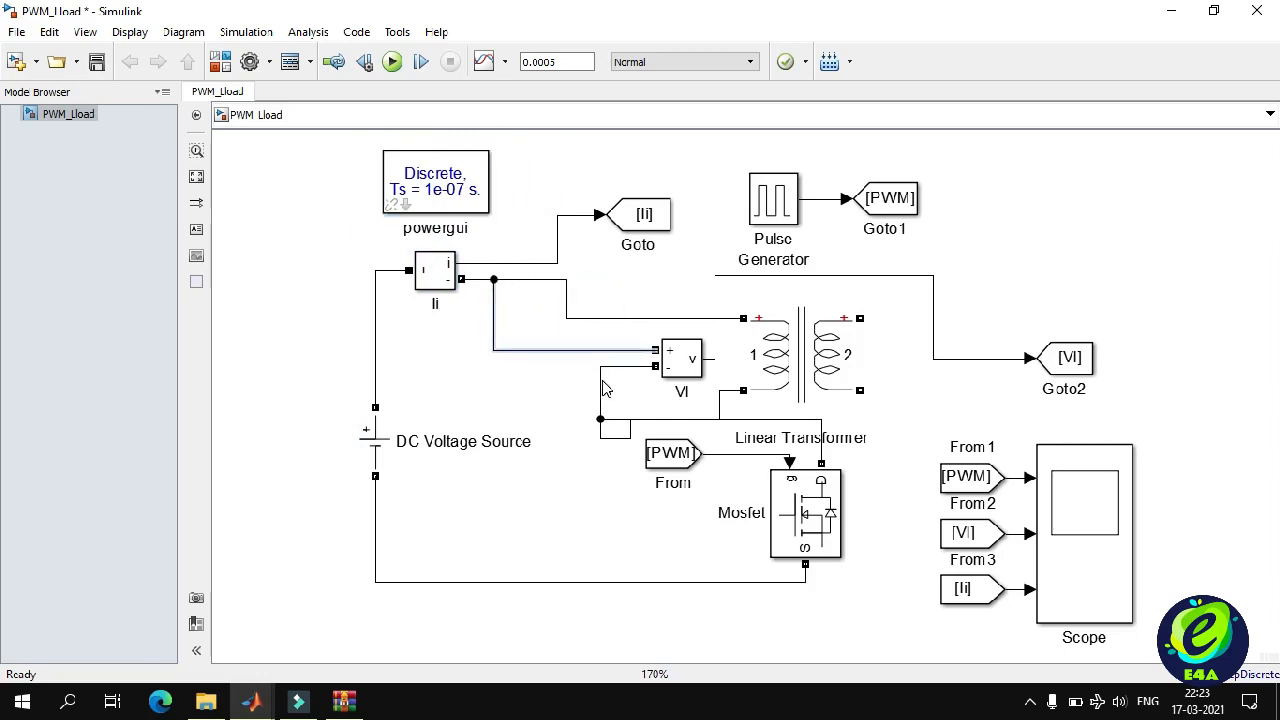
left_click_drag(602, 382, 507, 378)
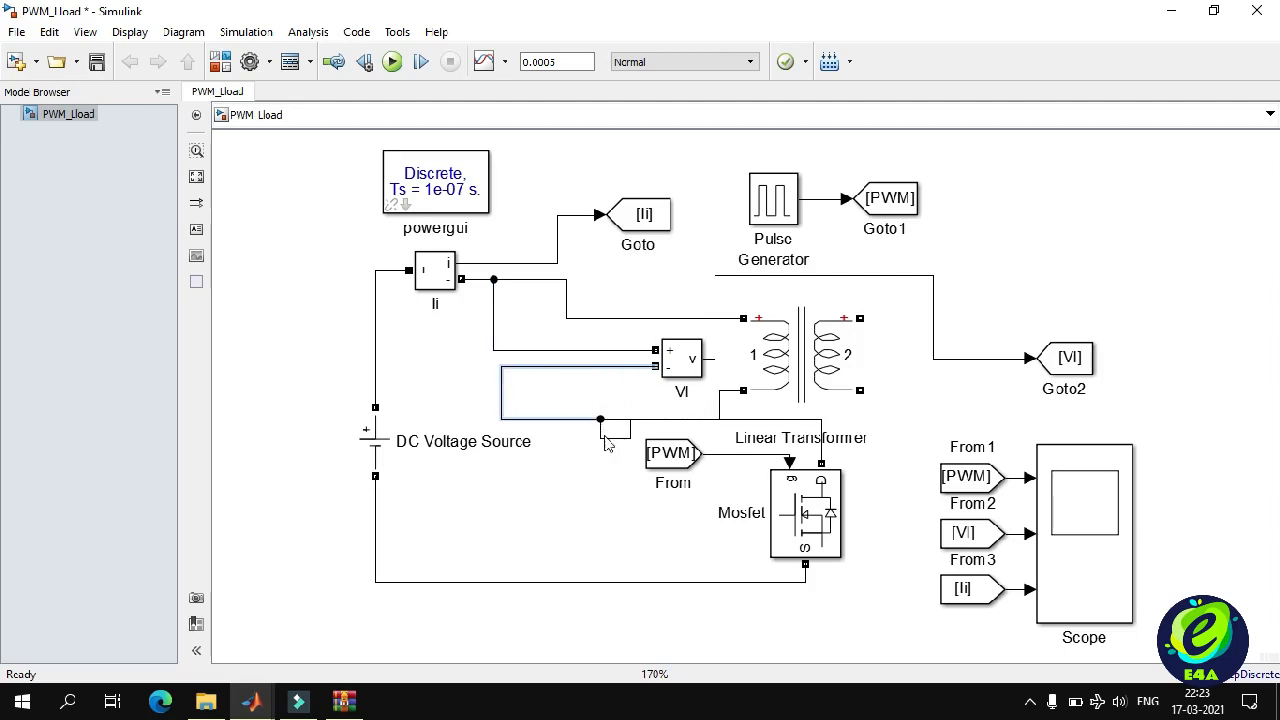
Straighten the kinked line running from Vl's negative input to the transformer and Mosfet drain.
left_click_drag(613, 439, 615, 420)
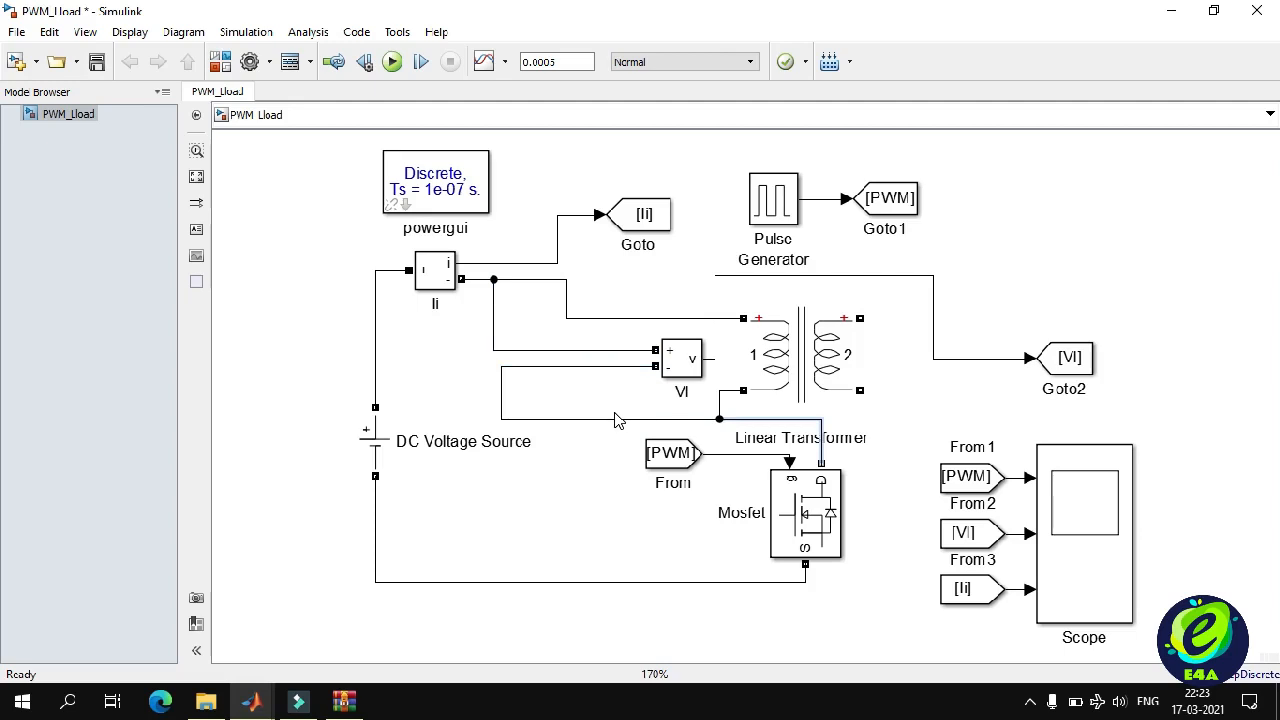
left_click(806, 358)
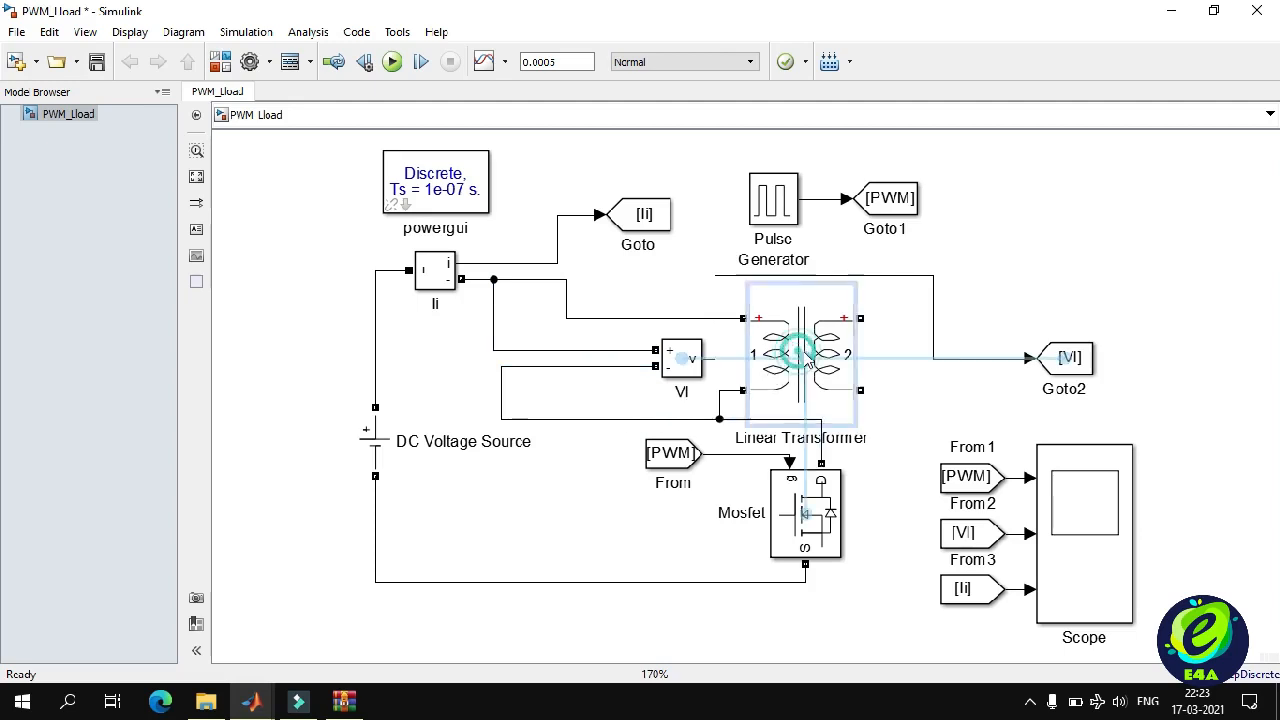
left_click(1034, 223)
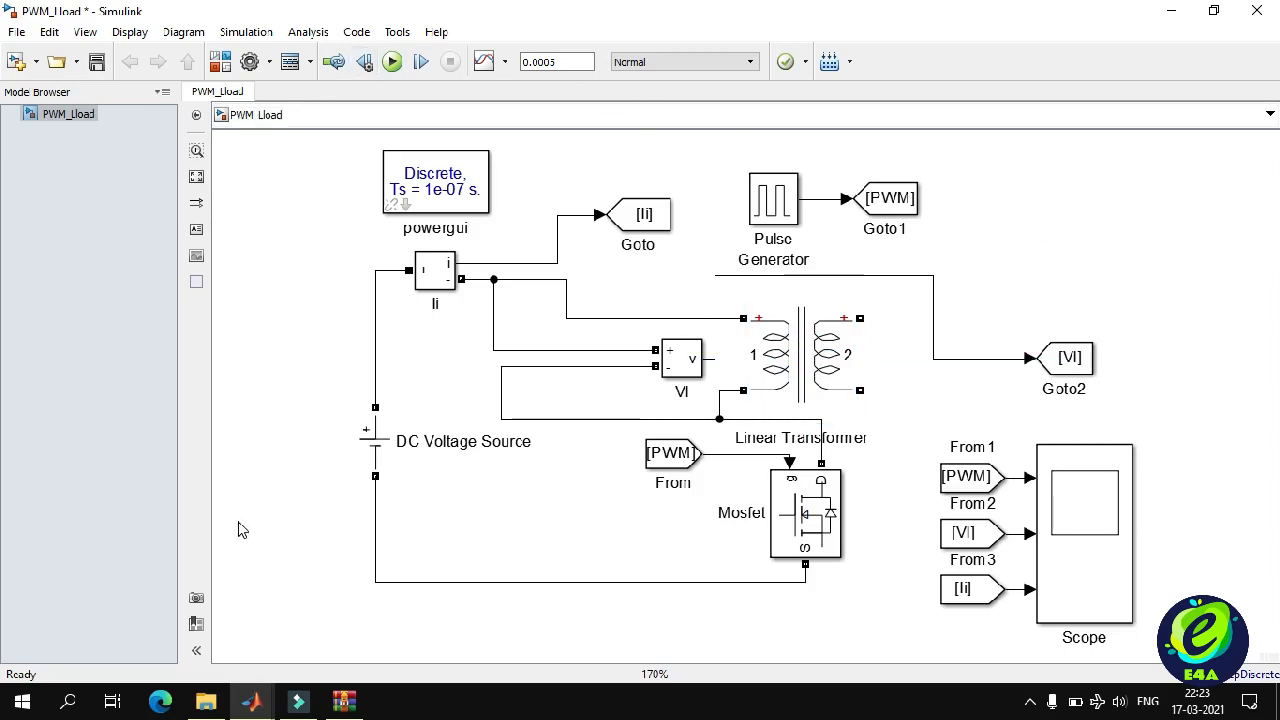
Search the Simulink Library Browser for "series rlc".
left_click(251, 701)
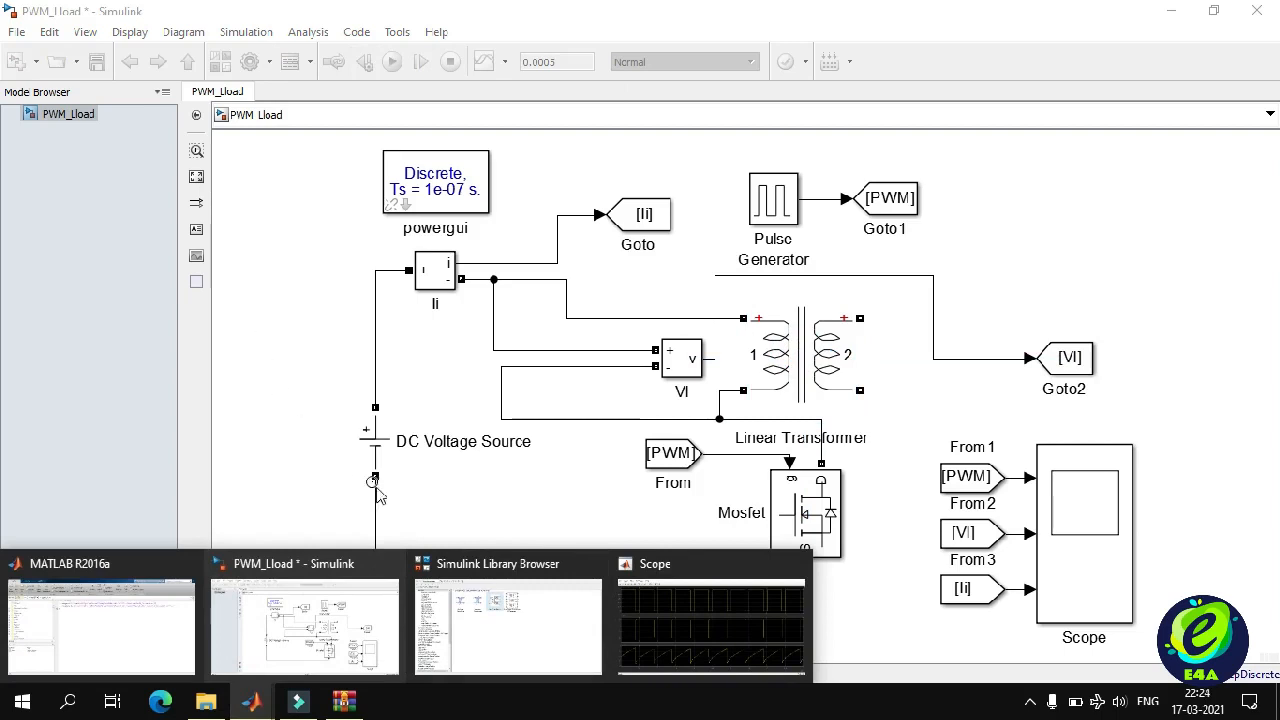
left_click(500, 610)
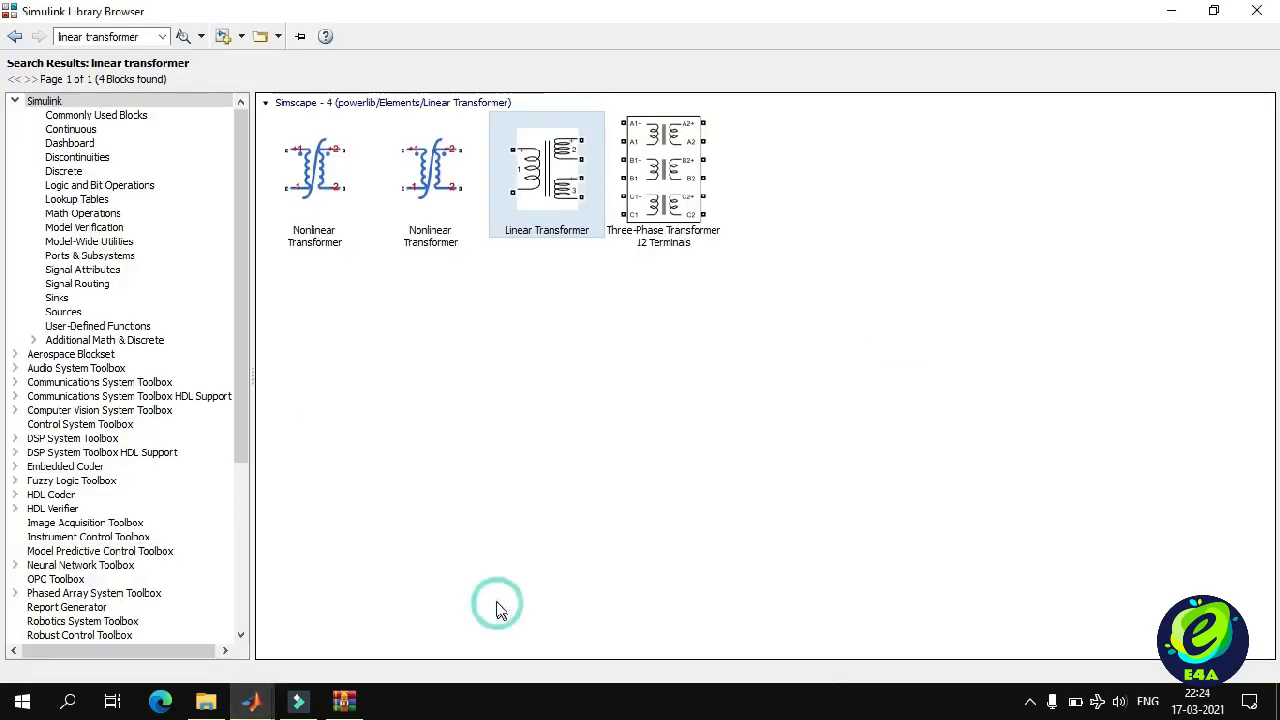
left_click(132, 36)
type("ser")
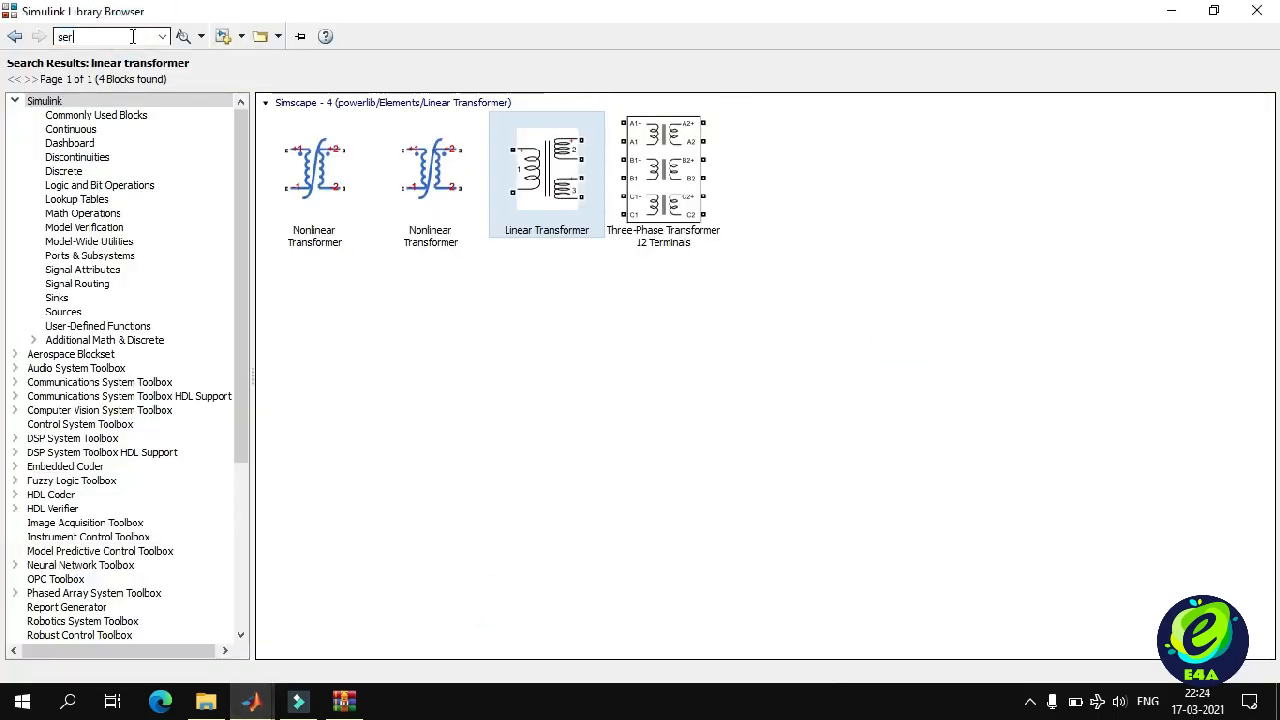
type("ies rlc")
key("Return")
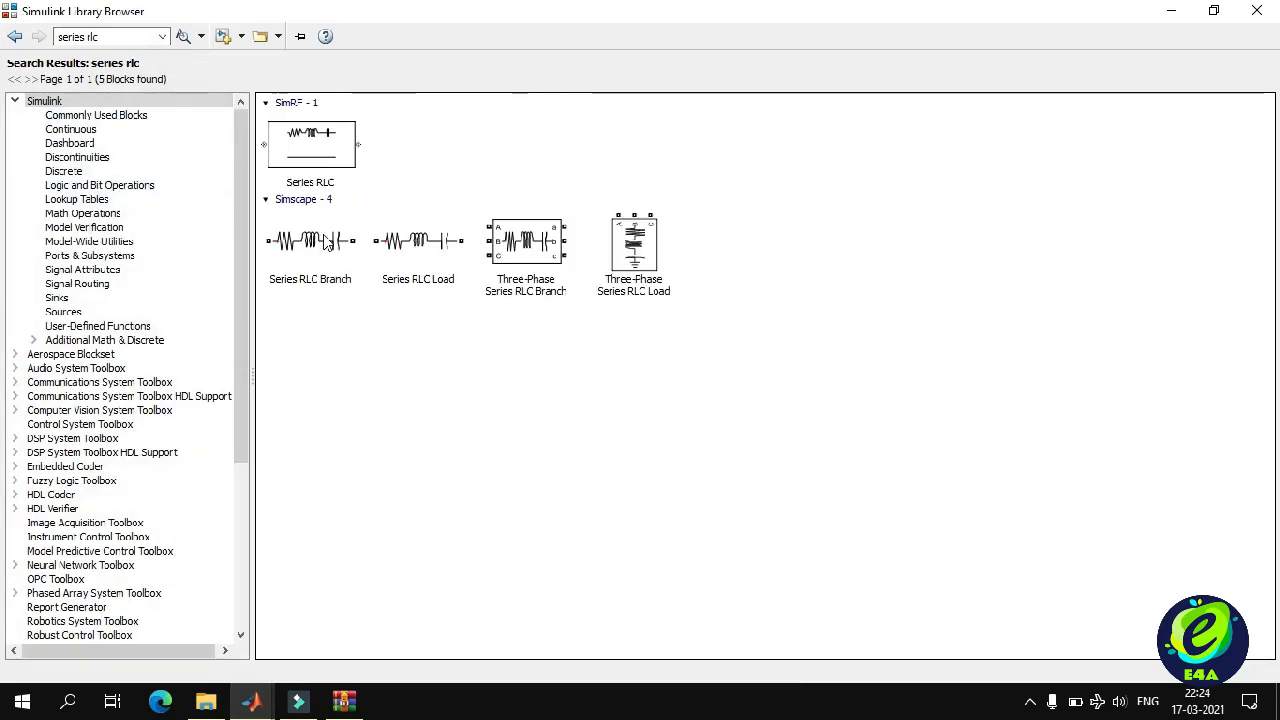
Add a Series RLC Branch to the PWM_Lload model, place it above Goto2 and rotate it to stand vertically.
left_click(328, 244)
right_click(330, 243)
left_click(336, 242)
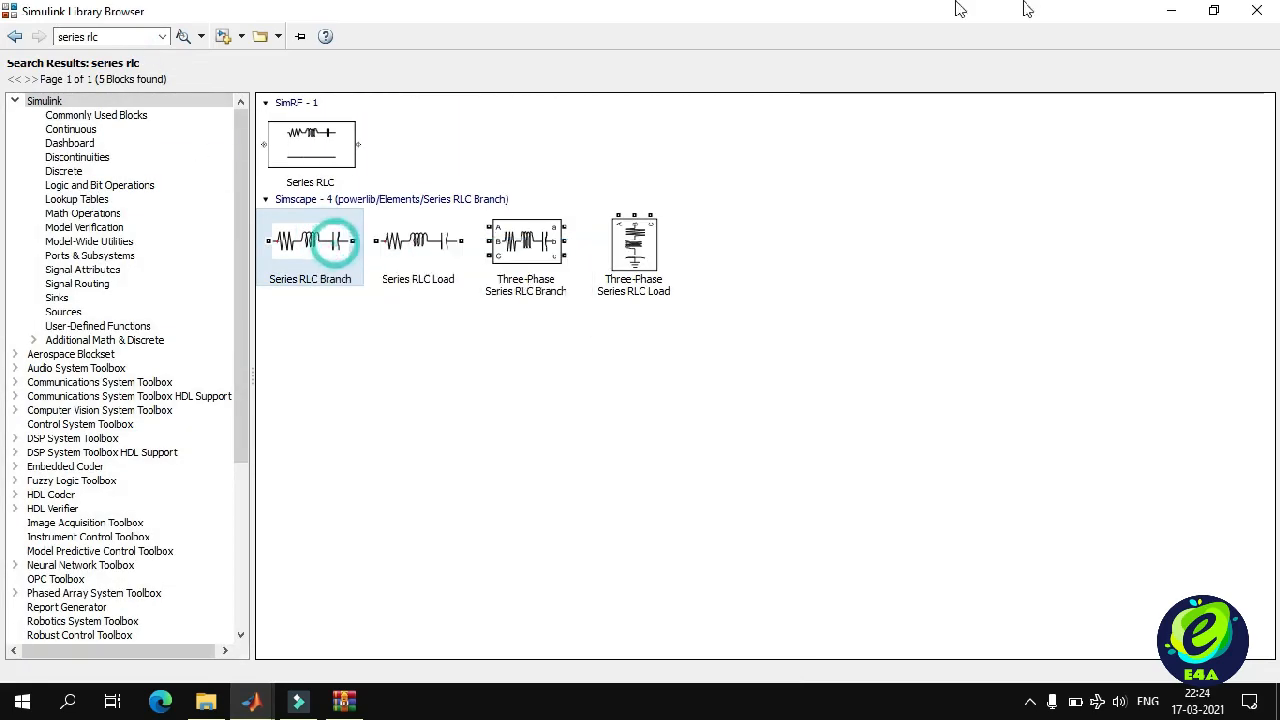
left_click(1184, 8)
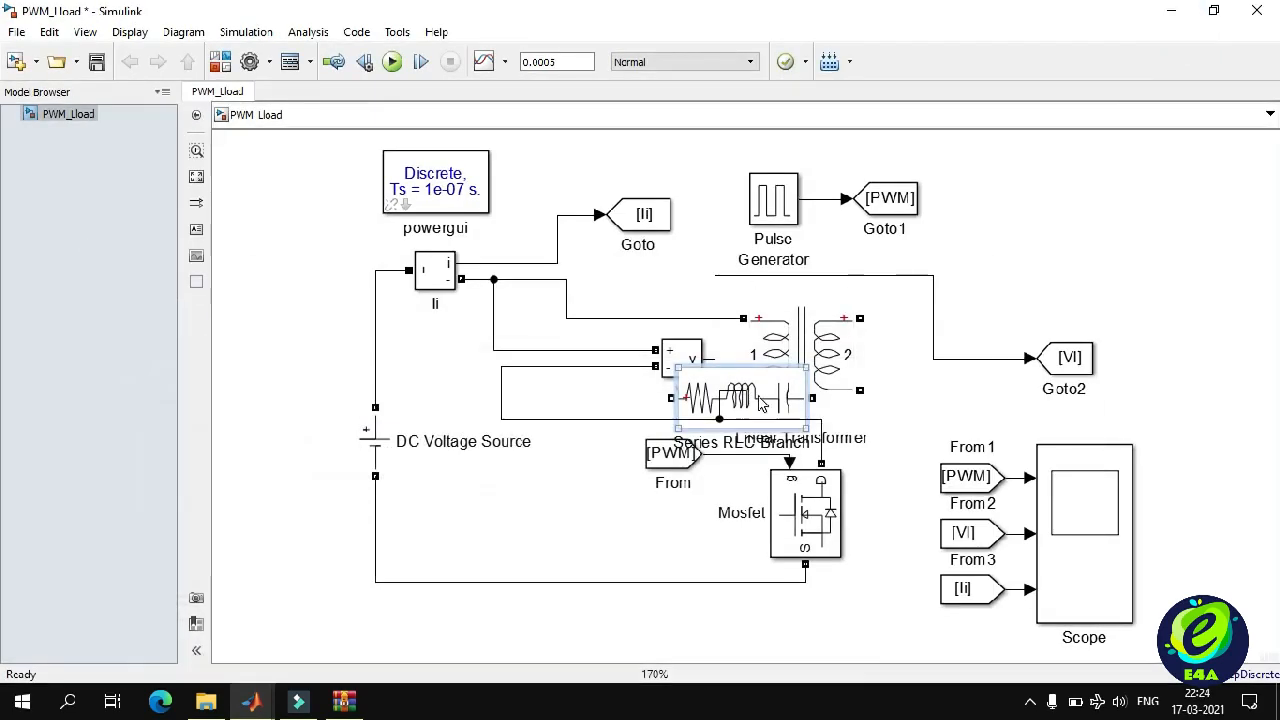
left_click_drag(762, 402, 1074, 260)
key("ctrl+r")
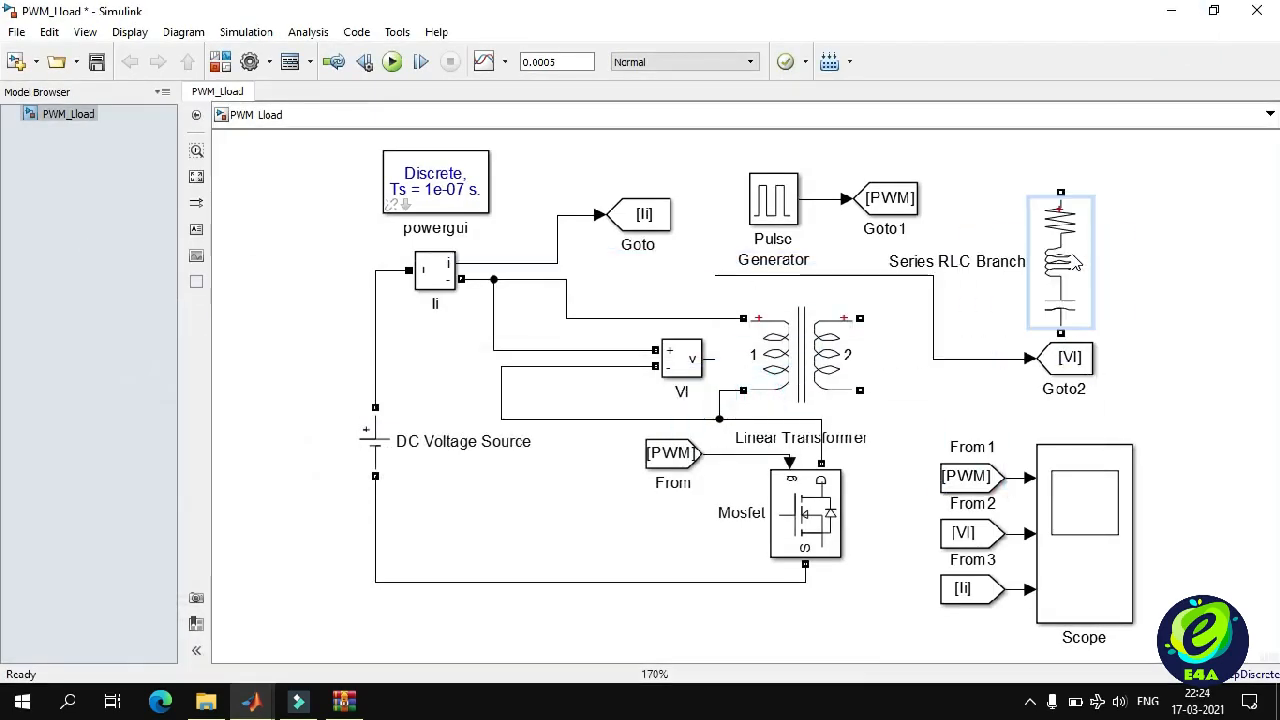
Configure the Series RLC Branch as branch type R with a resistance of 100 ohms.
double_click(1074, 262)
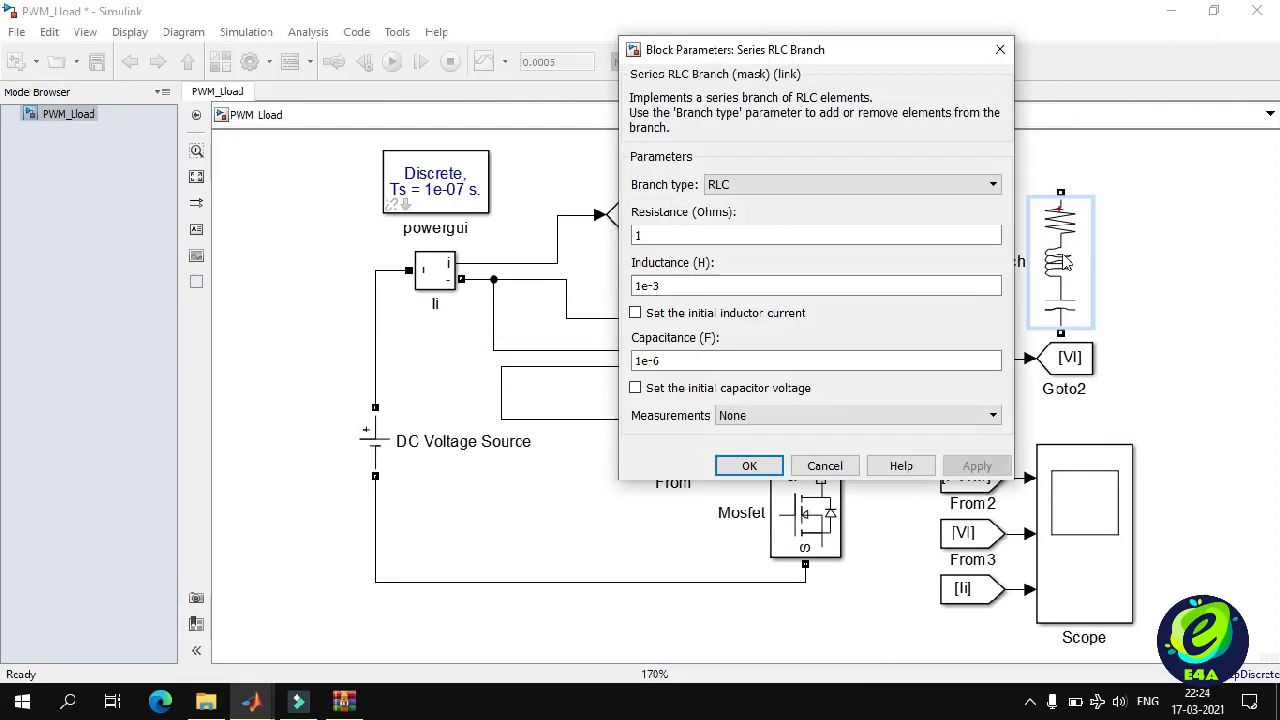
left_click(790, 236)
type("0")
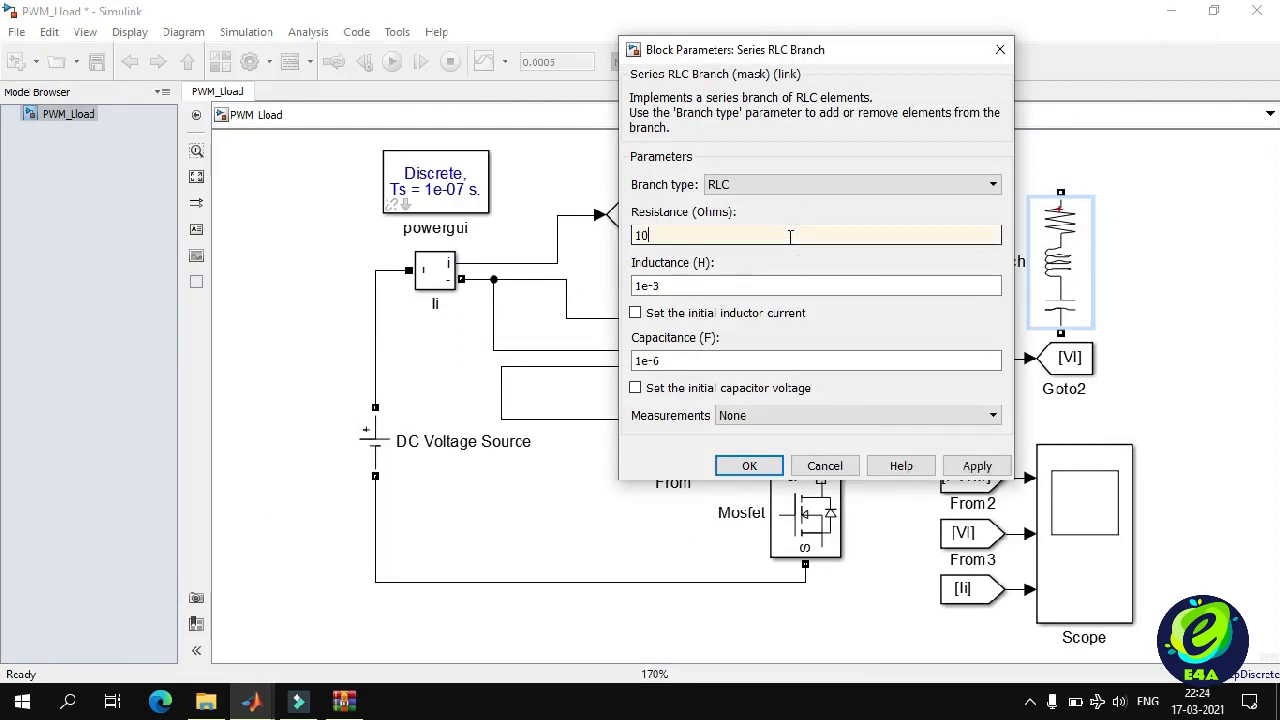
type("0")
key("Down")
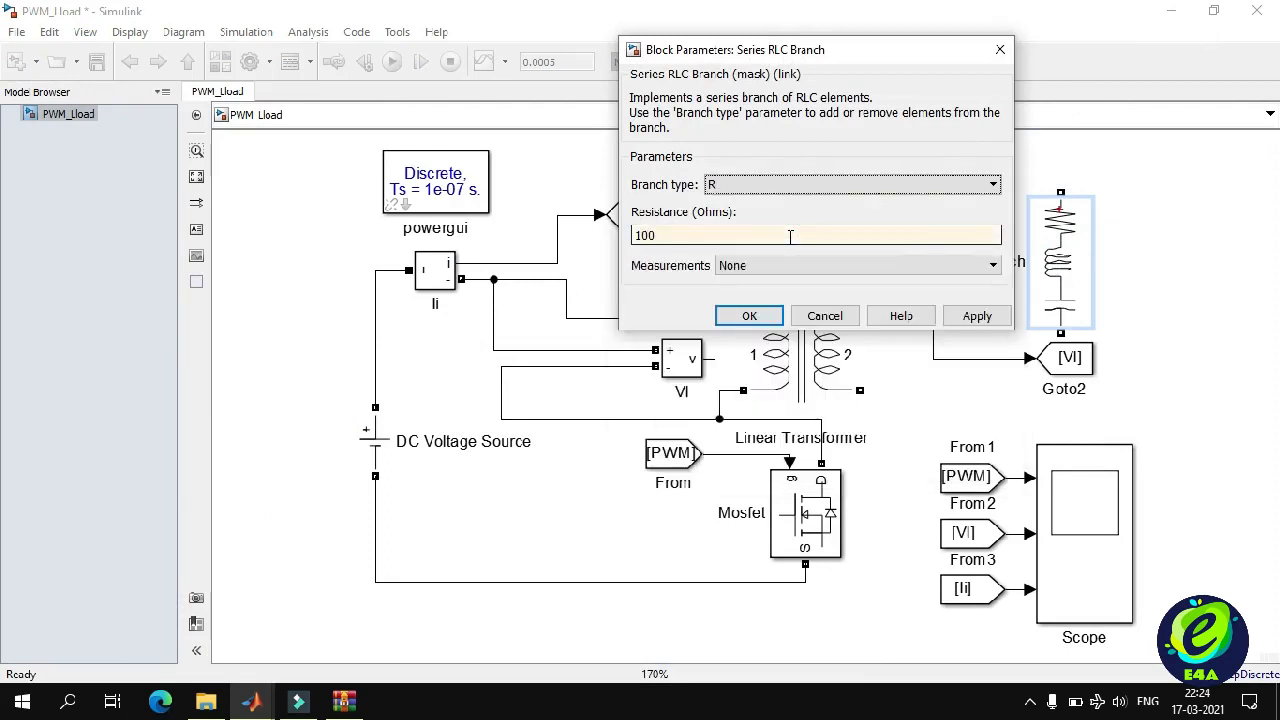
key("Return")
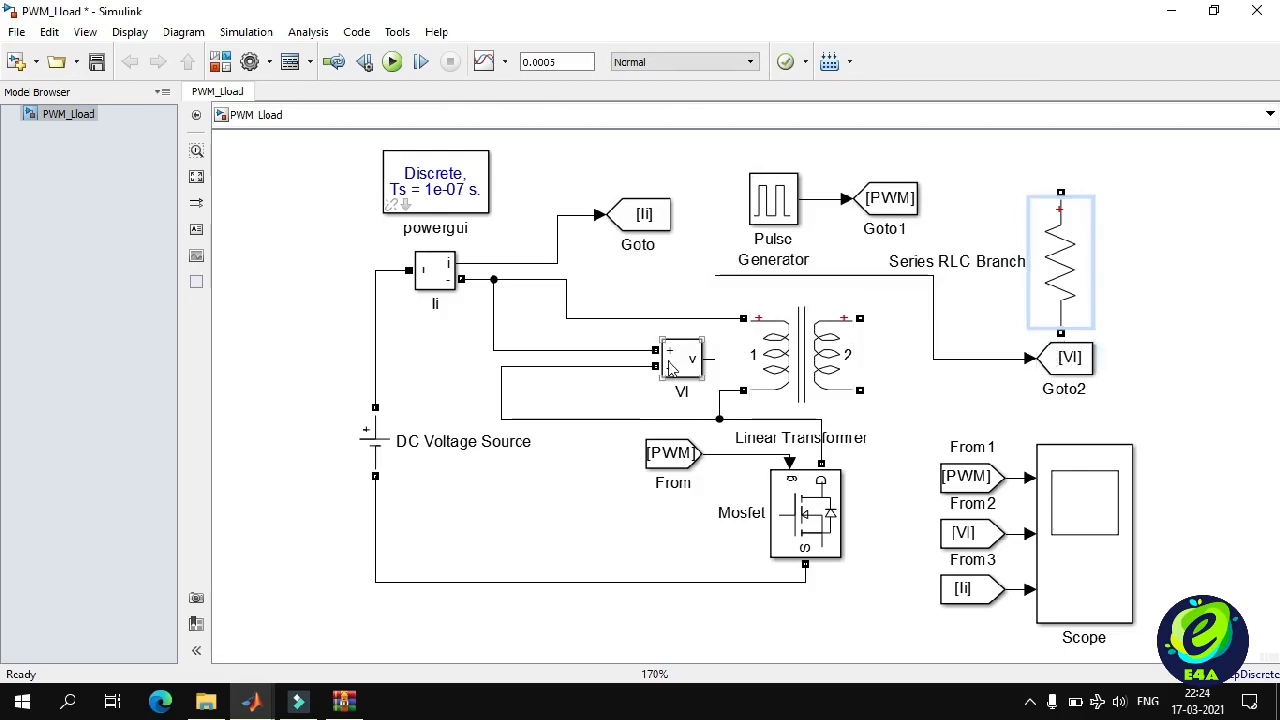
Move the Vl block away from the transformer and place Goto2 directly beside its output.
left_click_drag(680, 366, 560, 366)
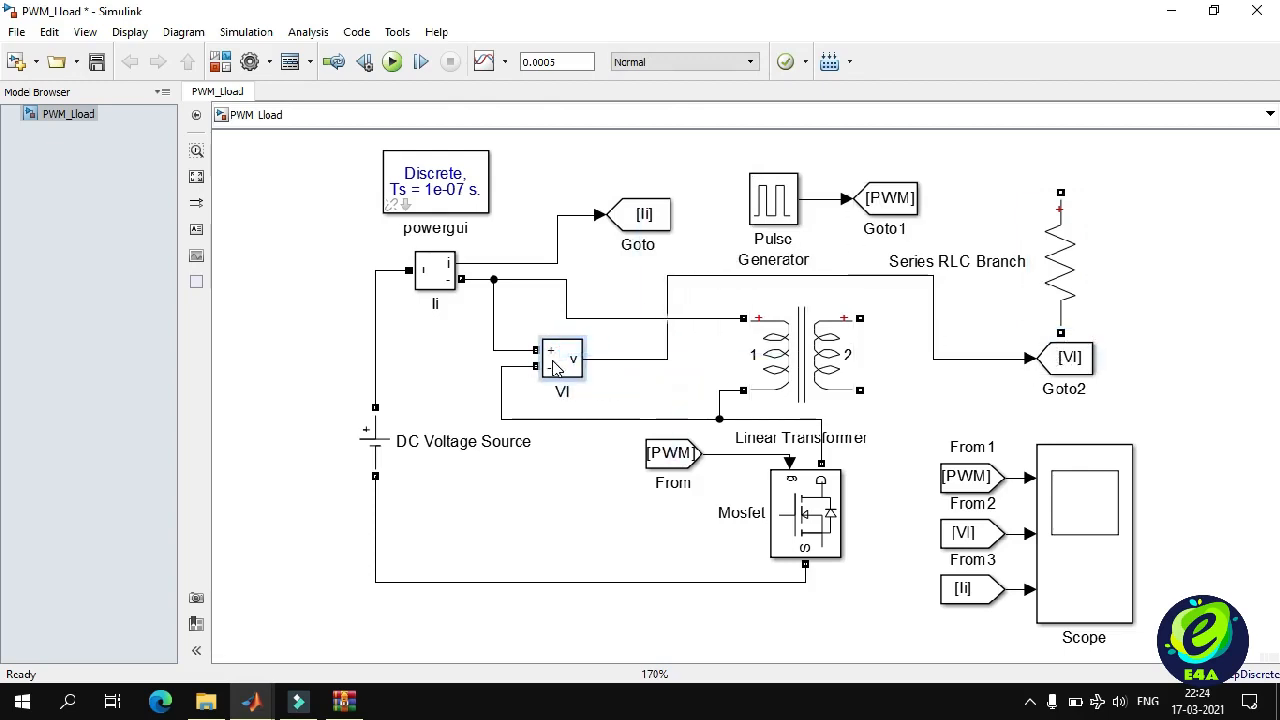
left_click_drag(1062, 358, 656, 352)
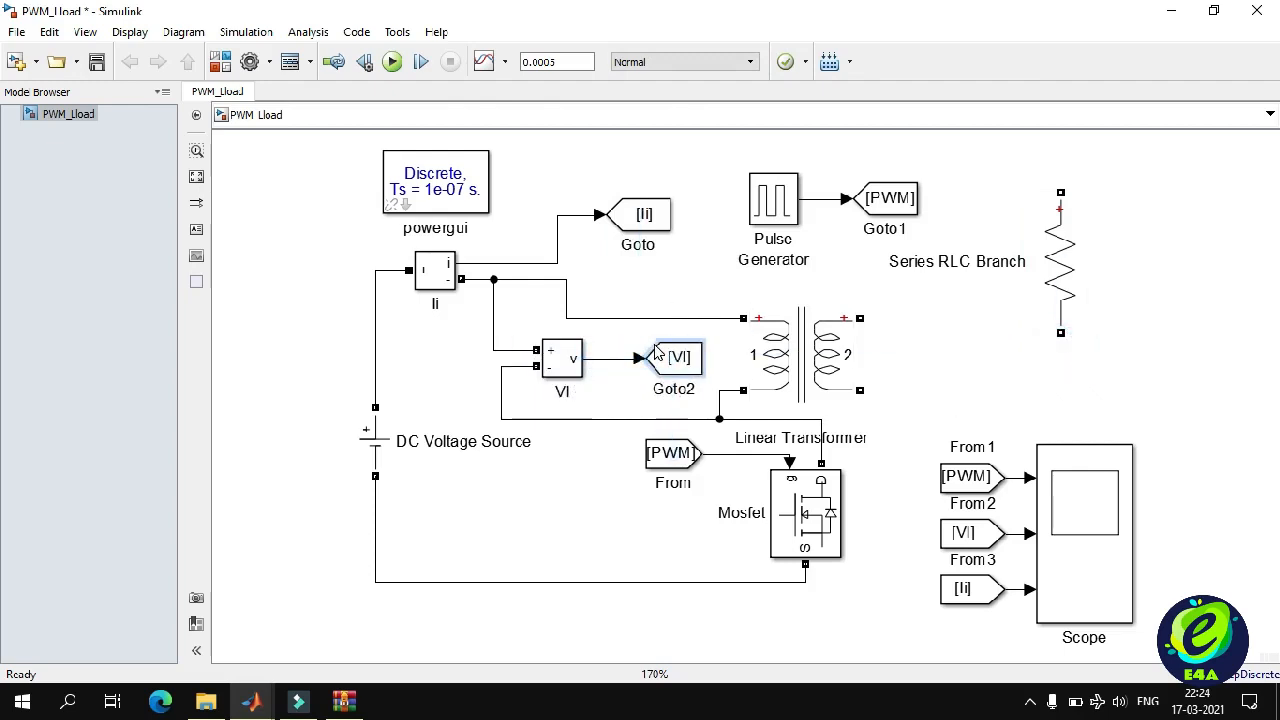
Move the resistor level with the transformer's secondary side and connect its two ends to the winding 2 terminals.
left_click_drag(1060, 285, 1058, 370)
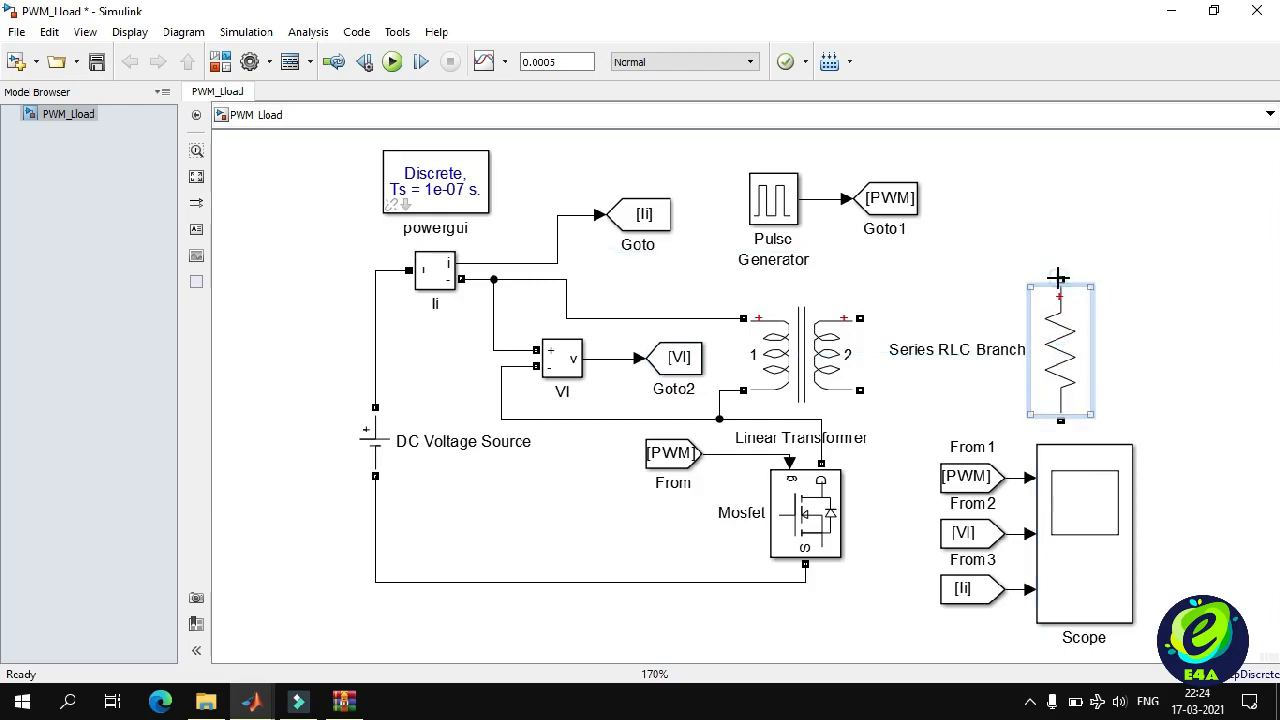
mouse_move(1059, 278)
left_mouse_down()
mouse_move(903, 294)
mouse_move(868, 318)
left_mouse_up()
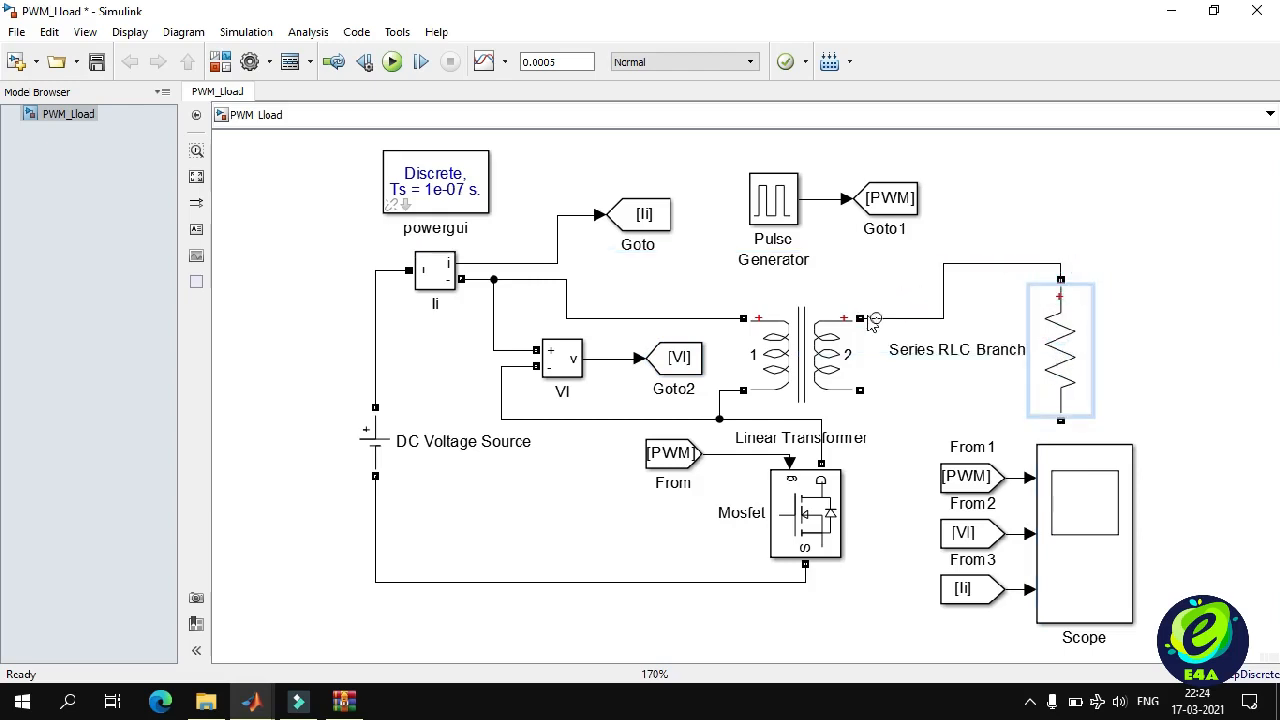
left_click_drag(1061, 421, 890, 401)
left_click_drag(891, 401, 862, 390)
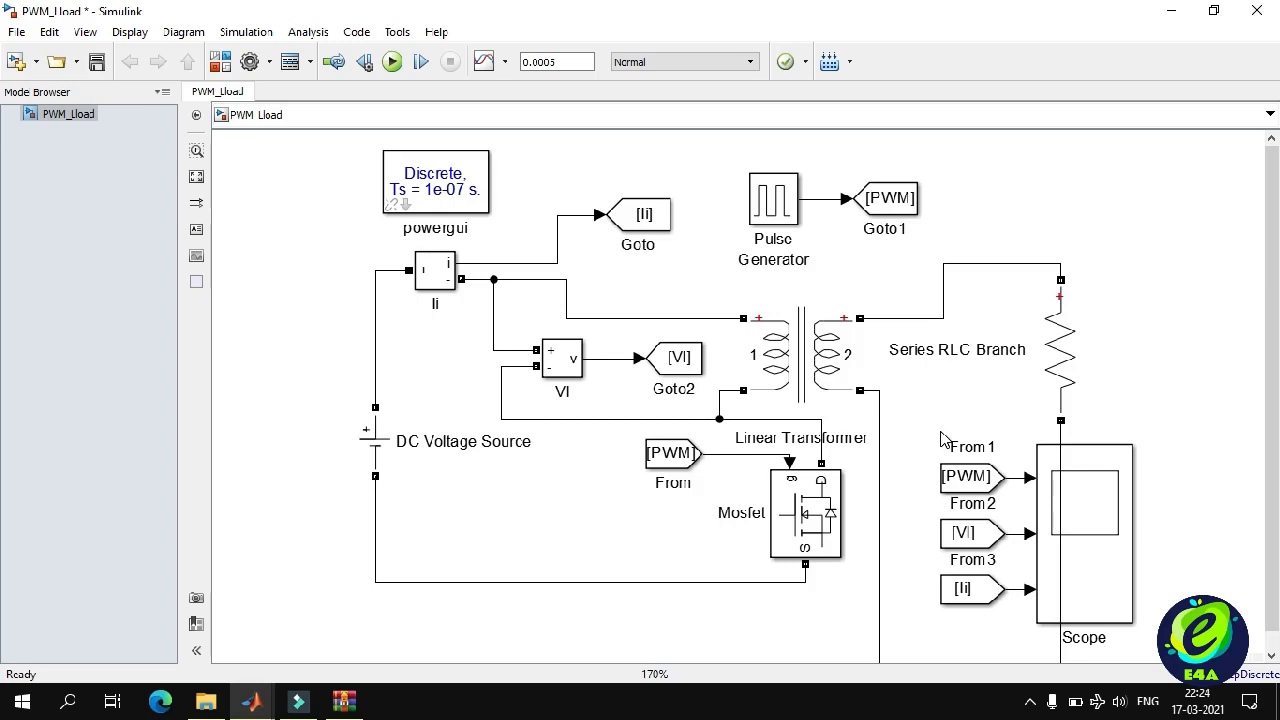
Place a copy of the Vl measurement block on the secondary side and connect its inputs across winding 2.
left_click(566, 359)
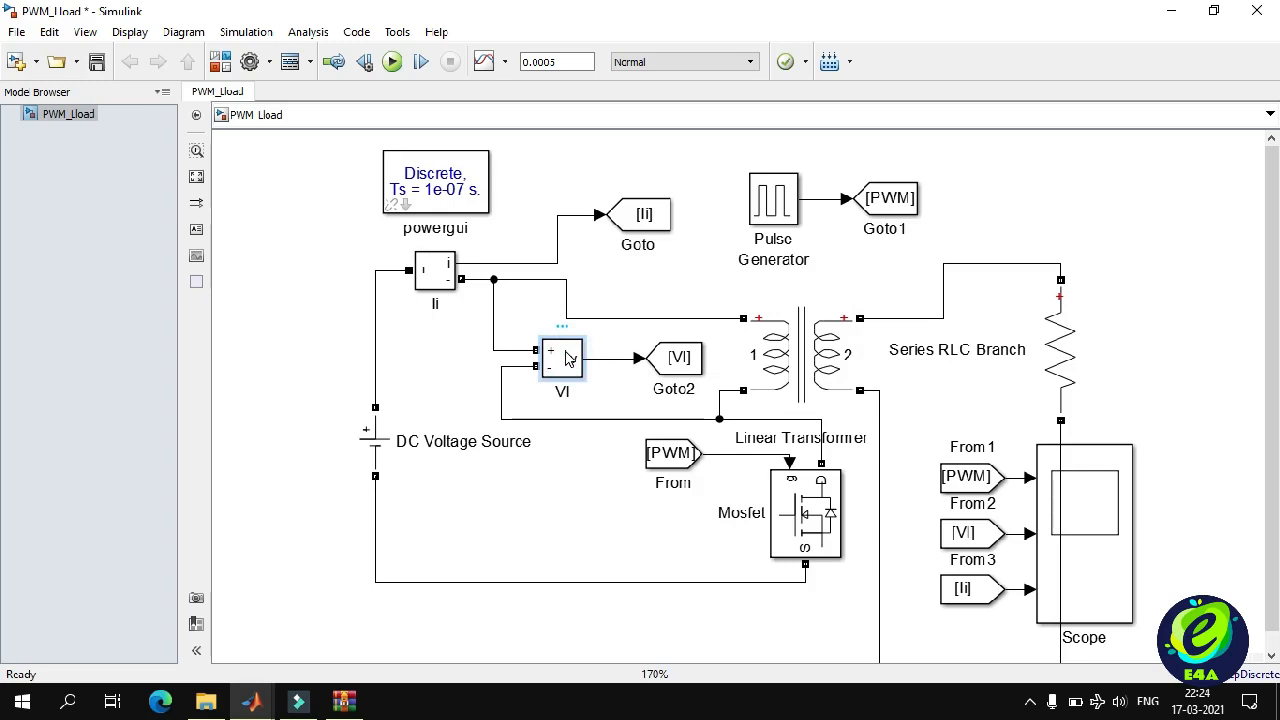
mouse_move(566, 359)
left_mouse_down()
mouse_move(597, 377)
mouse_move(967, 378)
mouse_move(970, 367)
mouse_move(897, 321)
left_mouse_up()
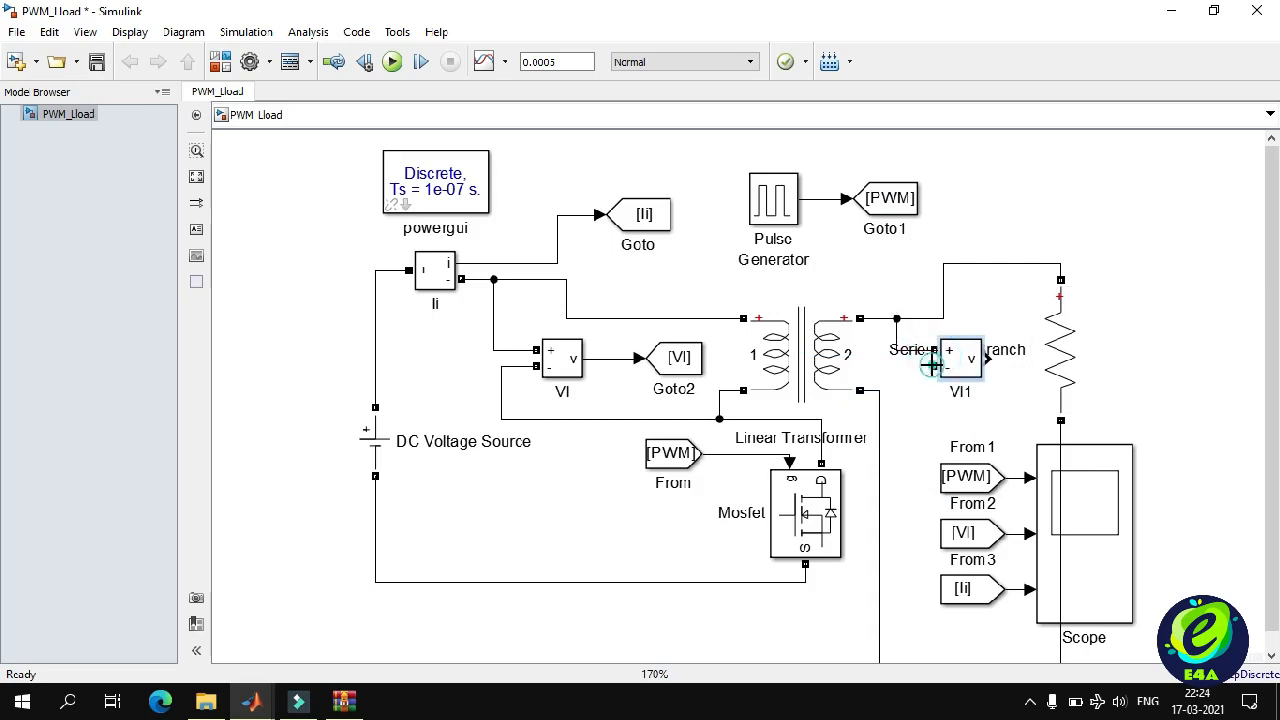
left_click_drag(934, 366, 881, 410)
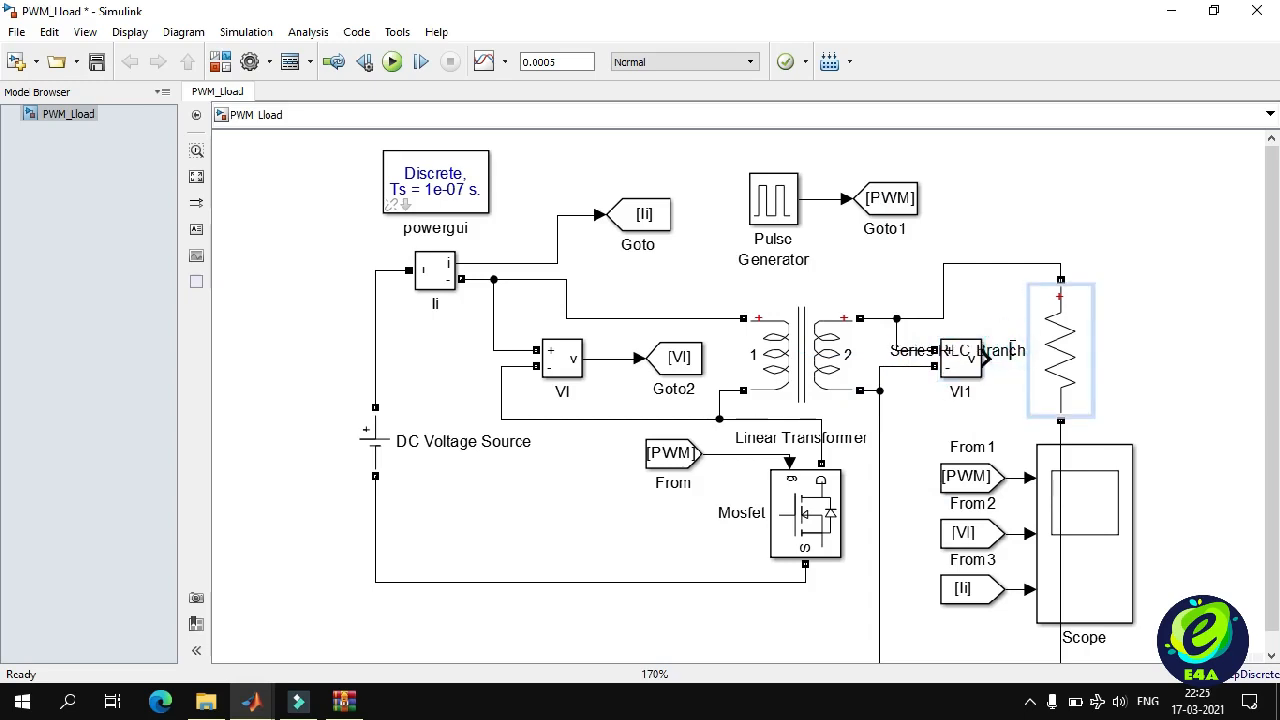
Rename the Series RLC Branch to "100 ohm" and move its label to the side away from the transformer.
double_click(1010, 350)
type("100")
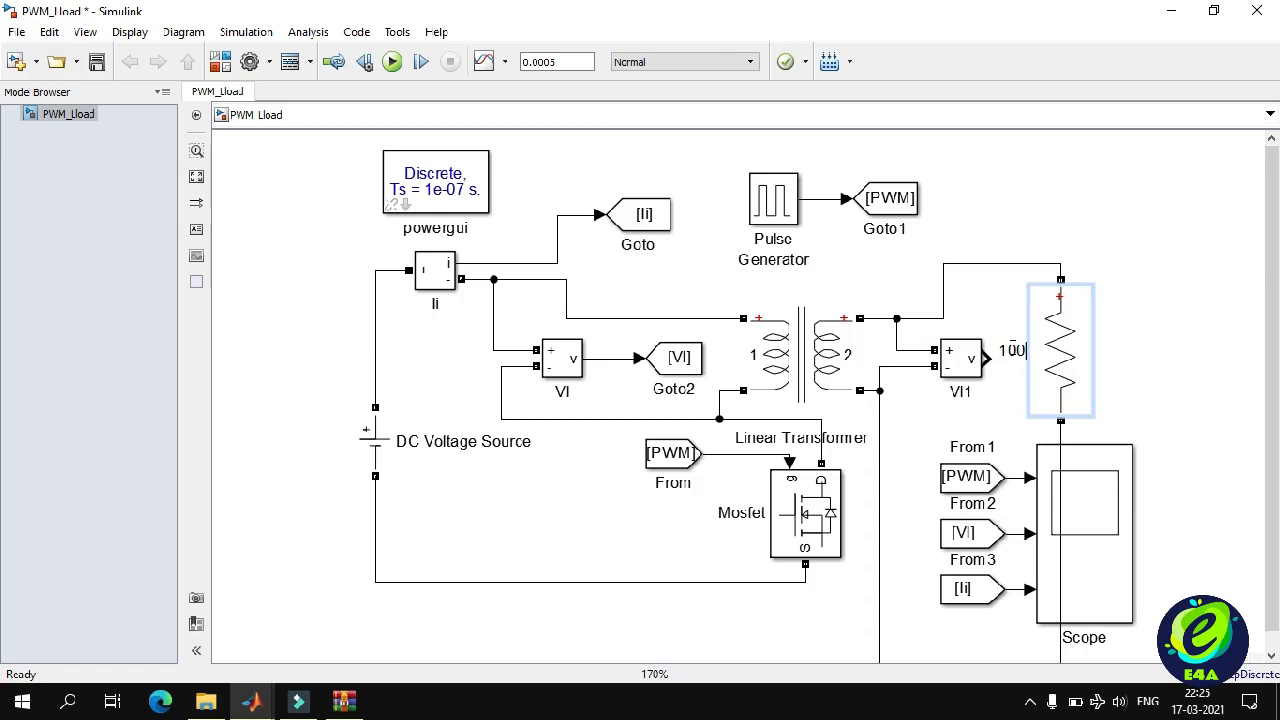
type(" ohm")
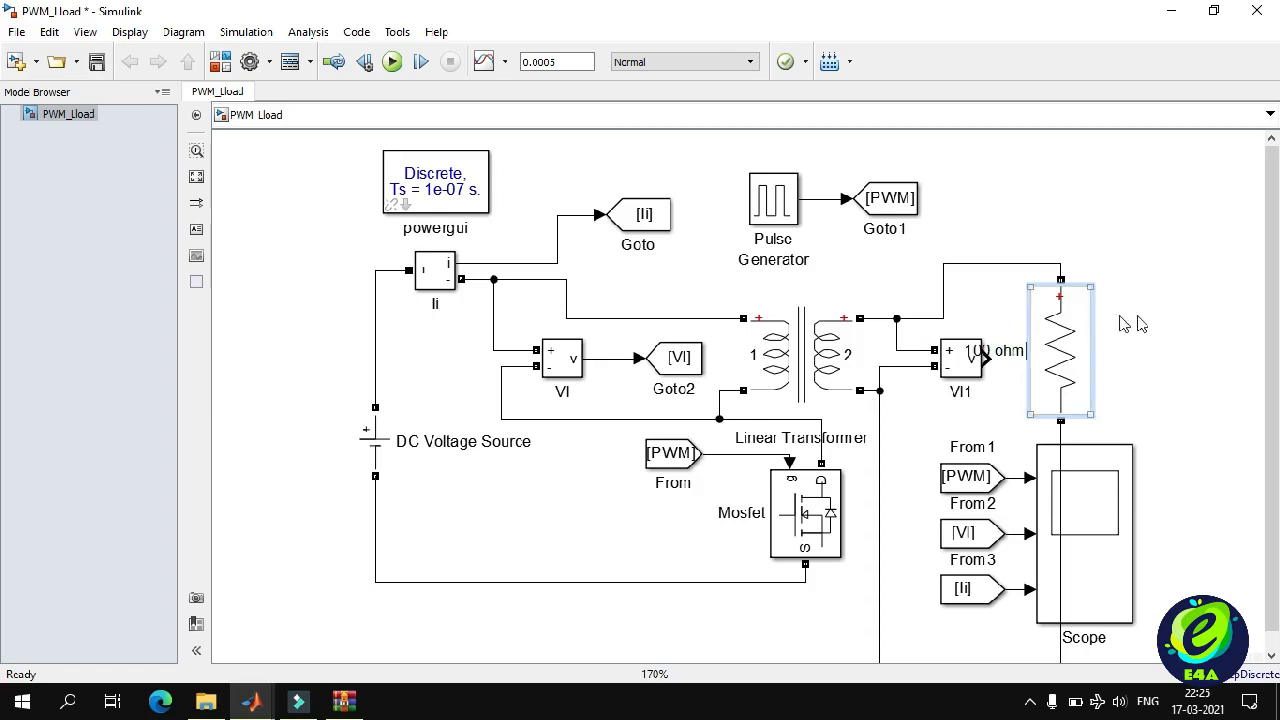
left_click(1198, 326)
left_click_drag(1008, 354, 1095, 355)
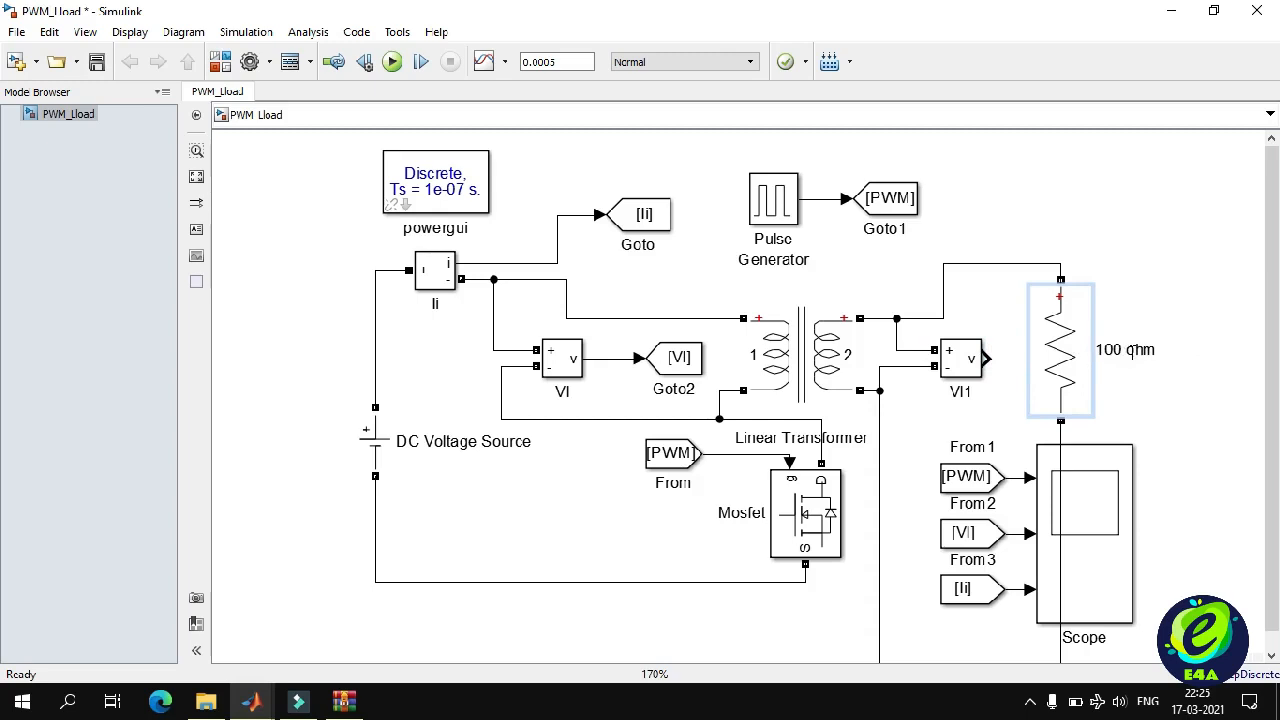
Move the Scope with its three From blocks clear of the resistor's return line.
scroll(1120, 350, "down", 1)
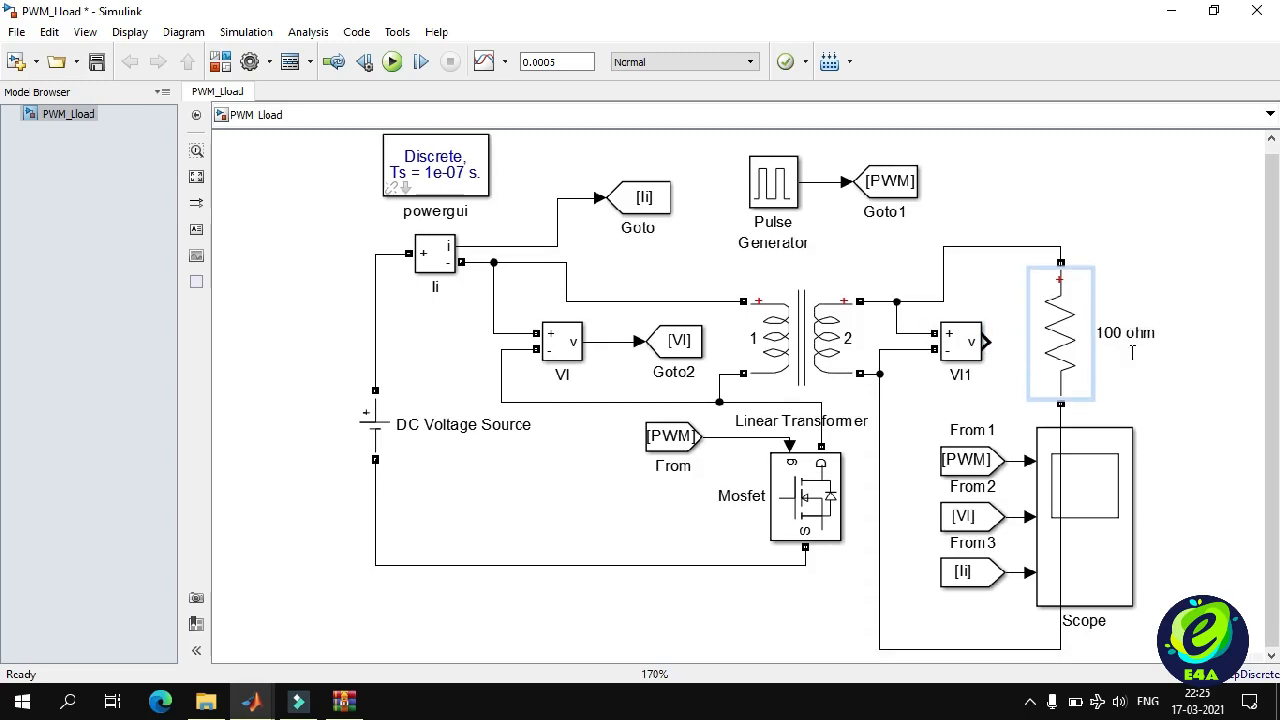
left_click(1058, 366)
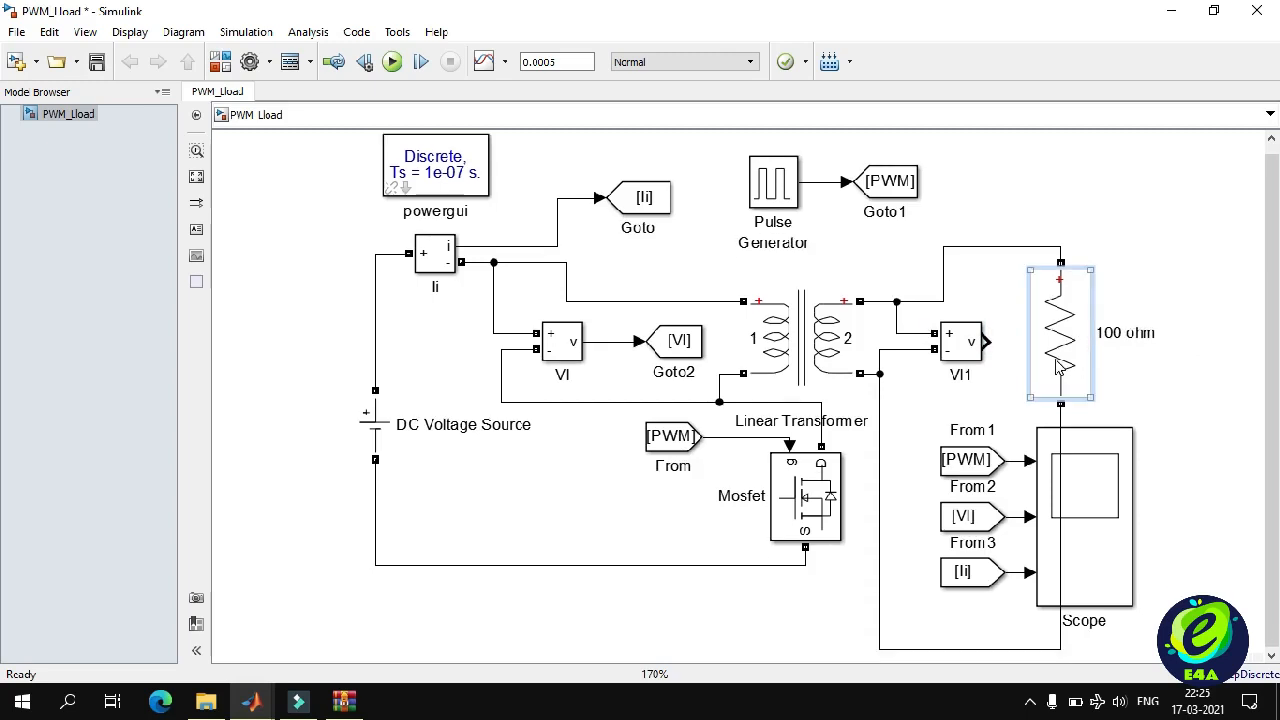
left_click(1124, 514)
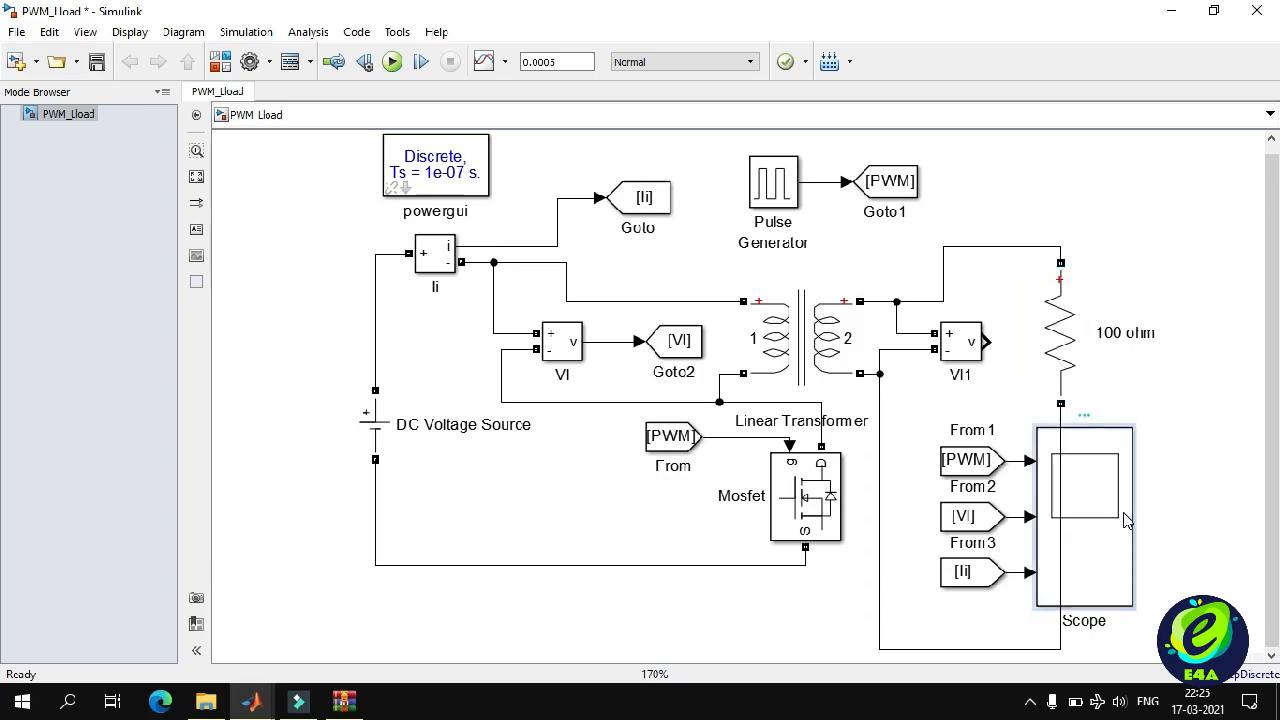
left_click(986, 468)
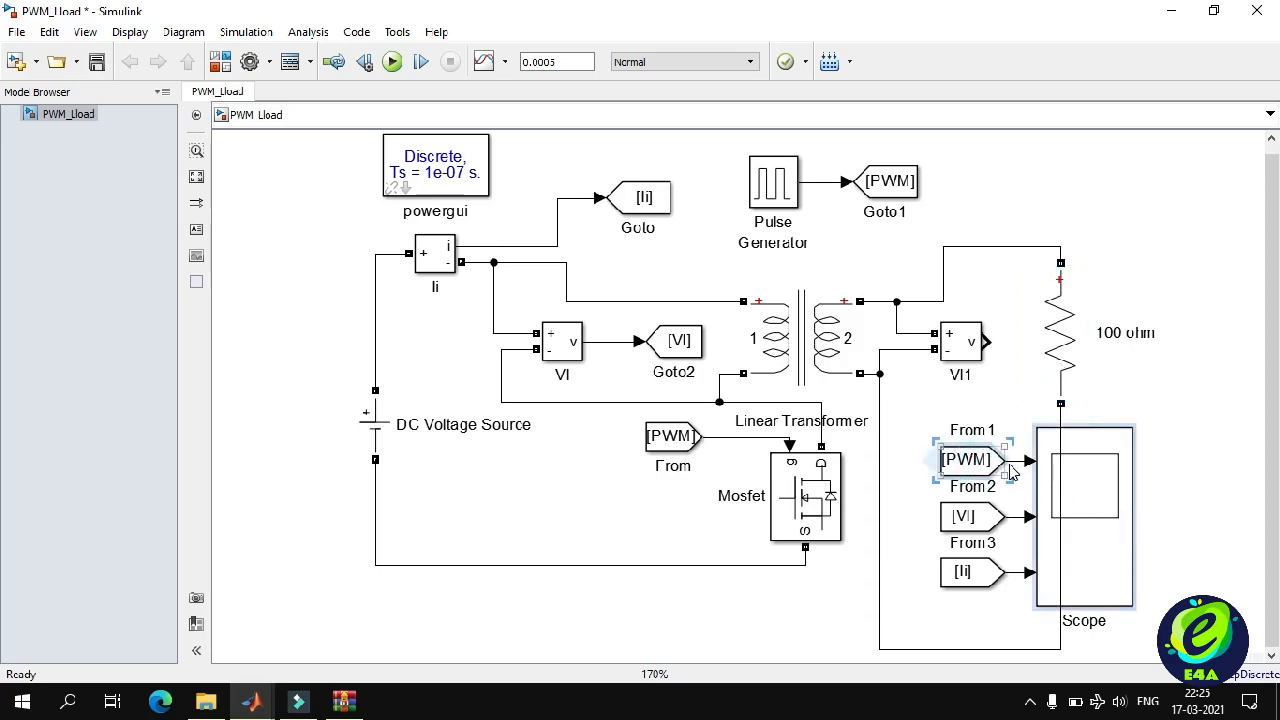
left_click_drag(1160, 626, 926, 411)
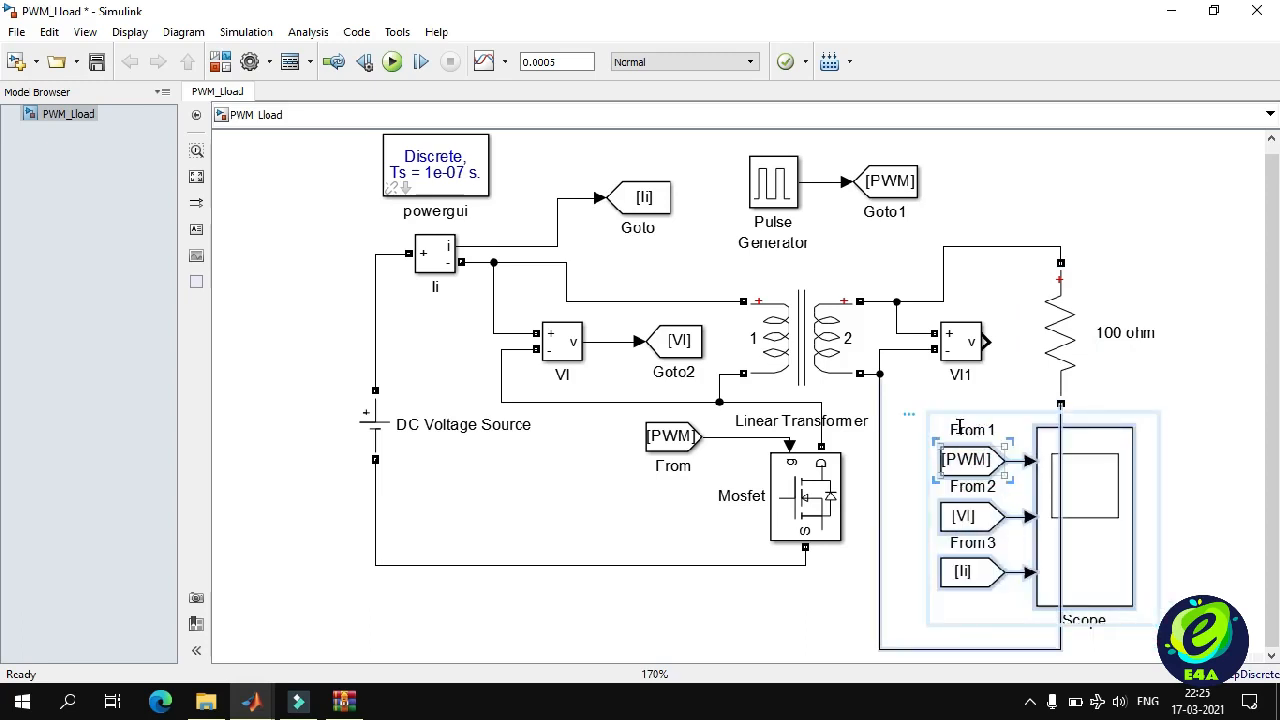
left_click_drag(1114, 514, 1262, 524)
left_click(971, 504)
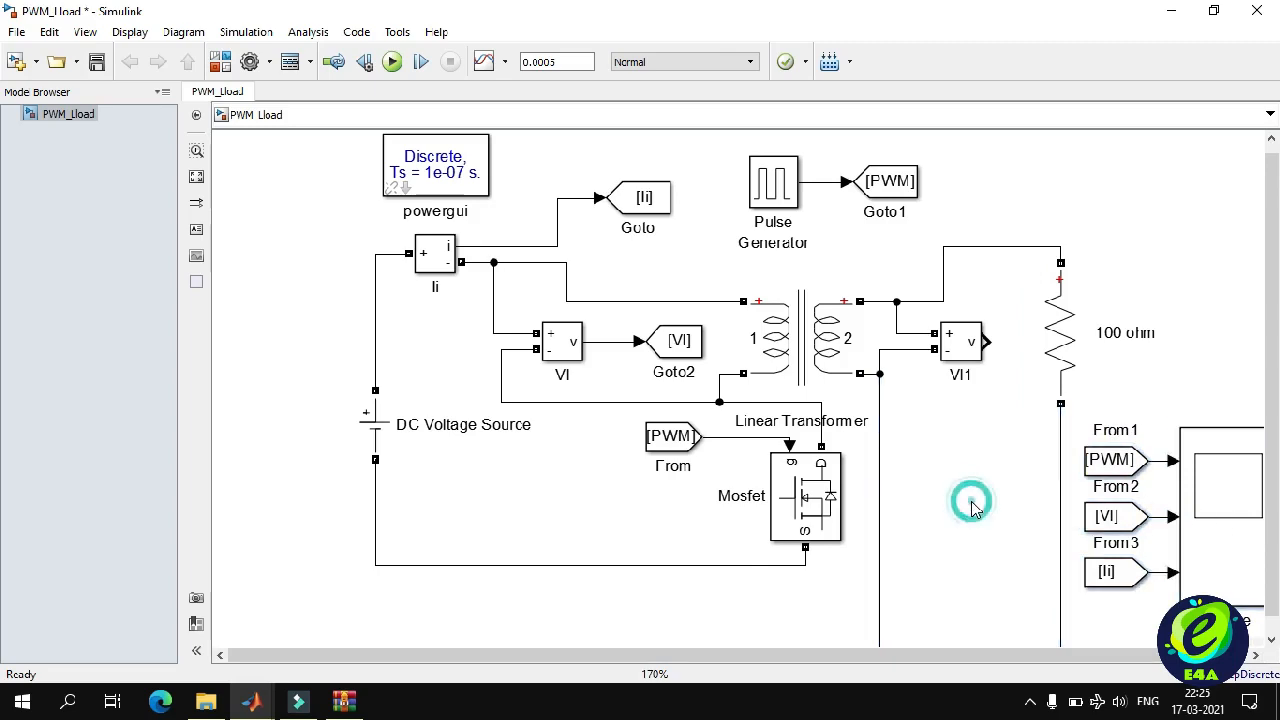
Reroute the resistor's return line close beneath the secondary voltage measurement and shift the resistor further from that block.
scroll(971, 466, "down", 4)
scroll(976, 470, "up", 1)
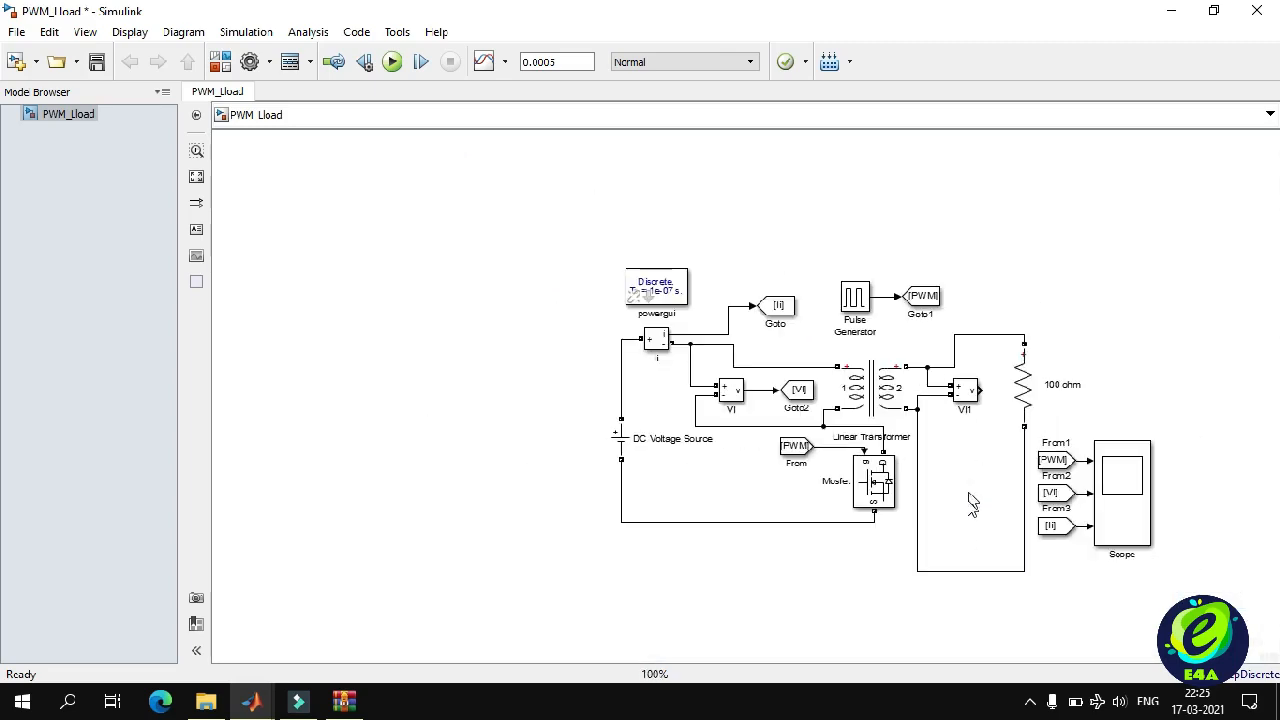
left_click_drag(961, 572, 965, 440)
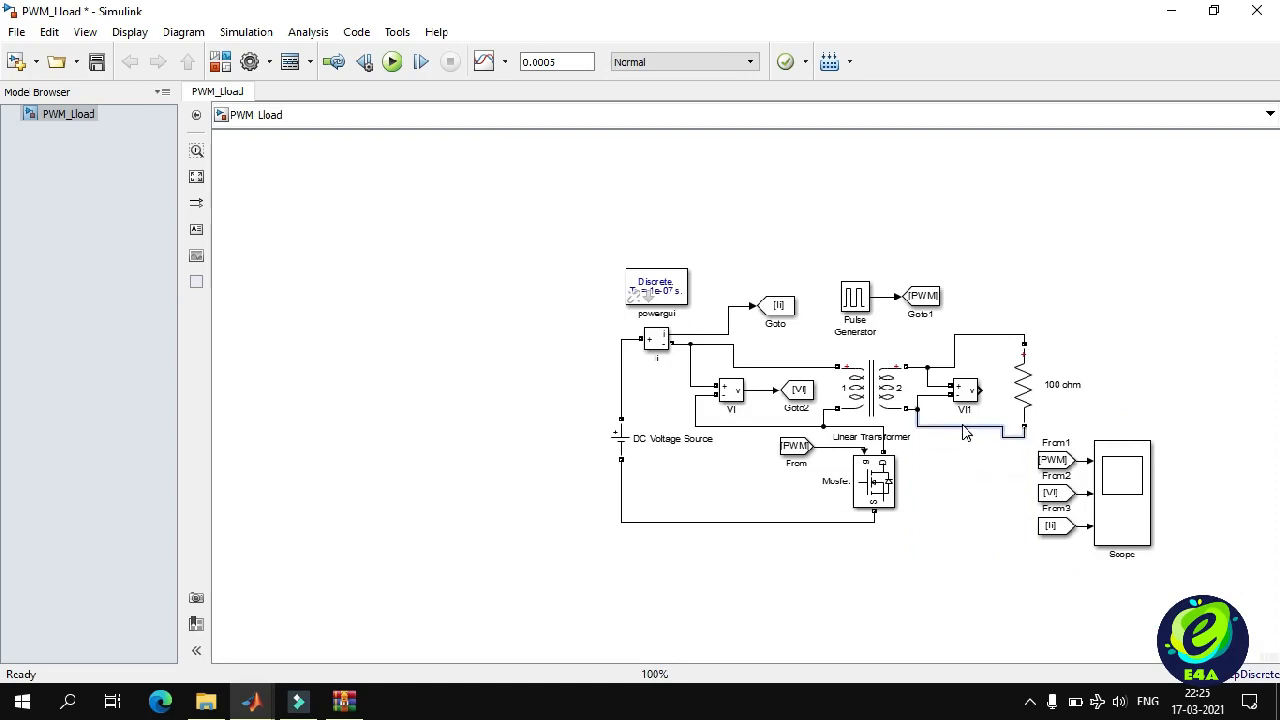
left_click_drag(1027, 390, 1076, 388)
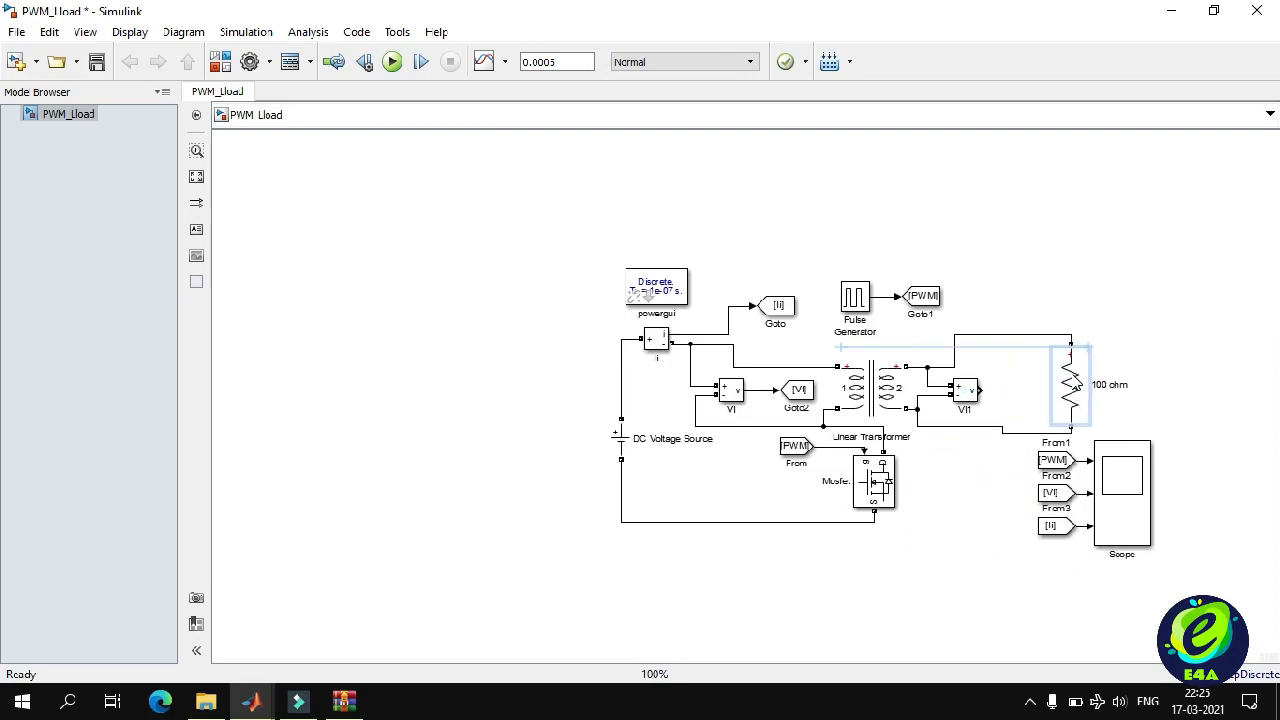
Change the tag of the Goto block fed by the primary voltage measurement to "Vi".
left_click(797, 391)
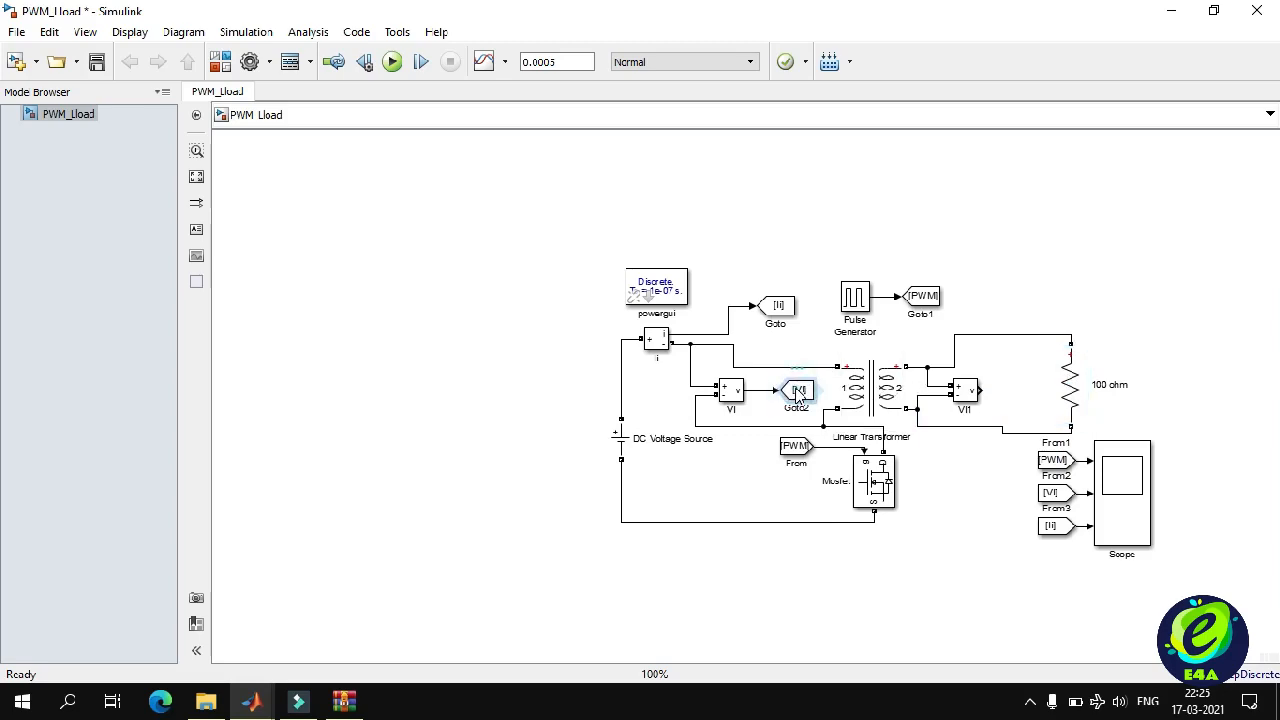
left_click(797, 391)
double_click(797, 391)
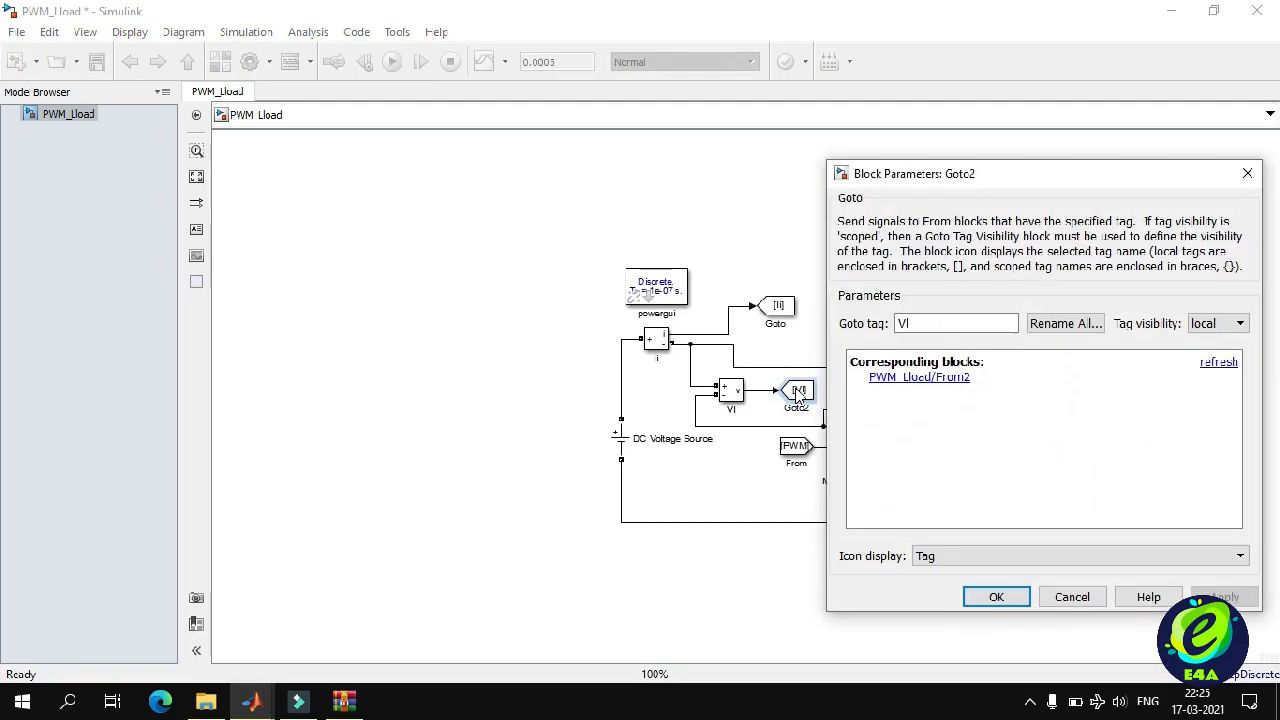
left_click(945, 321)
key("BackSpace")
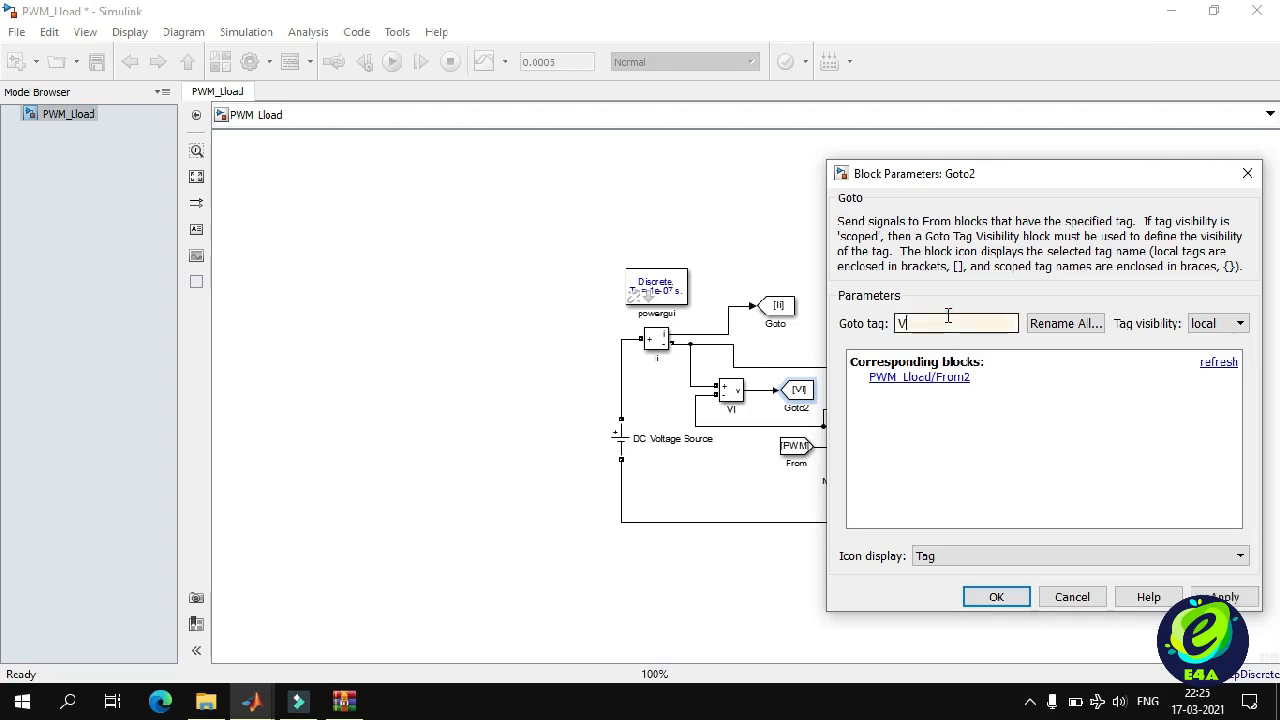
left_click(996, 597)
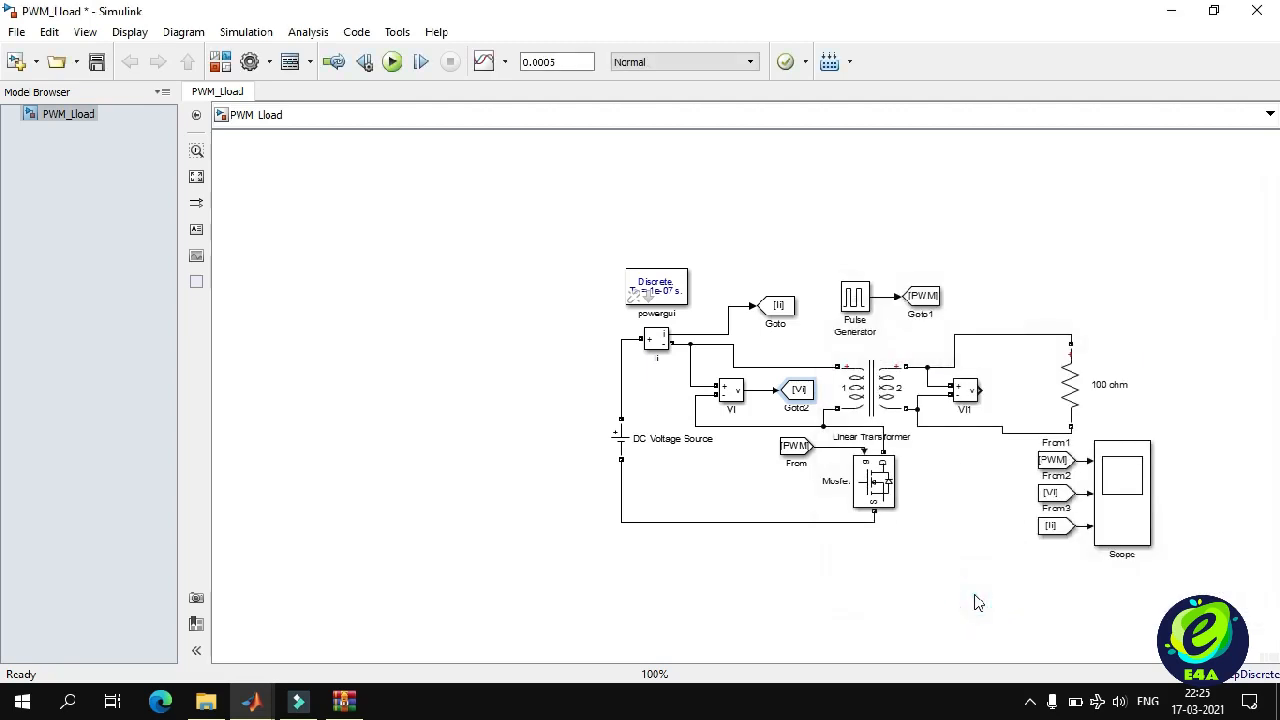
Set the tag of the From2 block feeding the Scope to "Vi".
left_click(1056, 494)
double_click(1056, 494)
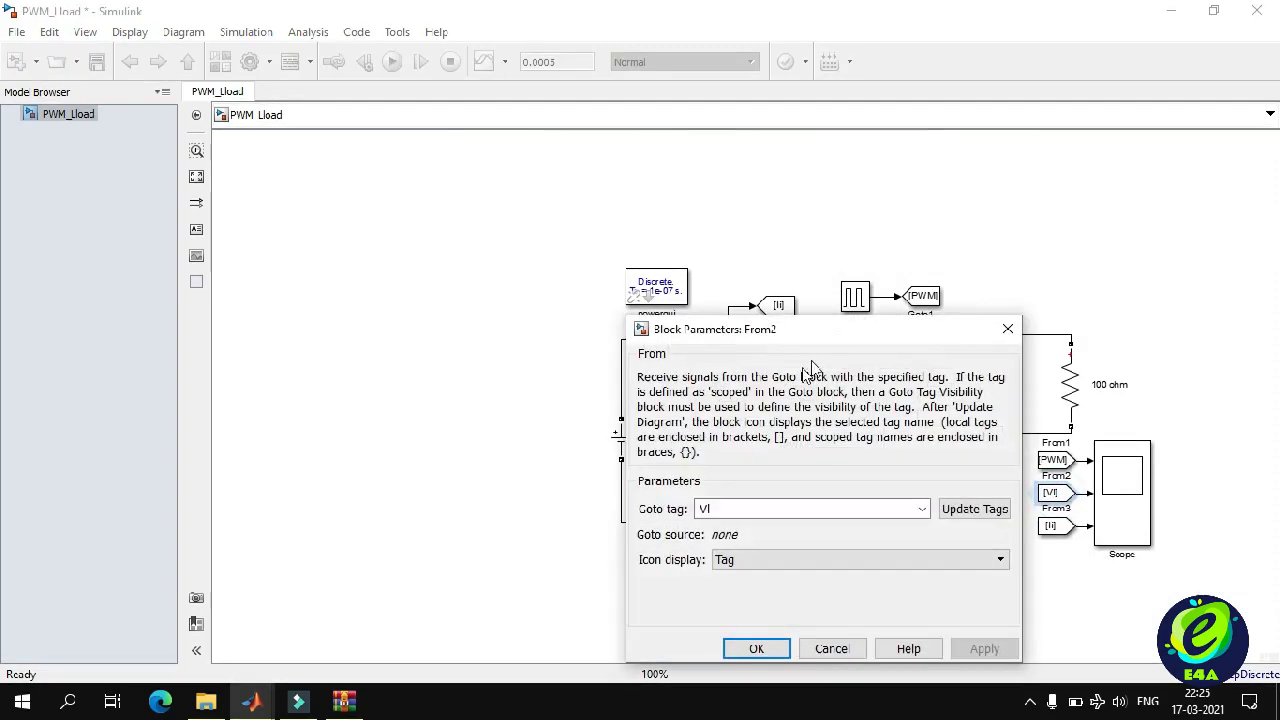
double_click(731, 504)
type("Vi")
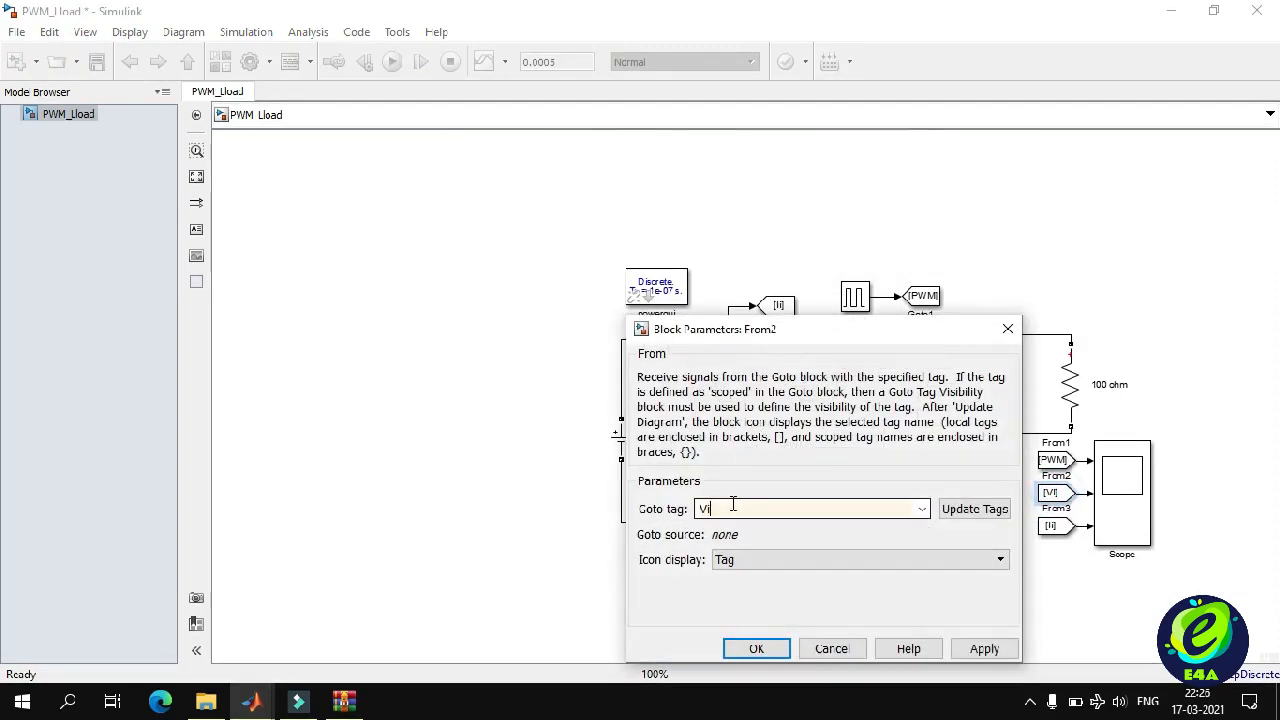
left_click(731, 649)
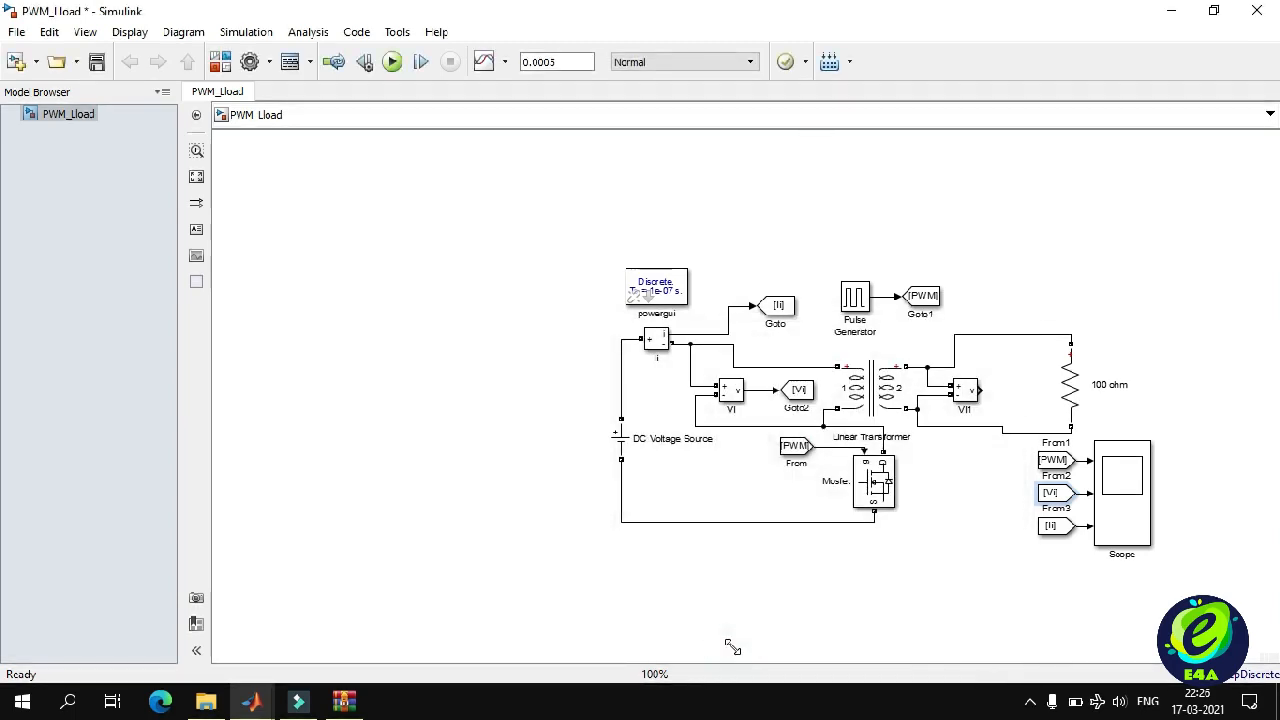
Connect a copy of the [Vi] Goto block to the secondary voltage measurement's output and straighten the resistor's return line.
left_click(805, 393)
left_click_drag(805, 393, 1012, 395)
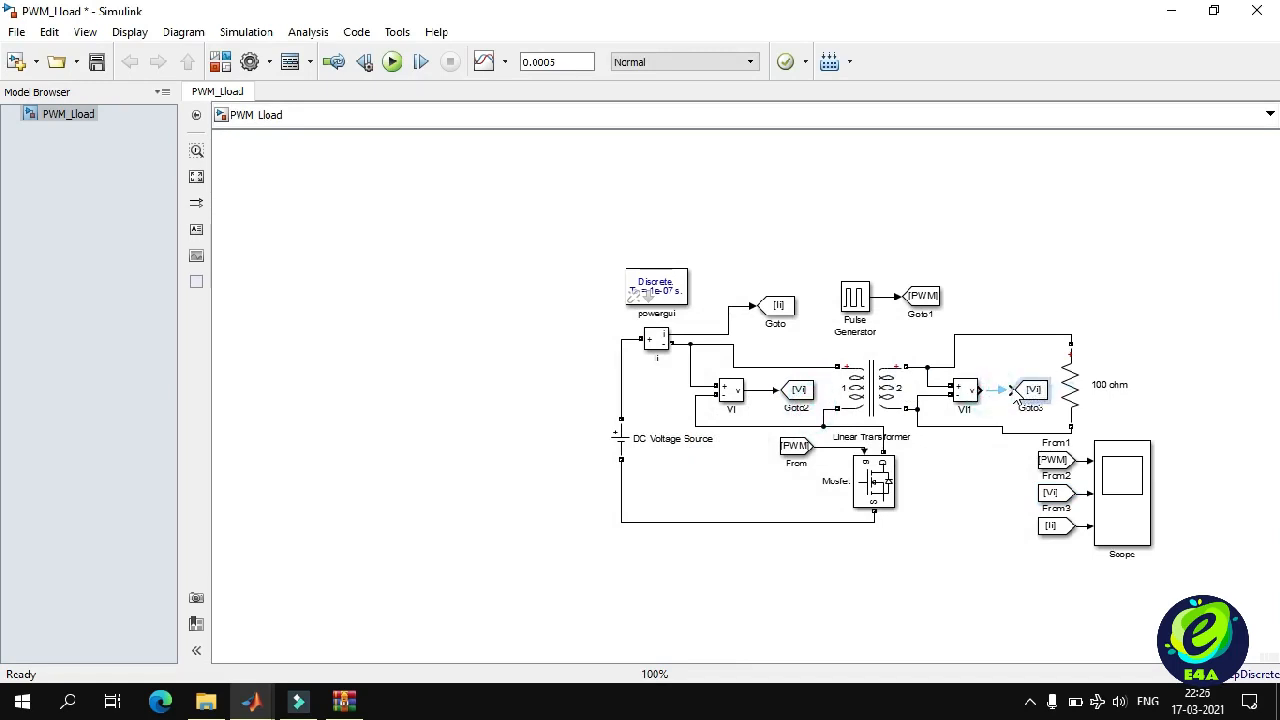
left_click(995, 393)
left_click_drag(1023, 390, 1018, 390)
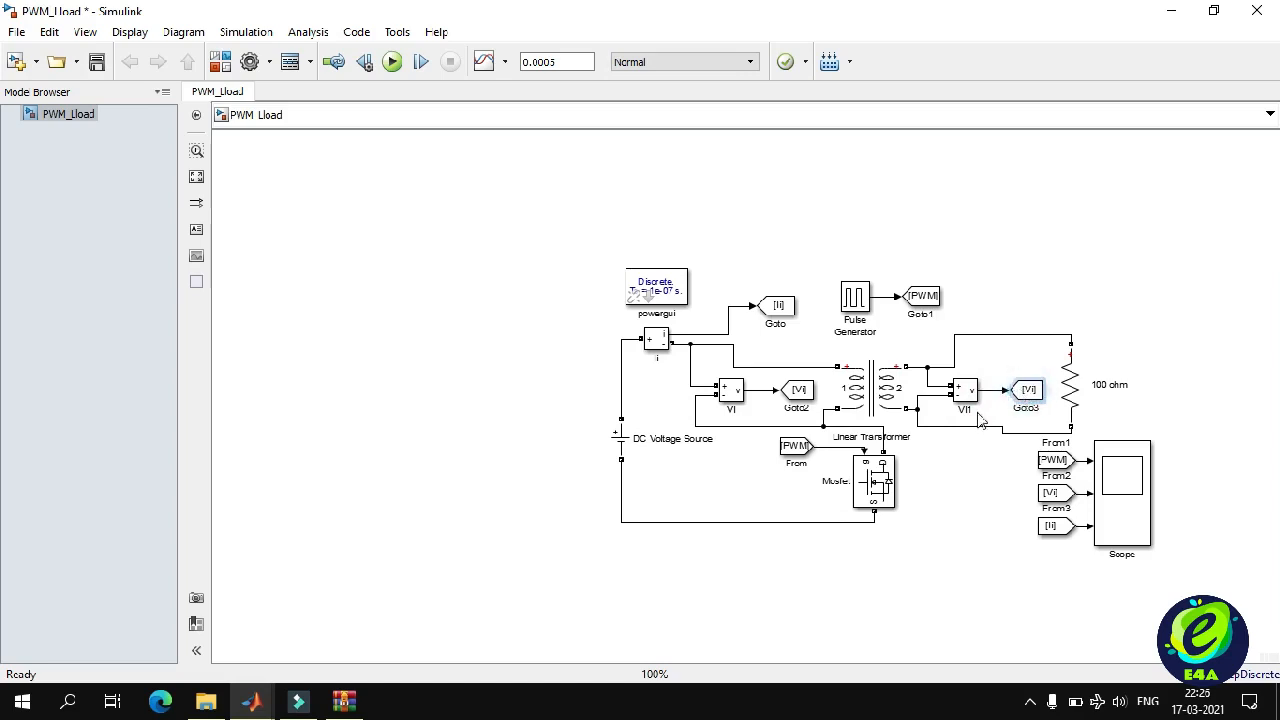
left_click(963, 431)
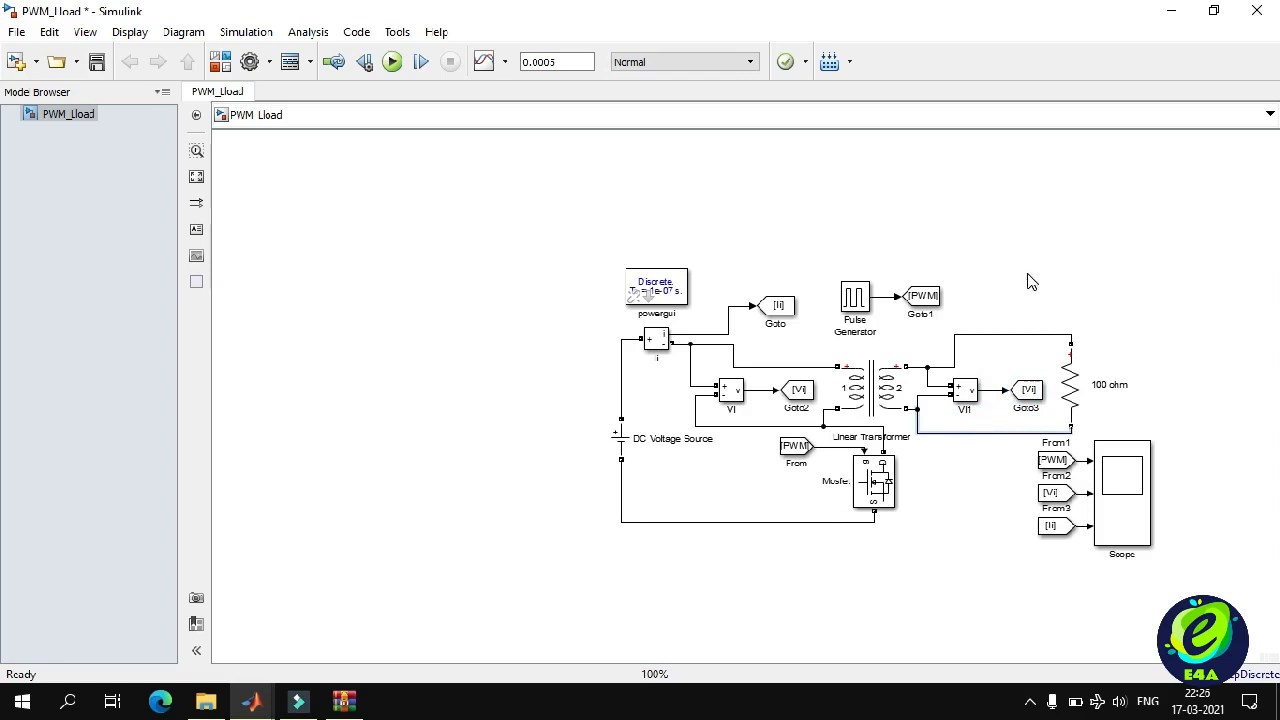
Delete the wire running from the positive terminal of winding 2 to the upper end of the 100 ohm resistor.
key("space")
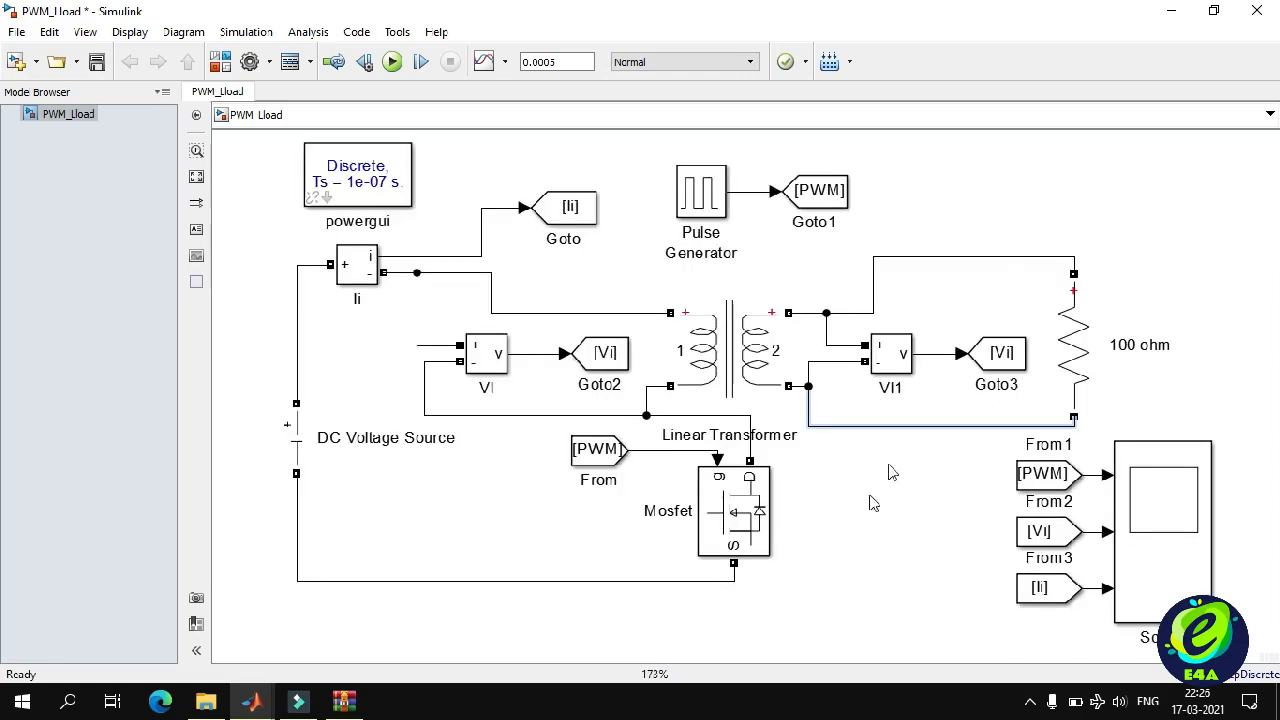
left_click(979, 259)
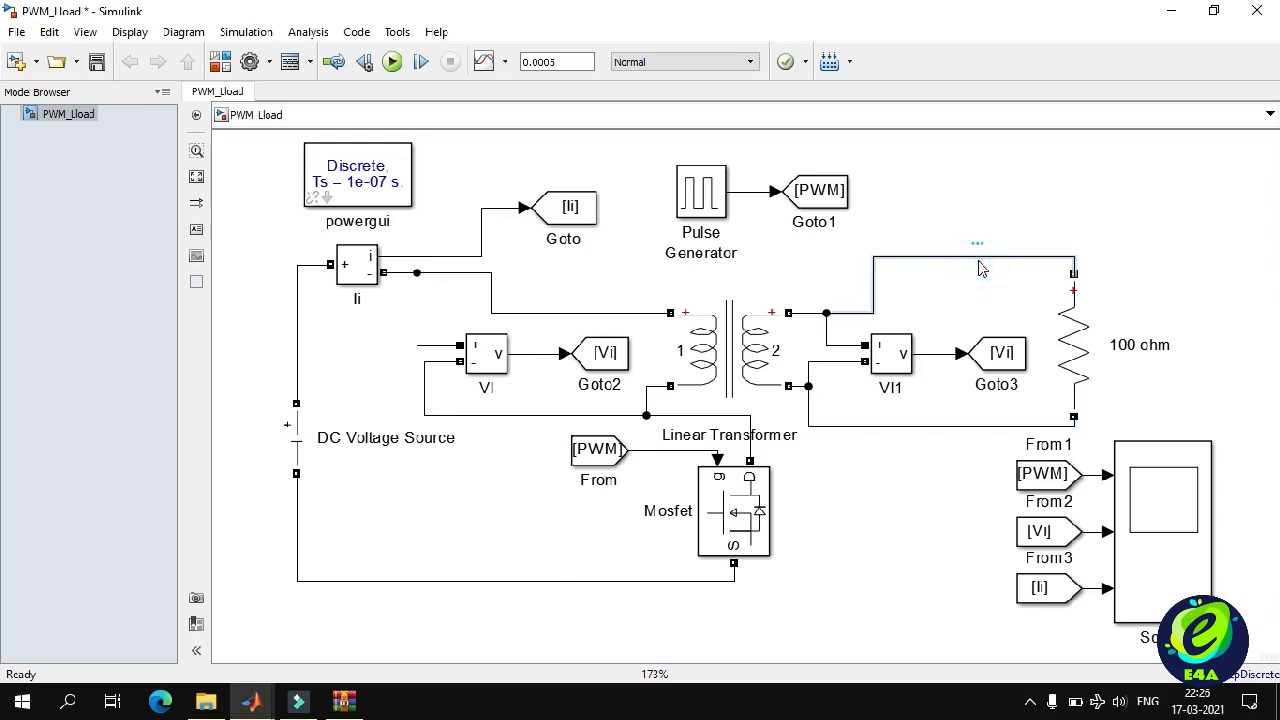
key("Delete")
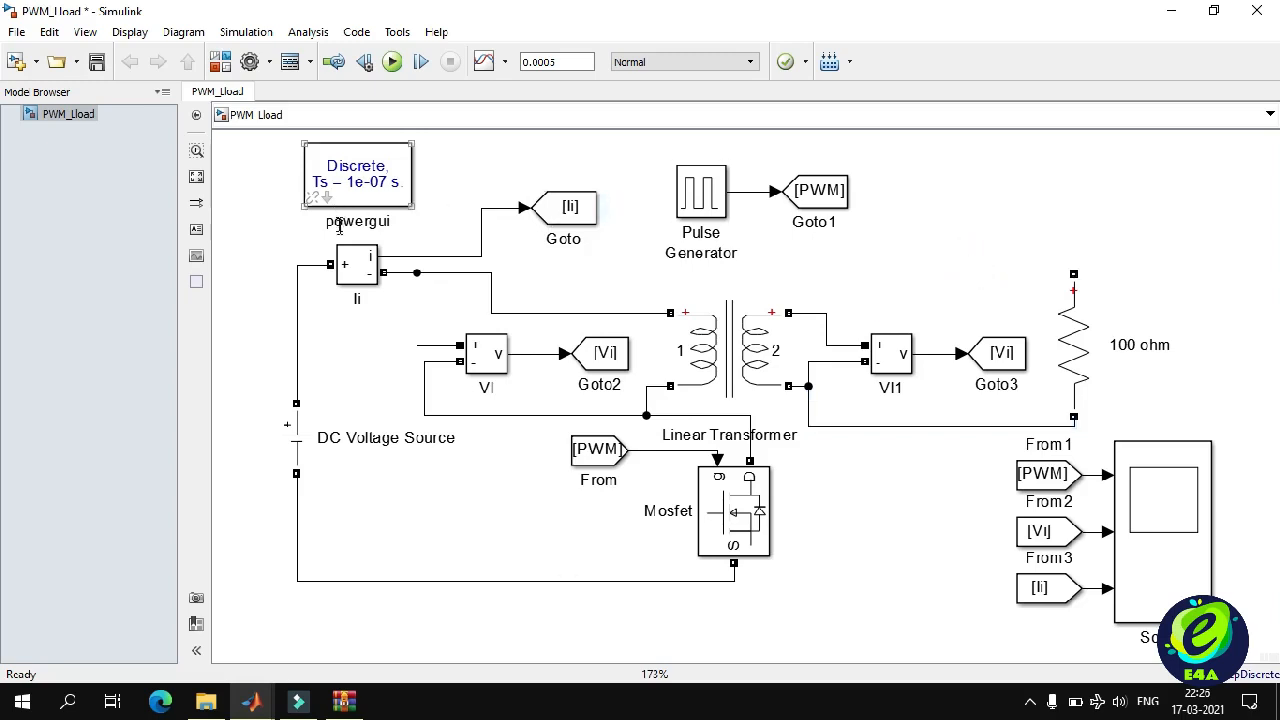
Duplicate the Ii current measurement together with its Goto block and place the copies above the secondary circuit.
left_click(350, 263)
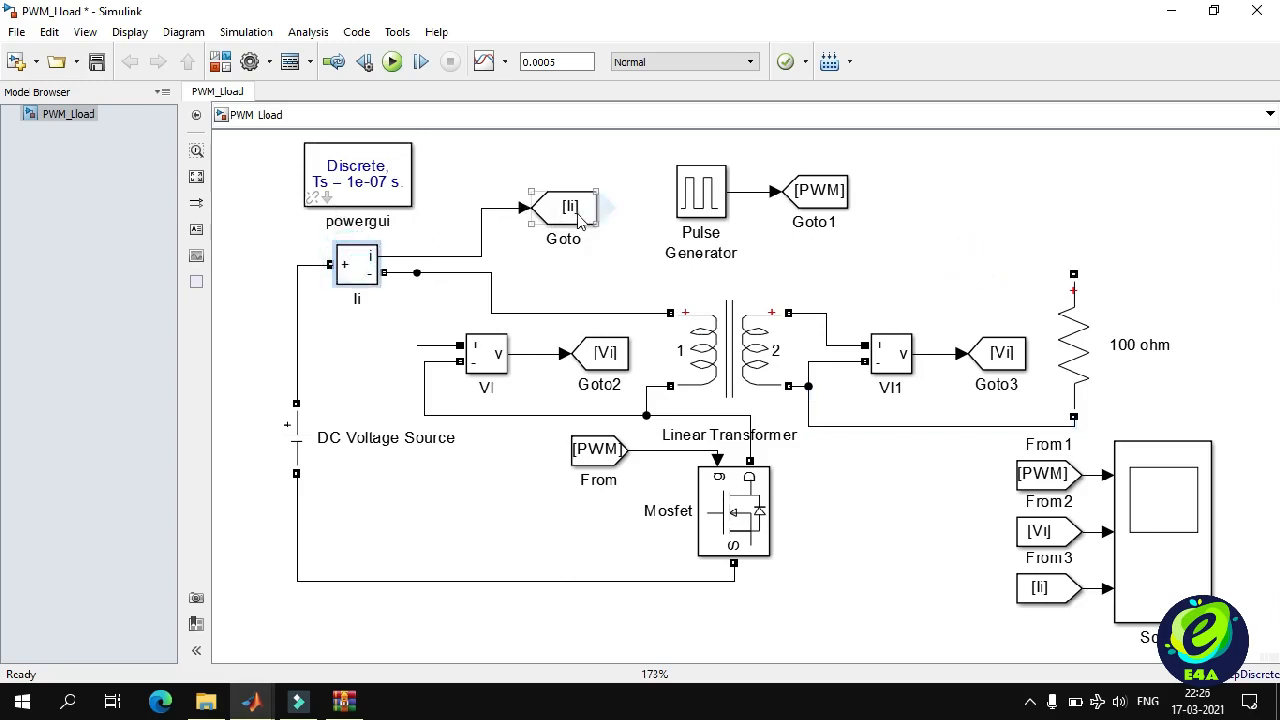
key("ctrl+c")
key("ctrl+v")
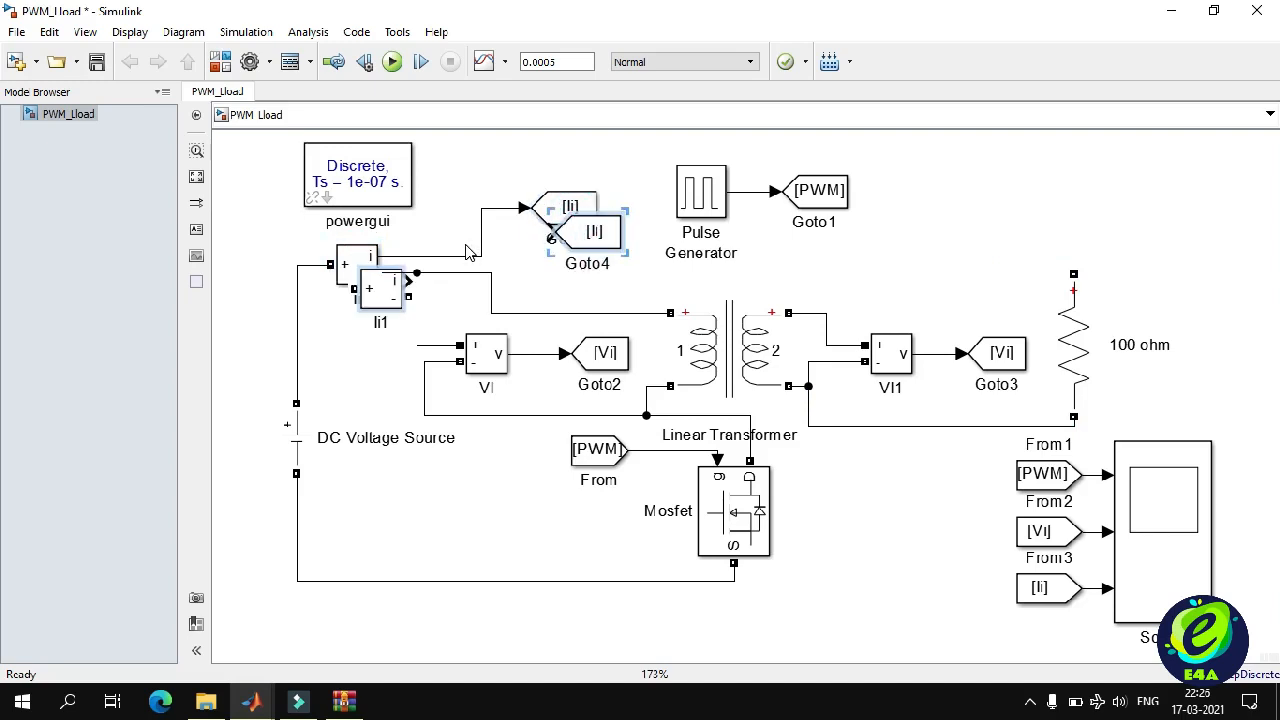
left_click_drag(590, 240, 1122, 228)
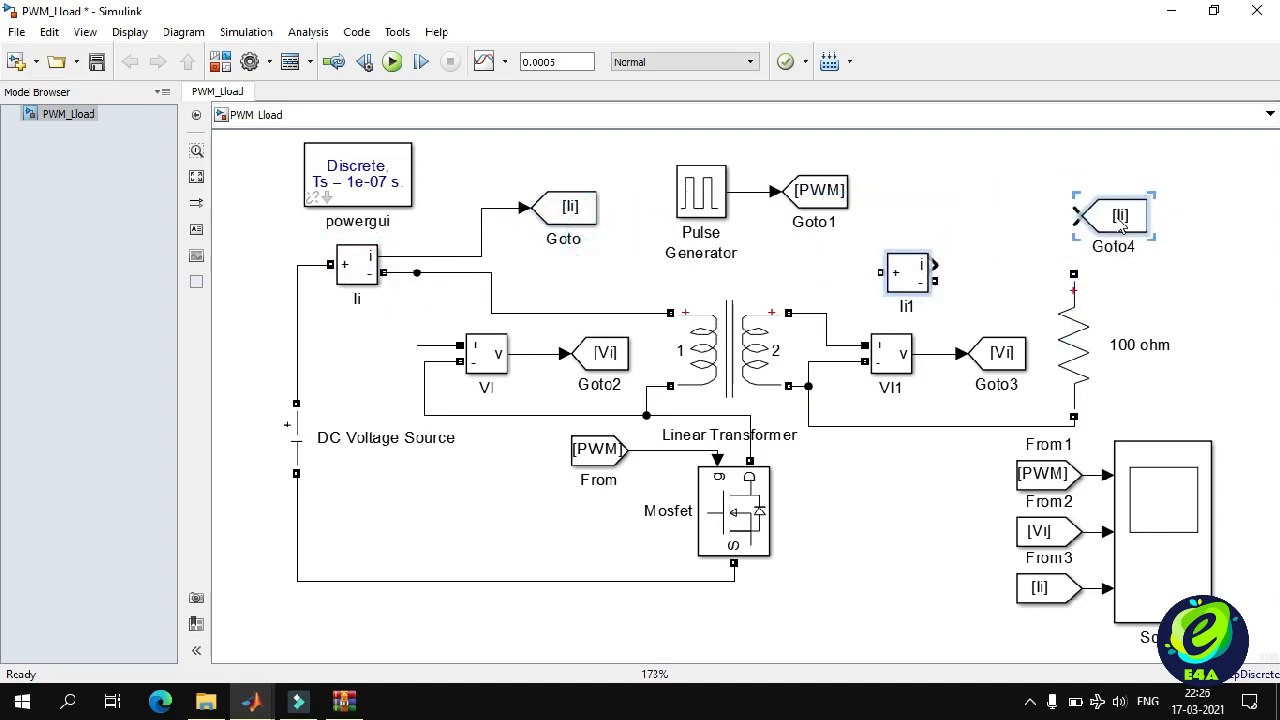
left_click(977, 185)
Wire the copied current measurement in series between winding 2 and the 100 ohm resistor, with its output feeding the copied Goto block.
left_click(893, 276)
left_click_drag(882, 271, 825, 312)
left_click(926, 268)
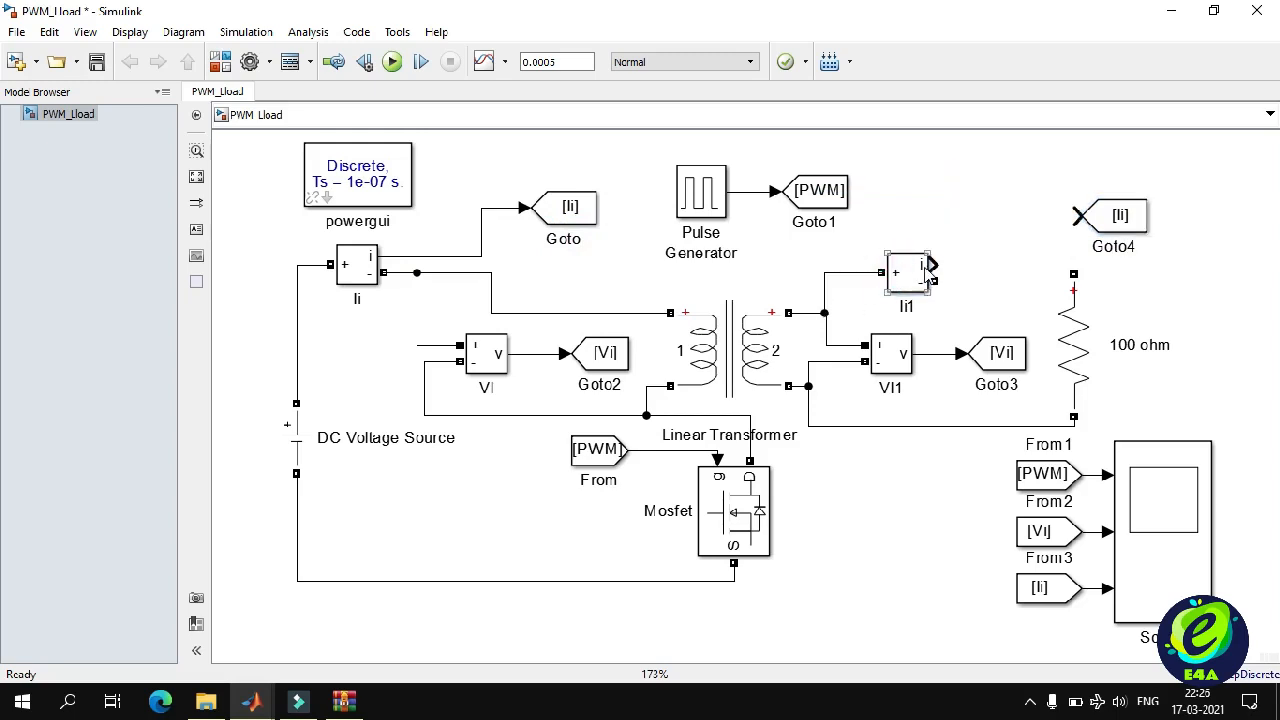
left_click_drag(933, 281, 1073, 274)
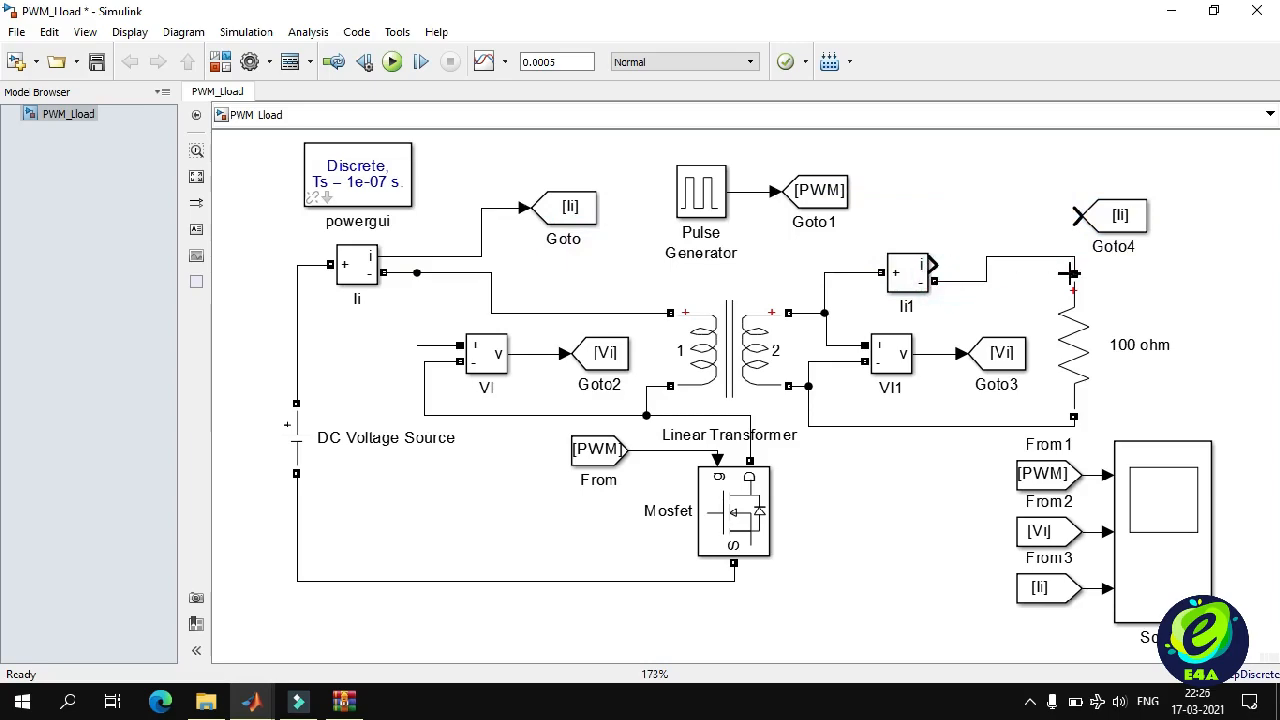
left_click_drag(933, 265, 1086, 220)
Set the tag of the secondary current's Goto block to "Io".
double_click(1118, 222)
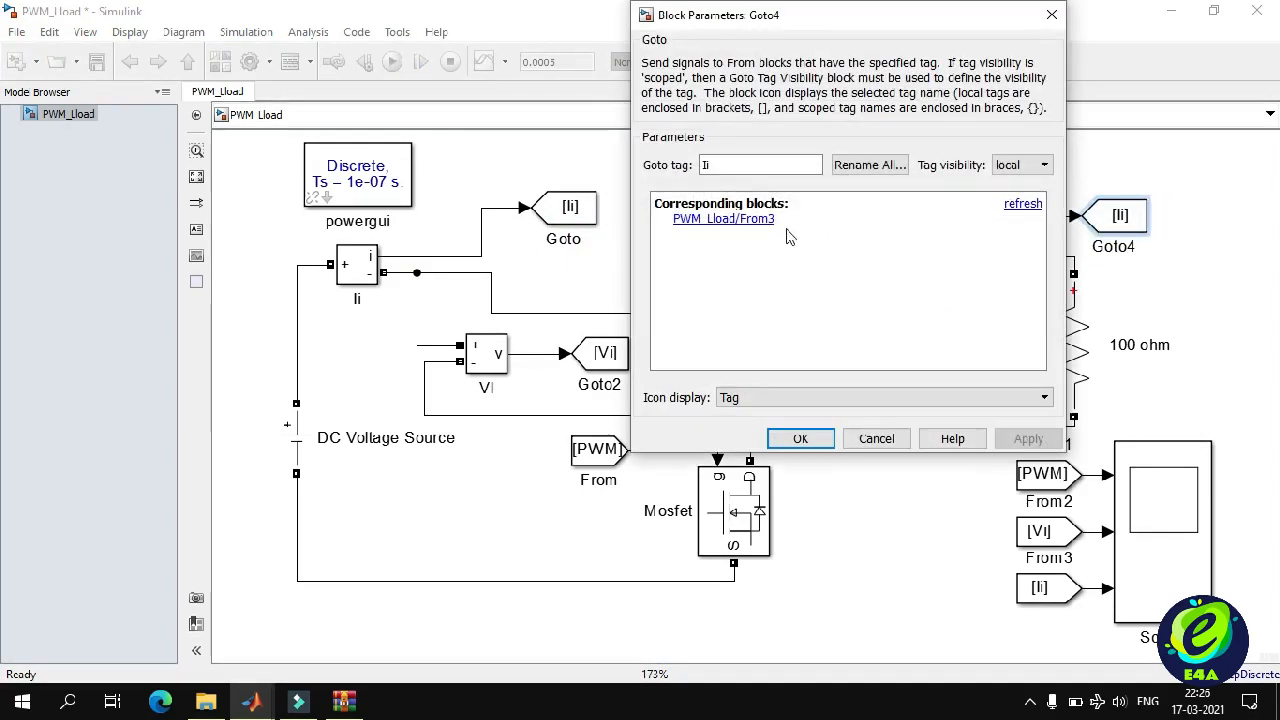
double_click(750, 168)
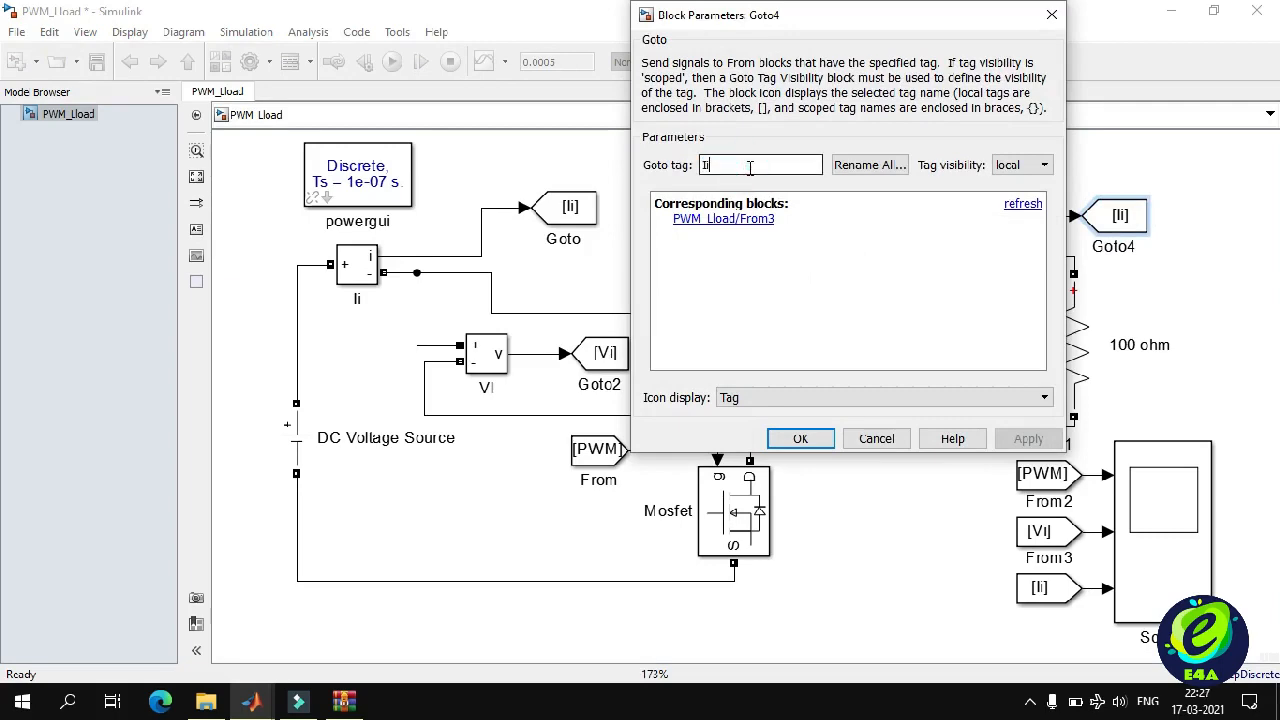
type("Io")
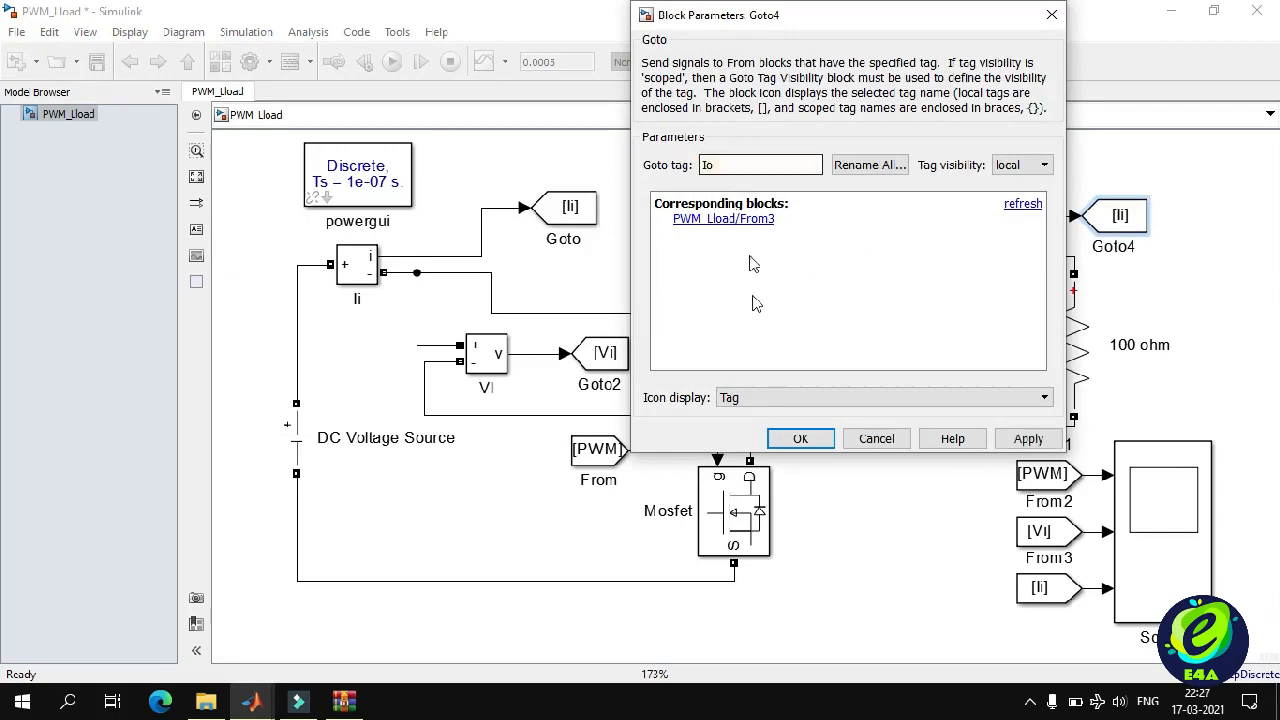
left_click(770, 438)
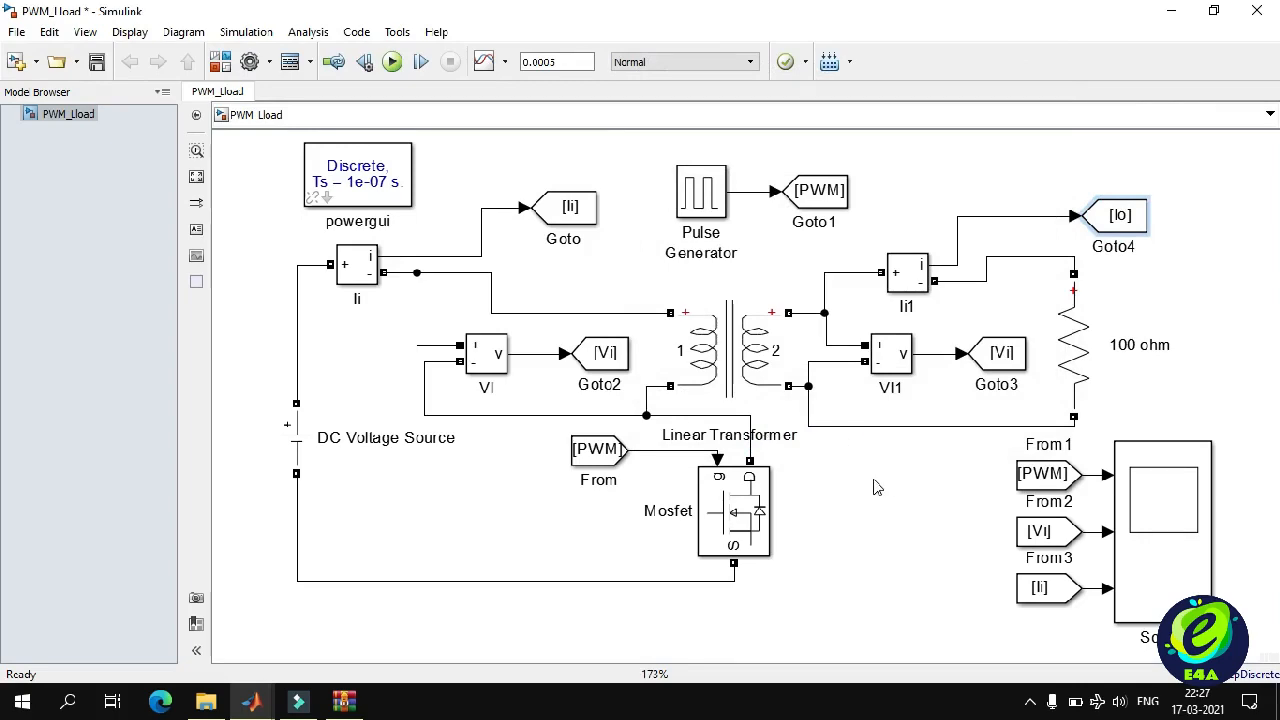
Shift the Pulse Generator together with its [PWM] Goto block slightly up and away from the secondary circuit.
scroll(874, 486, "down", 6)
scroll(874, 486, "up", 3)
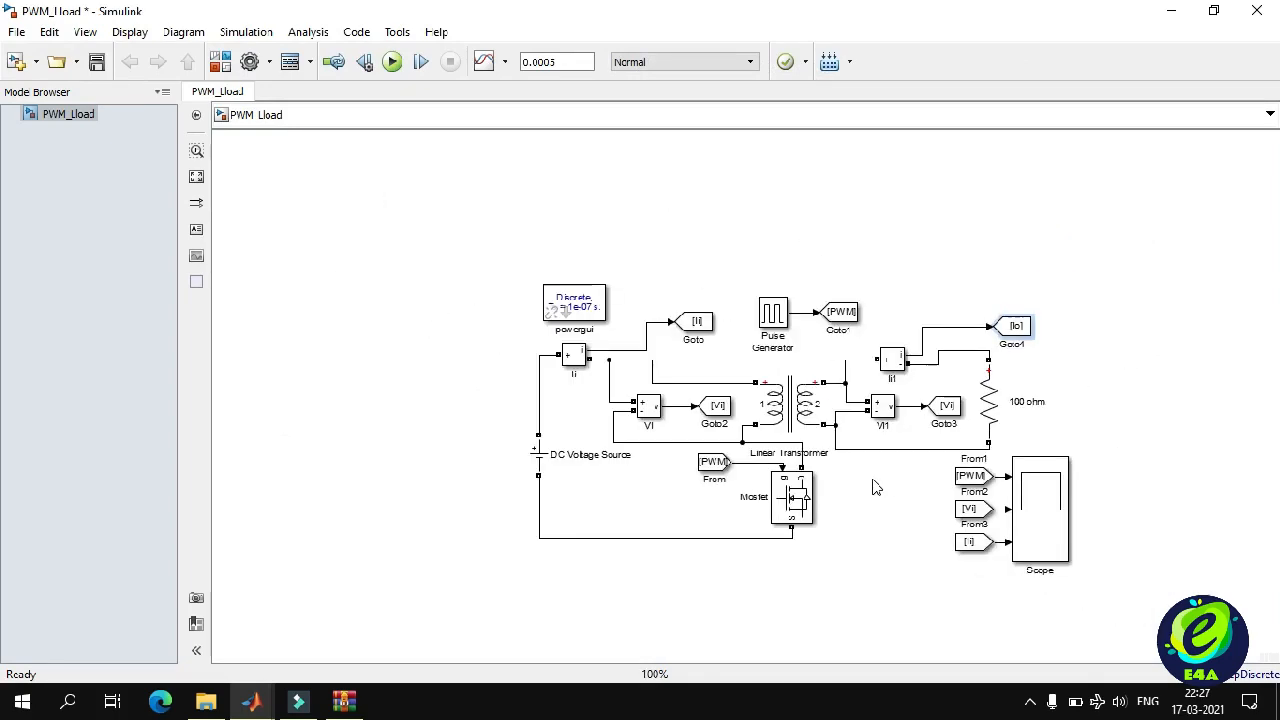
left_click_drag(748, 268, 838, 288)
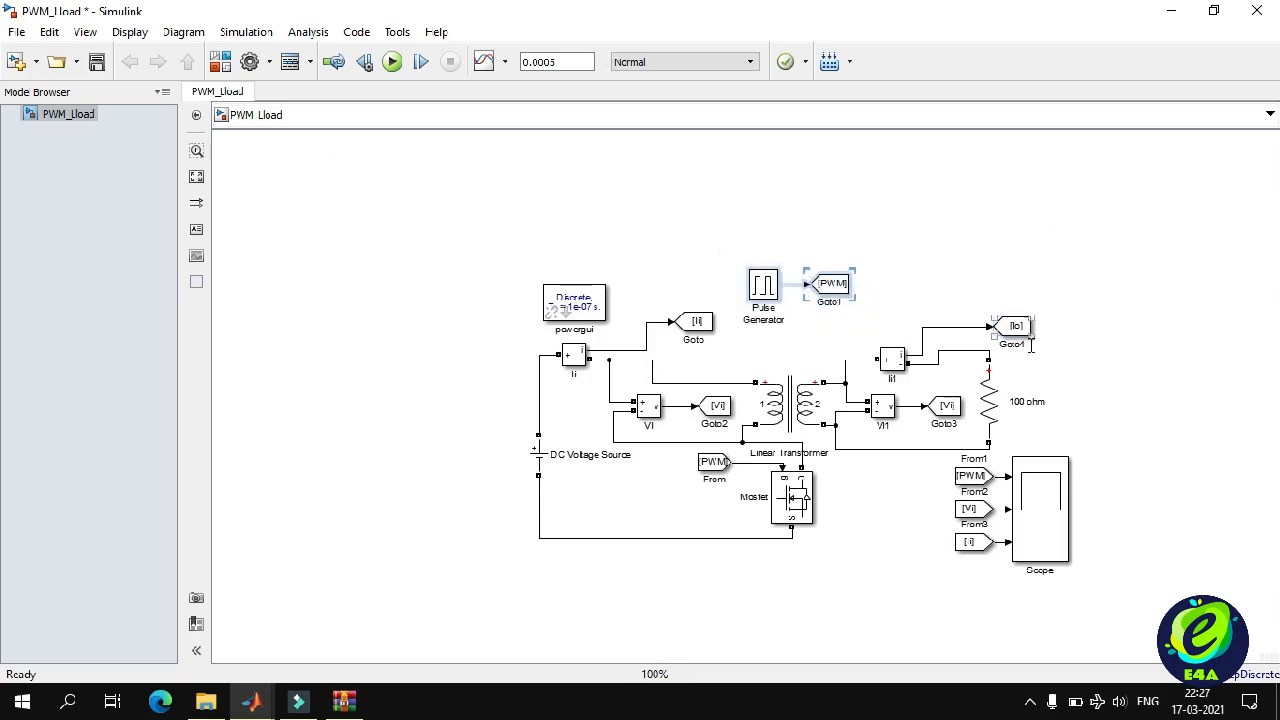
Move the [Io] Goto block close above the secondary current measurement and rotate it upright with its input facing down.
left_click_drag(1016, 327, 950, 310)
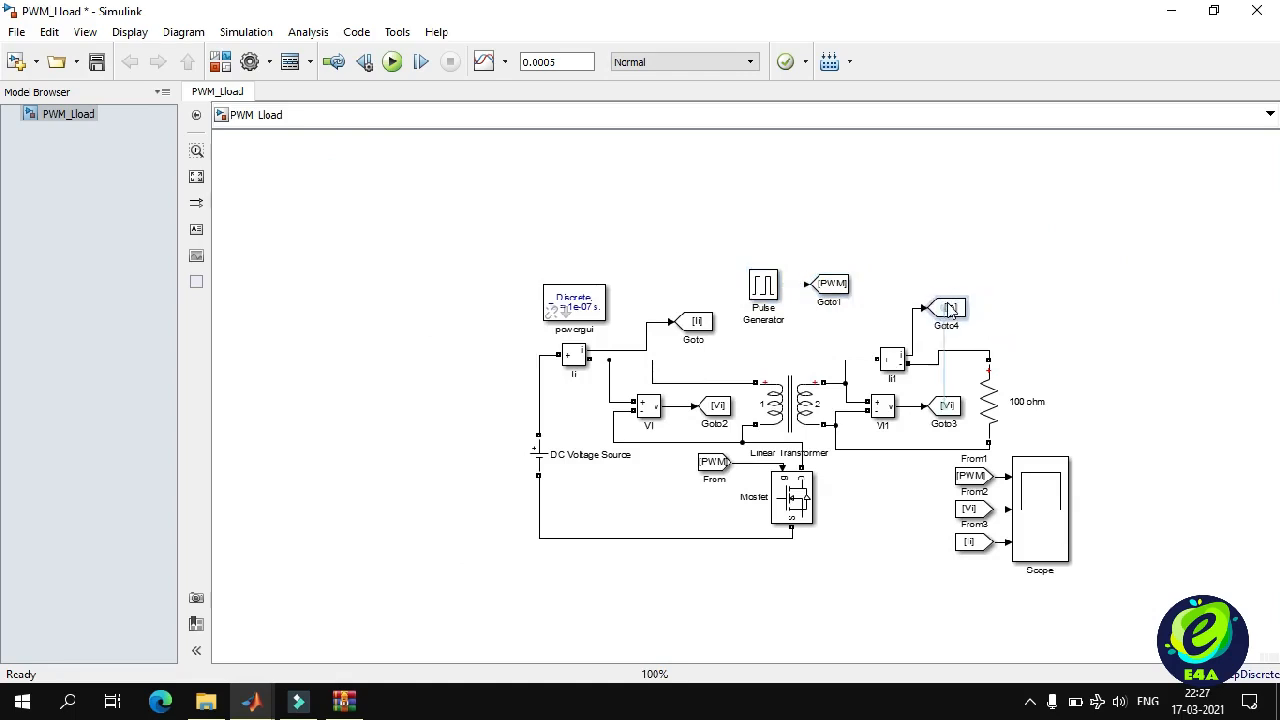
key("ctrl+r")
key("ctrl+r")
key("ctrl+r")
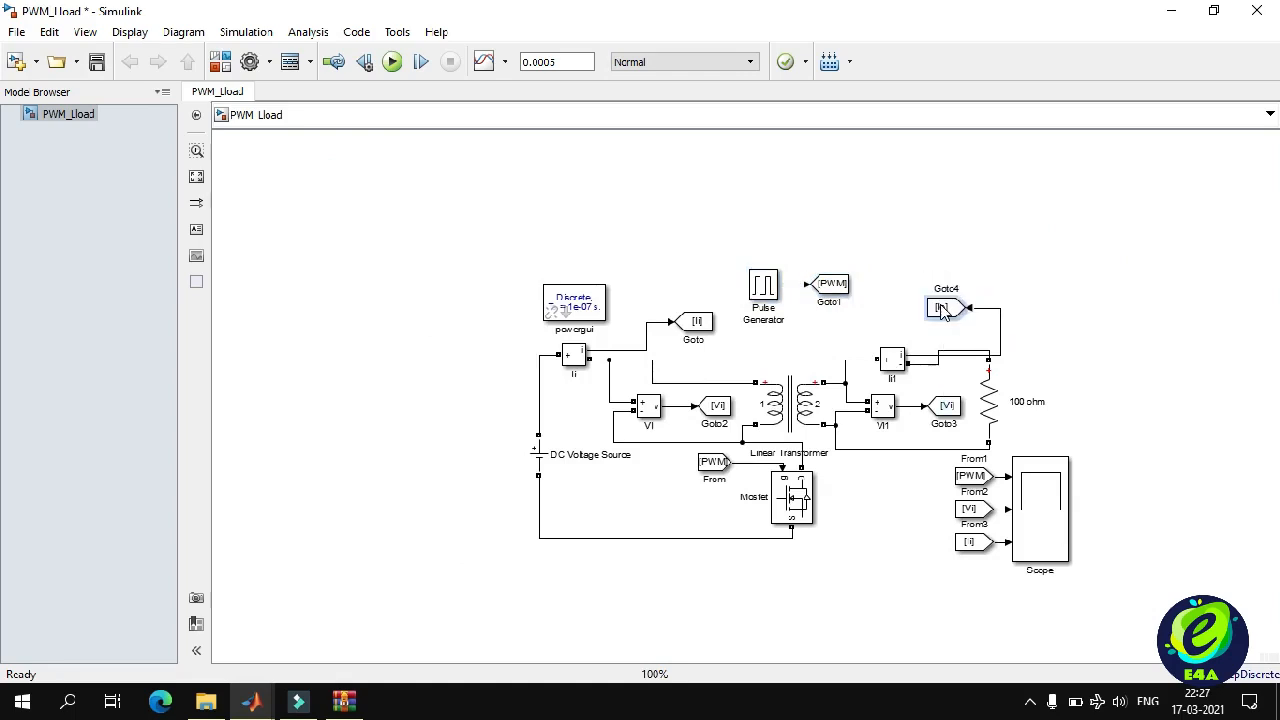
left_click_drag(945, 312, 915, 312)
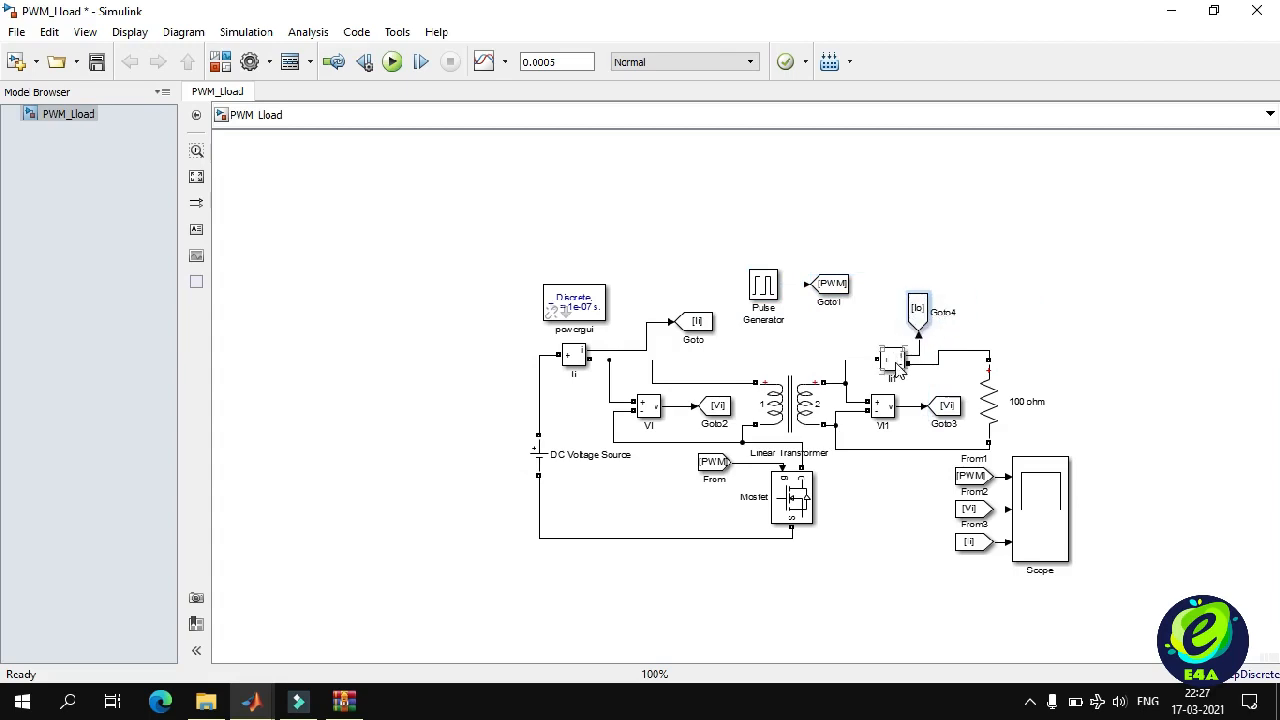
Raise the secondary current measurement to straighten its line to the resistor, and move the [Io] Goto block slightly higher.
left_click_drag(897, 360, 898, 357)
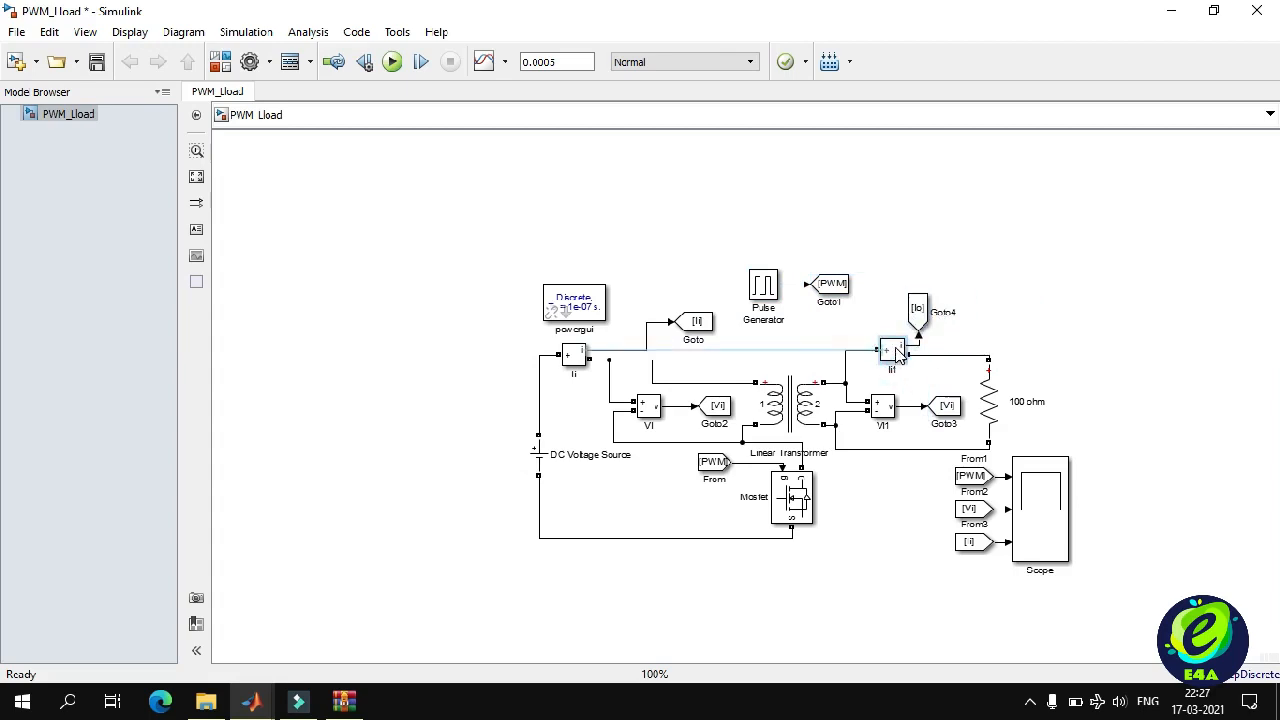
left_click(917, 312)
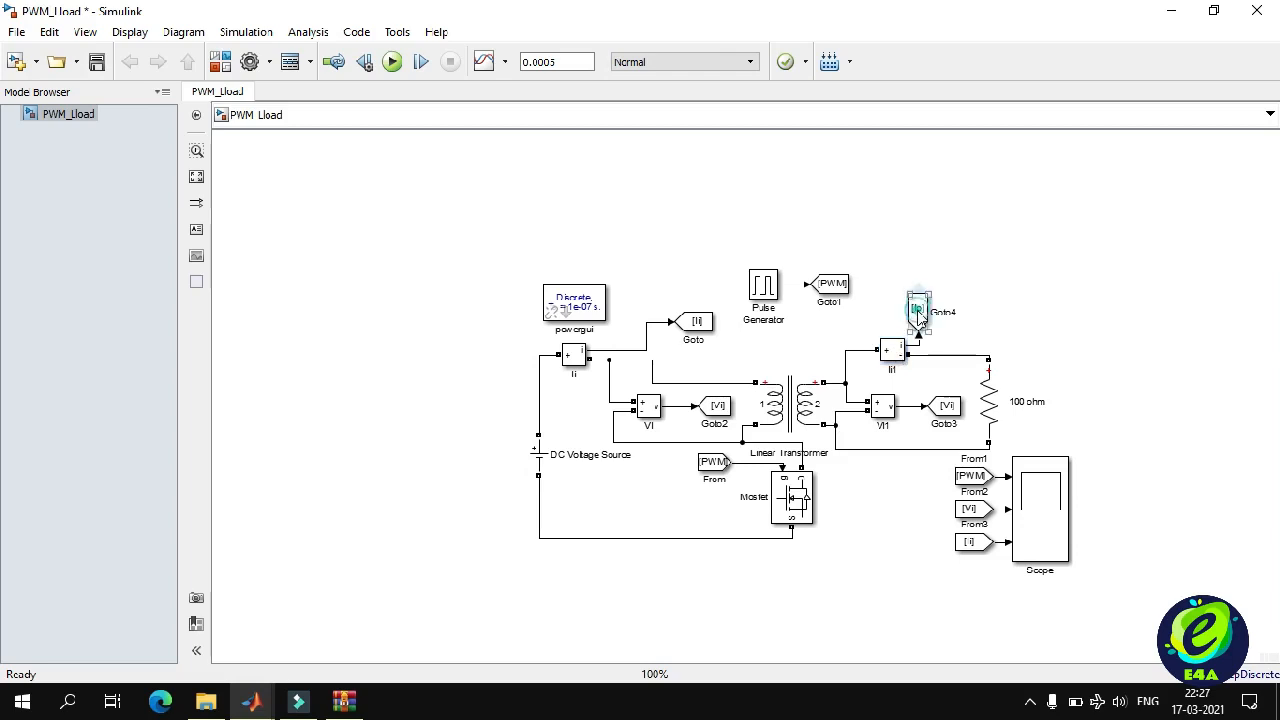
left_click_drag(920, 318, 920, 305)
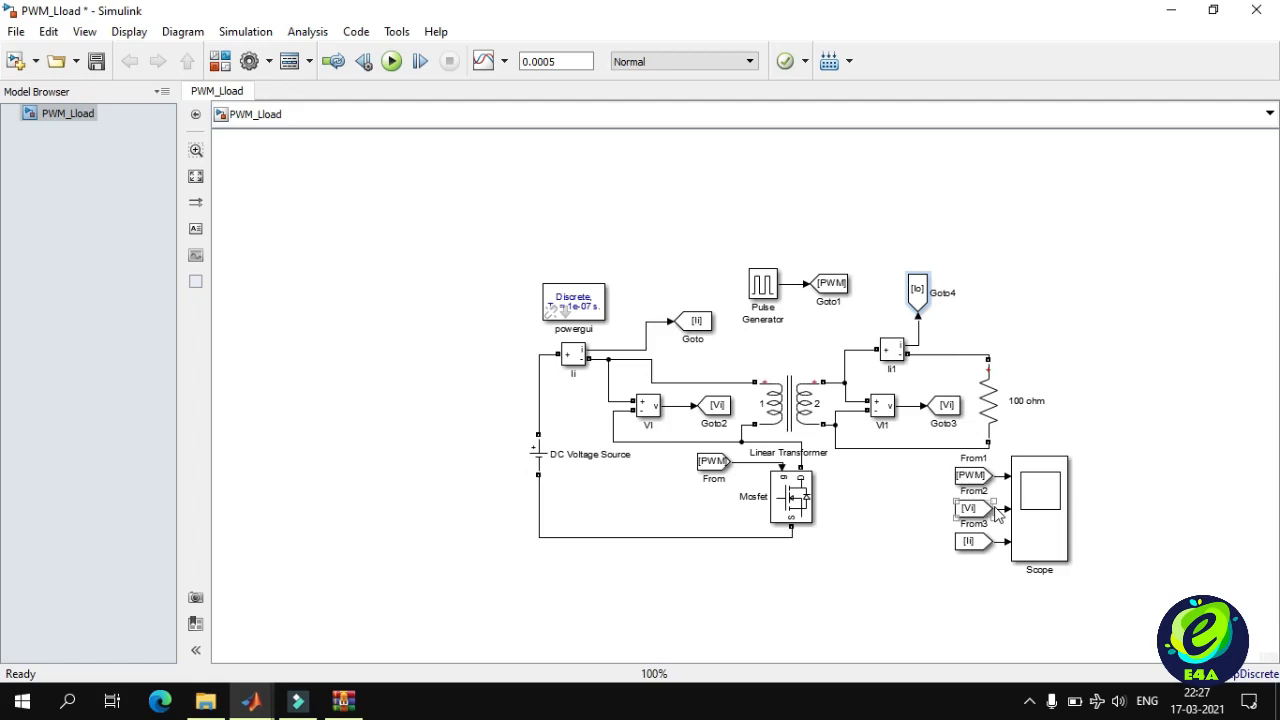
Set the Scope's number of input ports to 5 in its configuration properties and close the Scope window.
left_click(1040, 527)
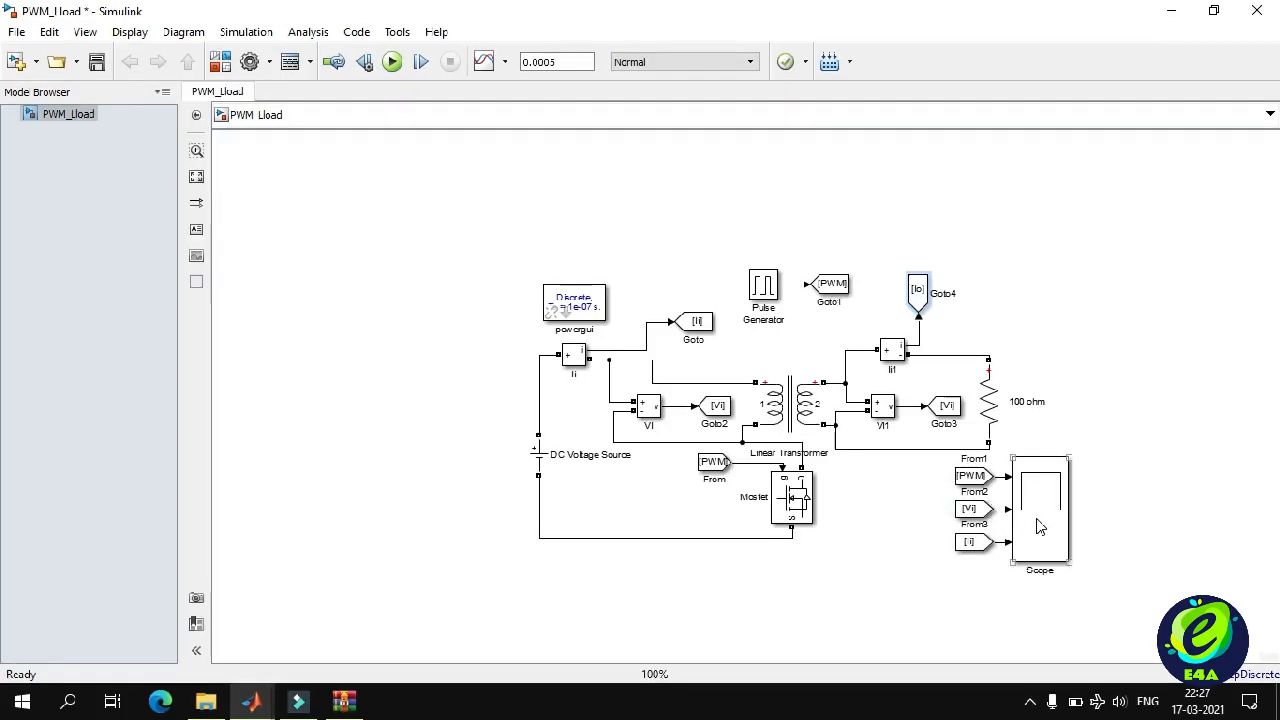
left_click(251, 702)
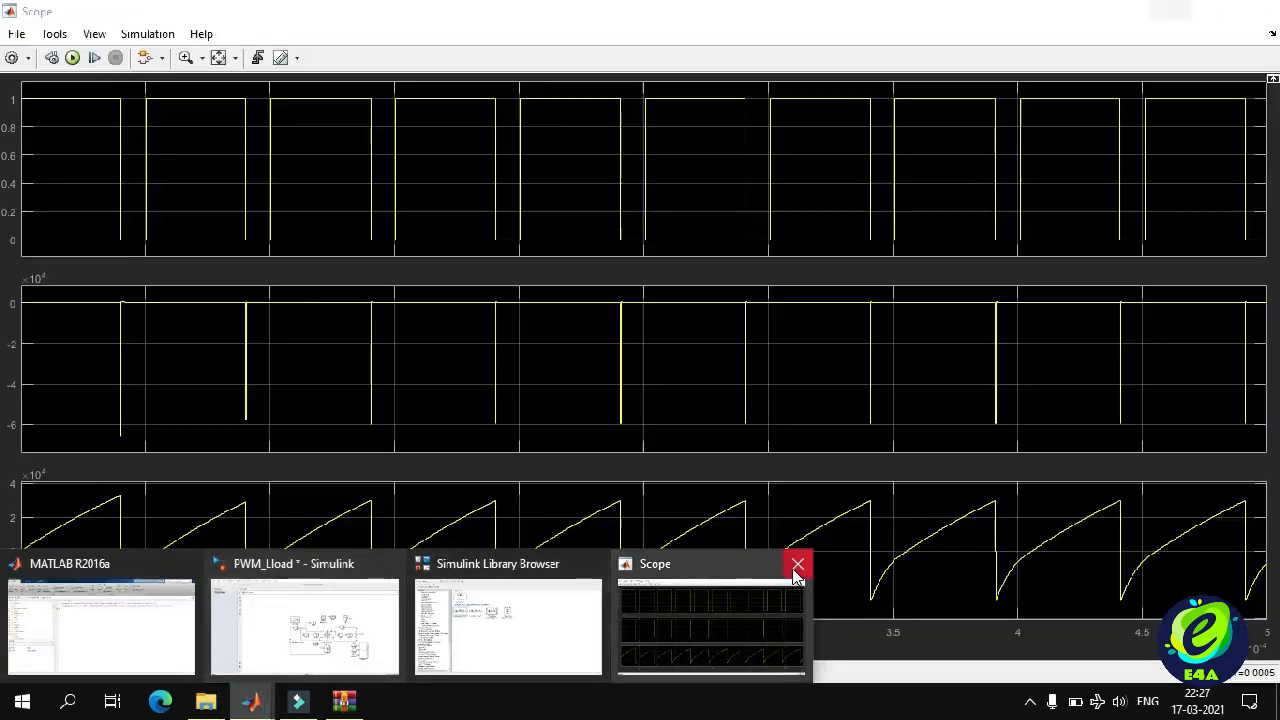
left_click(797, 564)
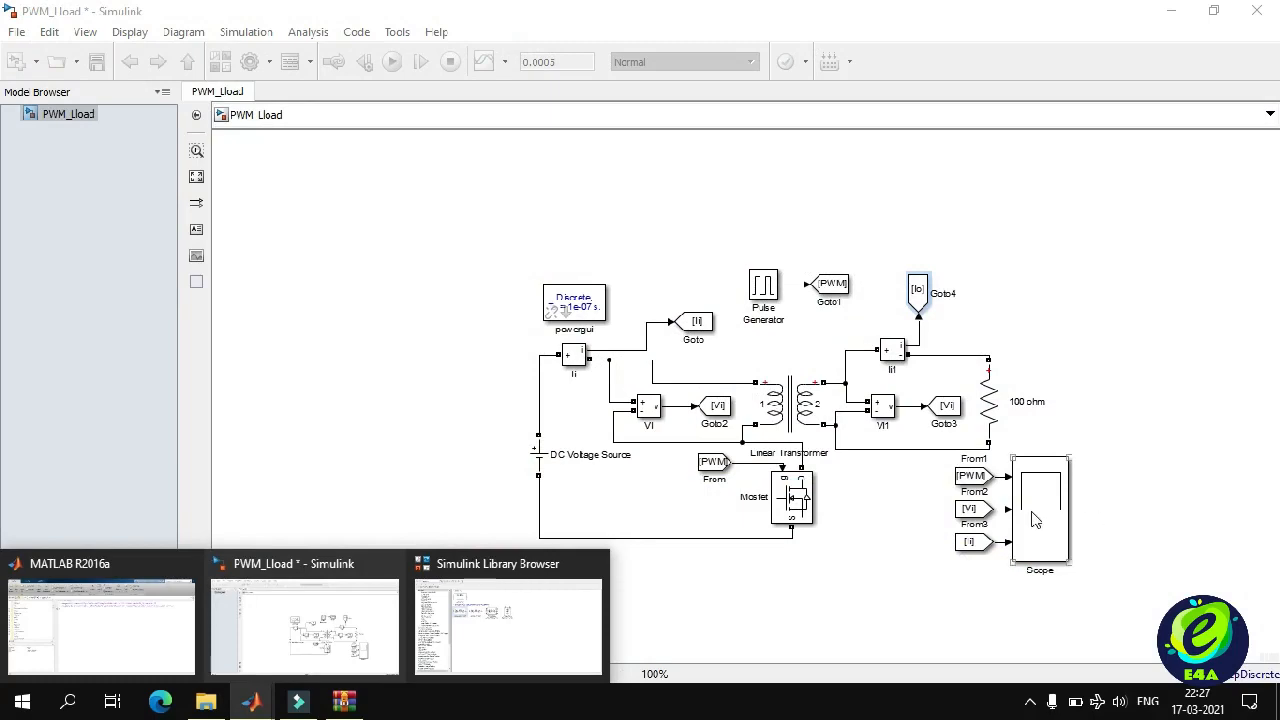
double_click(1035, 520)
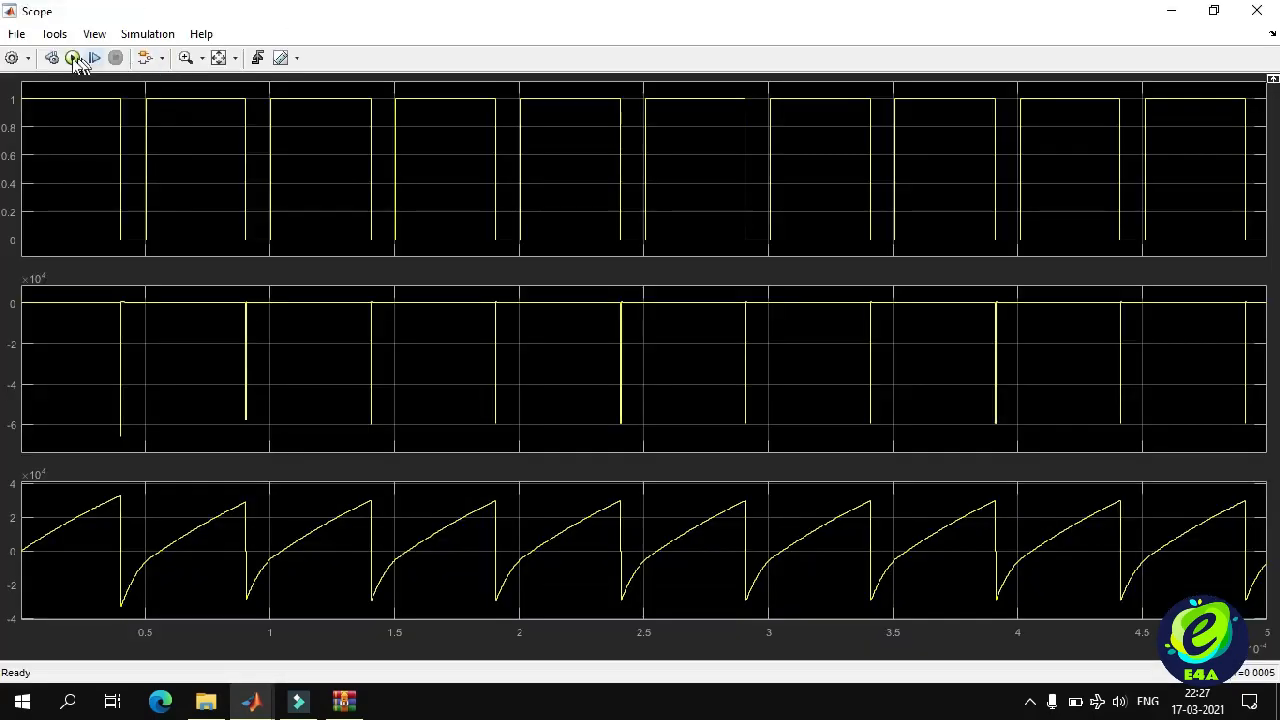
left_click(8, 60)
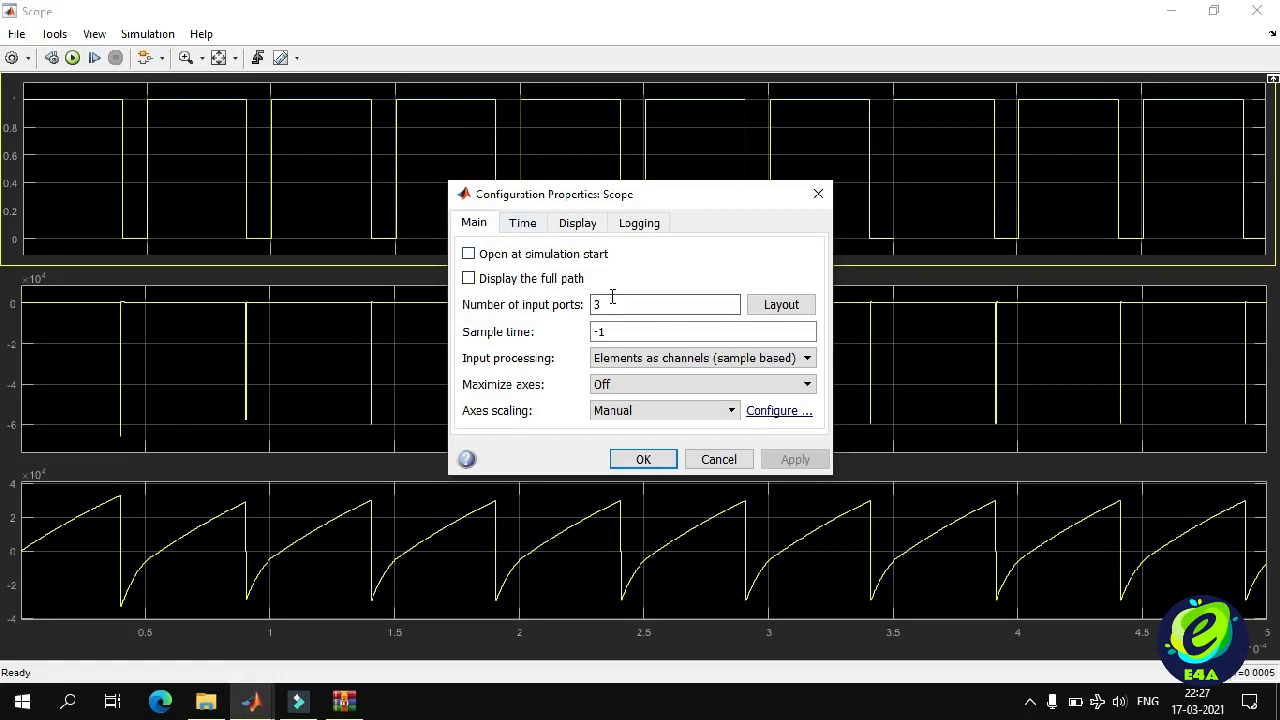
double_click(612, 302)
type("5")
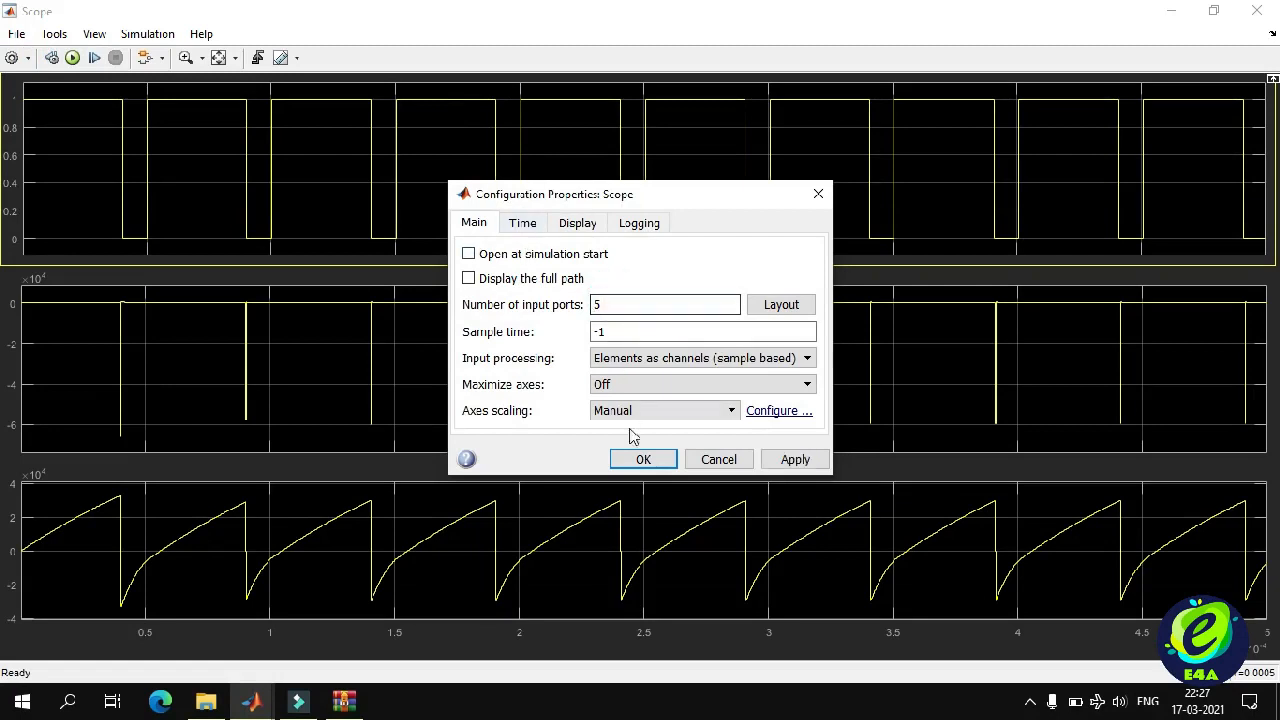
left_click(641, 461)
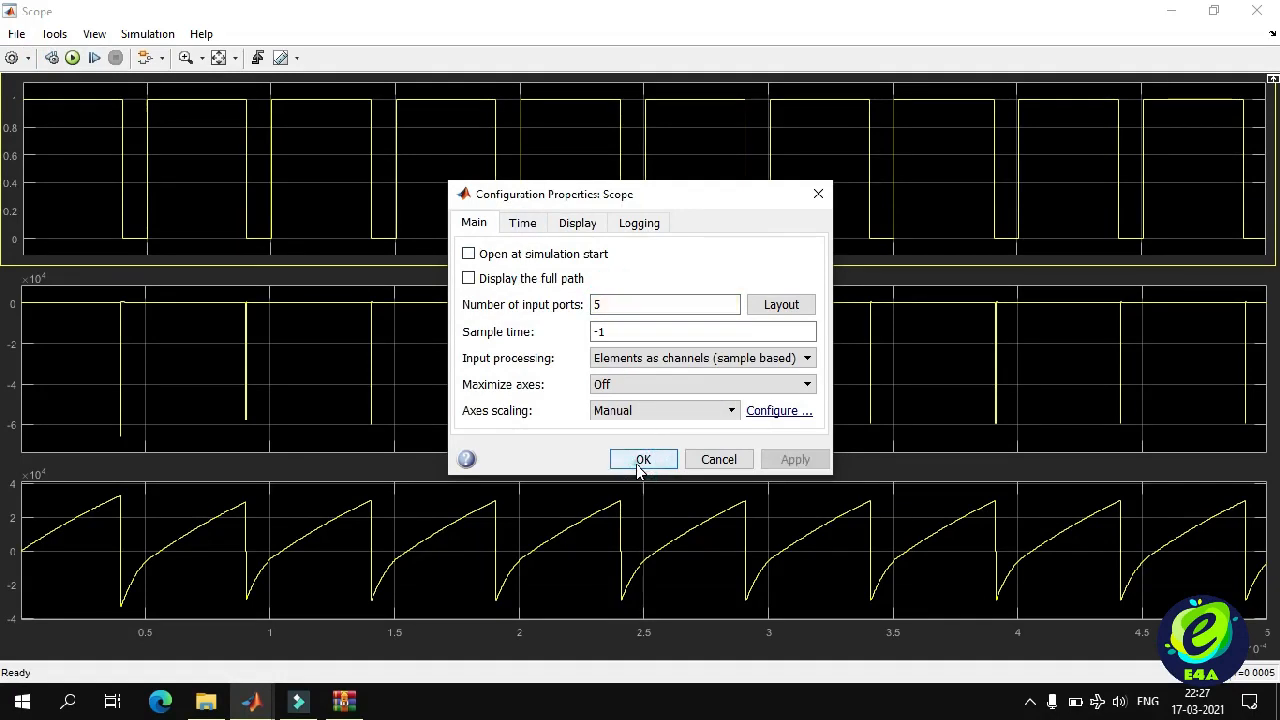
left_click(1257, 12)
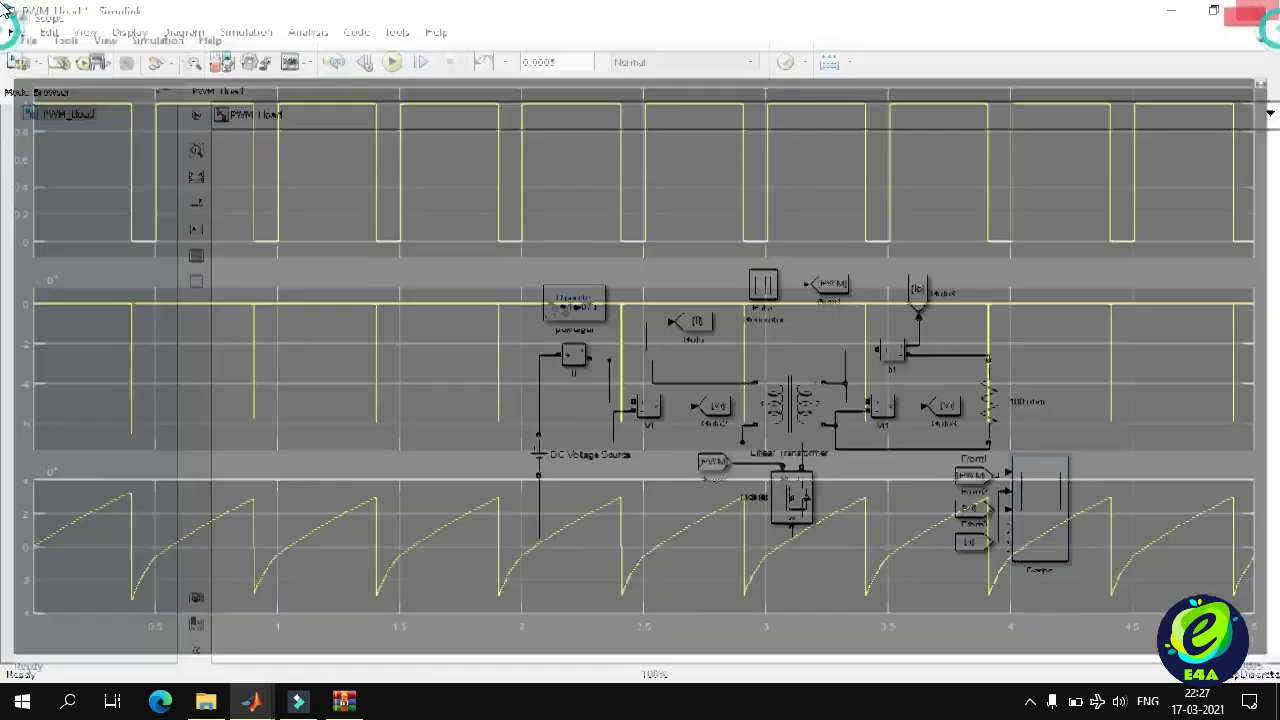
Enlarge the Scope block to about twice its size and shift it so the [Vi] line runs straight.
double_click(1055, 512)
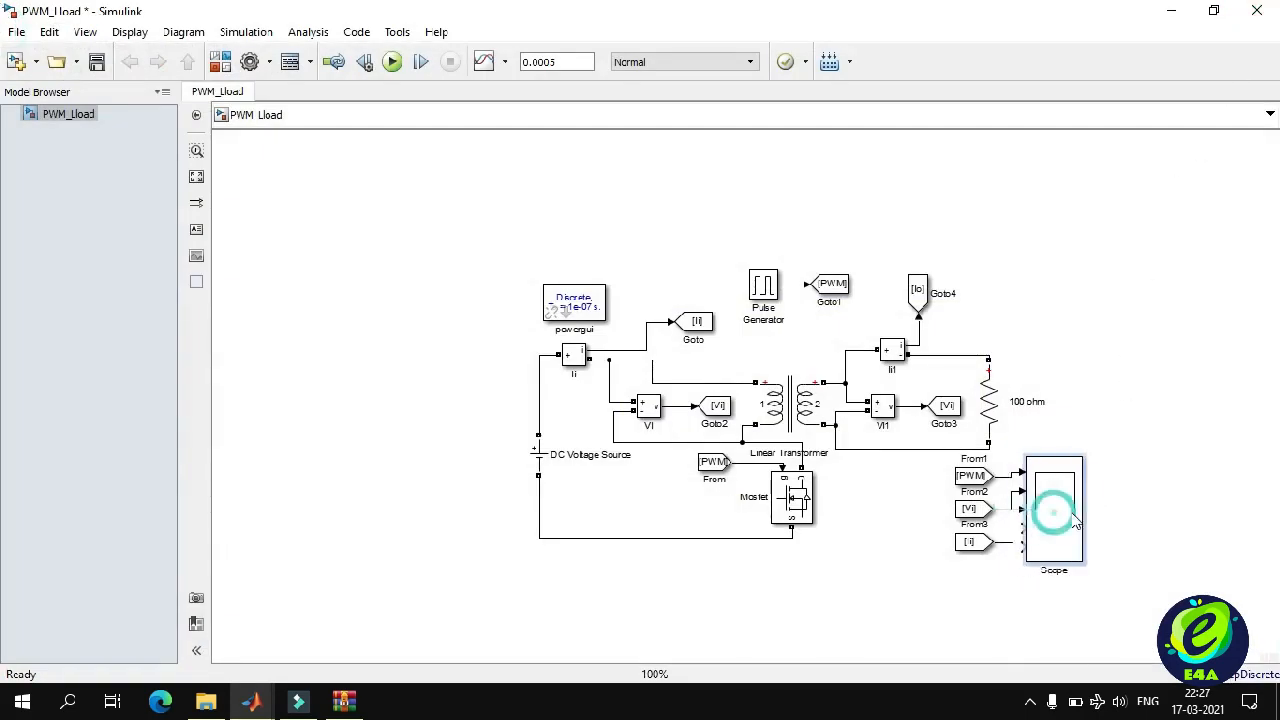
left_click_drag(1073, 521, 1181, 654)
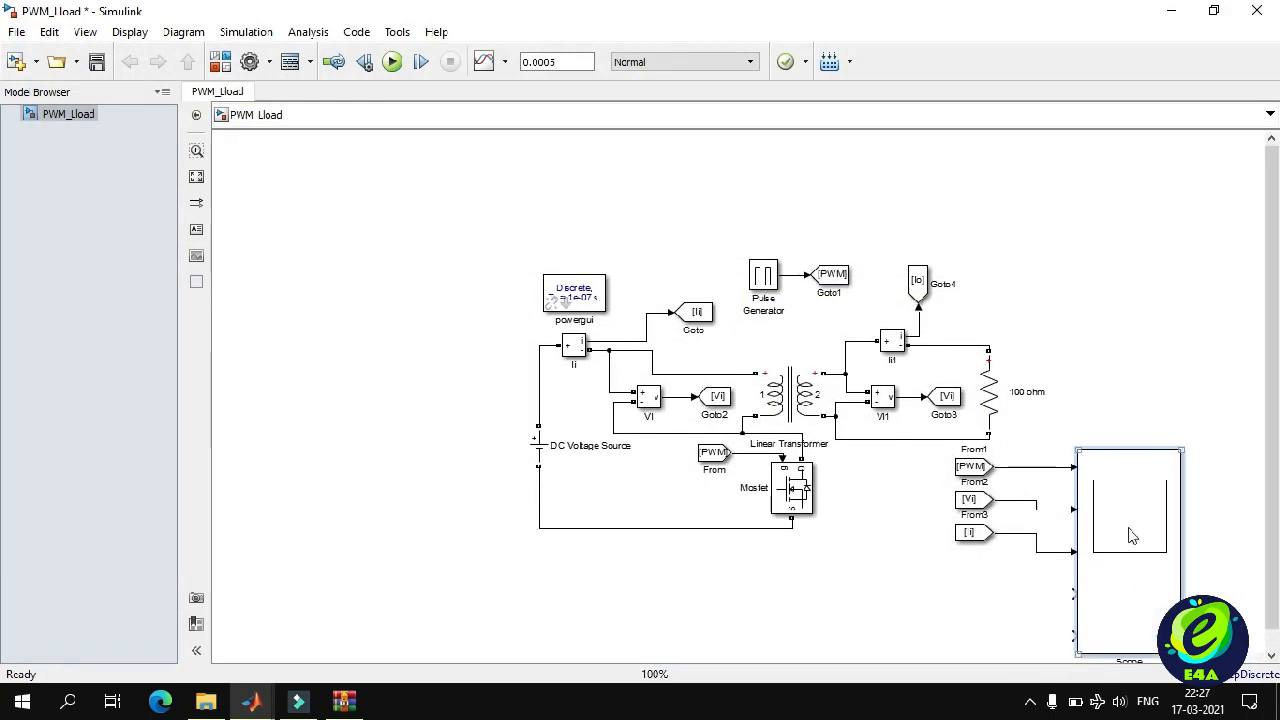
left_click_drag(1125, 520, 1131, 508)
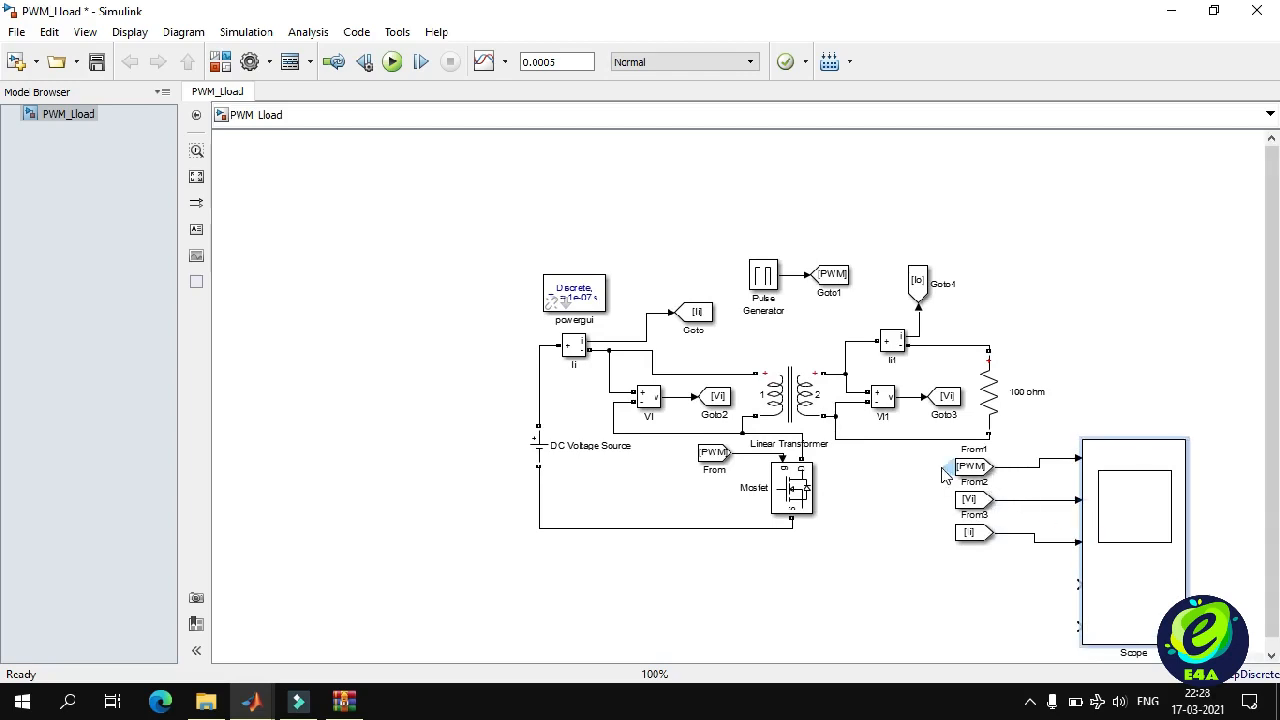
Move the Scope together with its three From blocks to the free area beyond the 100 ohm resistor.
left_click_drag(931, 460, 1216, 642)
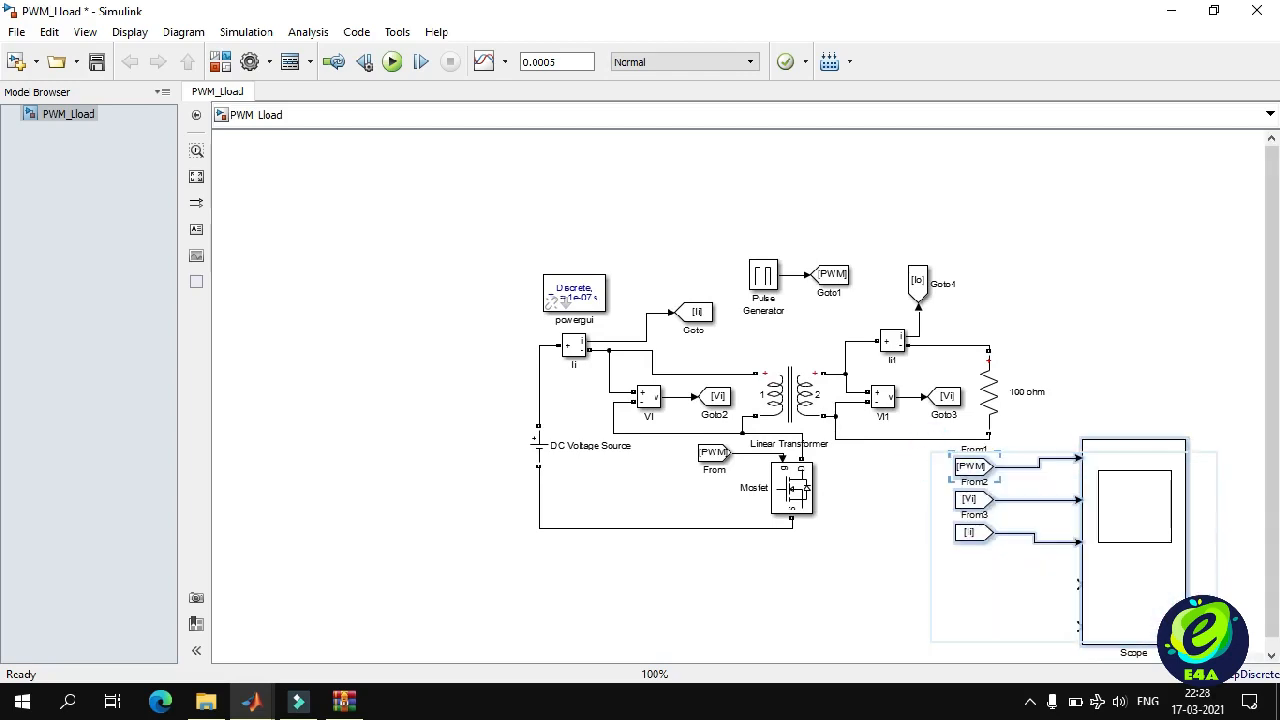
left_click_drag(1137, 541, 1192, 401)
left_click_drag(1210, 407, 1235, 438)
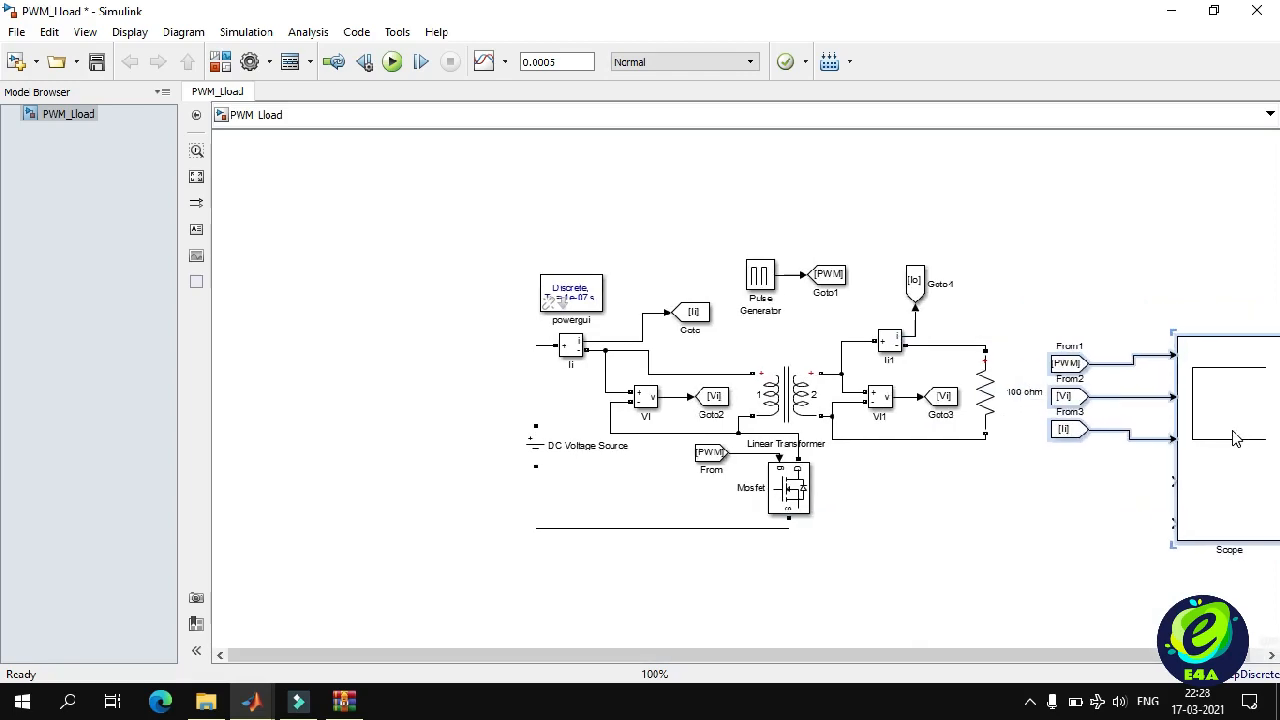
Lower the [Ii] From block and raise the [PWM] From block to straighten their lines to the Scope inputs.
left_click(1074, 432)
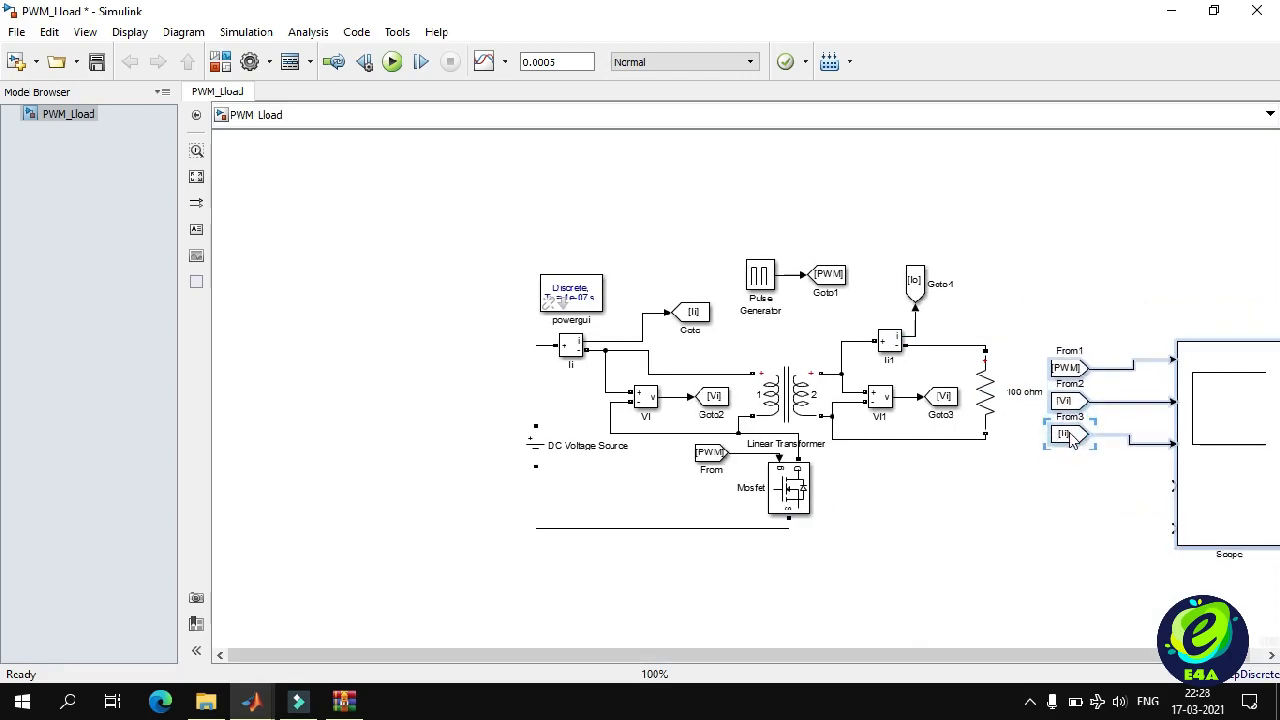
left_click(1068, 468)
left_click(1067, 427)
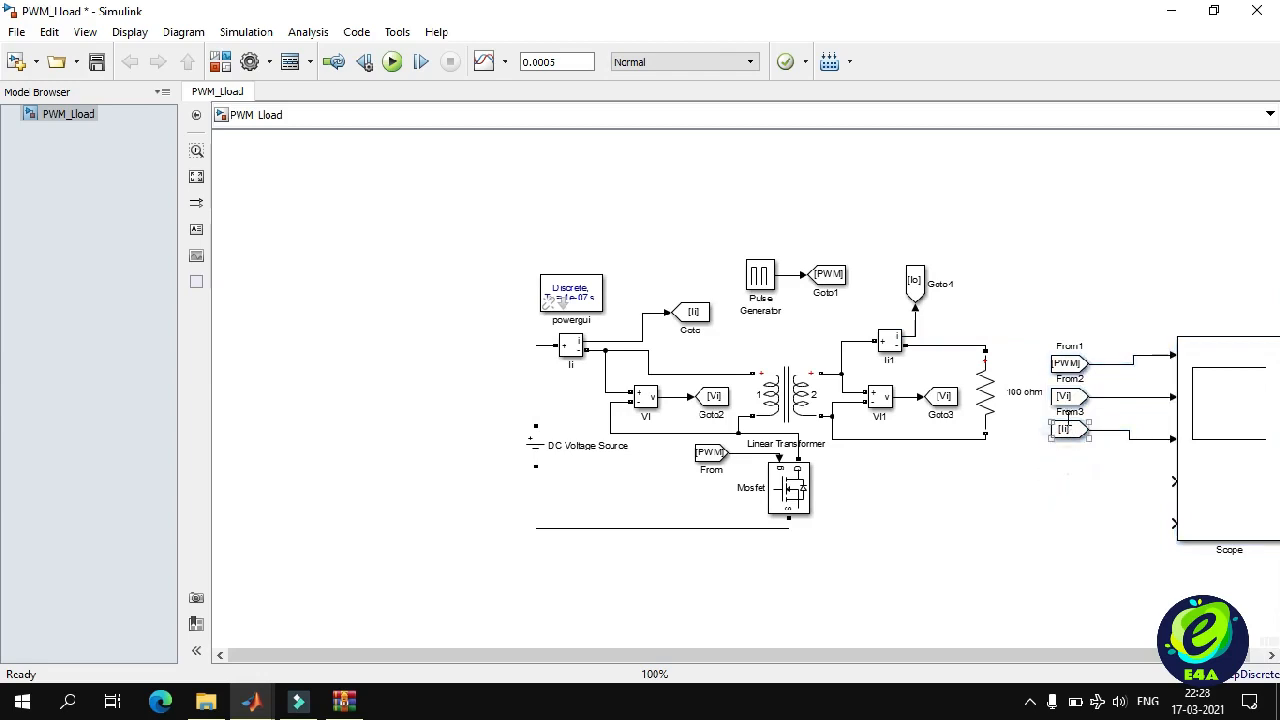
left_click_drag(1068, 432, 1070, 442)
left_click(1070, 367)
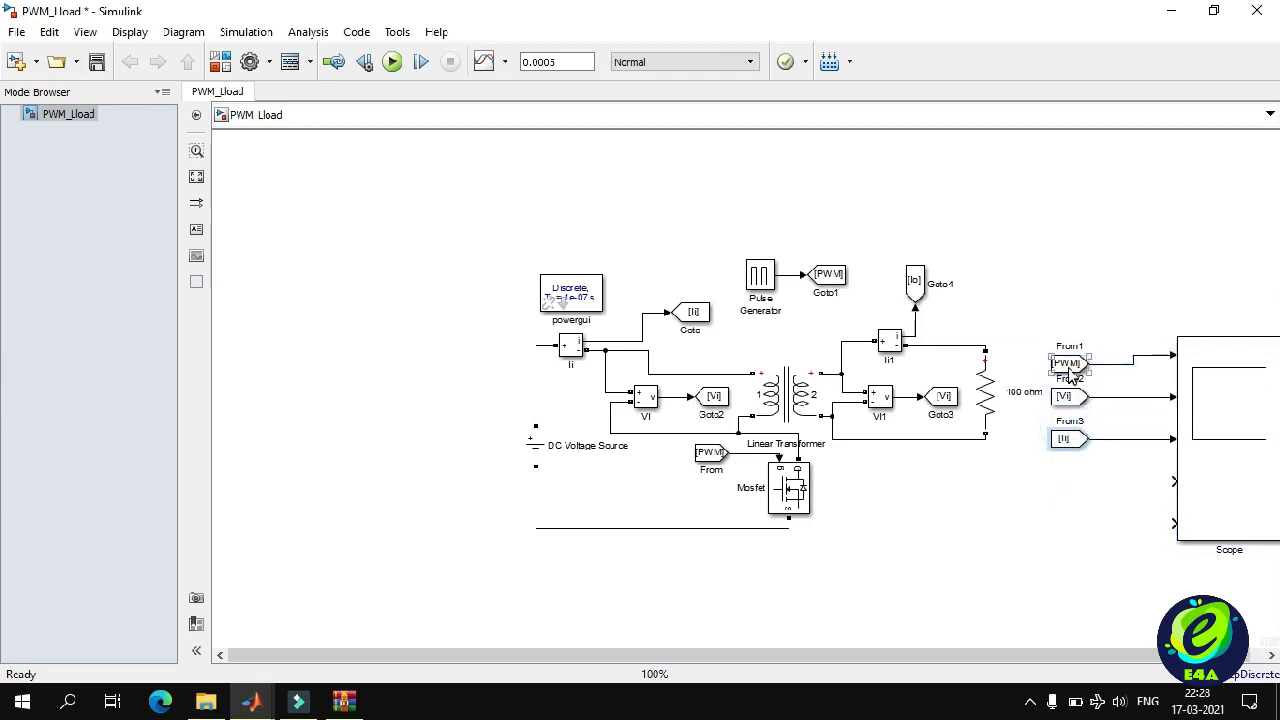
left_click_drag(1072, 368, 1072, 360)
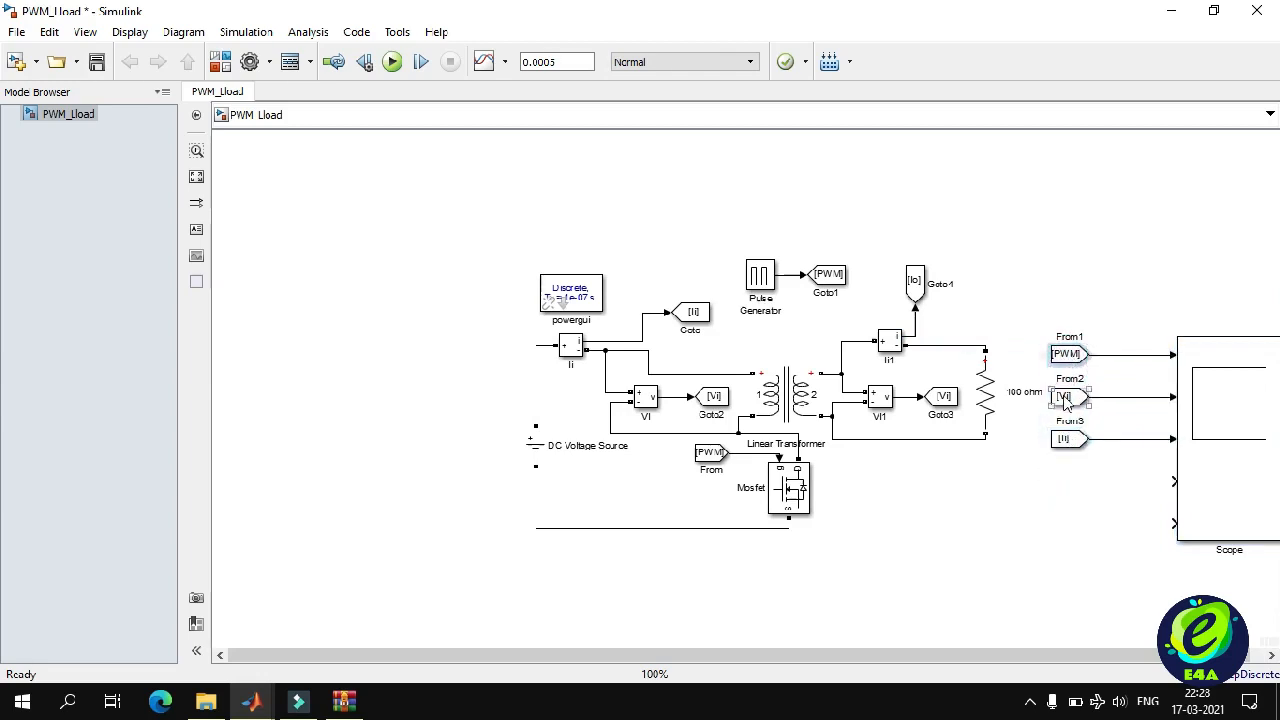
left_click(1068, 398)
Add two copies of the [Ii] From block and connect them with straight lines to the Scope's fourth and fifth inputs.
left_click(1070, 434)
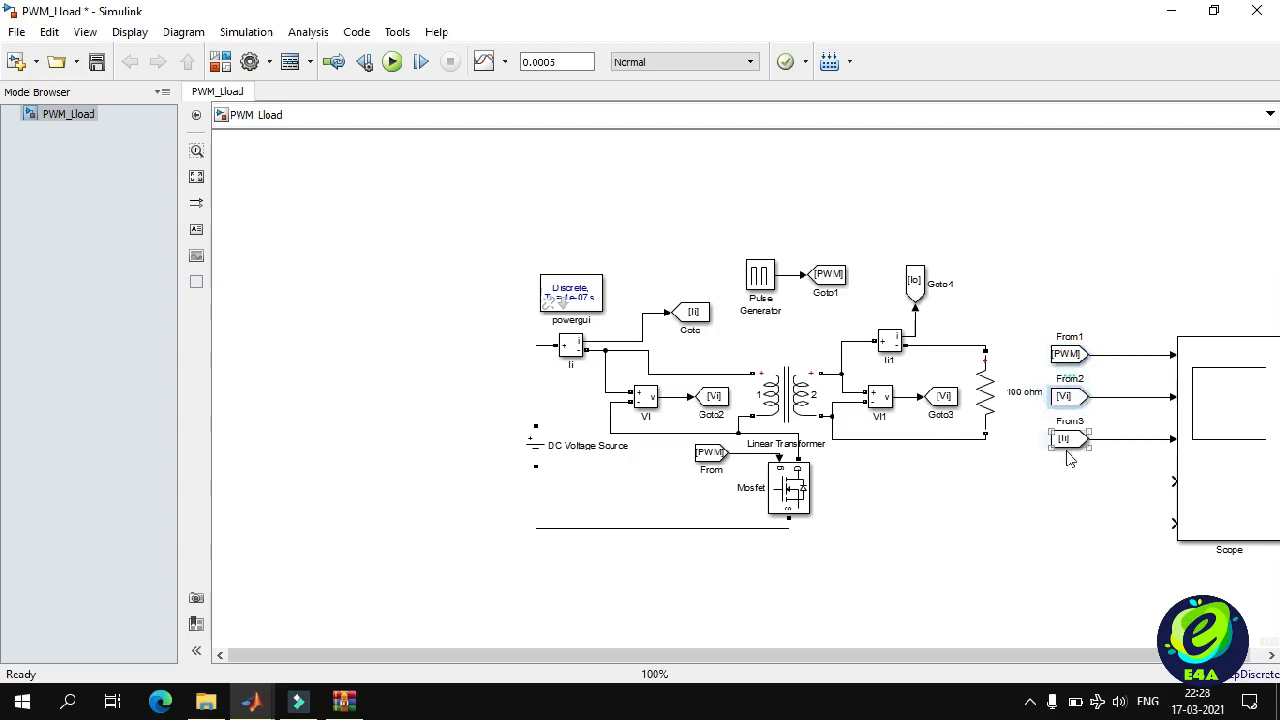
left_click_drag(1070, 446, 1071, 538)
key("ctrl+v")
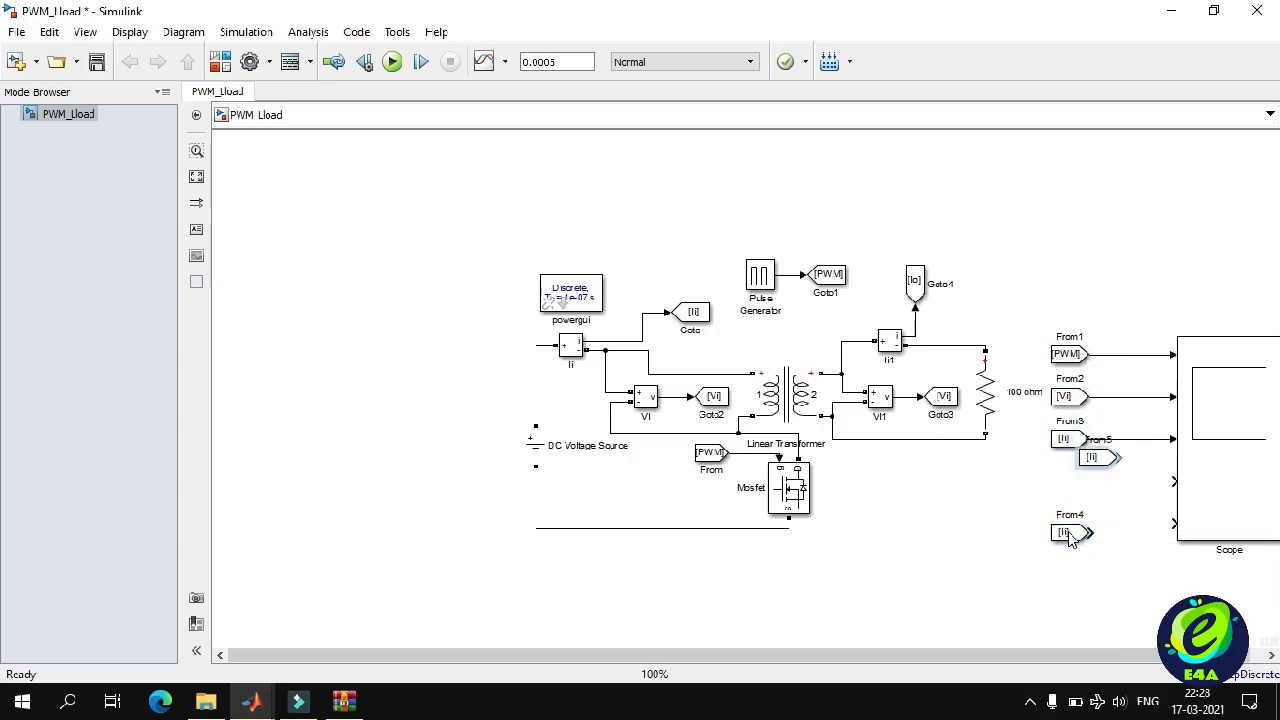
left_click_drag(1098, 454, 1174, 481)
left_click(1056, 532)
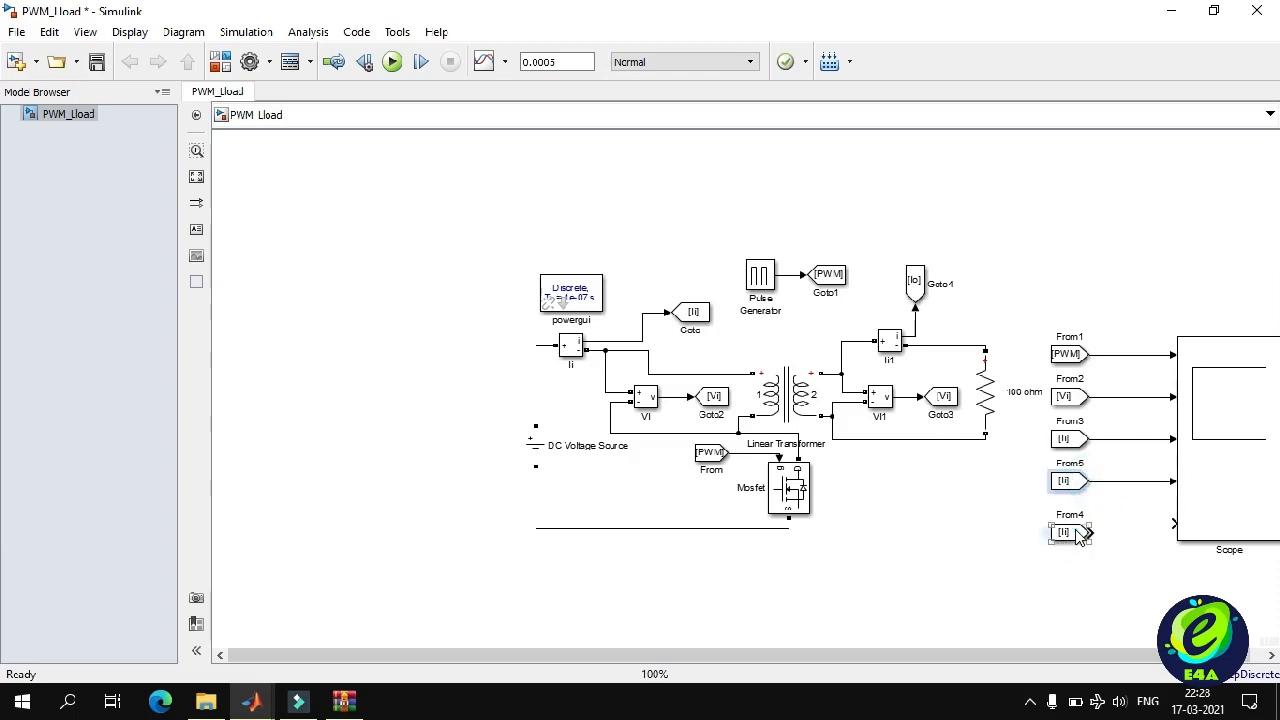
left_click_drag(1079, 533, 1218, 532)
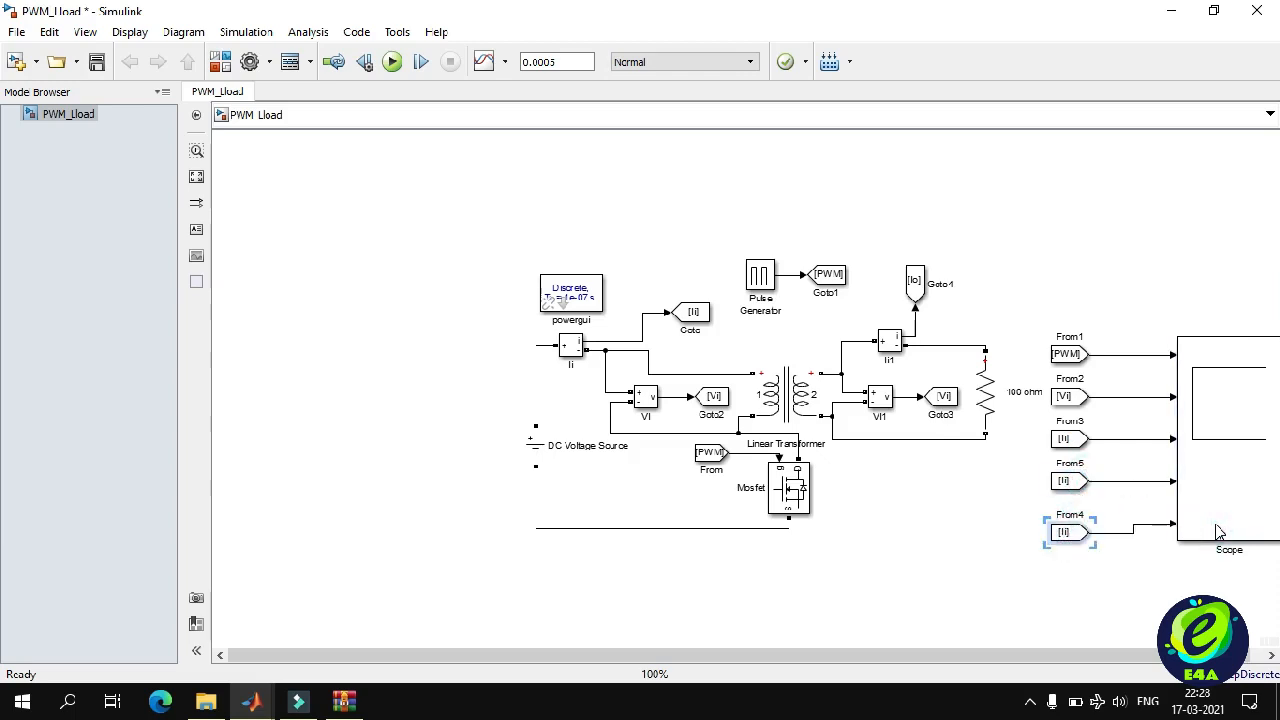
left_click_drag(1072, 531, 1072, 522)
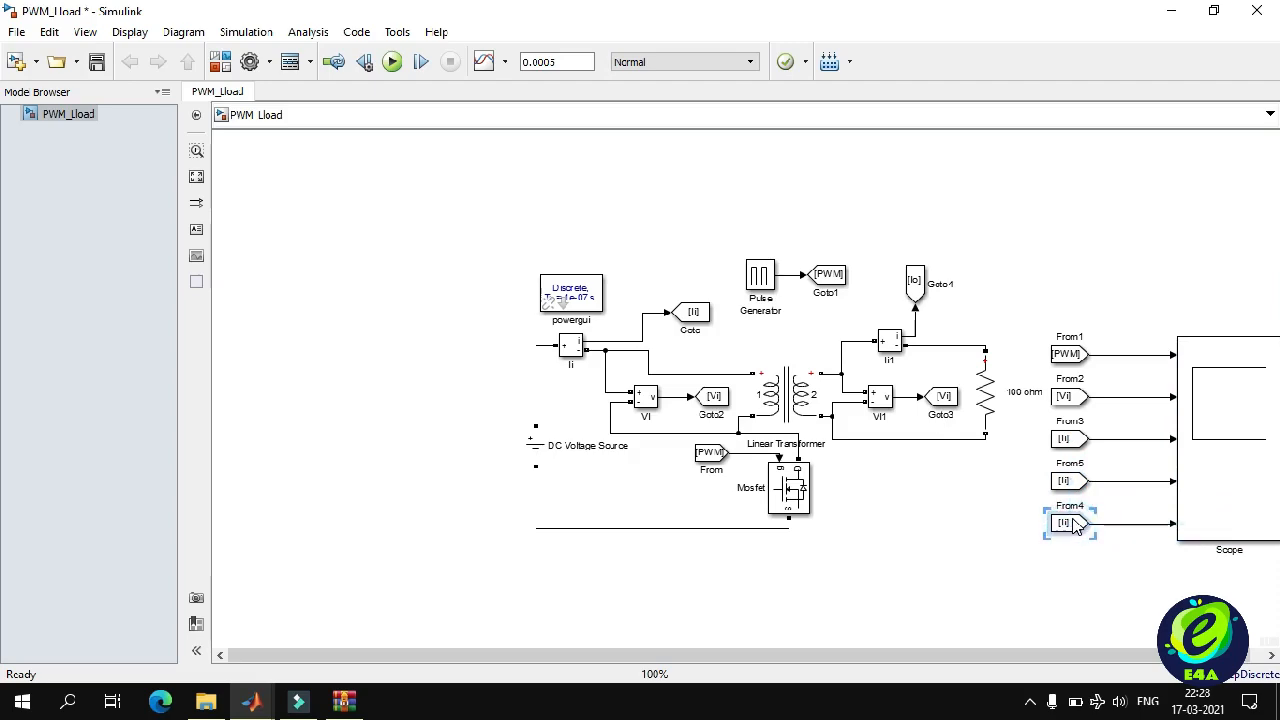
double_click(1066, 482)
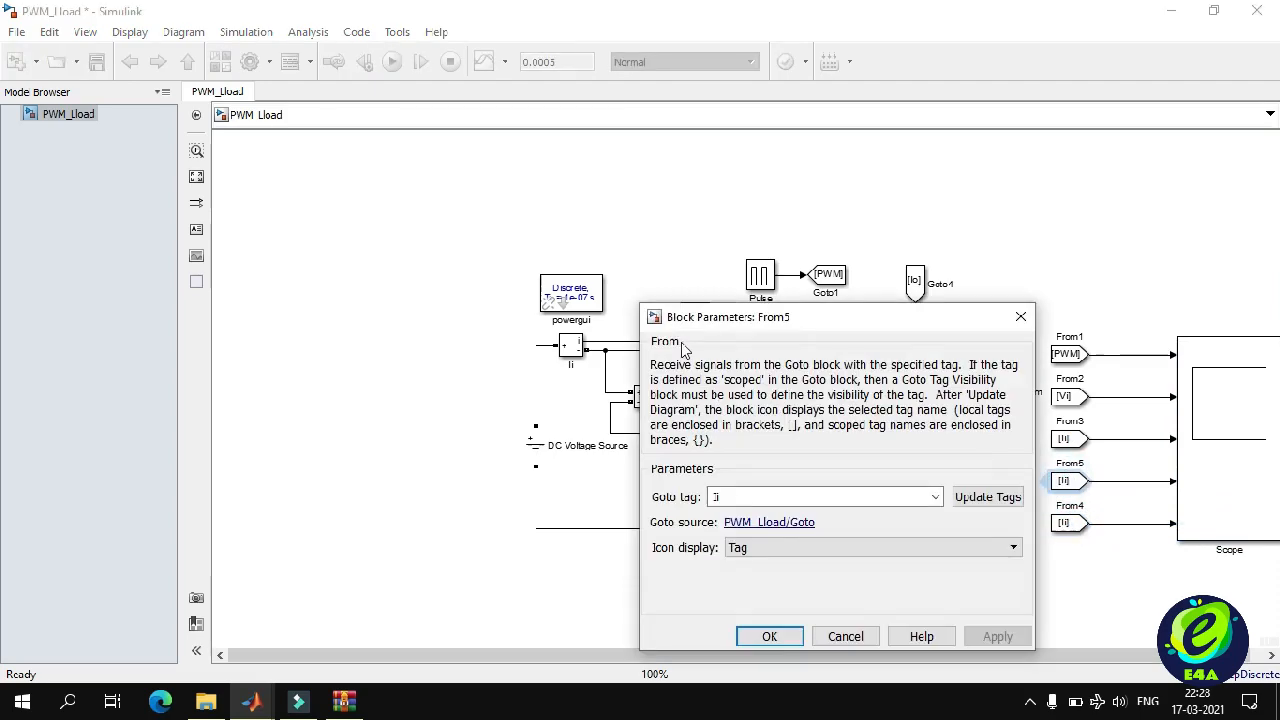
double_click(760, 497)
type("Vo")
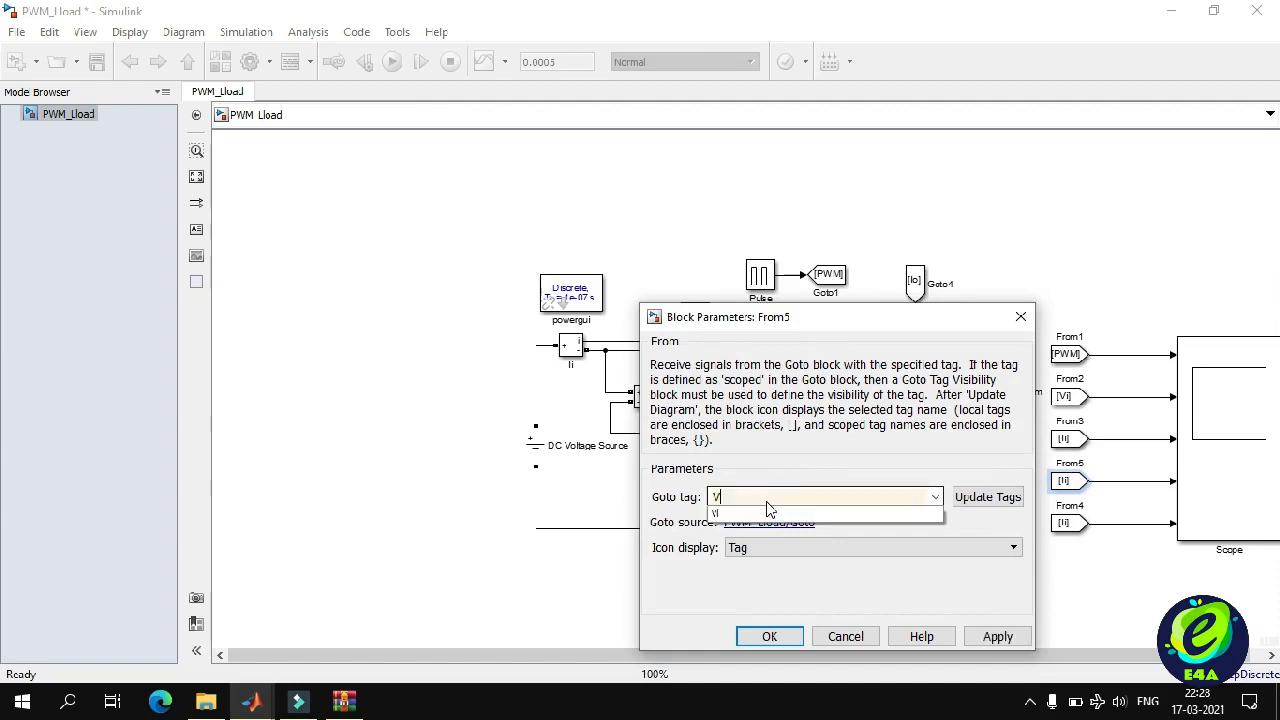
left_click(935, 497)
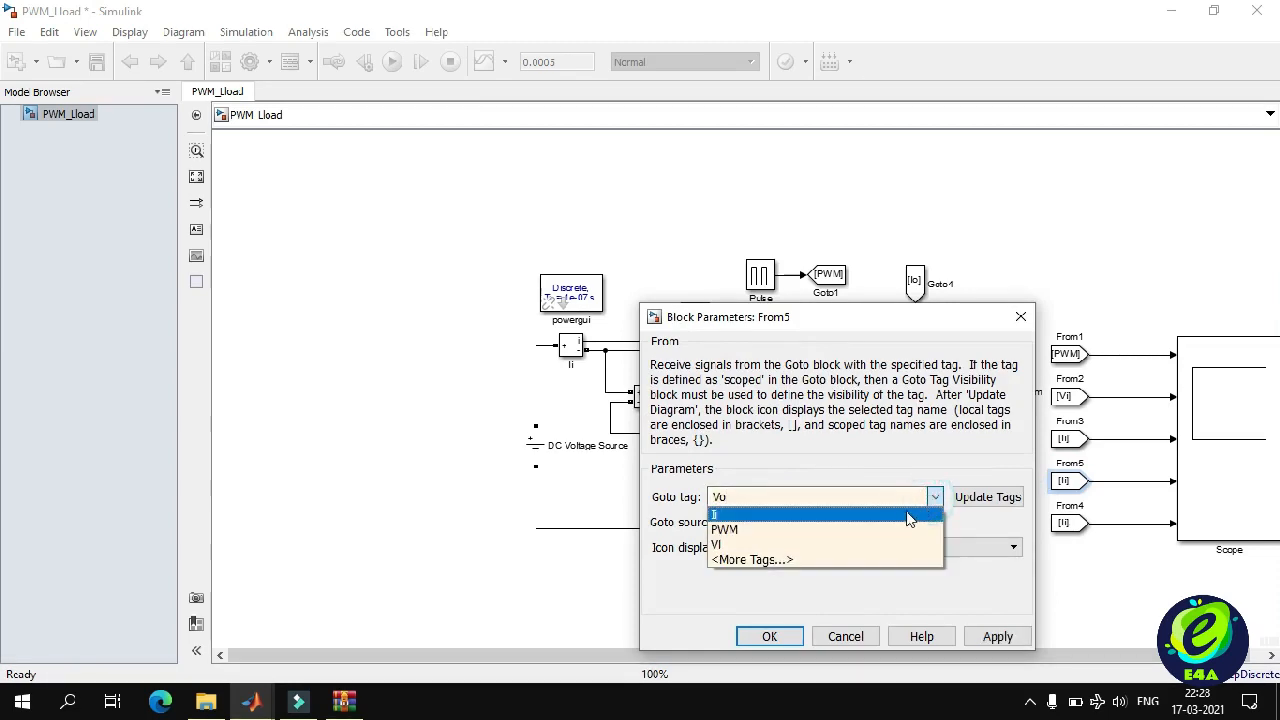
left_click(858, 606)
left_click(846, 636)
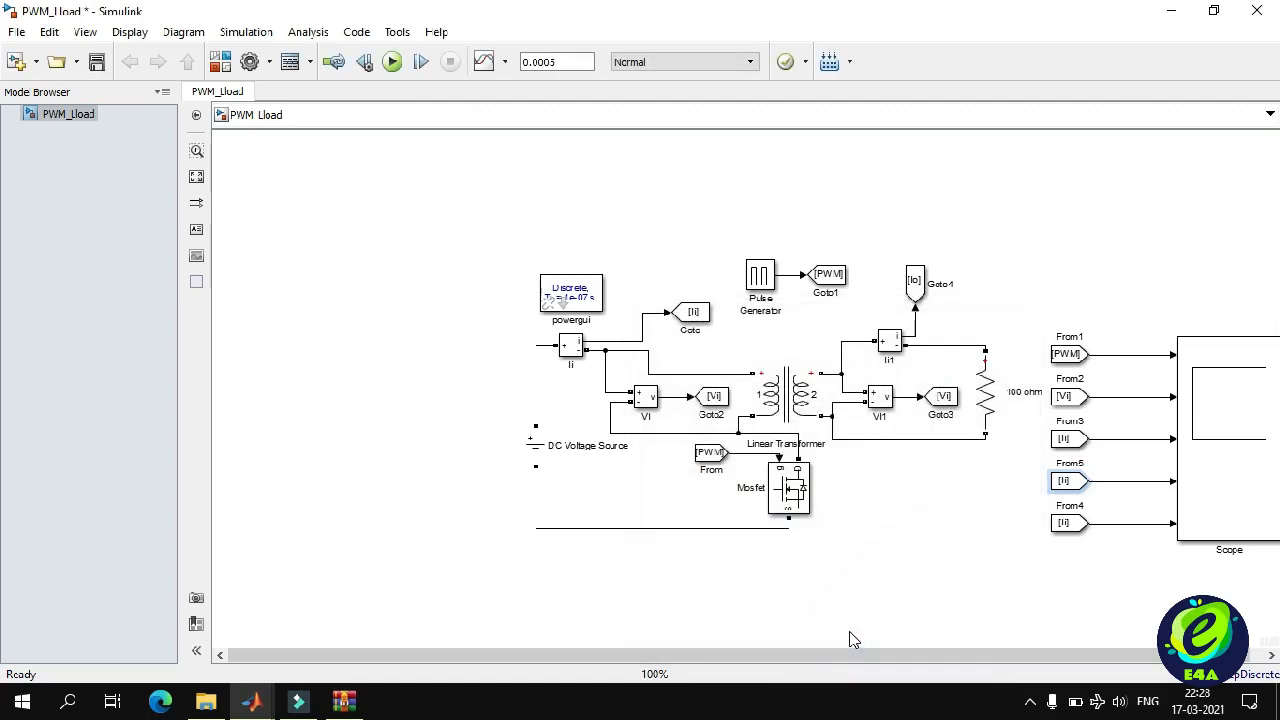
Set the tag of the secondary voltage measurement's Goto block to "Vo".
double_click(943, 398)
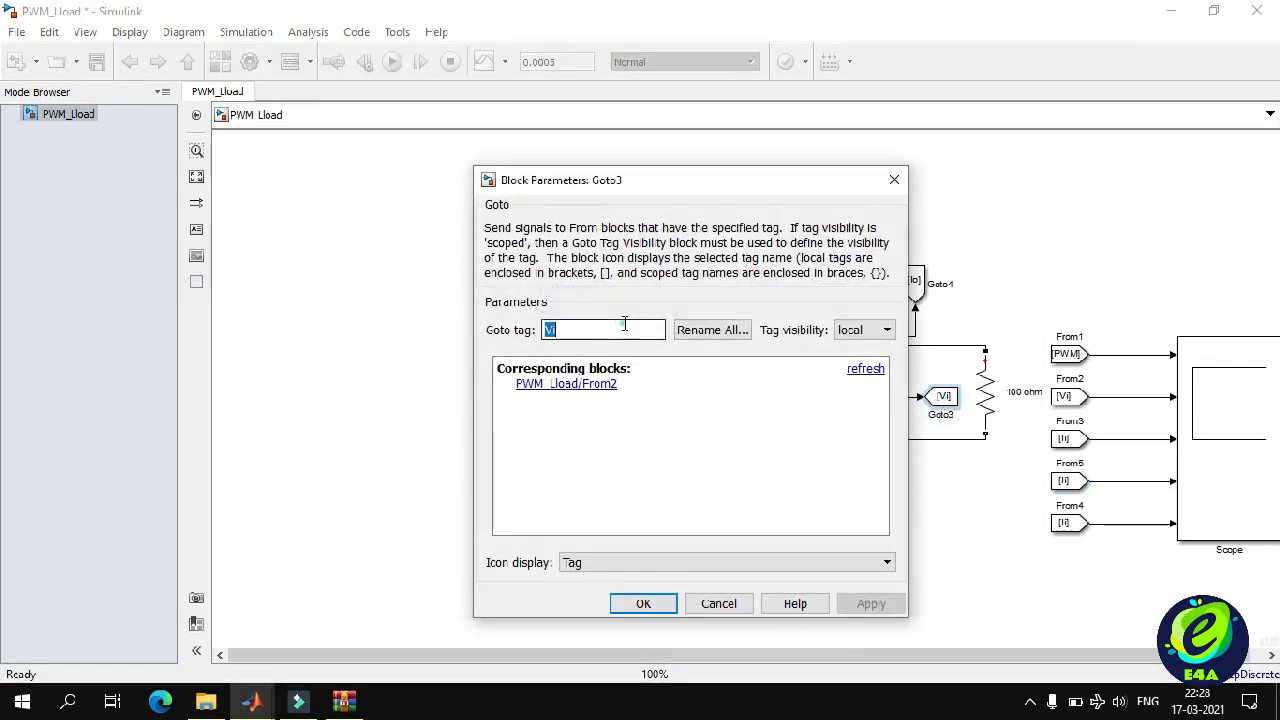
type("V")
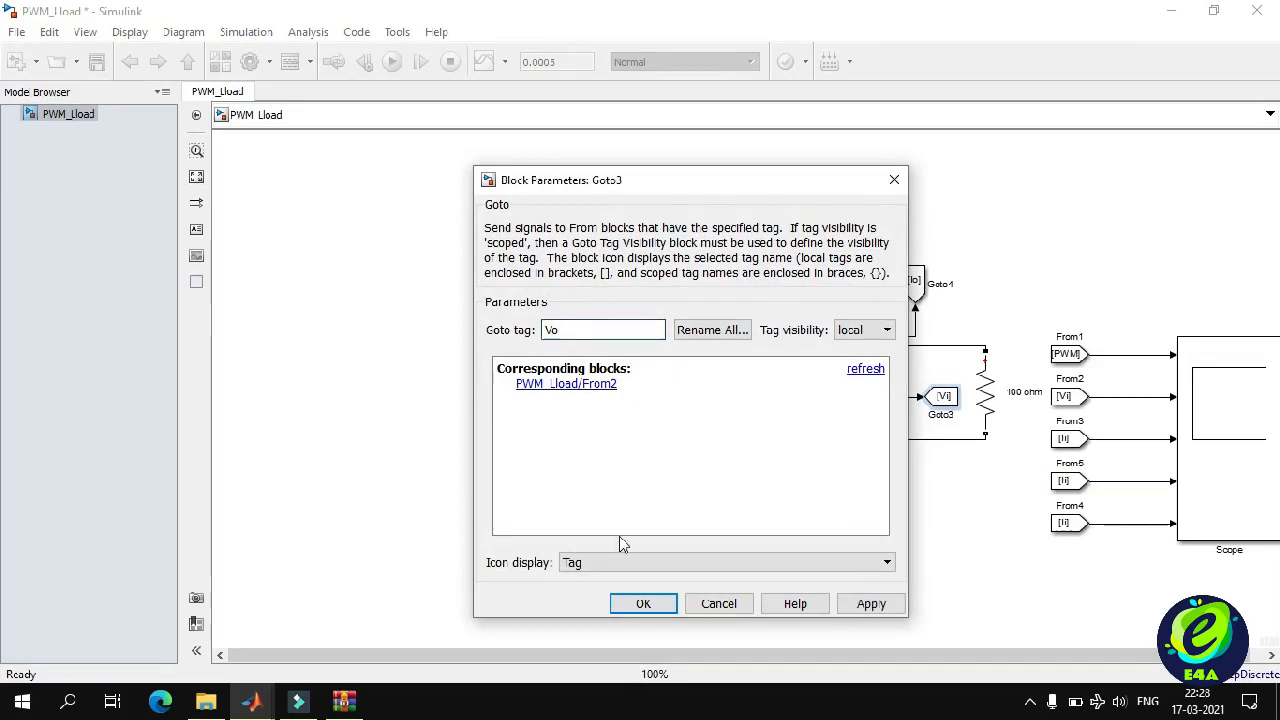
left_click(643, 603)
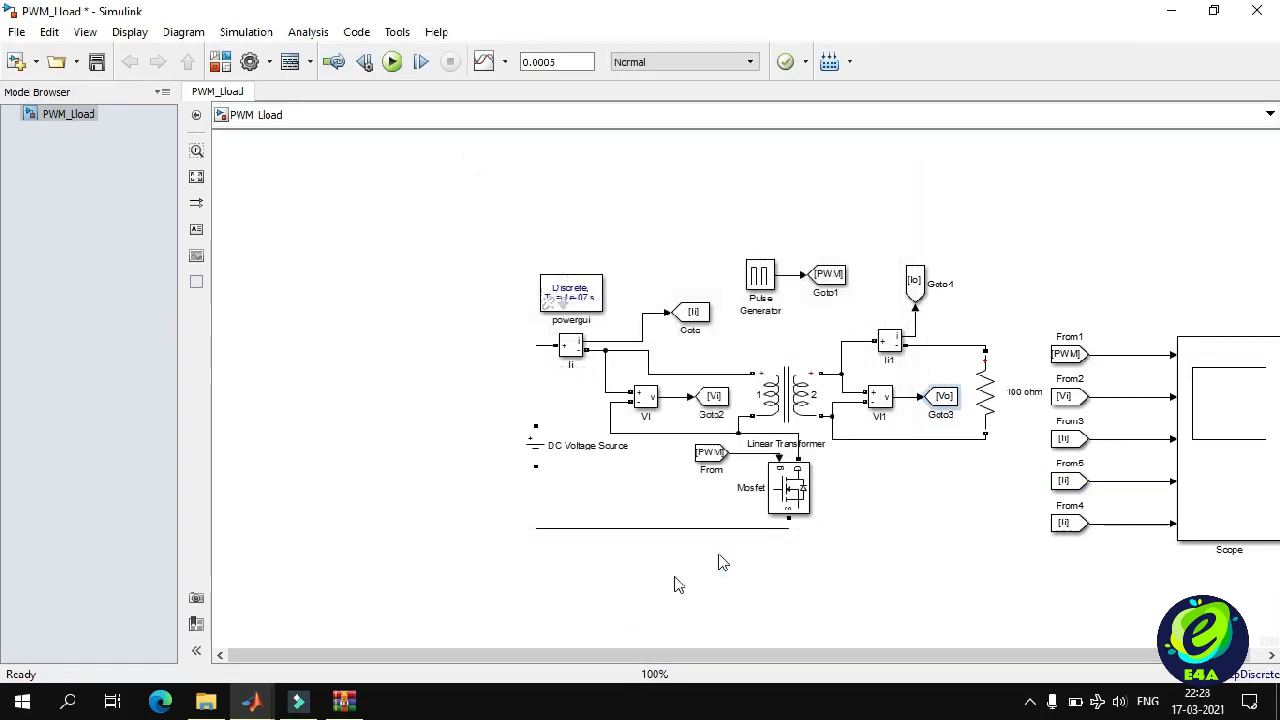
Refresh the available tags of the From block at the Scope's fourth input and set its Goto tag to Vo.
double_click(1064, 481)
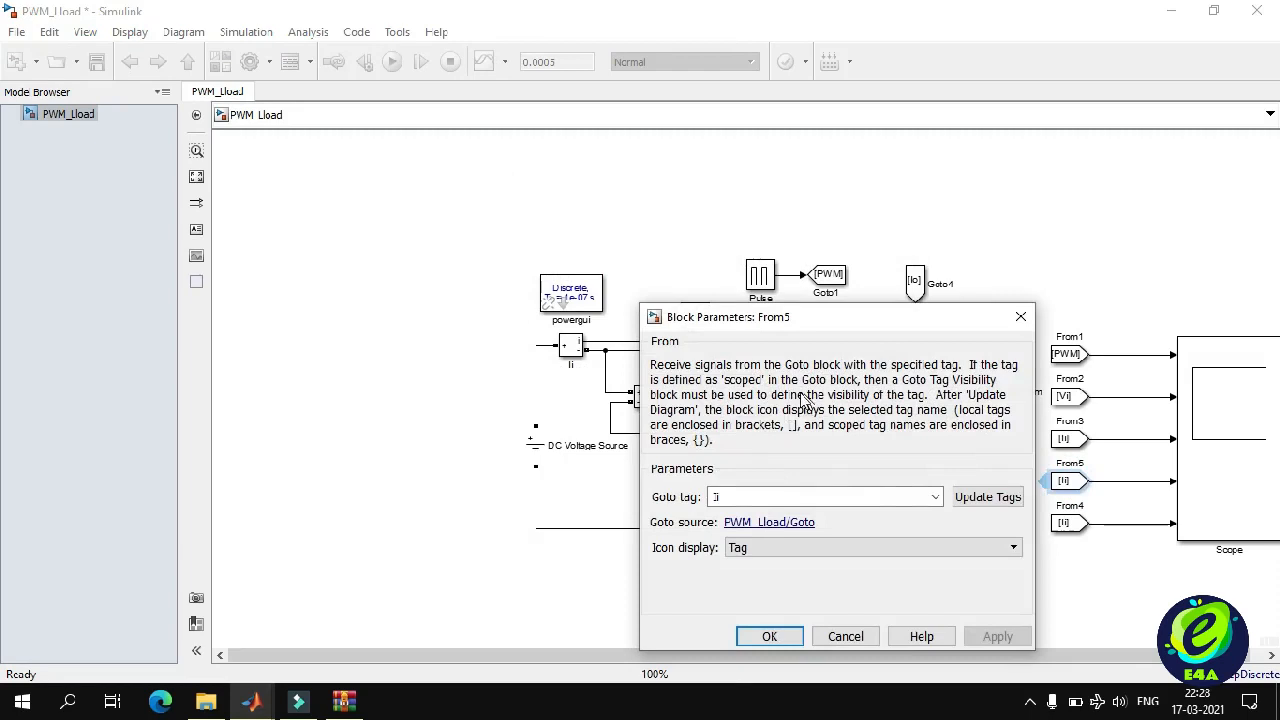
left_click(934, 497)
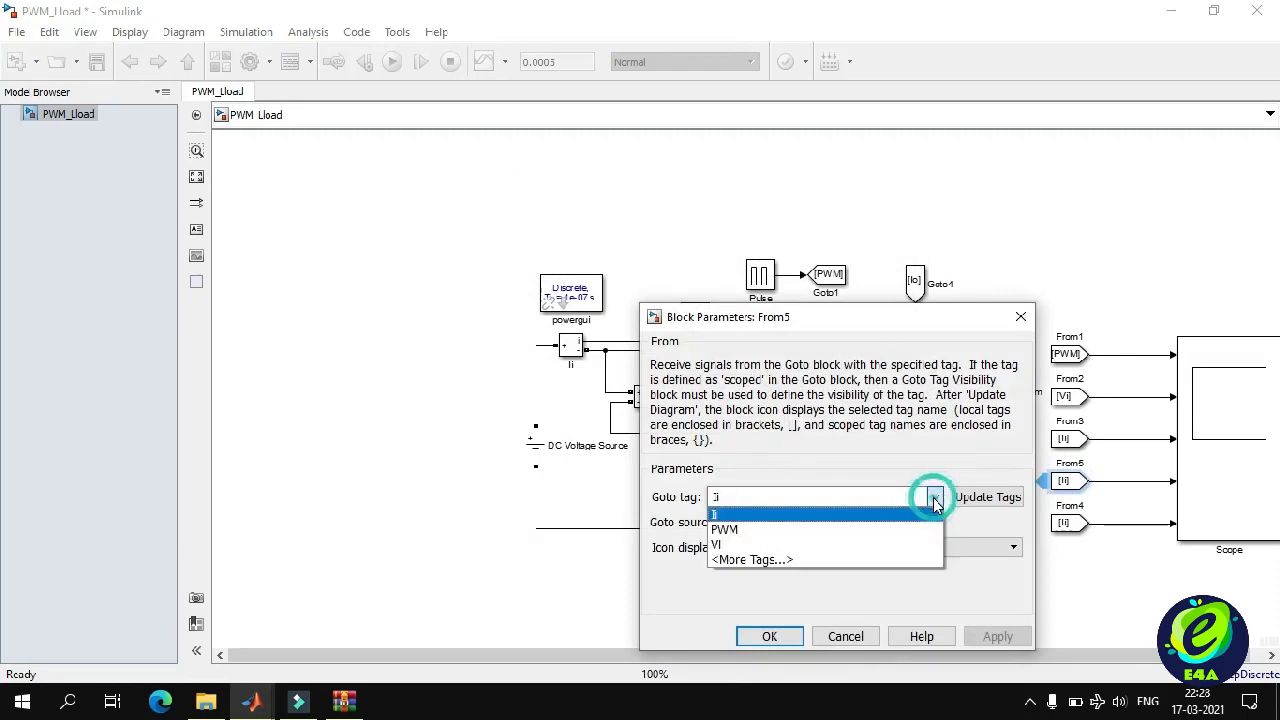
left_click(866, 560)
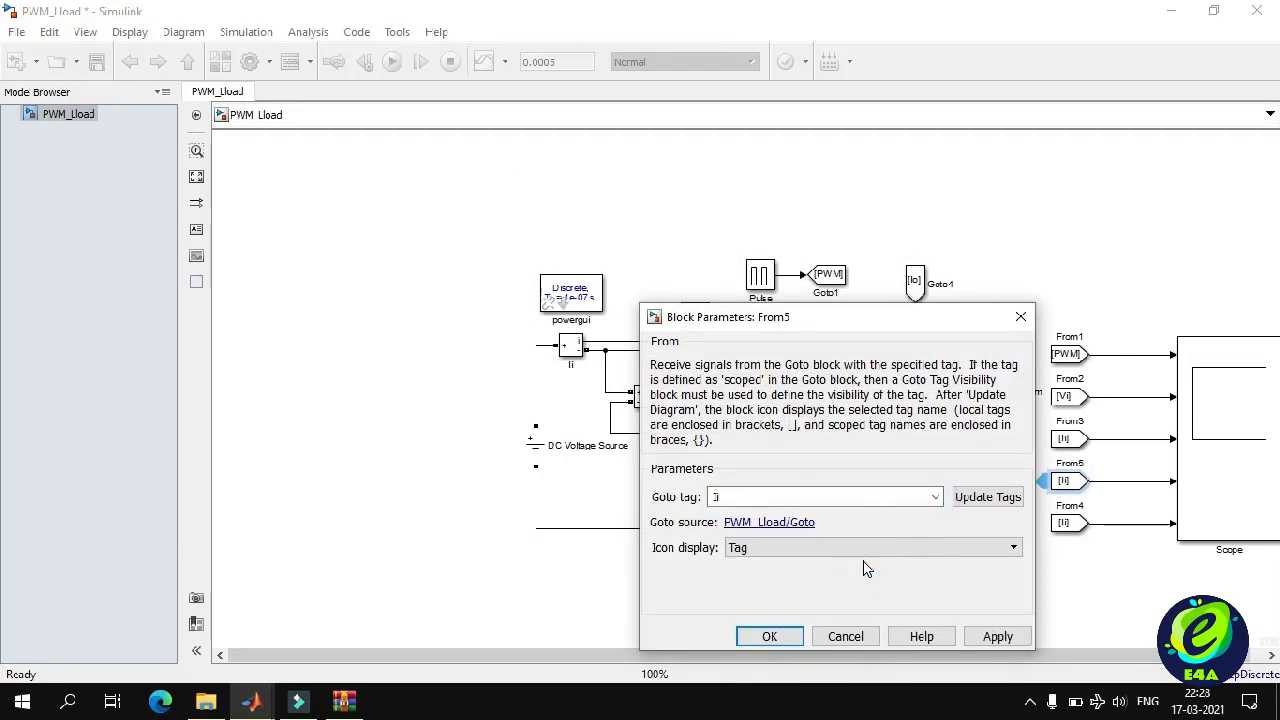
left_click(935, 497)
key("Down")
key("Down")
key("Down")
key("Down")
key("Down")
key("Down")
key("Down")
key("Down")
key("Down")
key("Down")
key("Down")
key("Down")
key("Down")
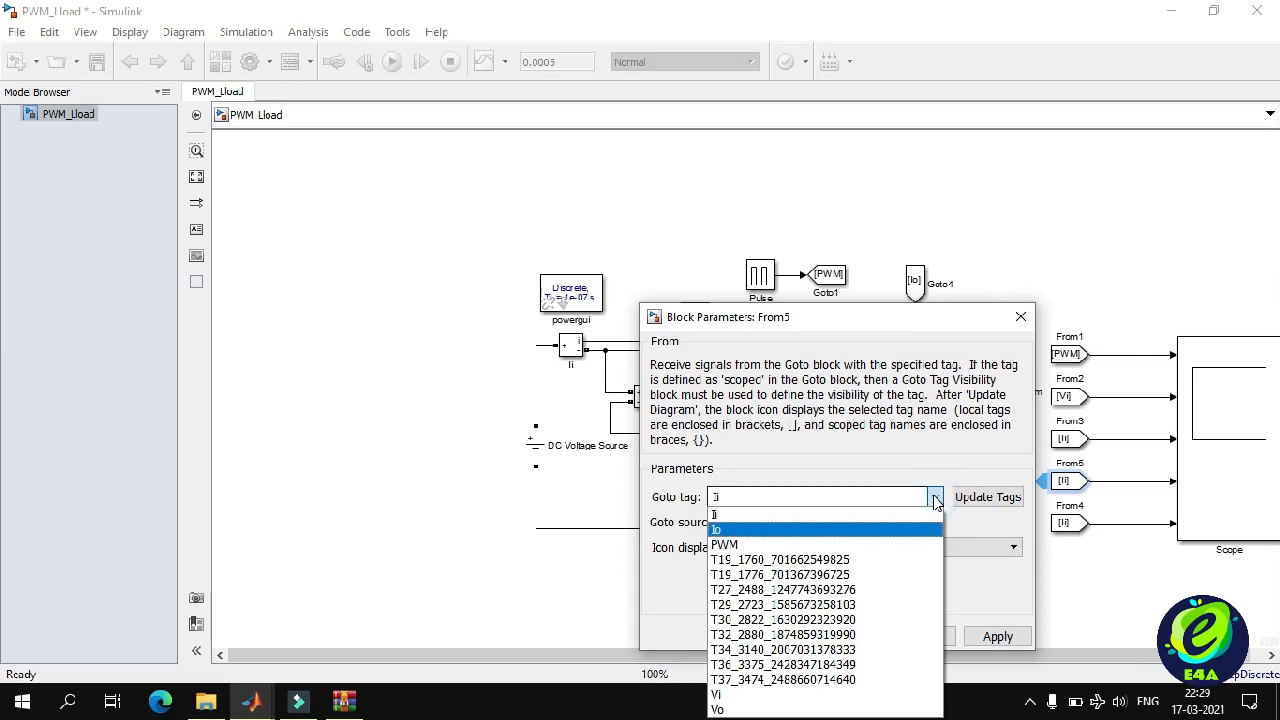
key("Return")
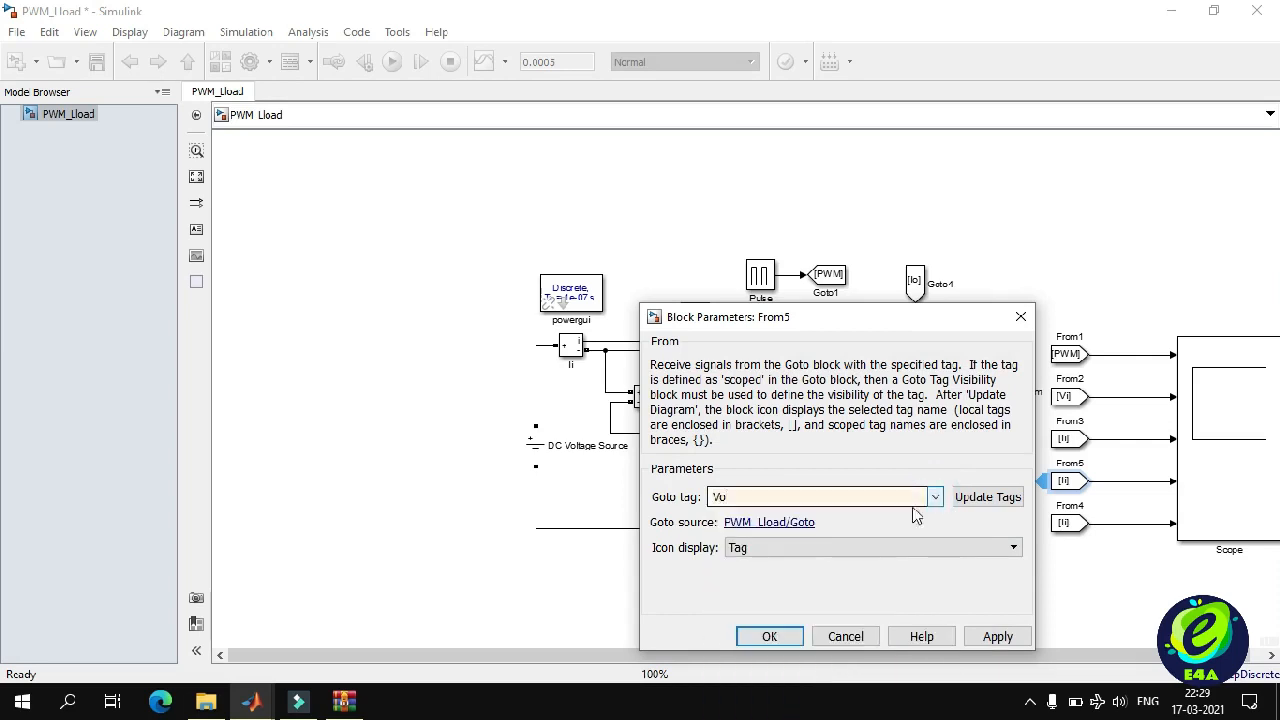
left_click(767, 636)
Set the Goto tag of the From block at the Scope's fifth input to Io.
left_click(1072, 528)
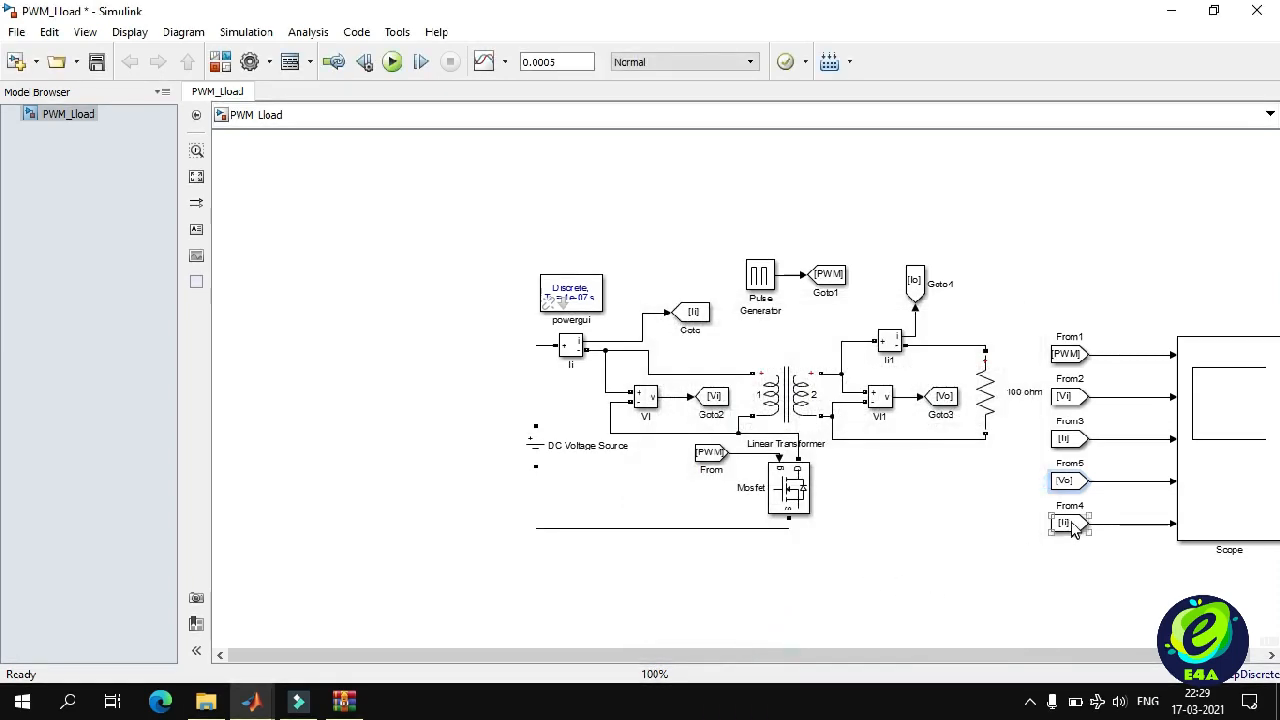
double_click(1072, 528)
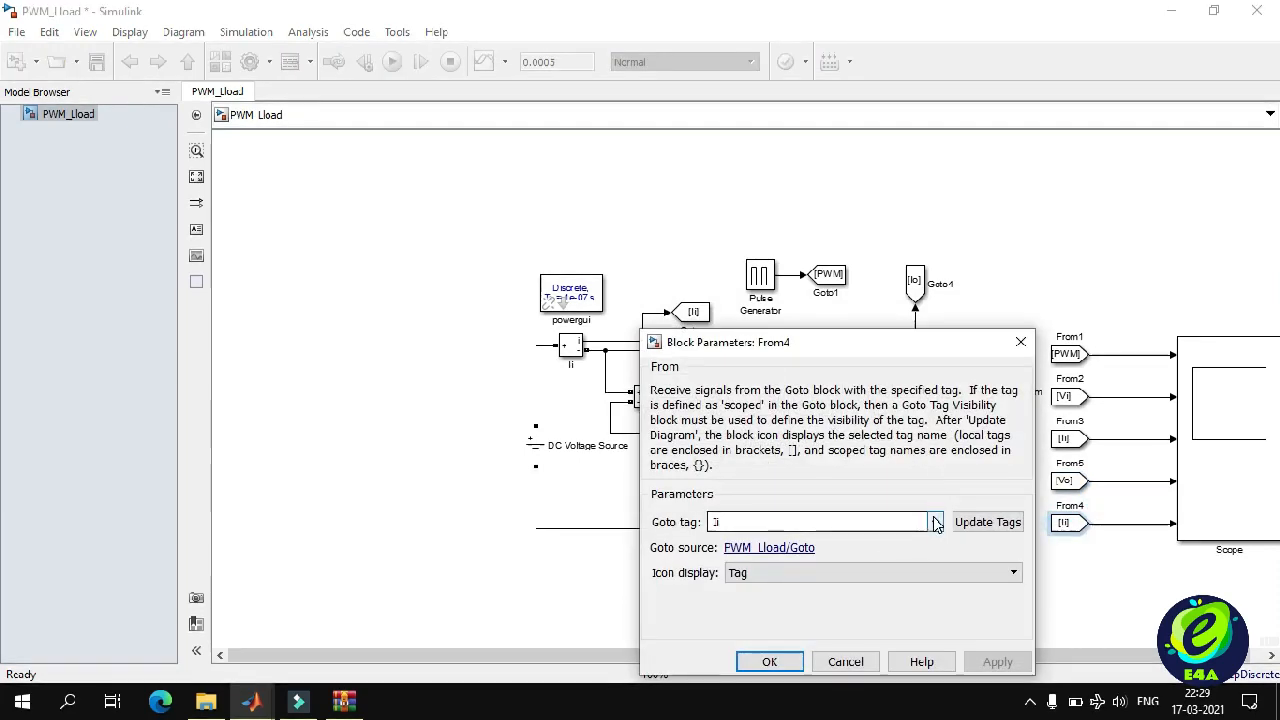
left_click(935, 522)
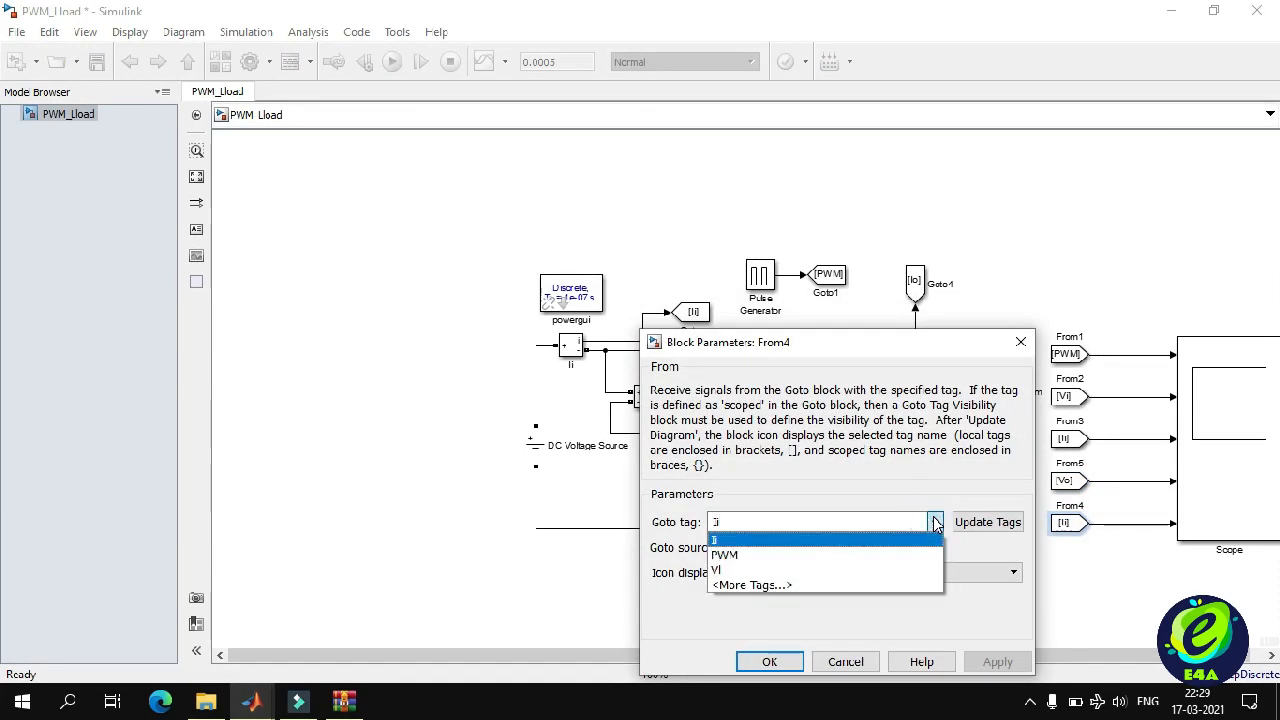
key("Down")
key("Down")
key("Down")
key("Return")
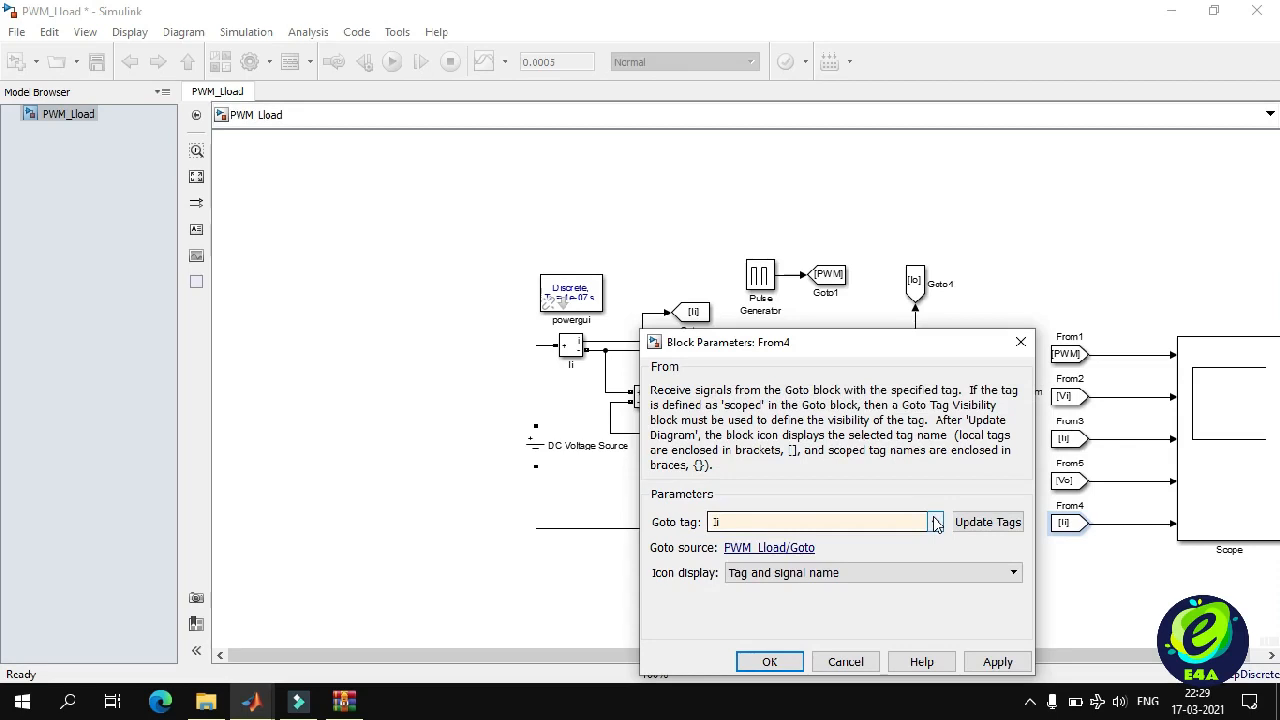
left_click(935, 522)
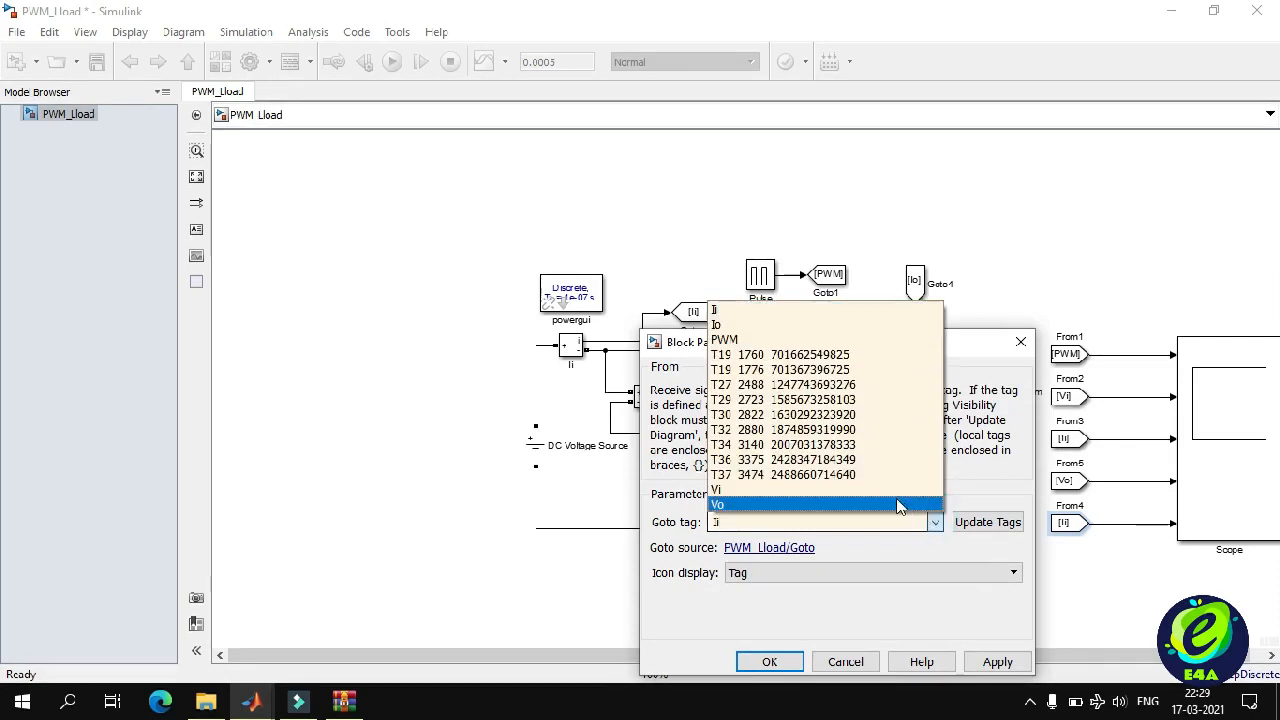
left_click(780, 327)
left_click(767, 664)
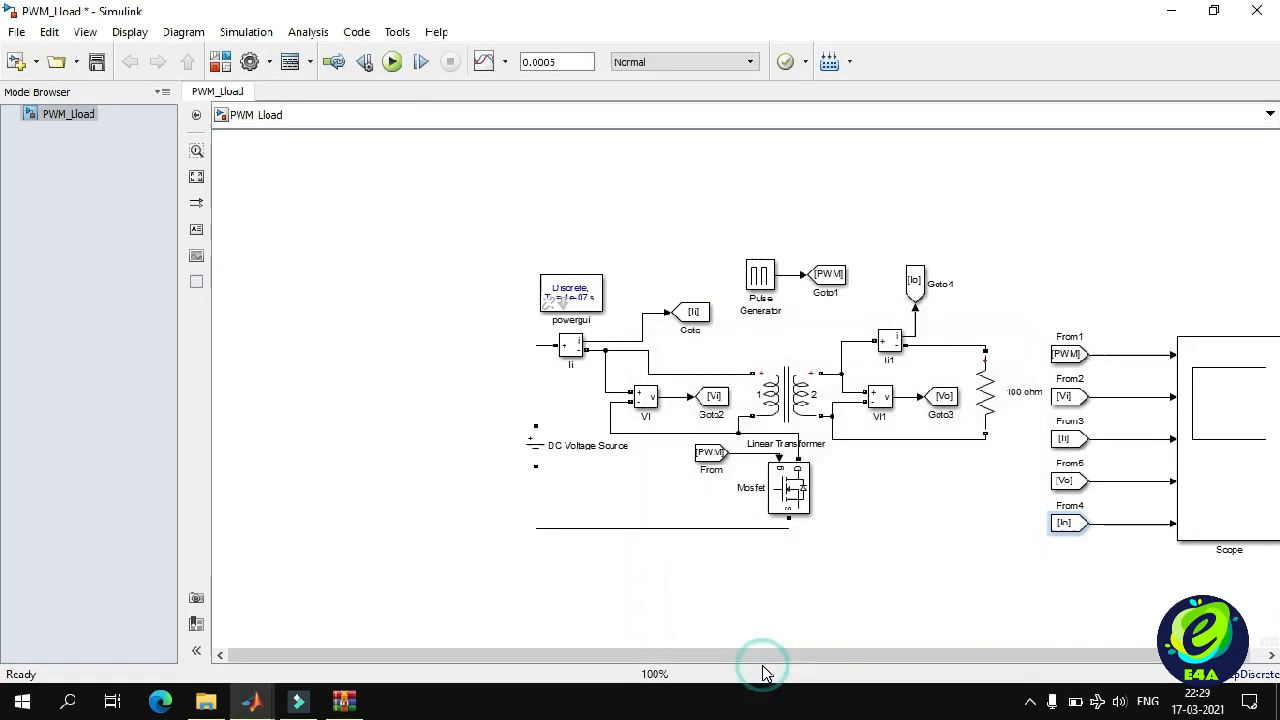
Run the simulation of the transformer circuit and open the Scope to view its waveforms.
key("space")
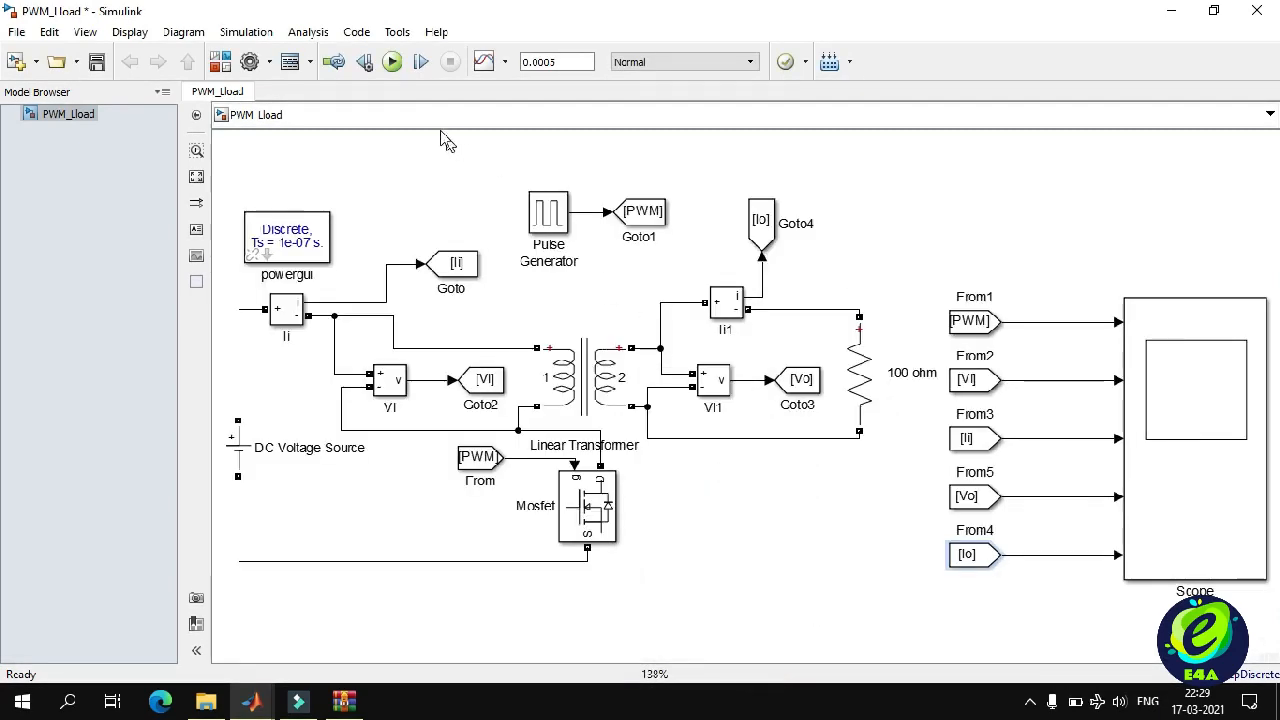
left_click(392, 62)
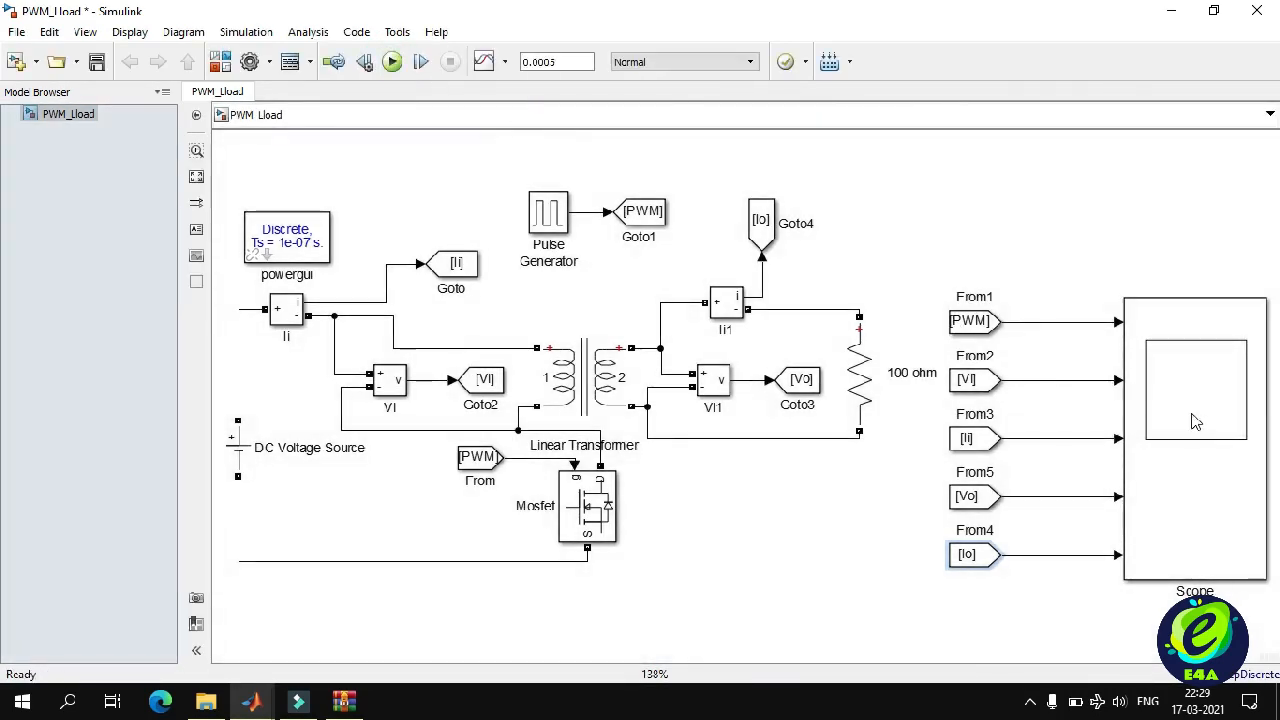
double_click(1200, 422)
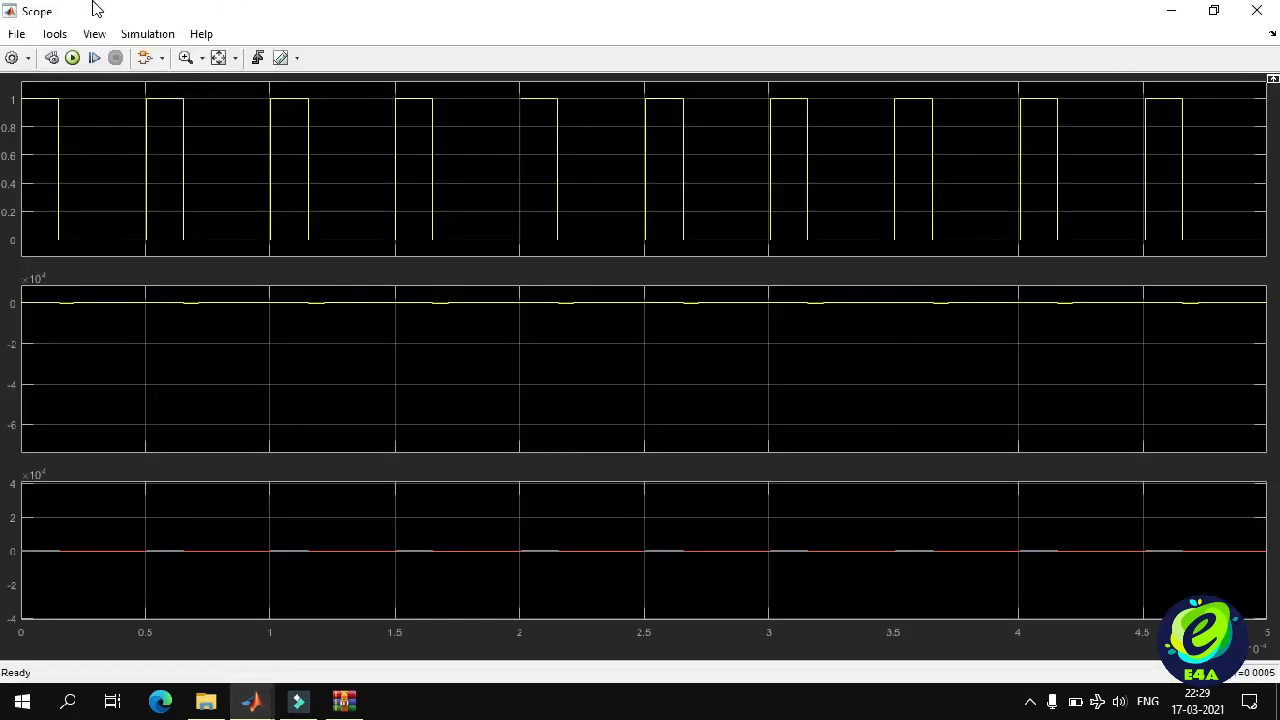
Arrange the Scope displays in a layout of four rows and two columns and scale all axes to fit the waveforms.
left_click(29, 58)
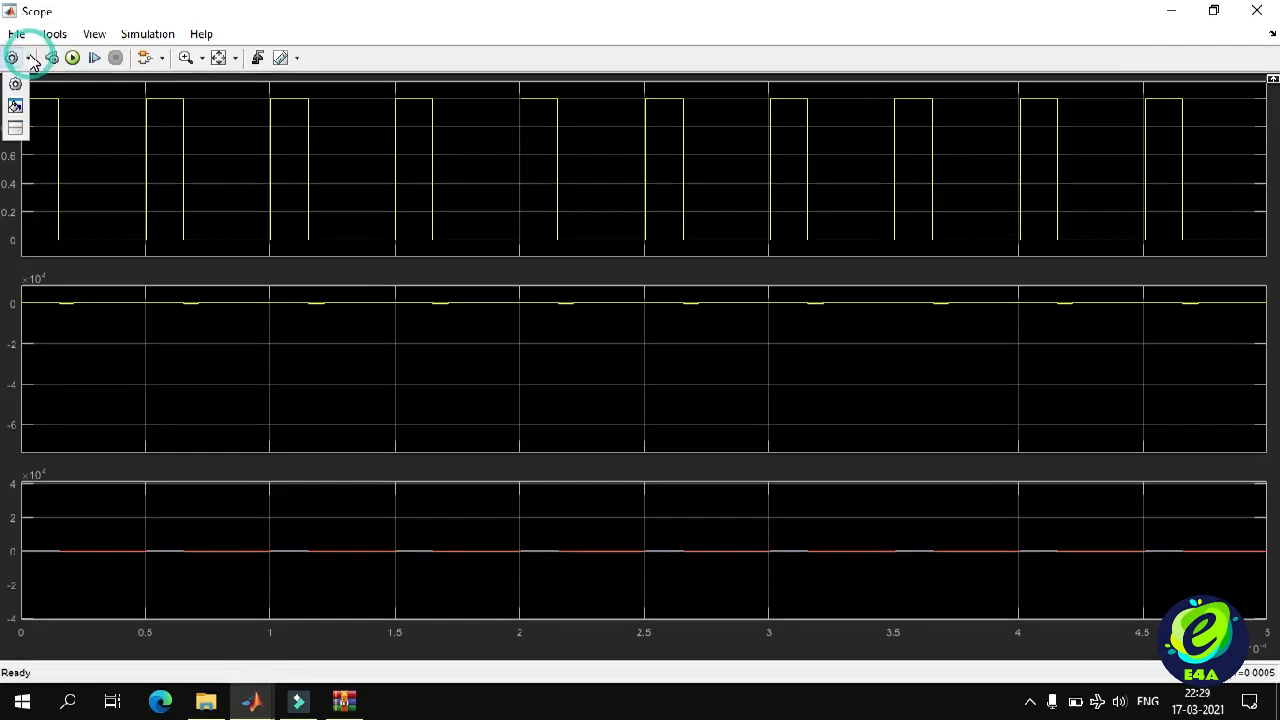
left_click(16, 128)
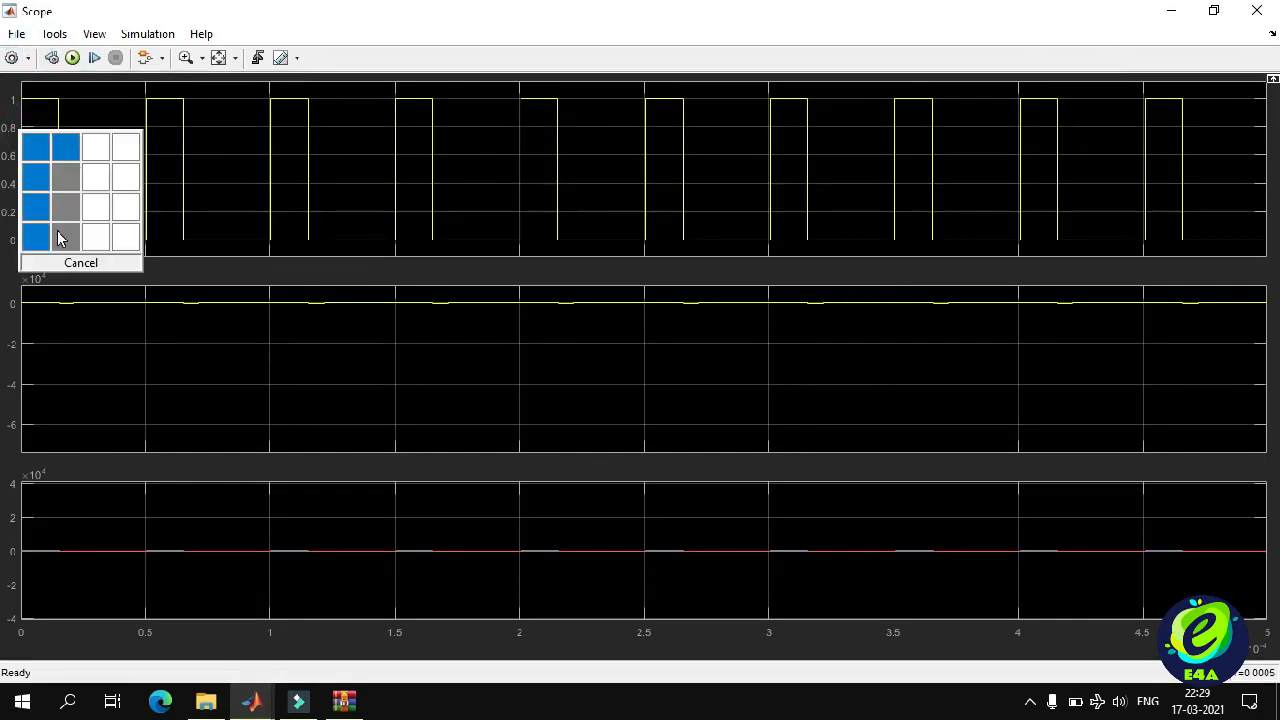
left_click(57, 237)
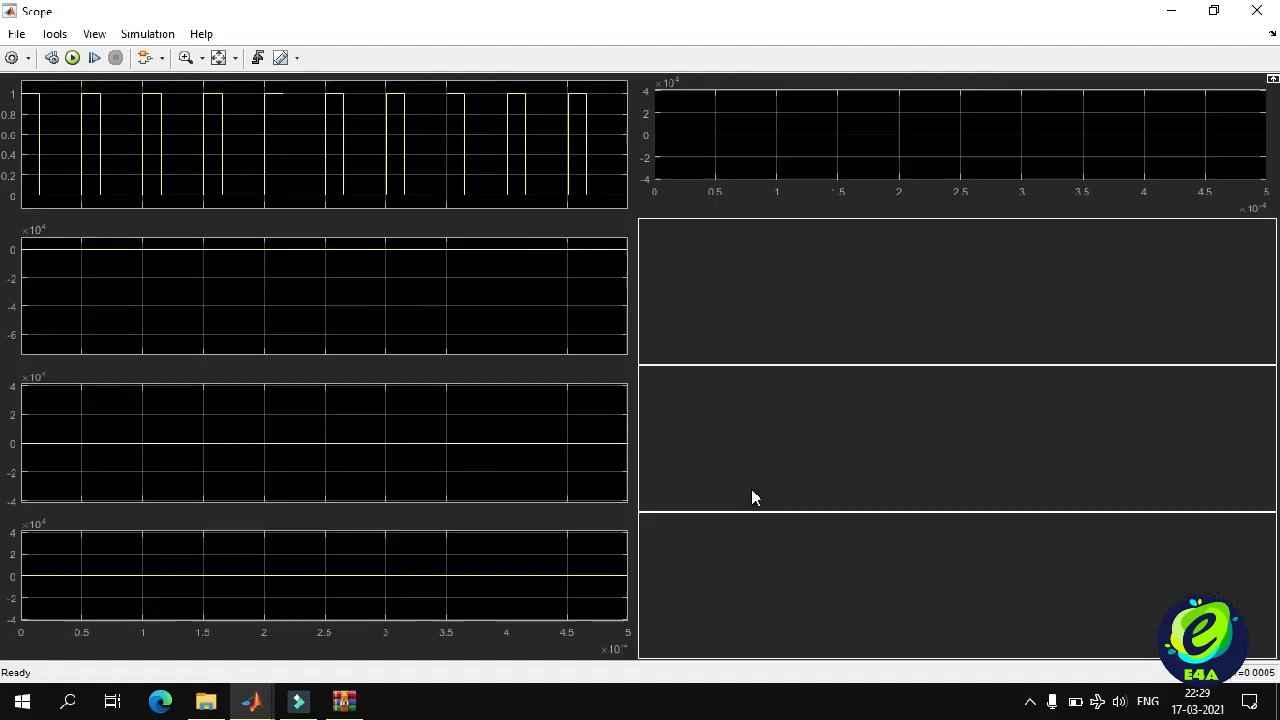
left_click(218, 57)
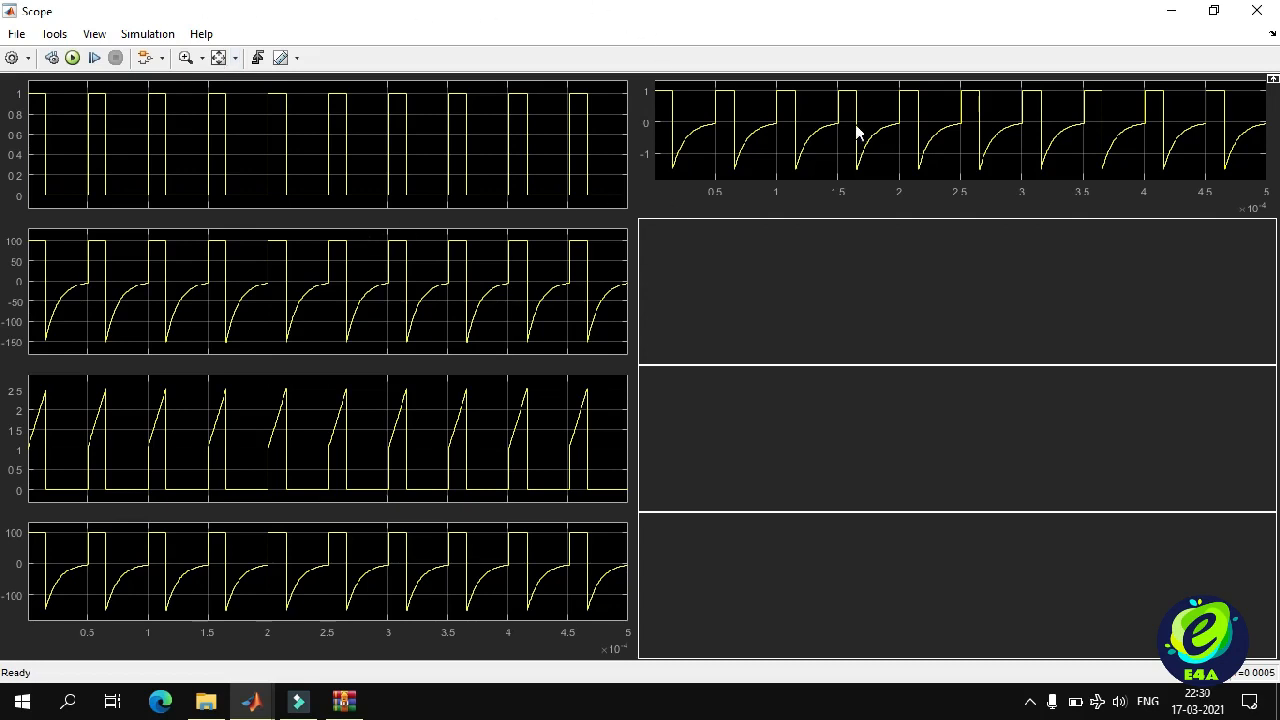
left_click(1170, 13)
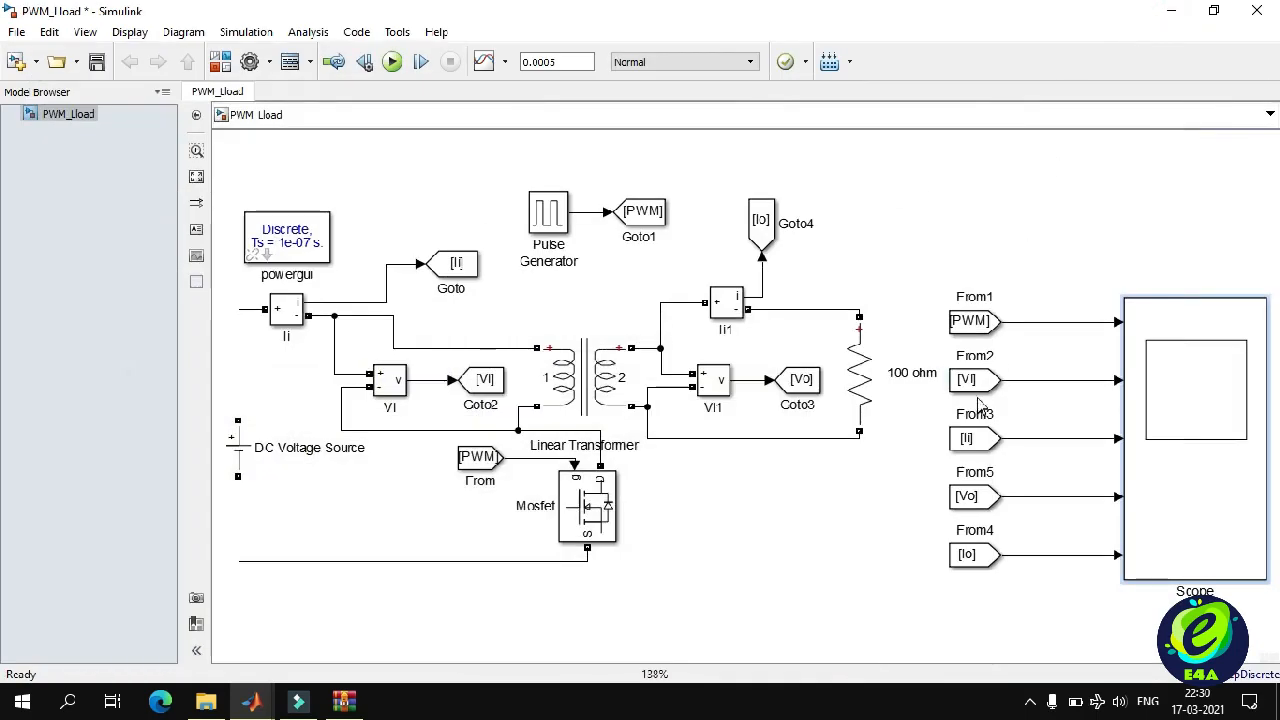
Delete the [Vi] From block and its leftover signal line to the Scope's second input.
left_click(968, 384)
key("Delete")
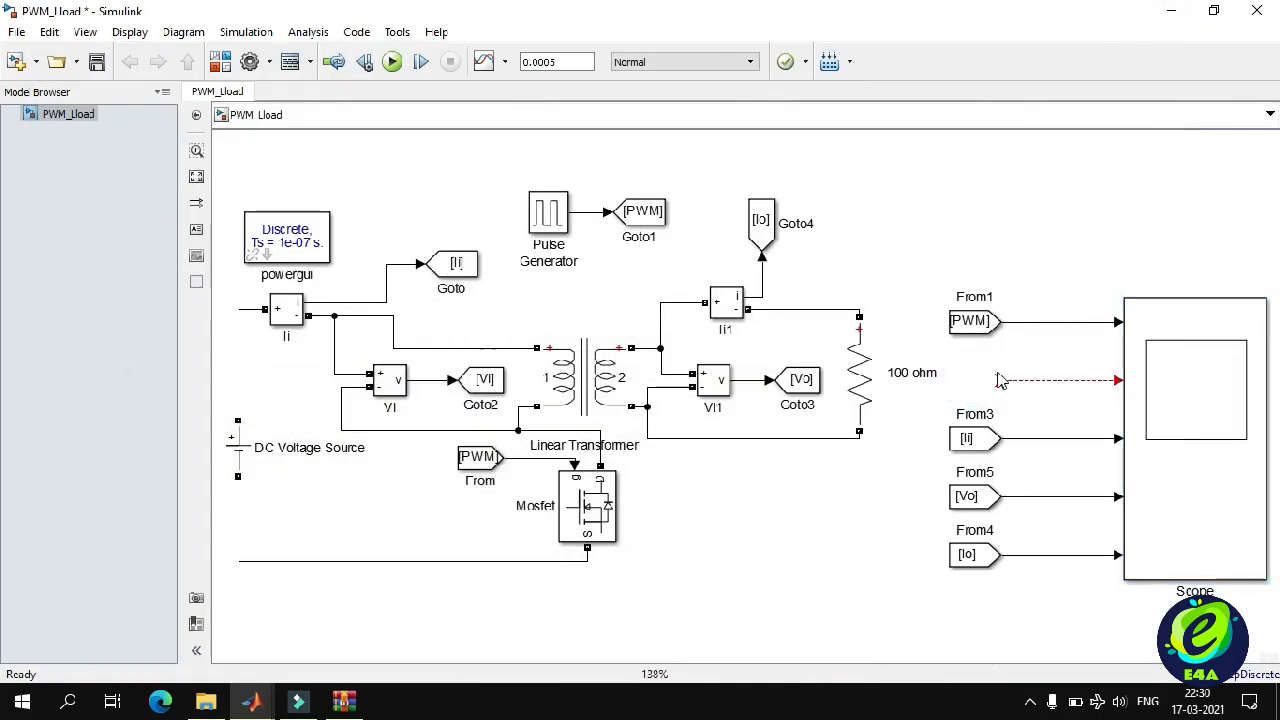
left_click(1015, 380)
key("Delete")
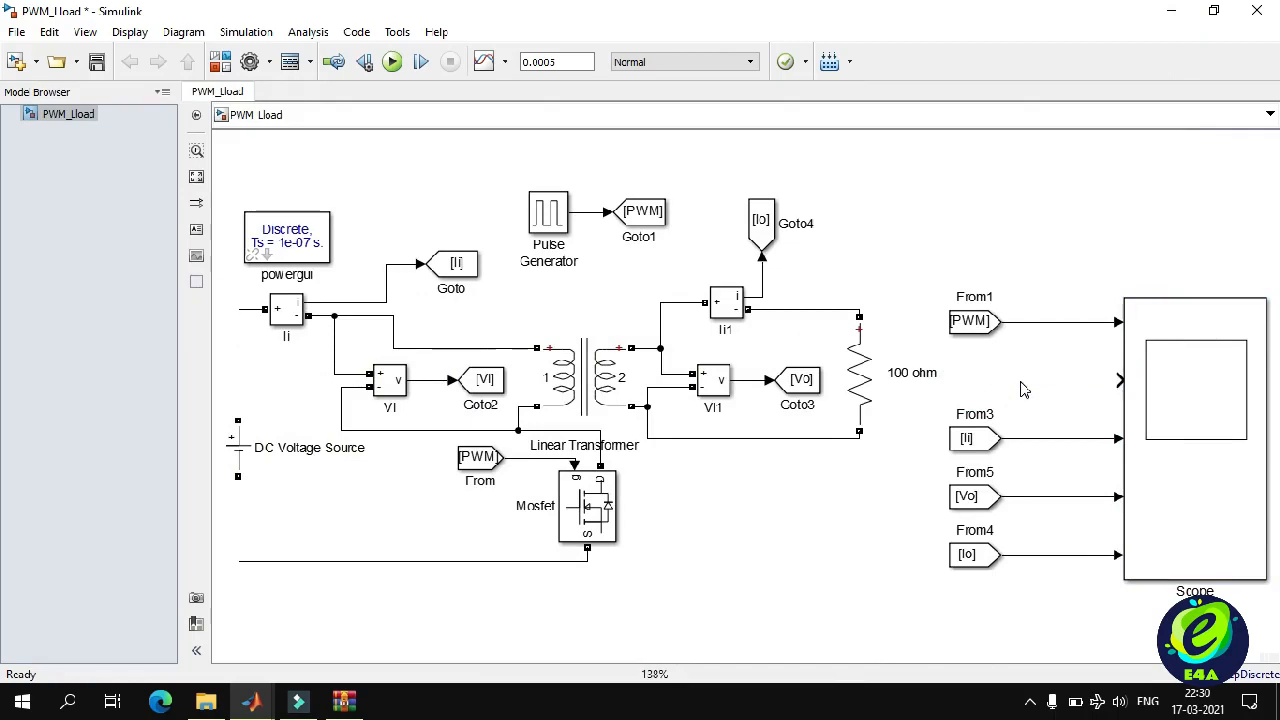
Set the Scope's number of input ports to 4 in its configuration properties.
left_click(250, 698)
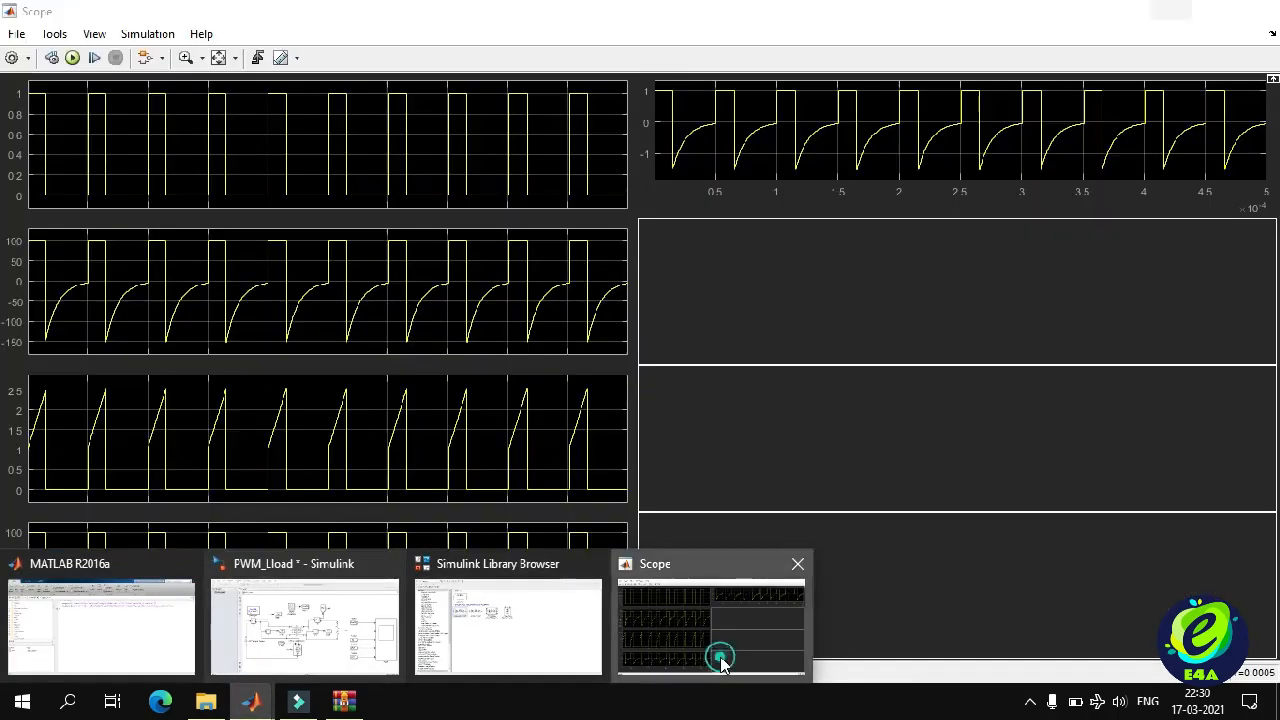
left_click(718, 655)
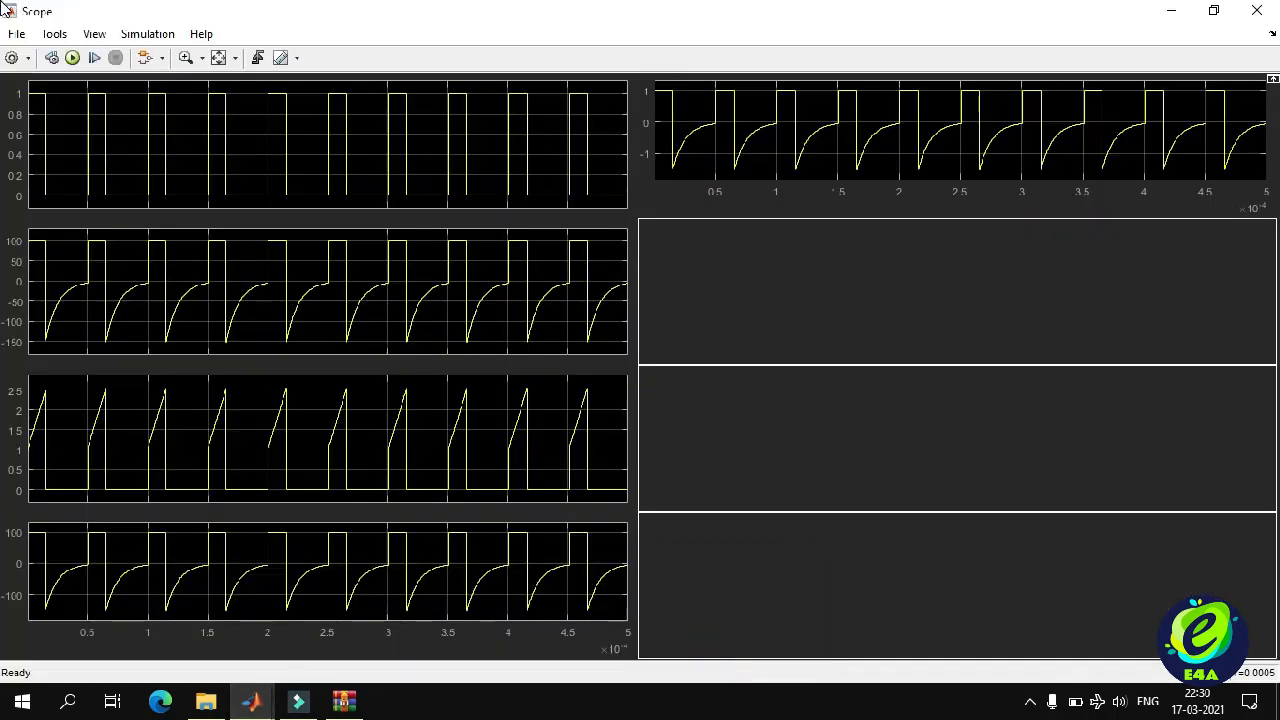
left_click(26, 58)
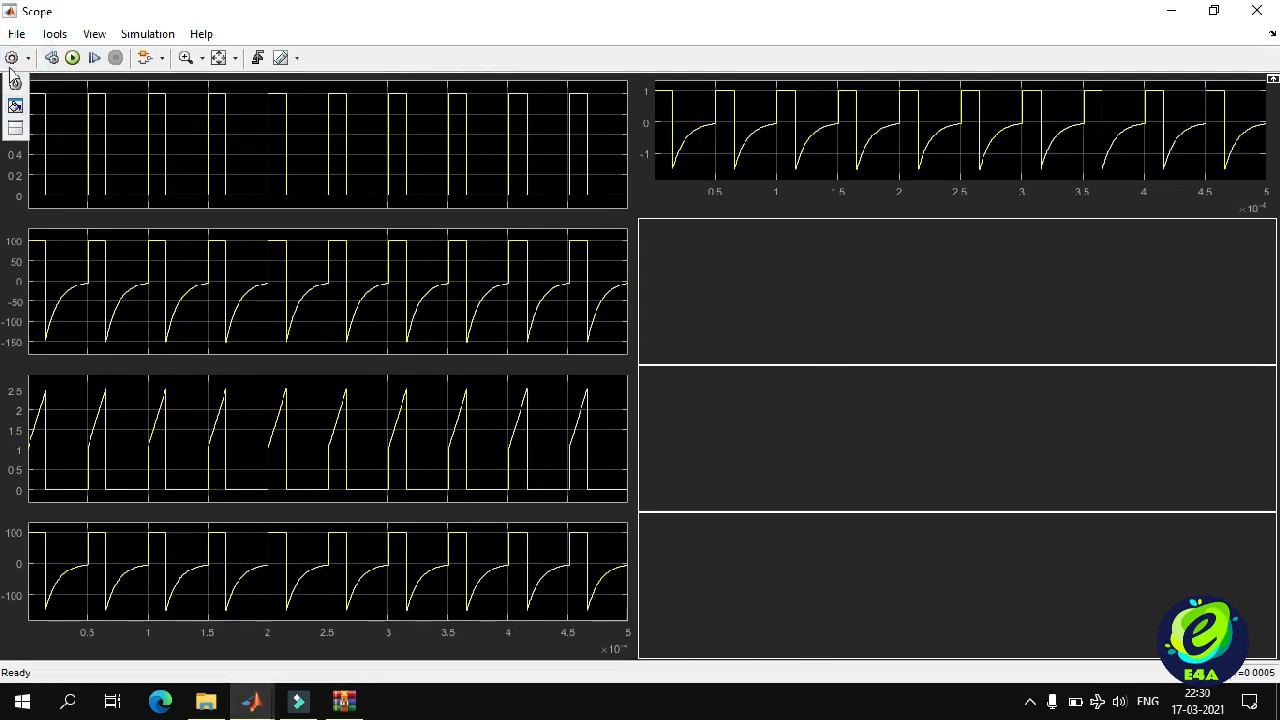
left_click(15, 82)
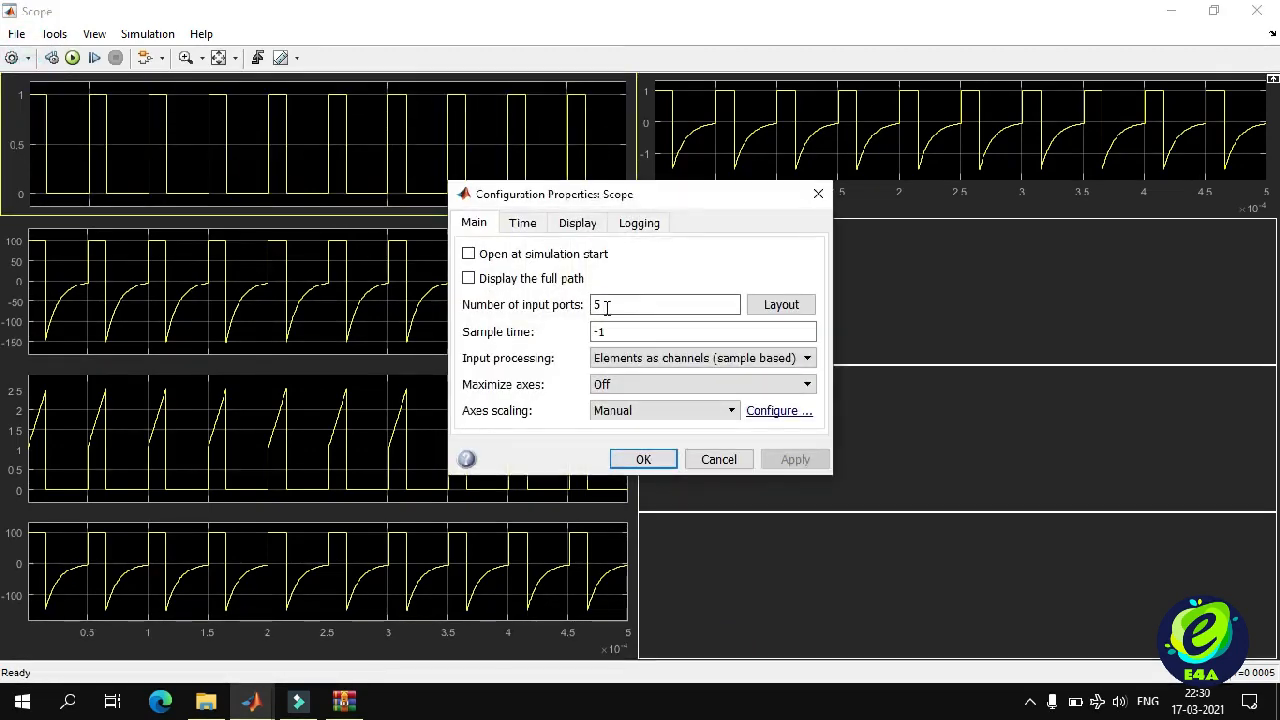
double_click(606, 307)
type("4")
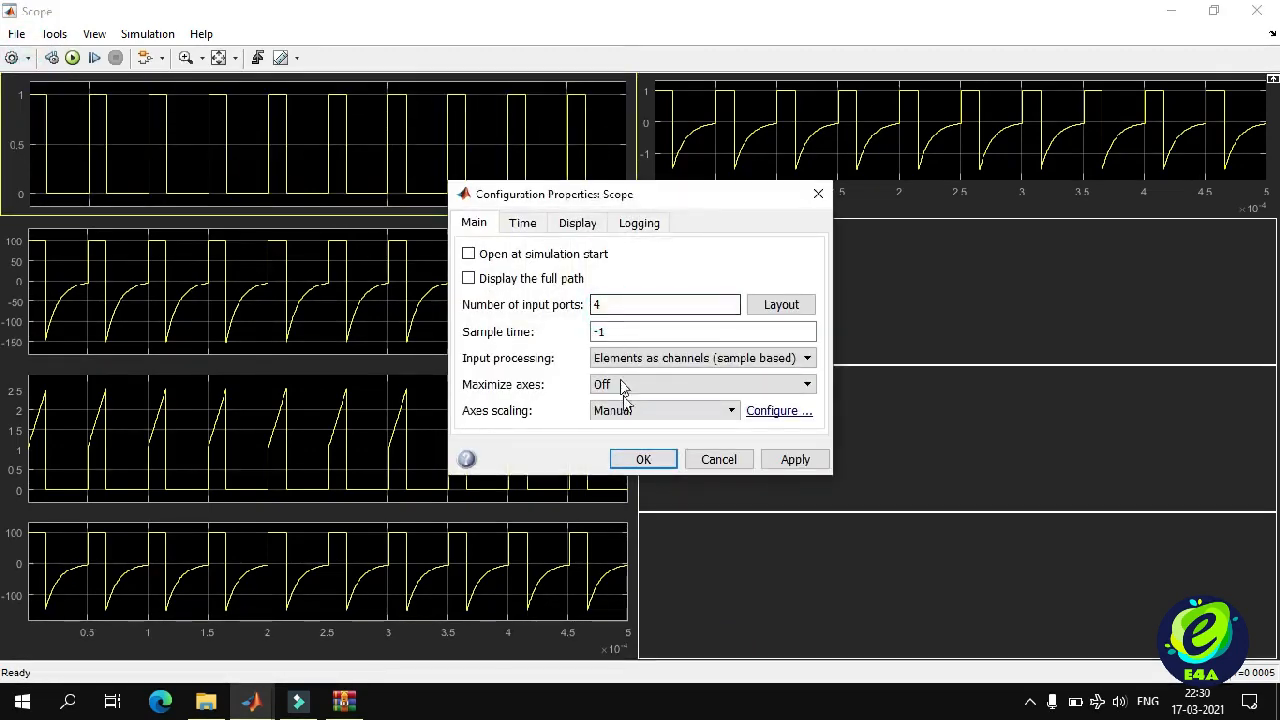
left_click(643, 459)
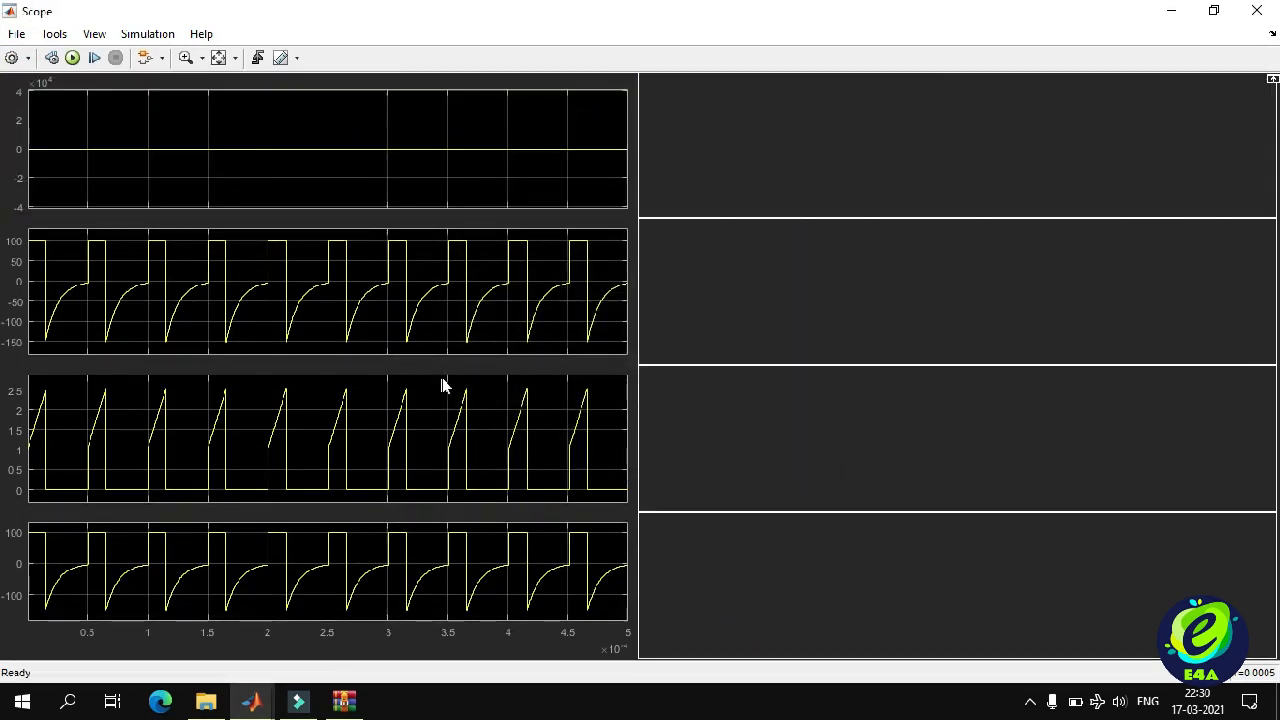
Arrange the Scope displays in a layout of four rows and one column.
left_click(27, 57)
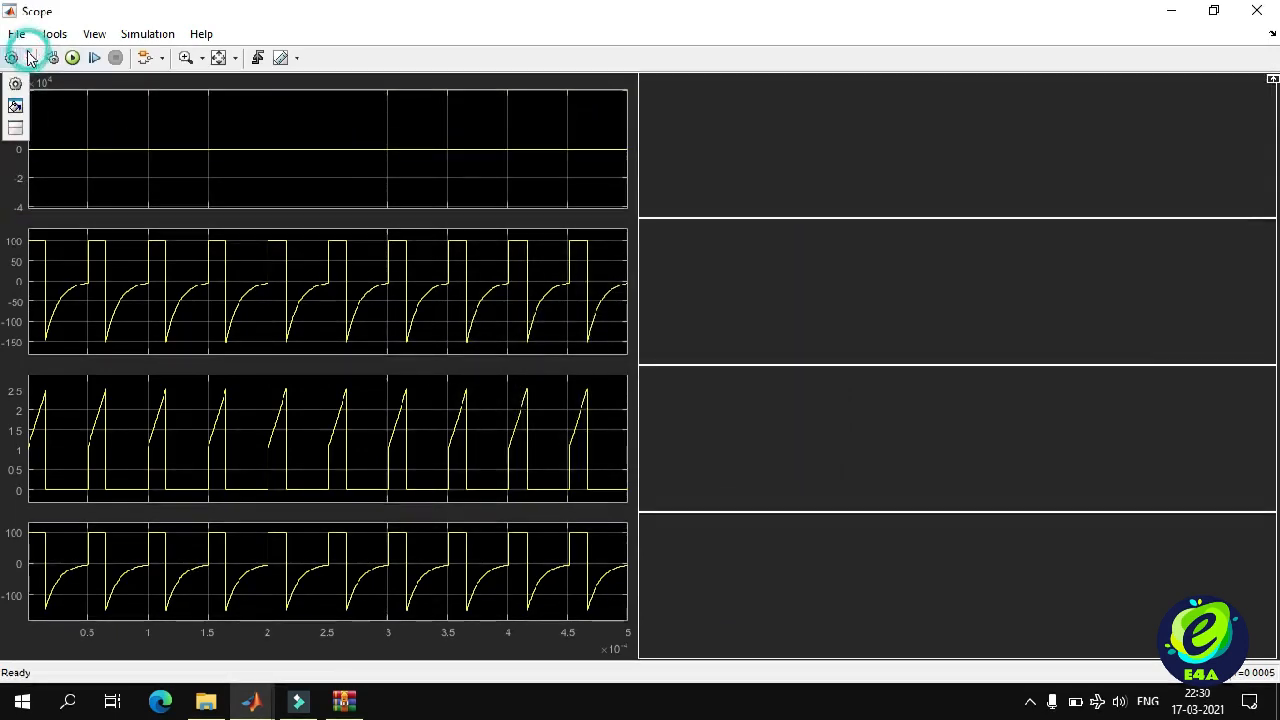
left_click(16, 130)
left_click(27, 240)
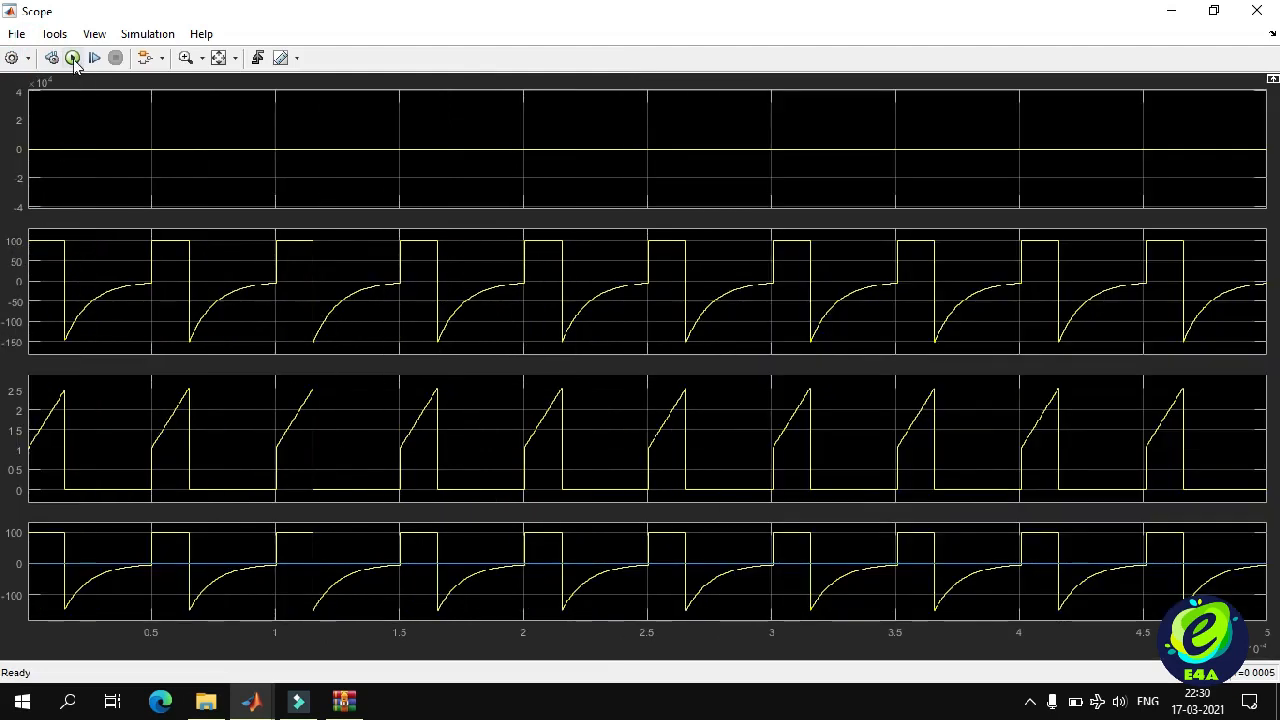
Rerun the simulation from the Scope and scale the axes to check the four displays.
left_click(73, 59)
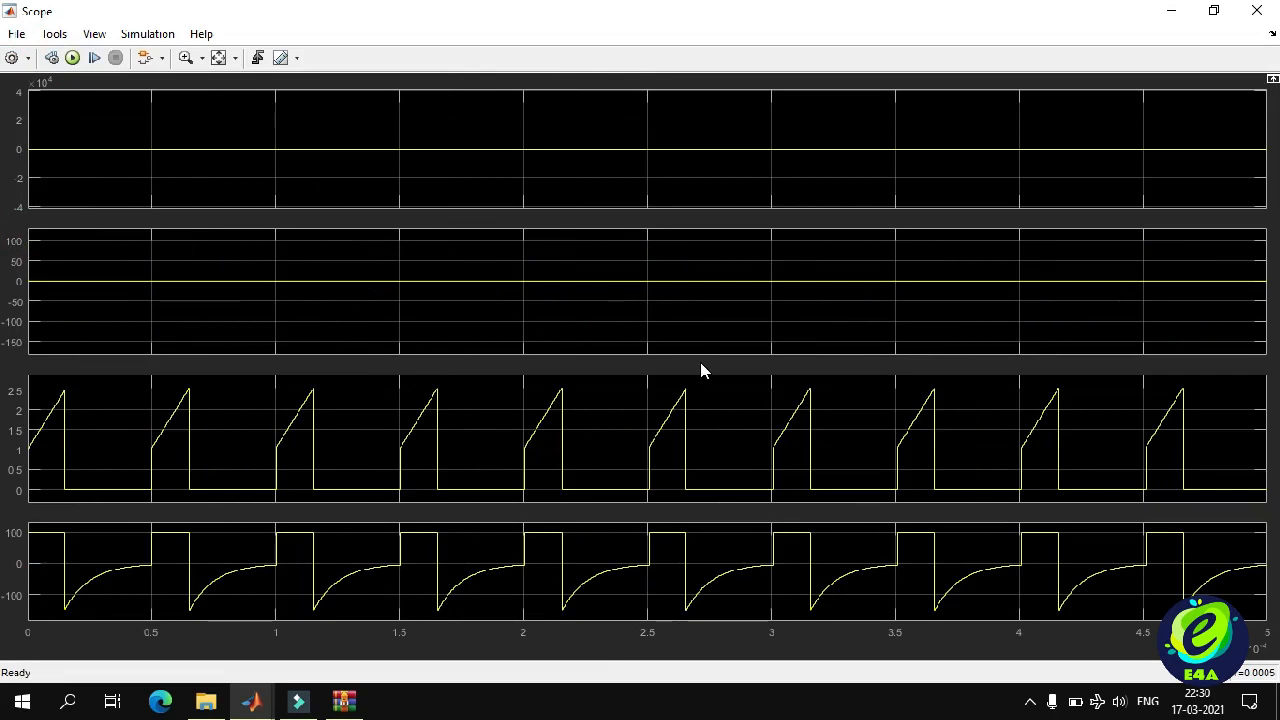
left_click(219, 57)
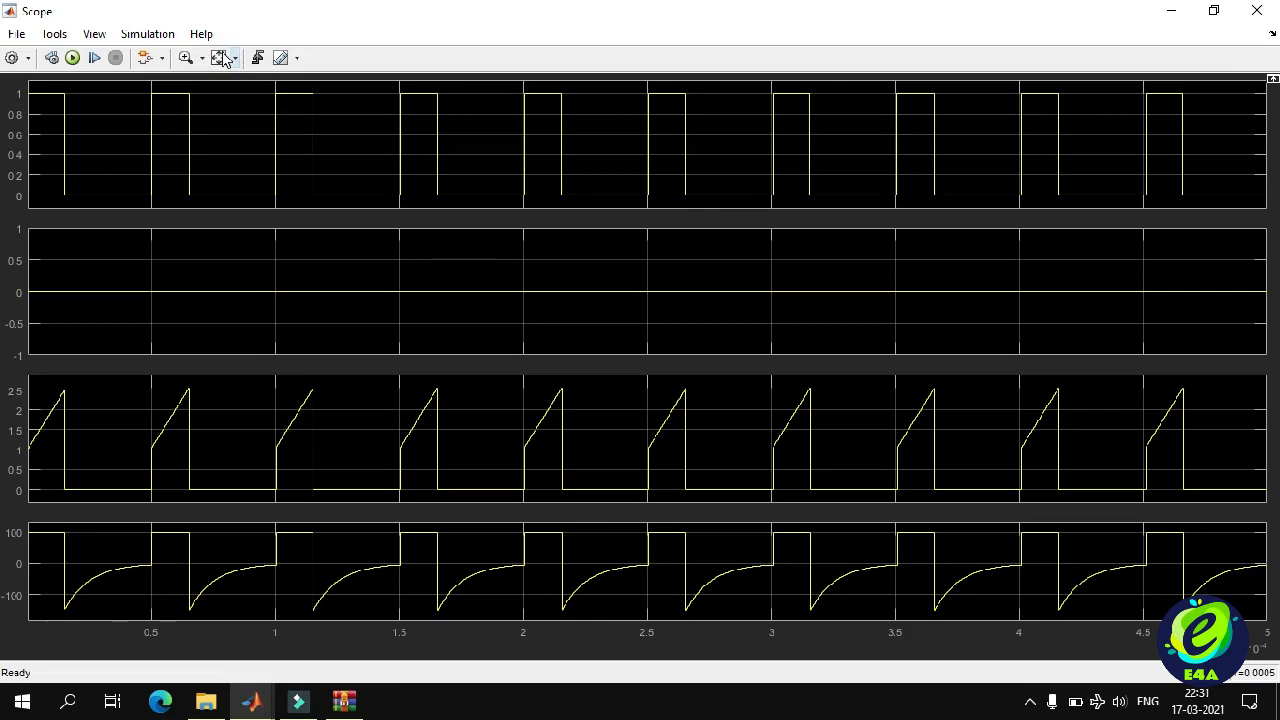
left_click(72, 58)
left_click(72, 58)
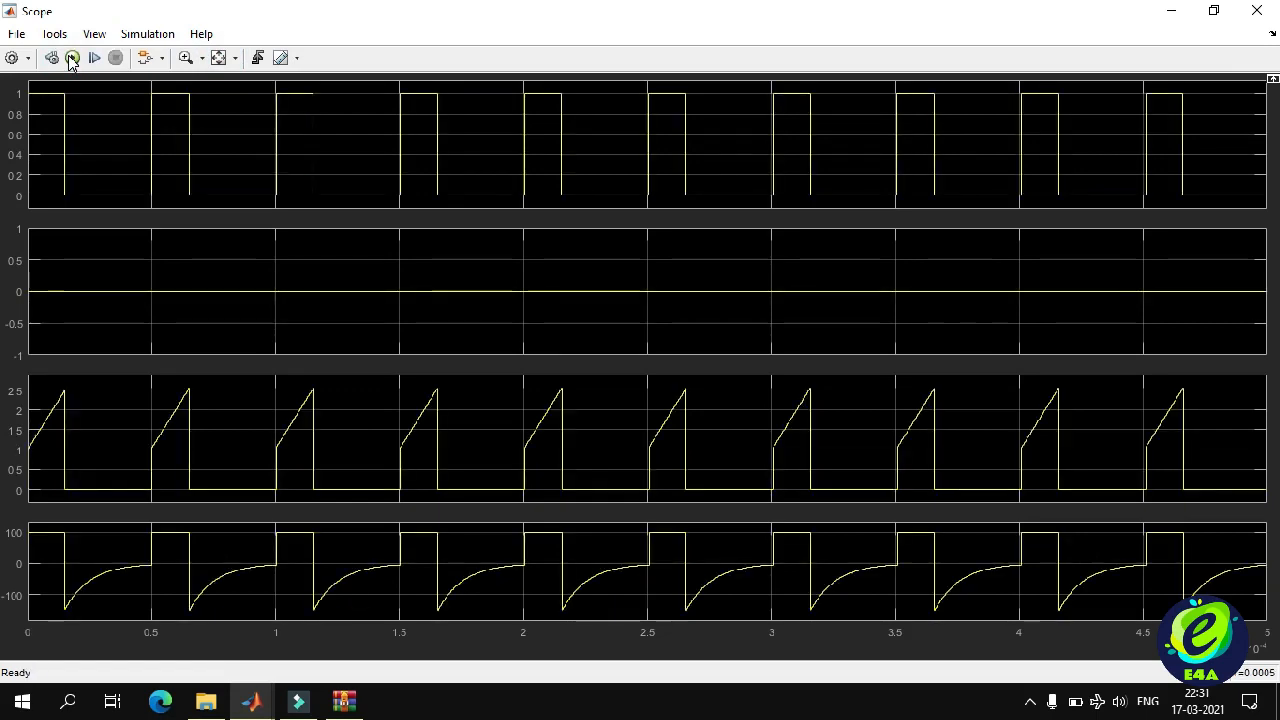
left_click(1168, 10)
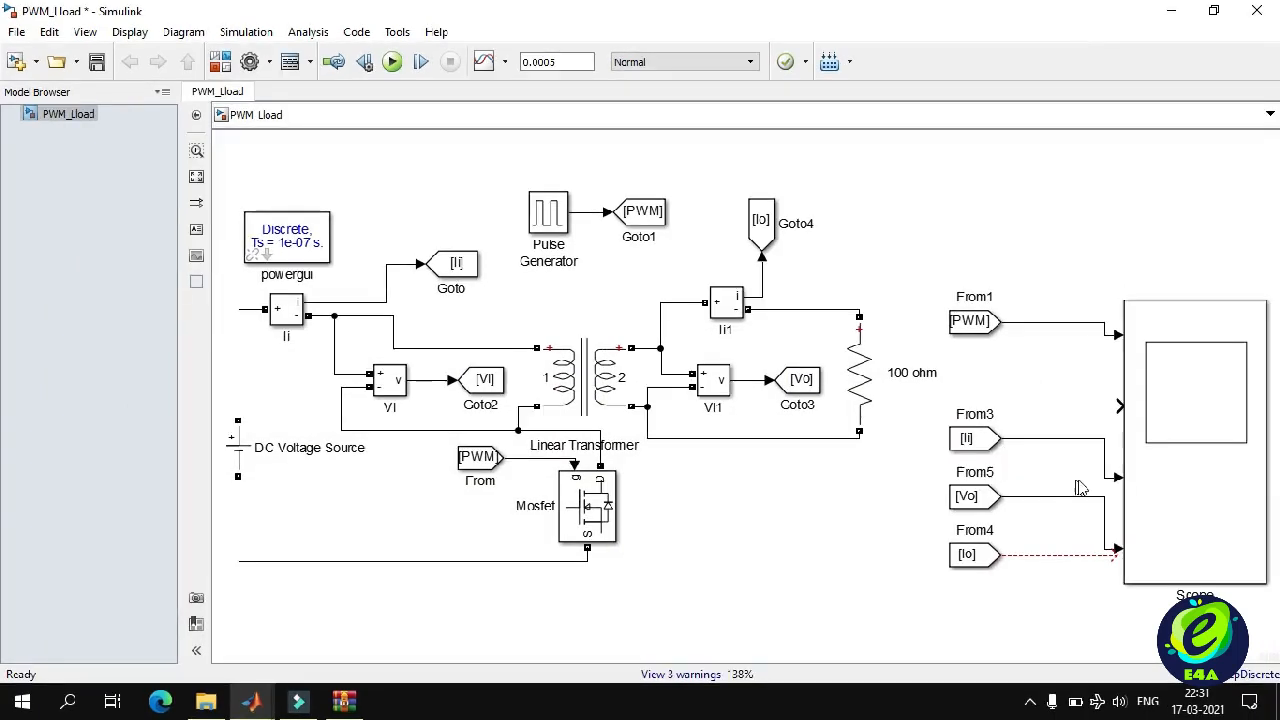
Reconnect the [Ii], [Vo] and [Io] From blocks to the Scope's second, third and fourth inputs.
left_click_drag(1114, 478, 1118, 407)
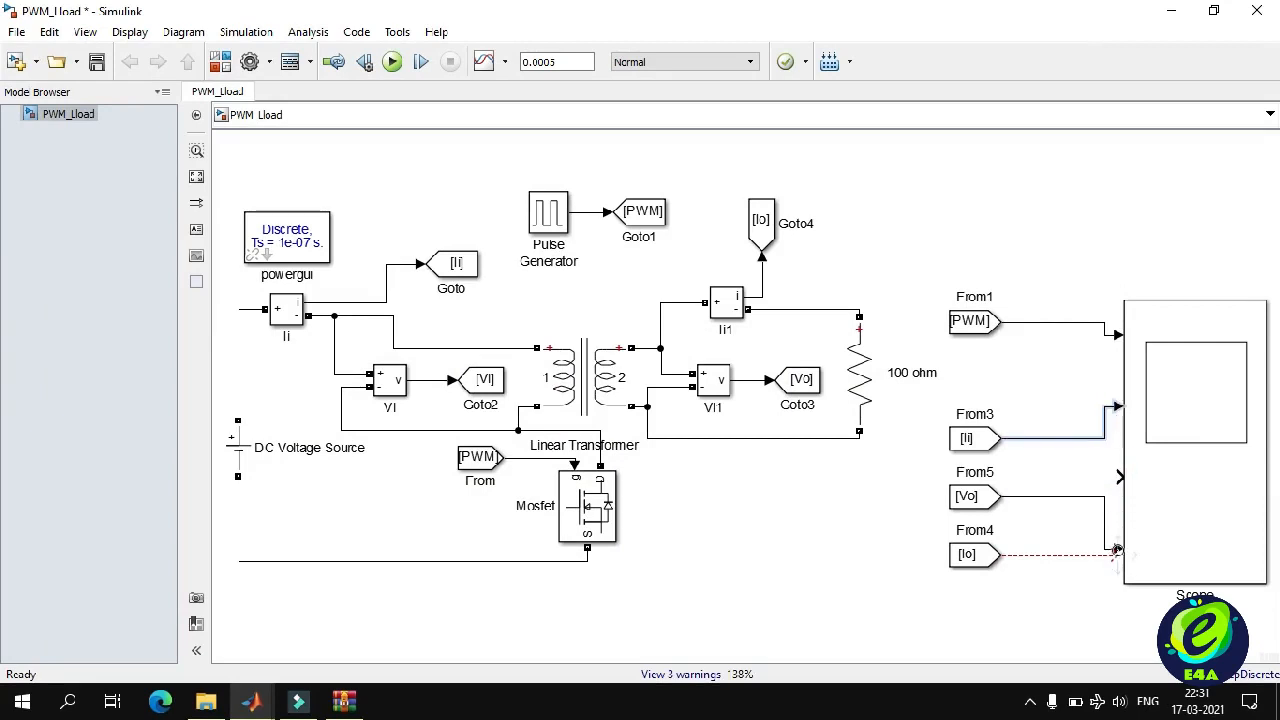
left_click_drag(1116, 549, 1120, 478)
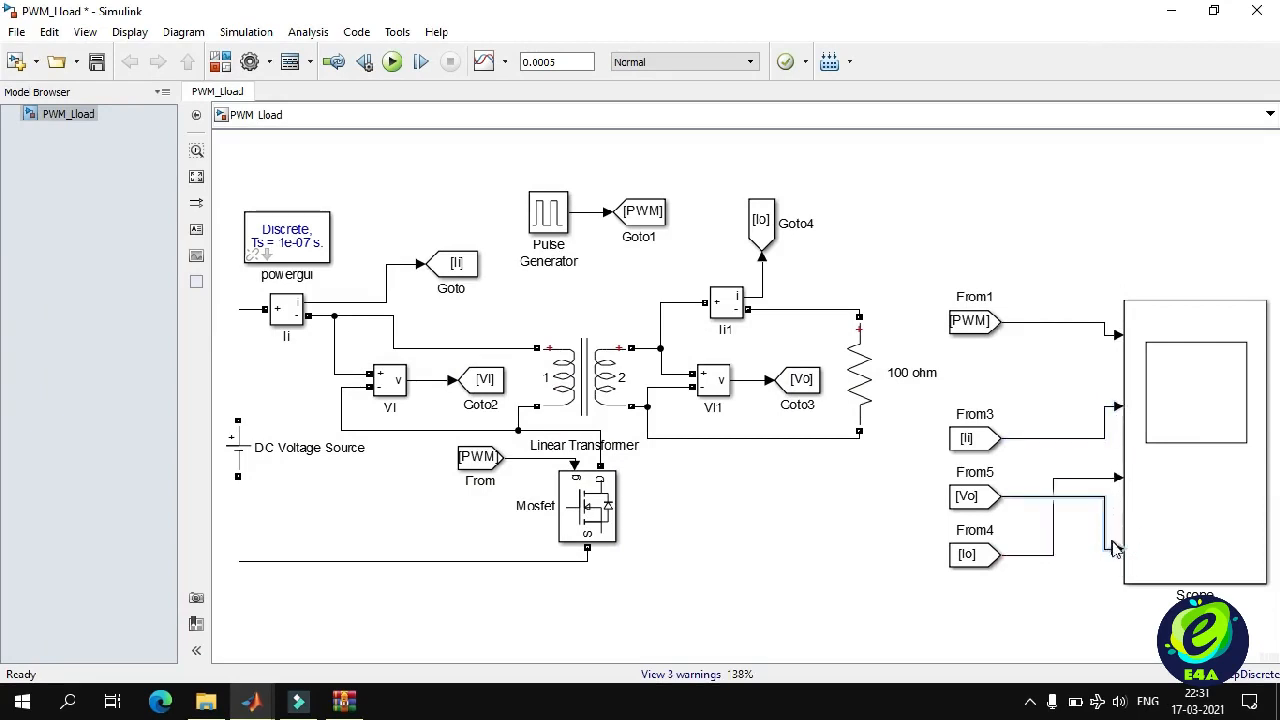
left_click_drag(1116, 549, 1016, 516)
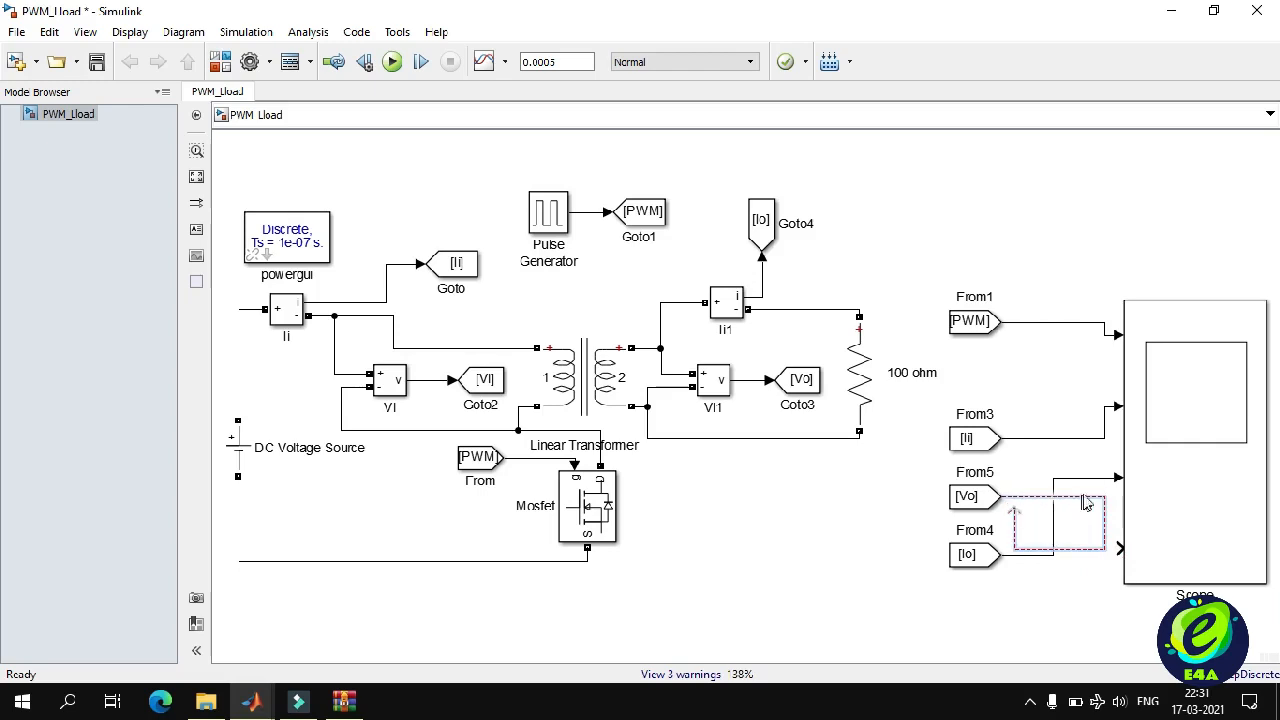
left_click_drag(1116, 477, 1120, 563)
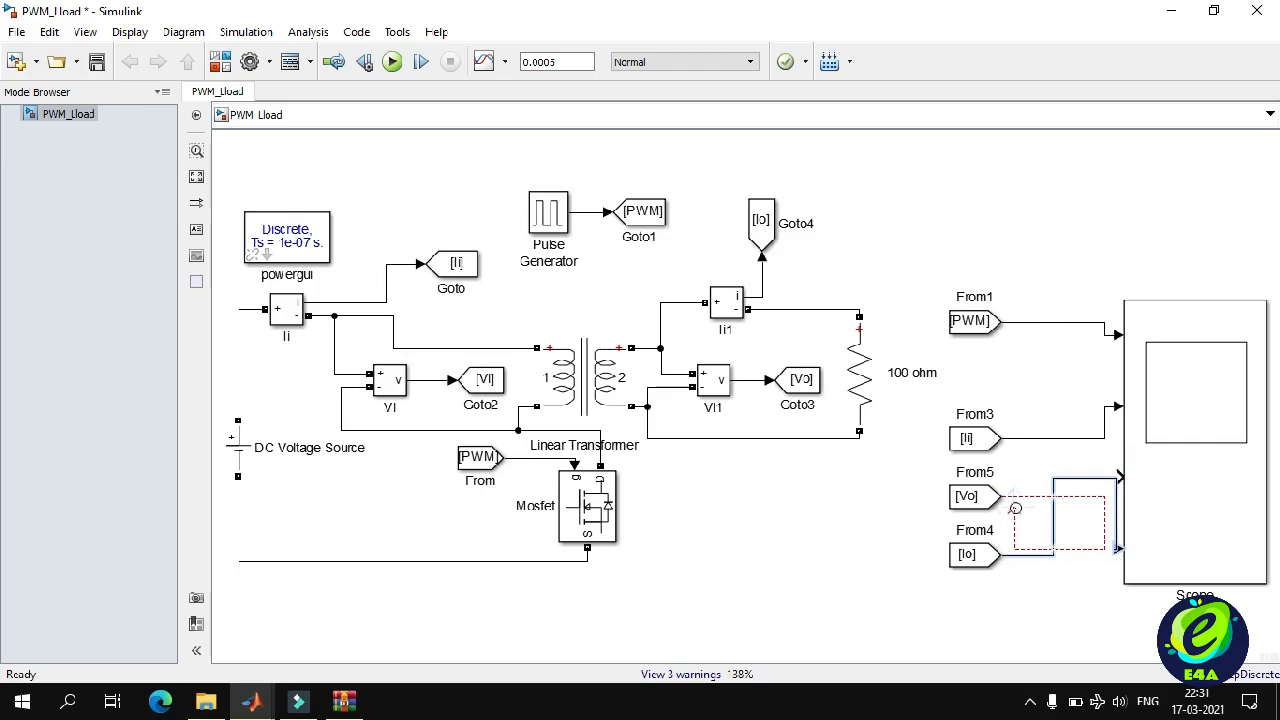
left_click_drag(1015, 508, 1118, 478)
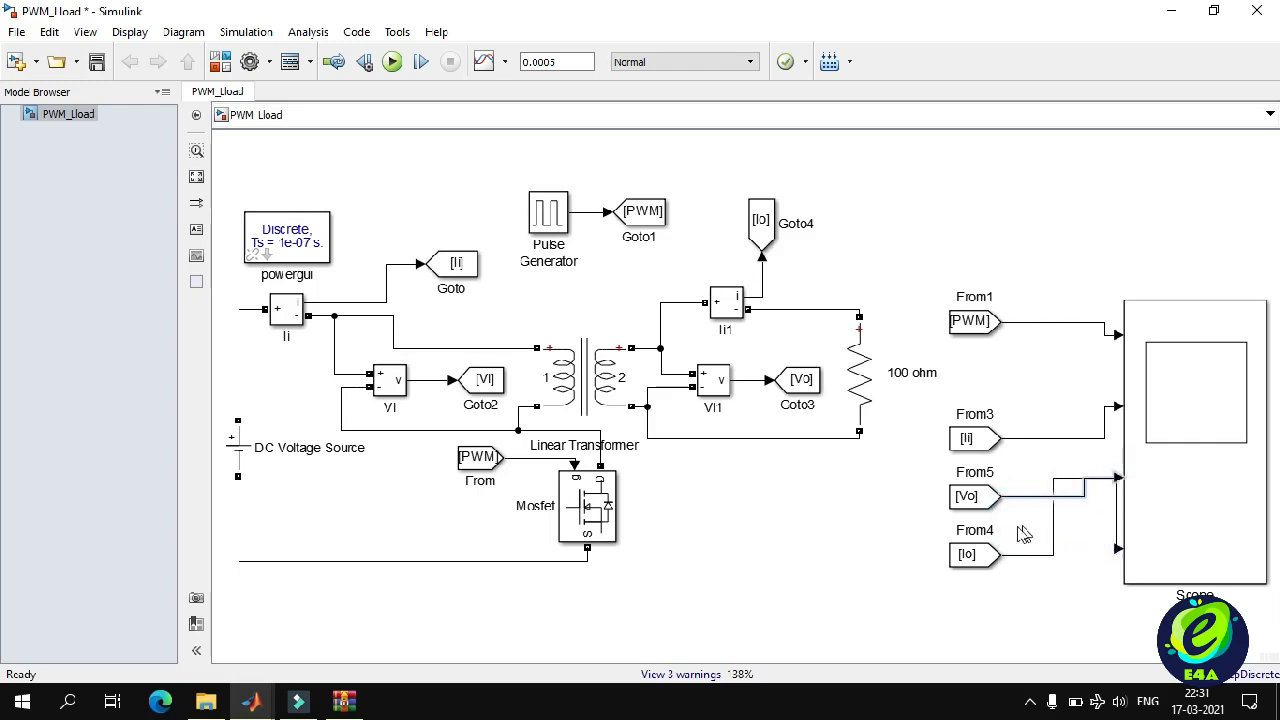
Line up the [PWM], [Ii], [Vo] and [Io] From blocks with the Scope's four inputs so their signal lines run straight.
left_click_drag(968, 564, 970, 558)
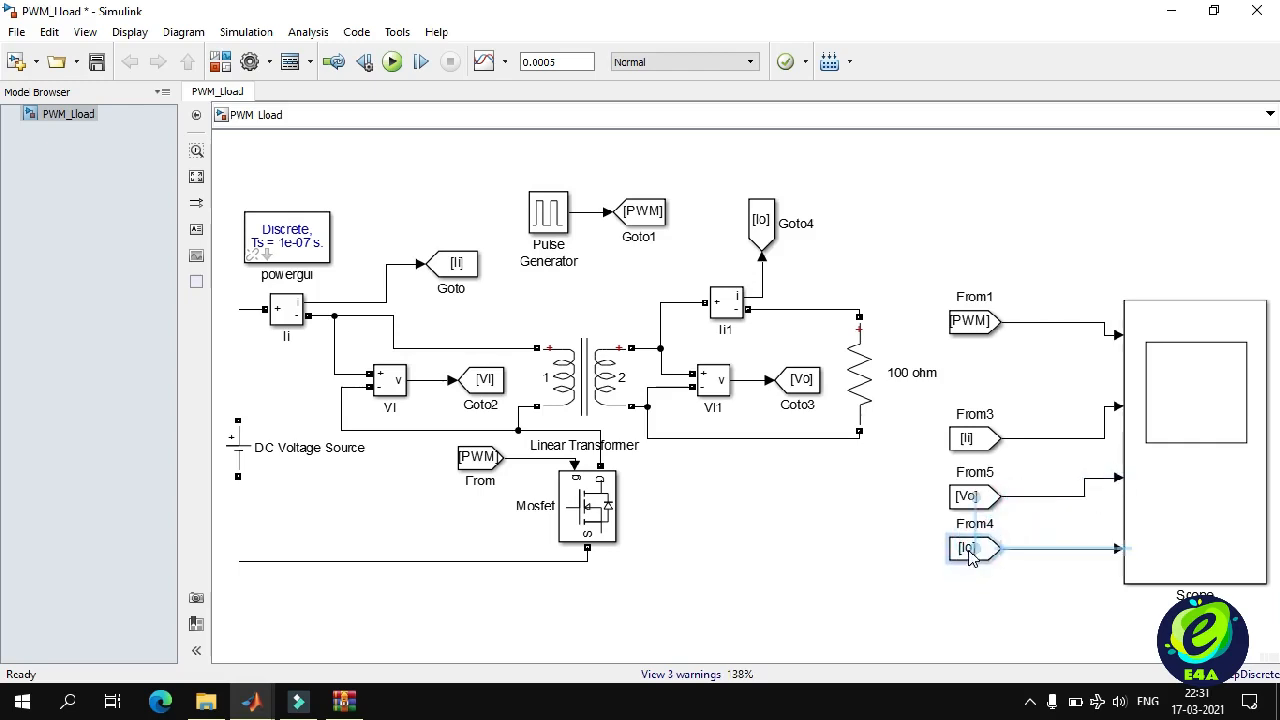
left_click_drag(972, 512, 975, 398)
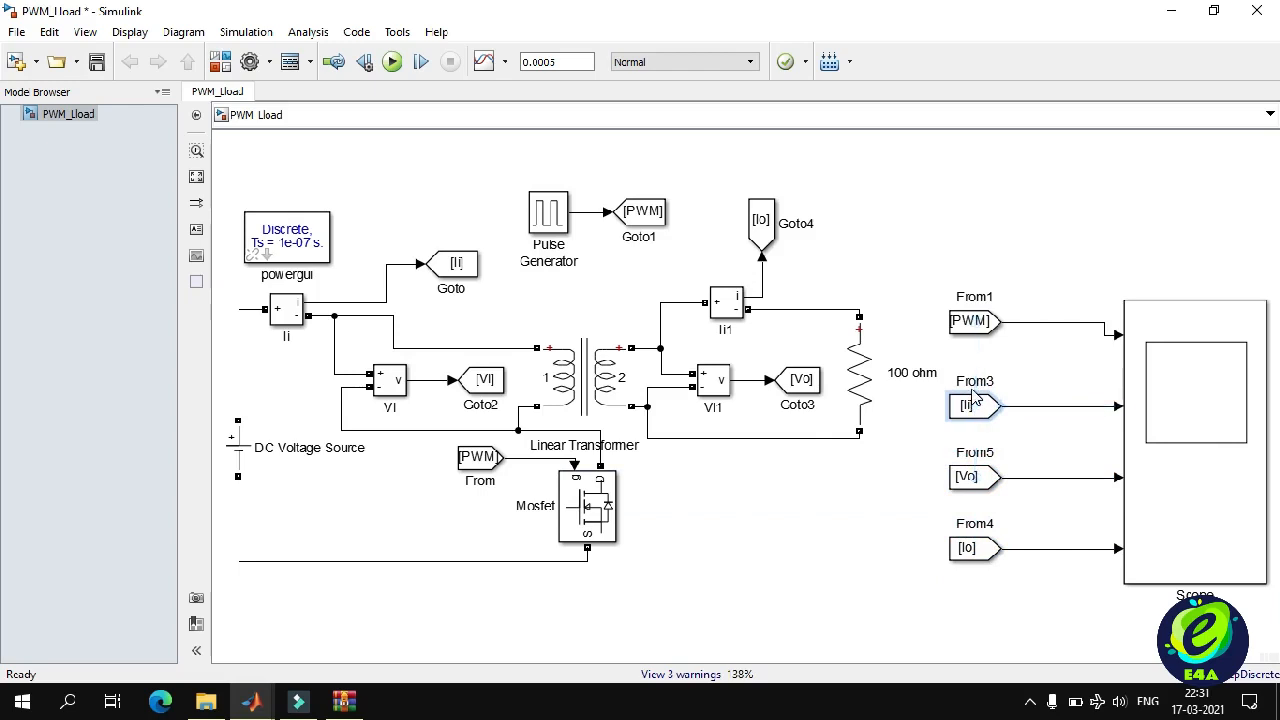
left_click_drag(968, 321, 968, 335)
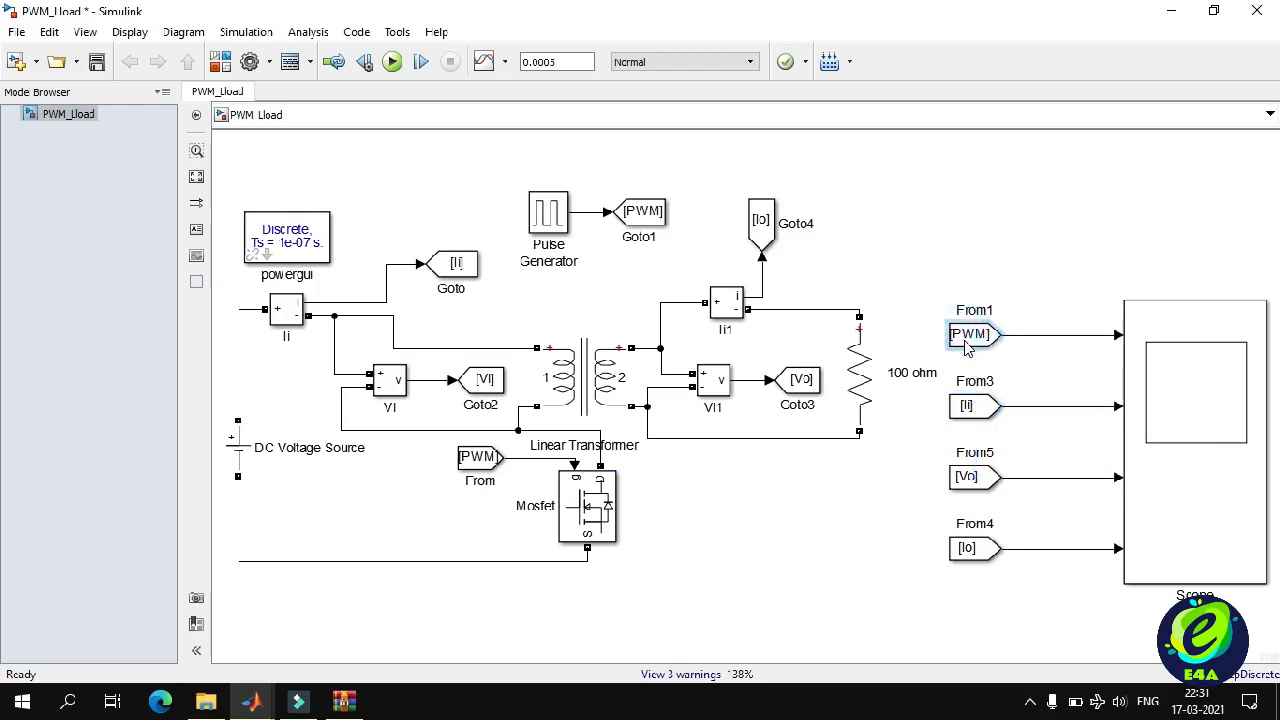
Shrink the Scope block in width and height, bringing in its upper and lower edges.
left_click(1178, 343)
left_click_drag(1266, 304, 1229, 337)
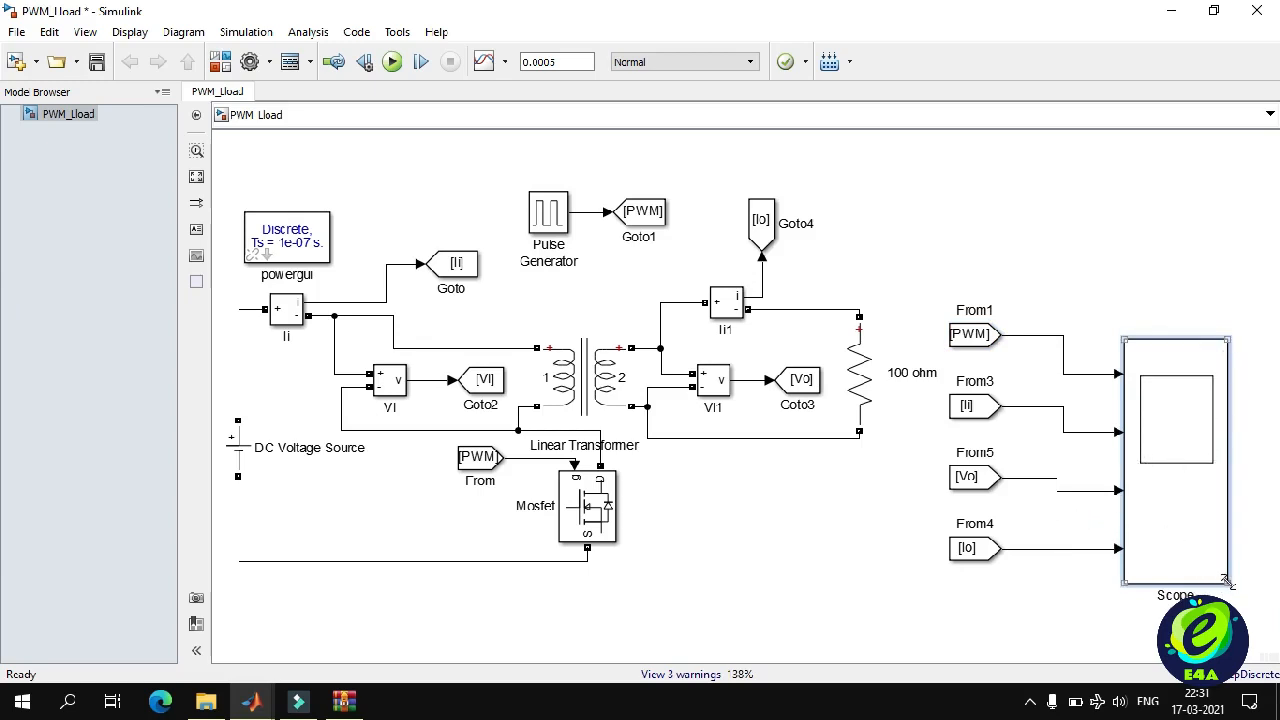
left_click_drag(1226, 580, 1222, 558)
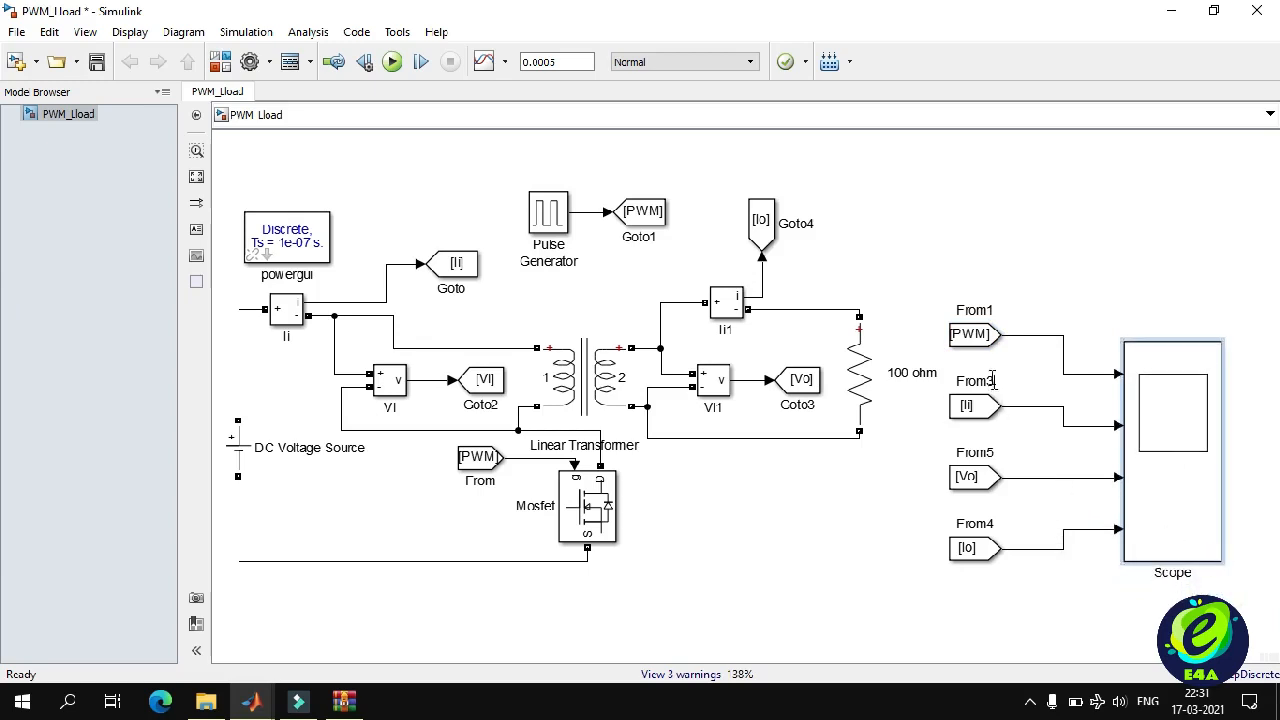
left_click(1191, 527)
Realign the [Ii], [PWM] and [Io] From blocks with the input ports of the resized Scope.
left_click_drag(964, 406, 966, 428)
left_click_drag(967, 344, 968, 386)
left_click_drag(975, 550, 988, 530)
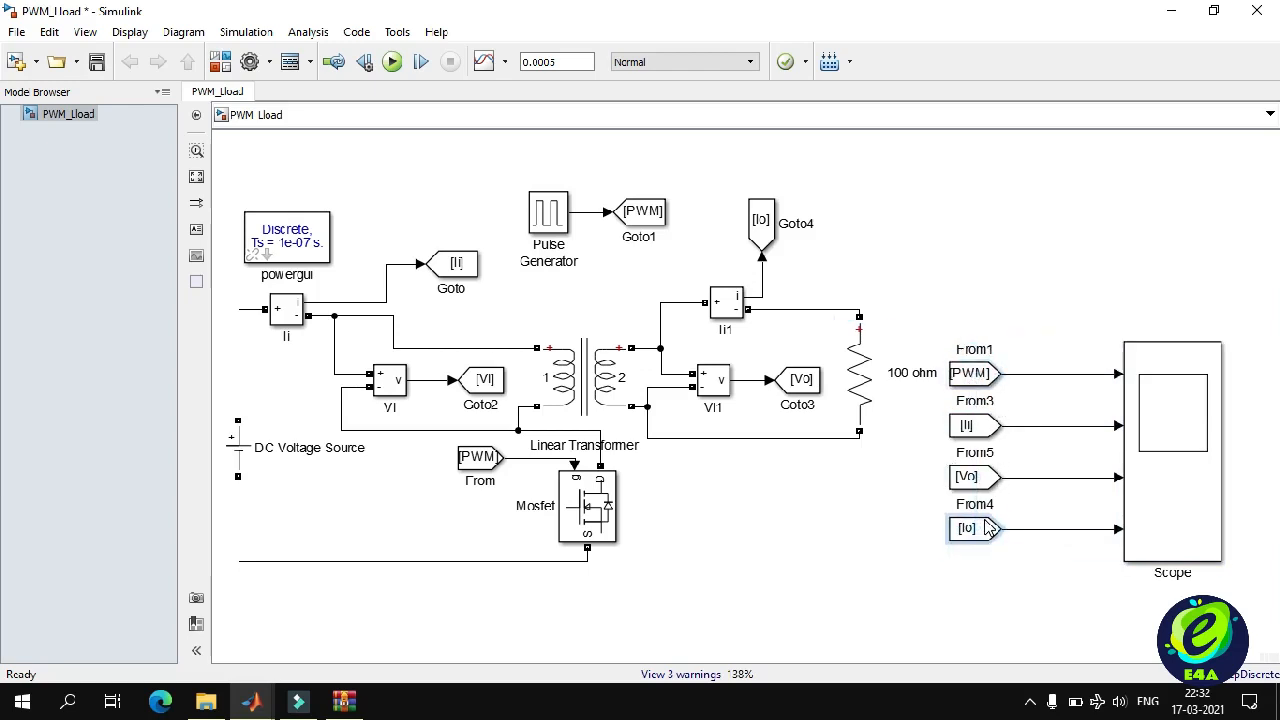
Fit the model in view and move the Pulse Generator with its [PWM] Goto block down, closer above the Linear Transformer.
key("space")
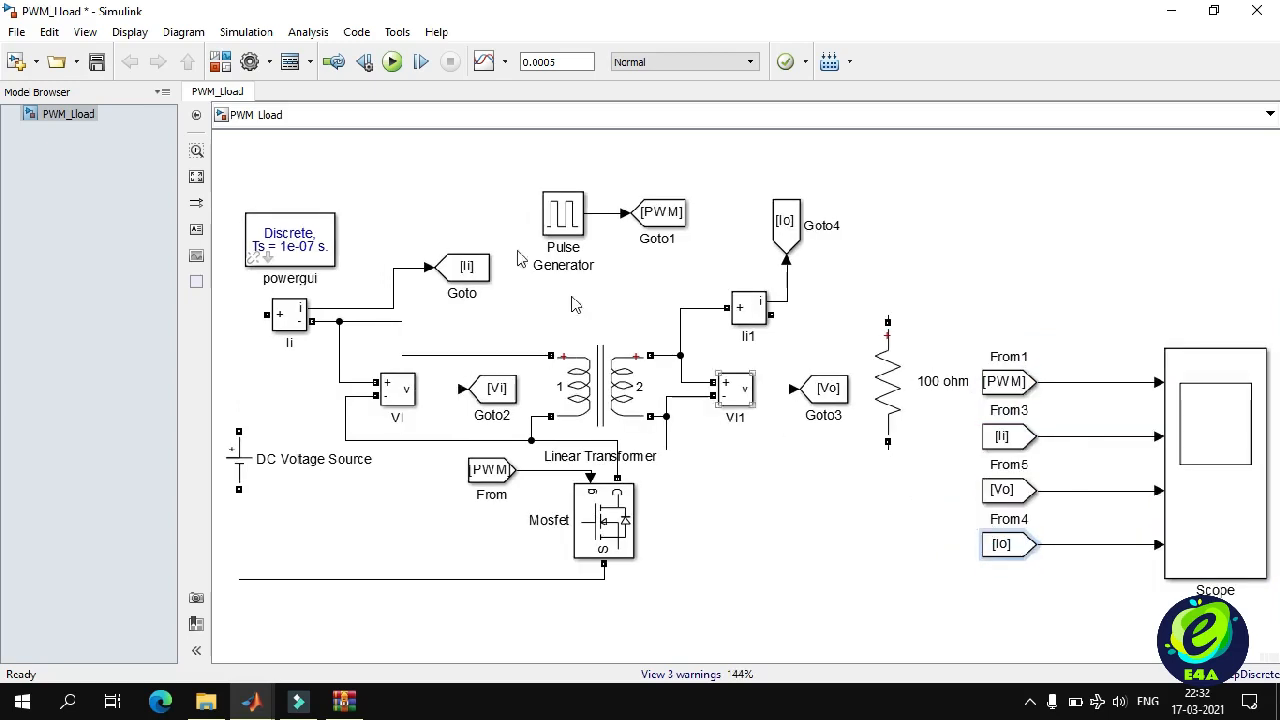
left_click_drag(535, 167, 701, 285)
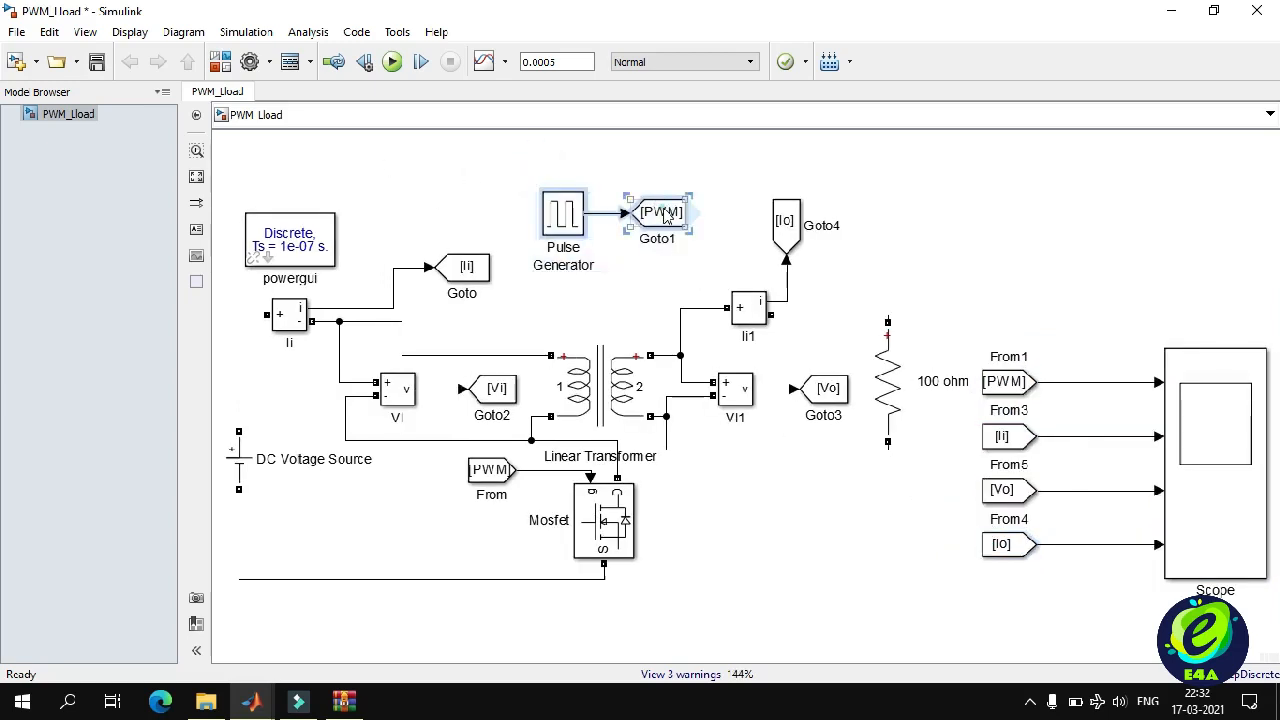
left_click_drag(667, 211, 636, 281)
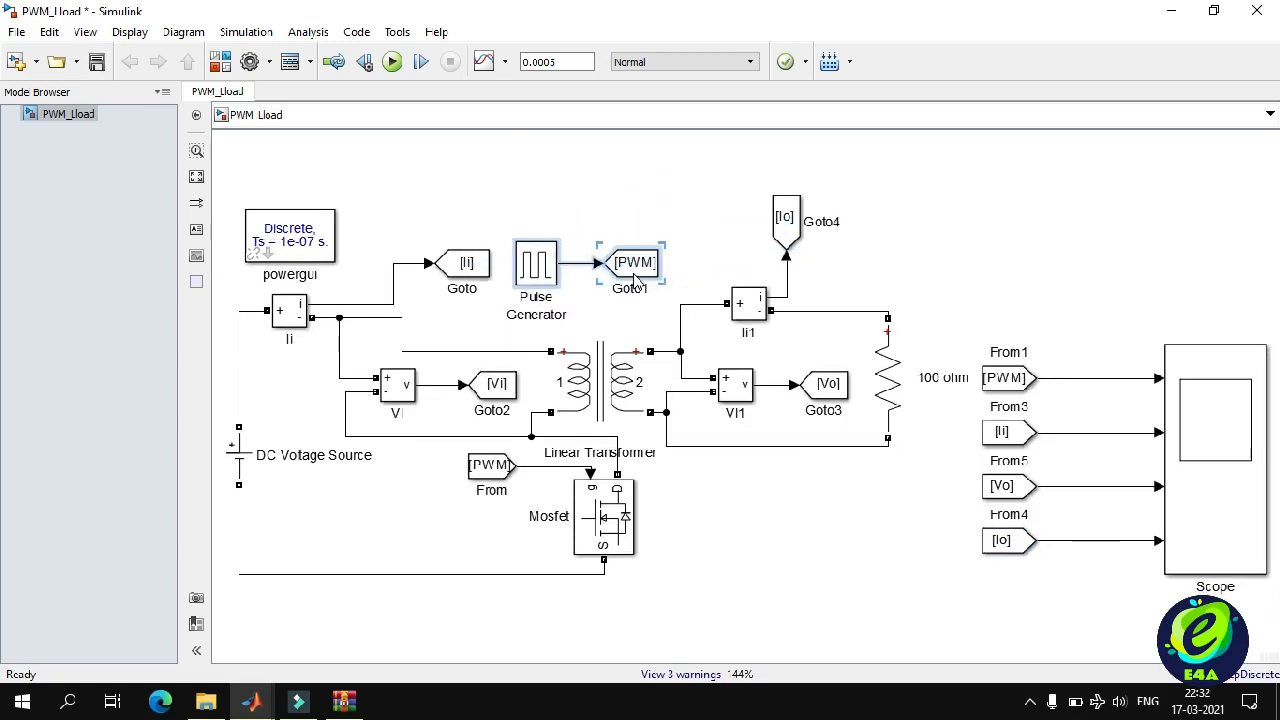
Run the simulation and scale the Scope's axes to check the PWM, Ii, Vo and Io waveforms.
left_click(392, 66)
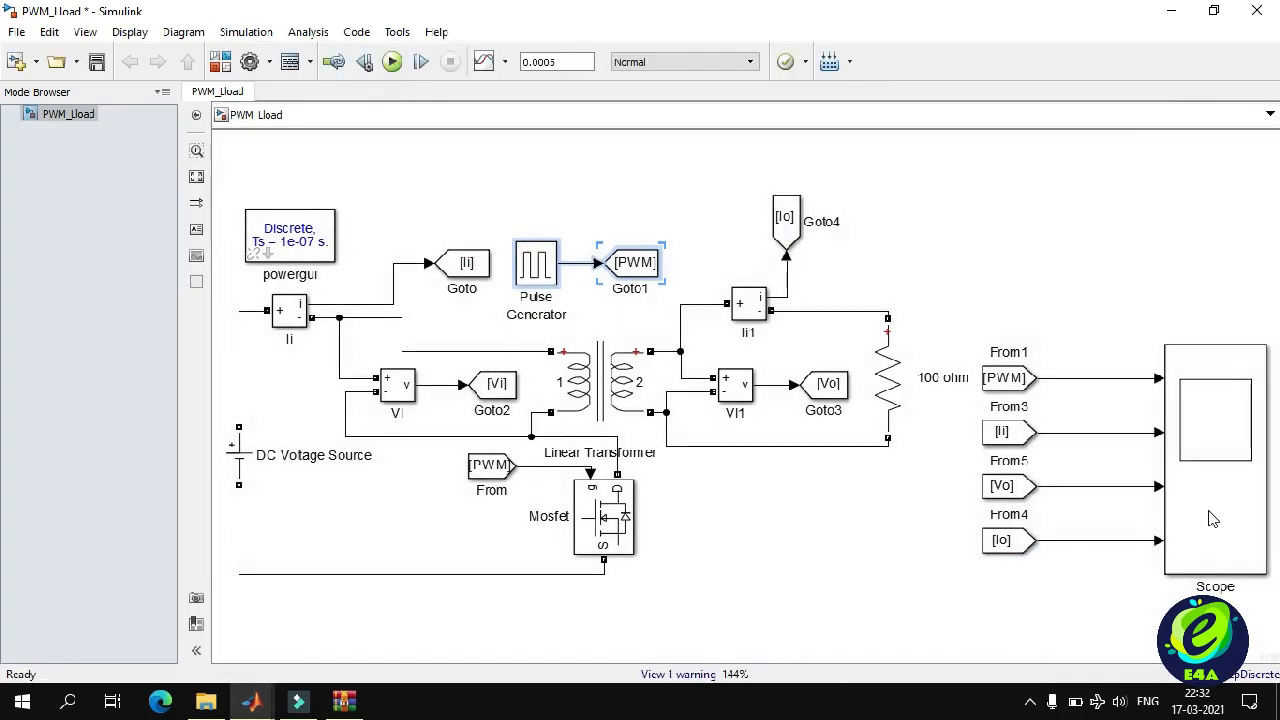
double_click(1170, 508)
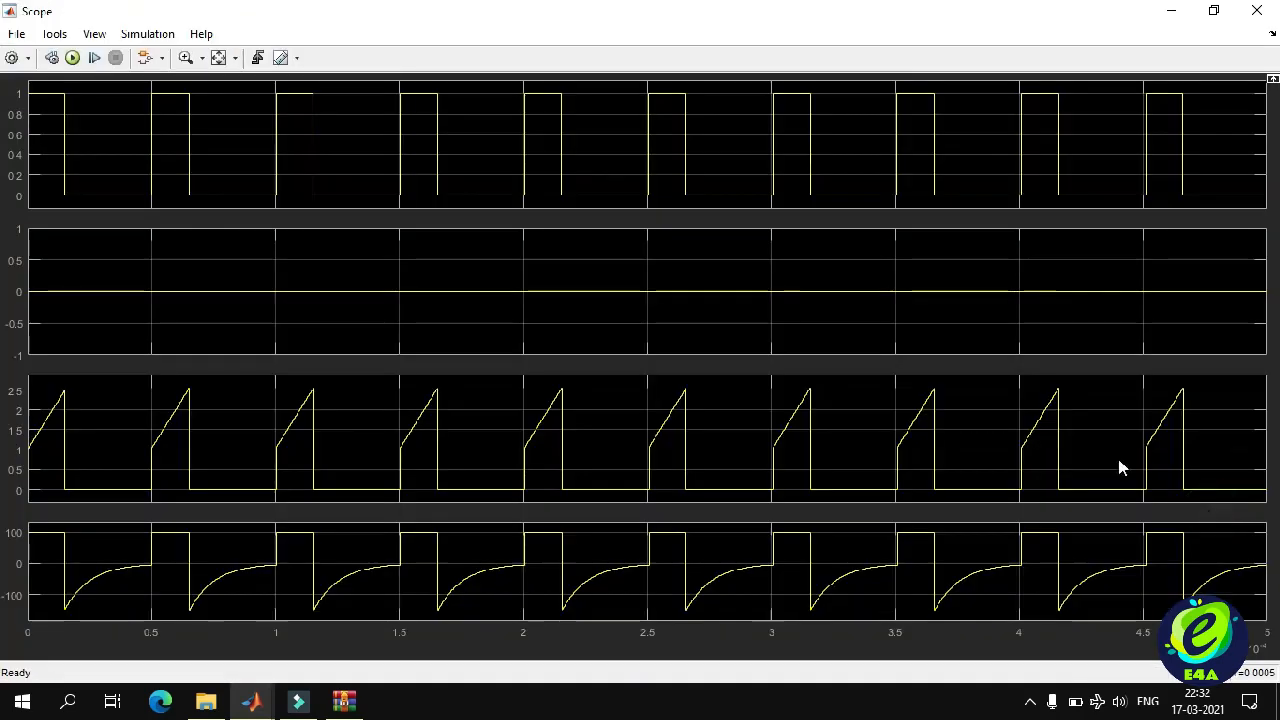
left_click(220, 58)
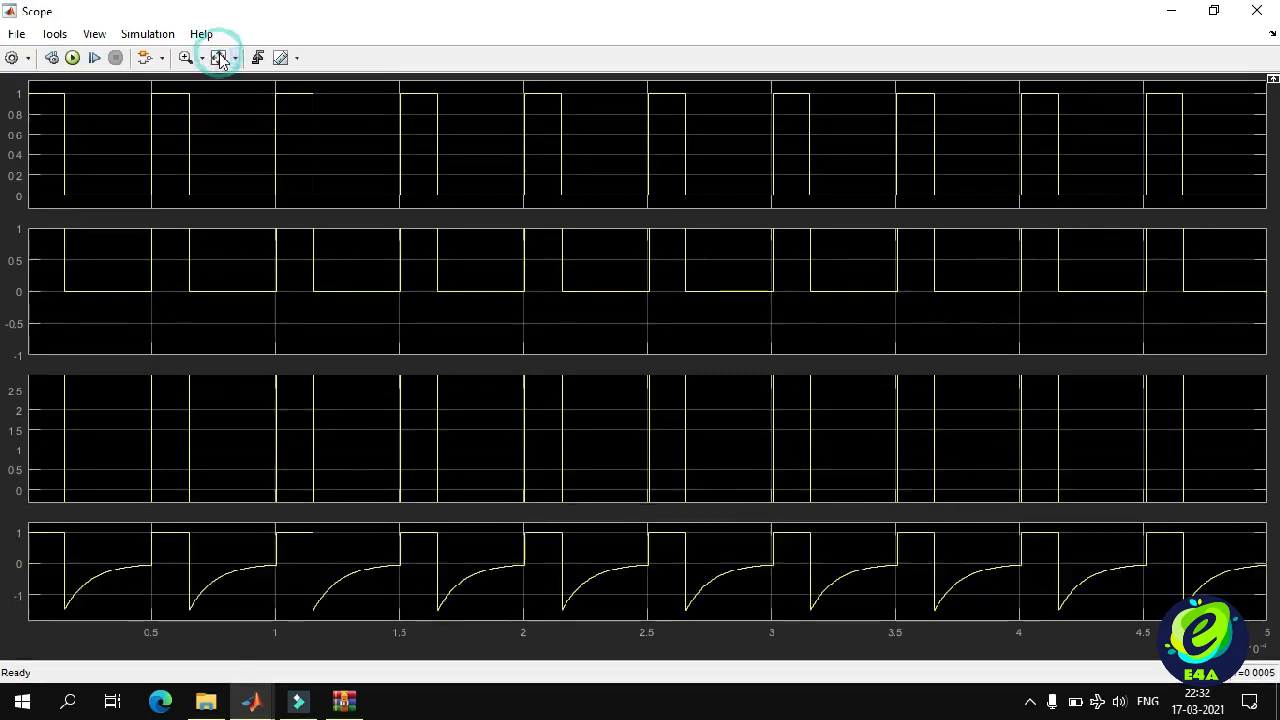